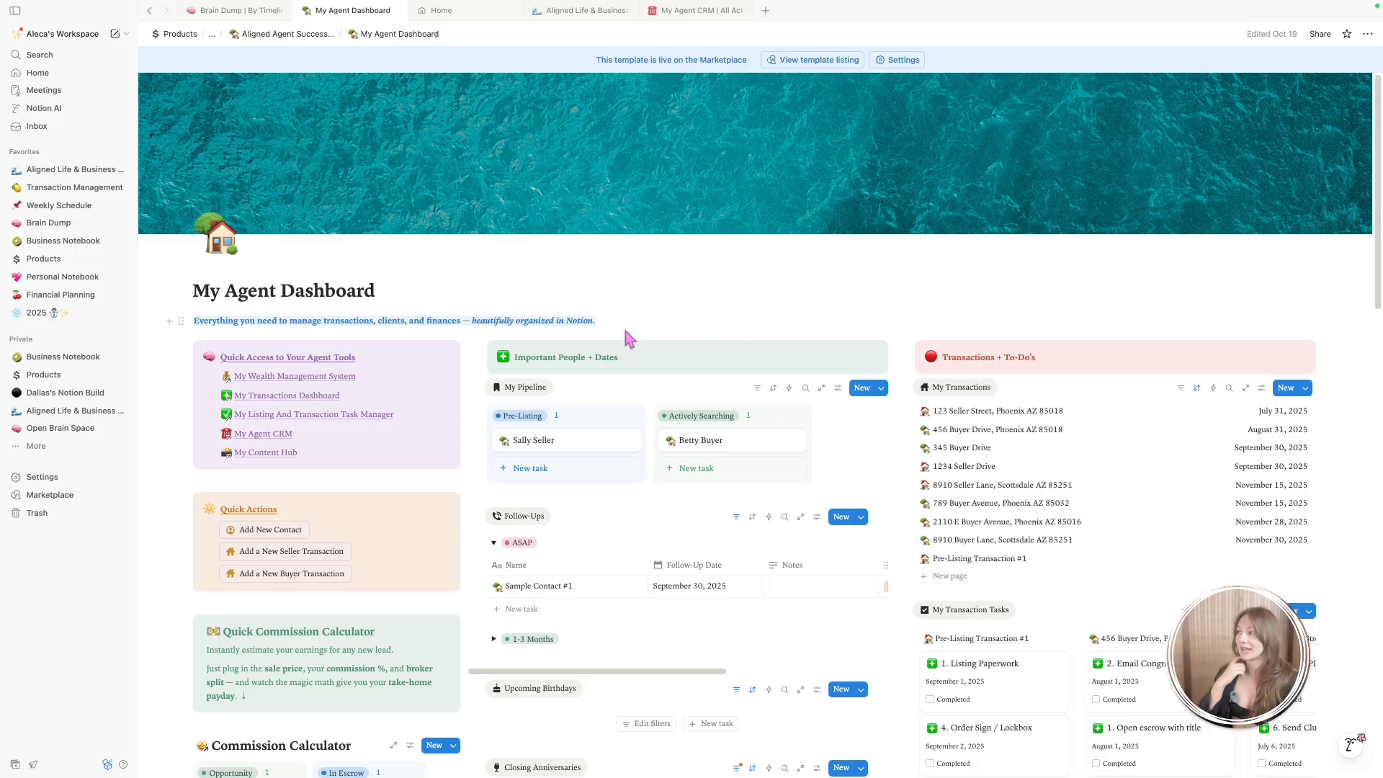
Look over My Agent Dashboard, open My Transactions Dashboard and view the templates offered for new entries
{"action": "scroll", "coordinate": [388, 398], "scroll_direction": "down", "scroll_amount": 3}
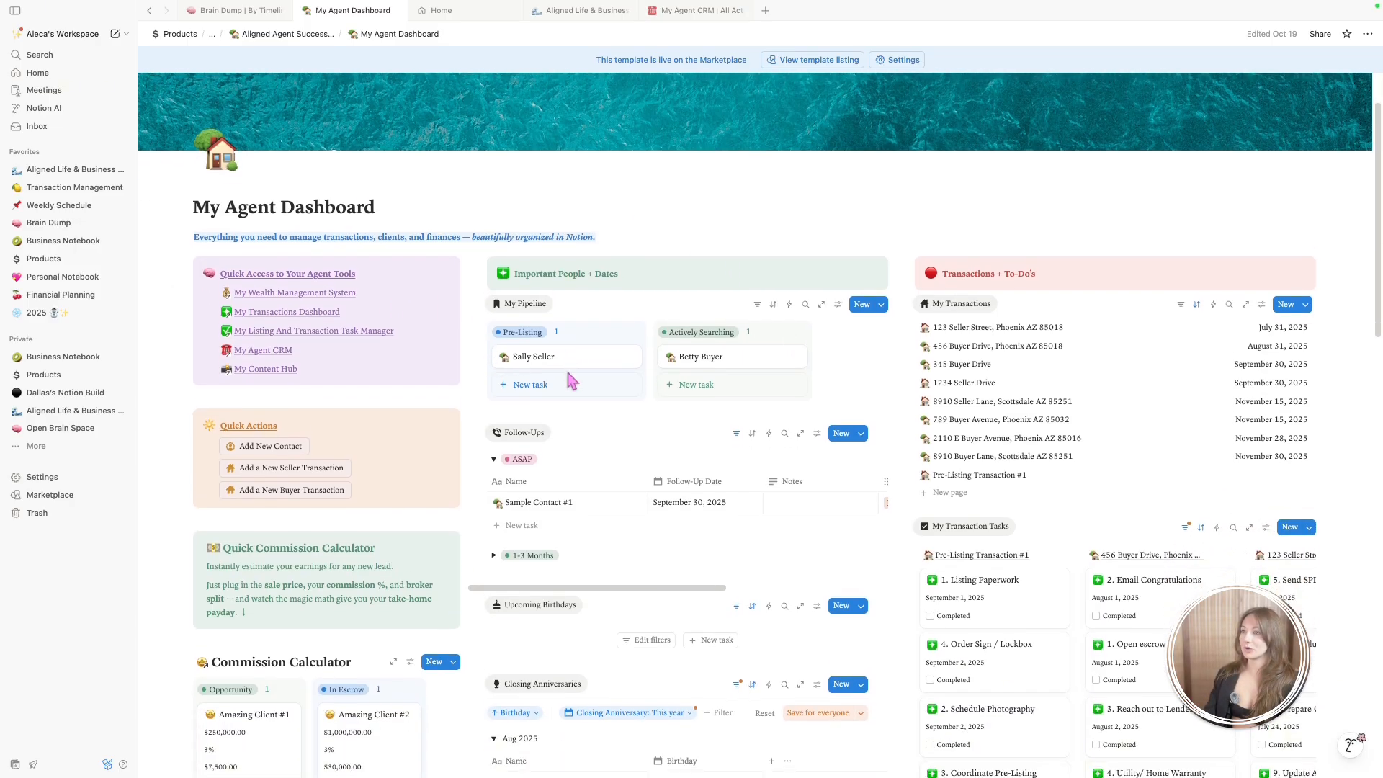
{"action": "scroll", "coordinate": [840, 469], "scroll_direction": "down", "scroll_amount": 5}
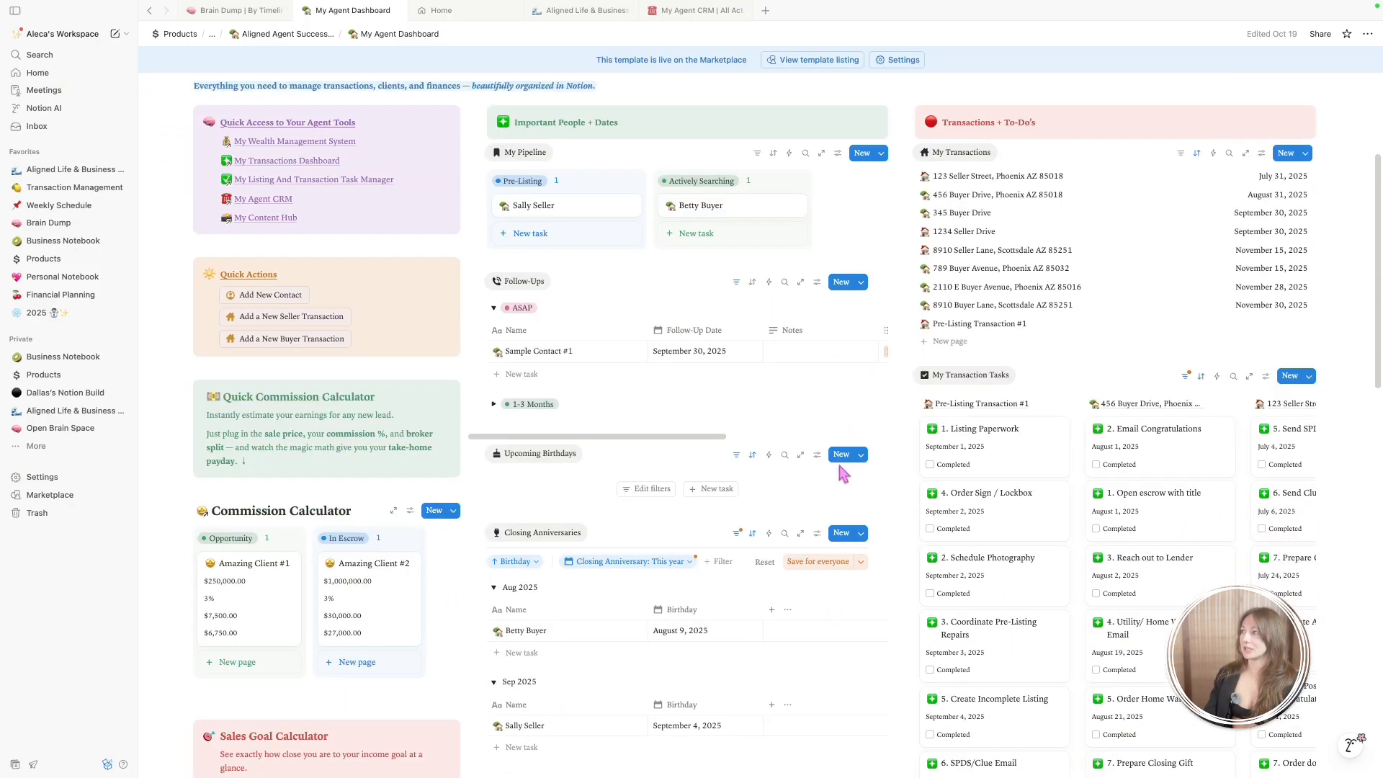
{"action": "scroll", "coordinate": [843, 474], "scroll_direction": "up", "scroll_amount": 8}
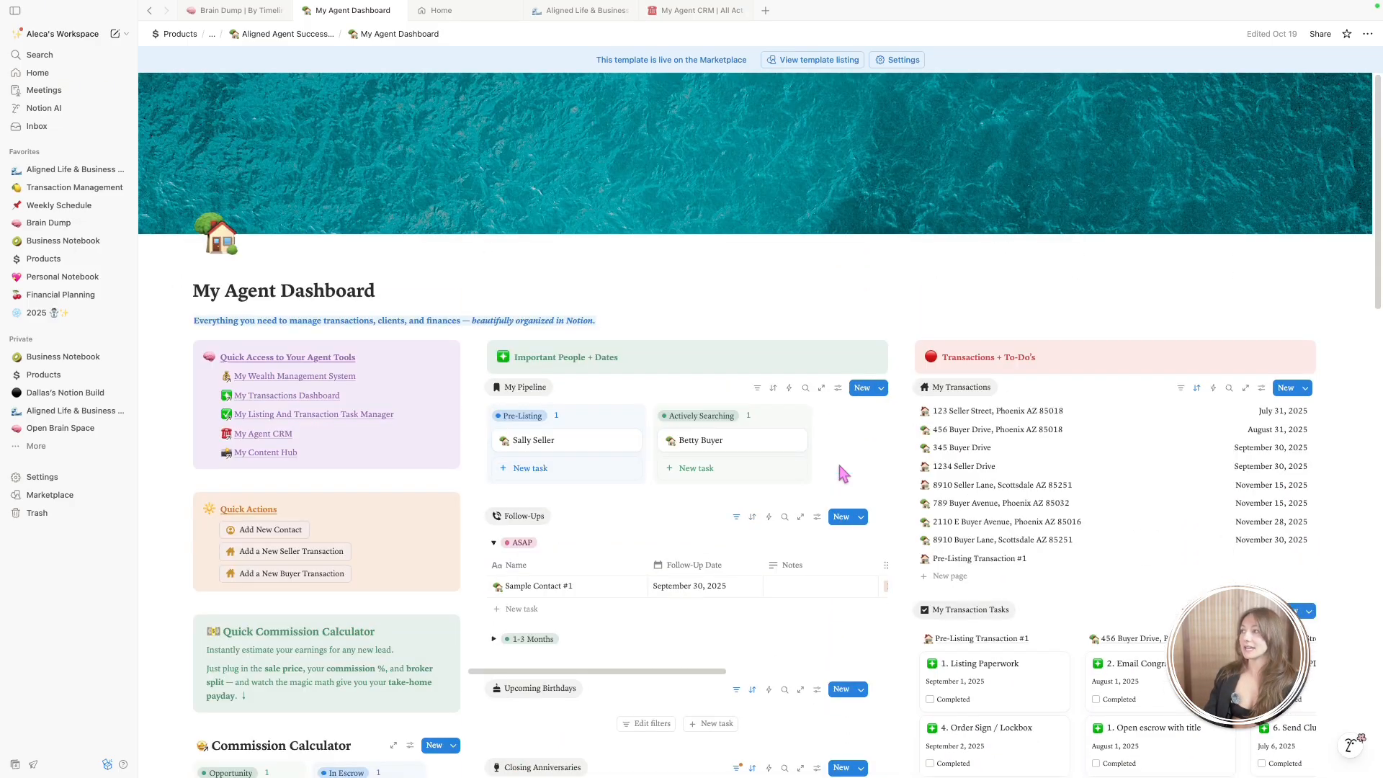
{"action": "left_click", "coordinate": [301, 400]}
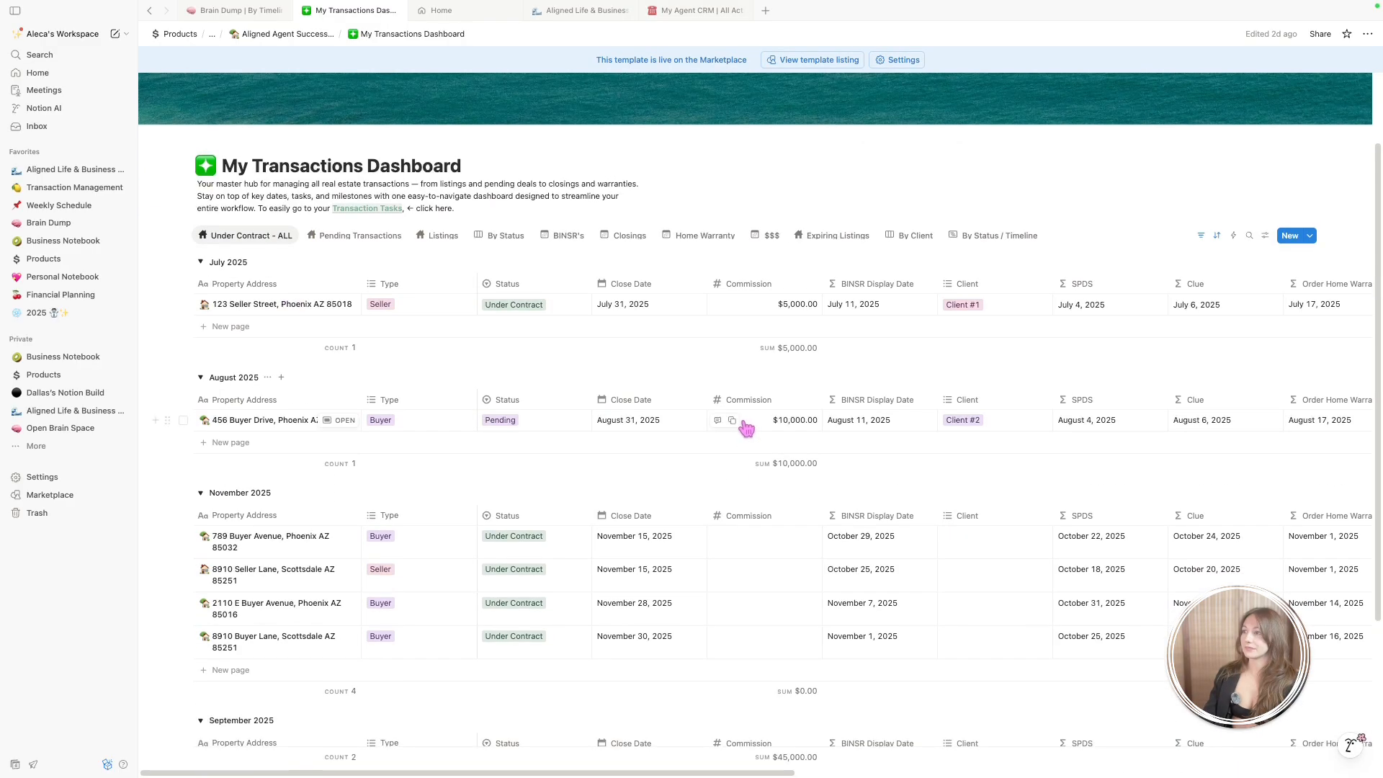
{"action": "left_click", "coordinate": [1310, 320]}
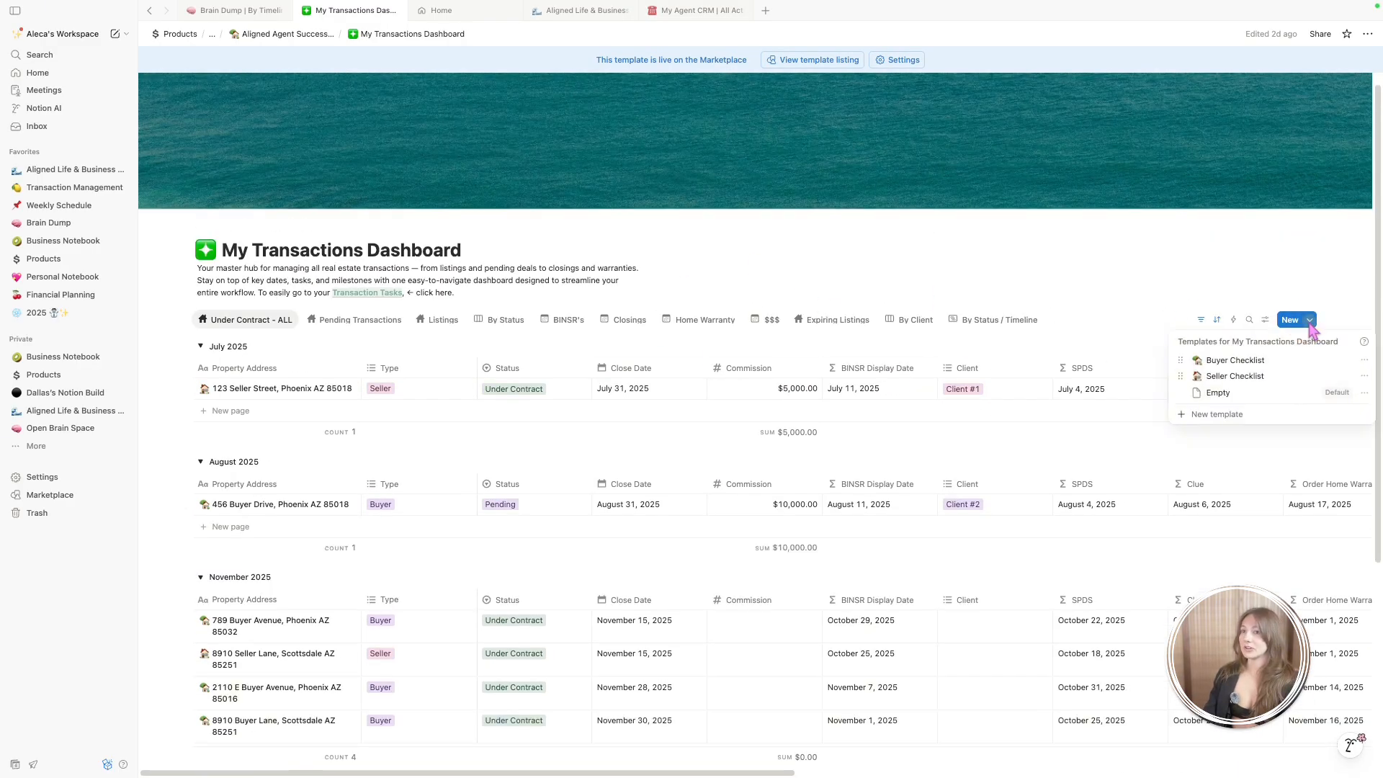
{"action": "left_click", "coordinate": [824, 287]}
Return to My Agent Dashboard through the Aligned Agent Success Suite page and add a new seller transaction
{"action": "left_click", "coordinate": [289, 33]}
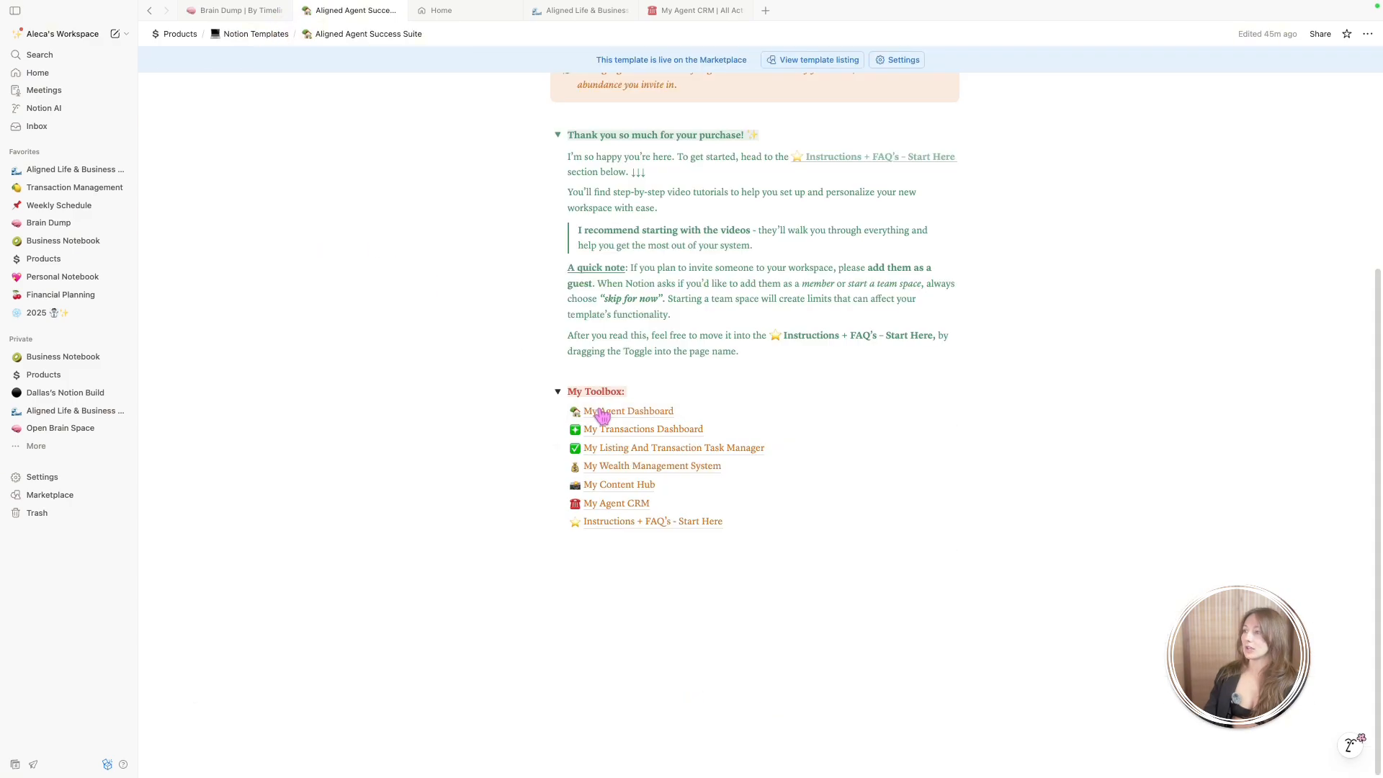
{"action": "left_click", "coordinate": [603, 409]}
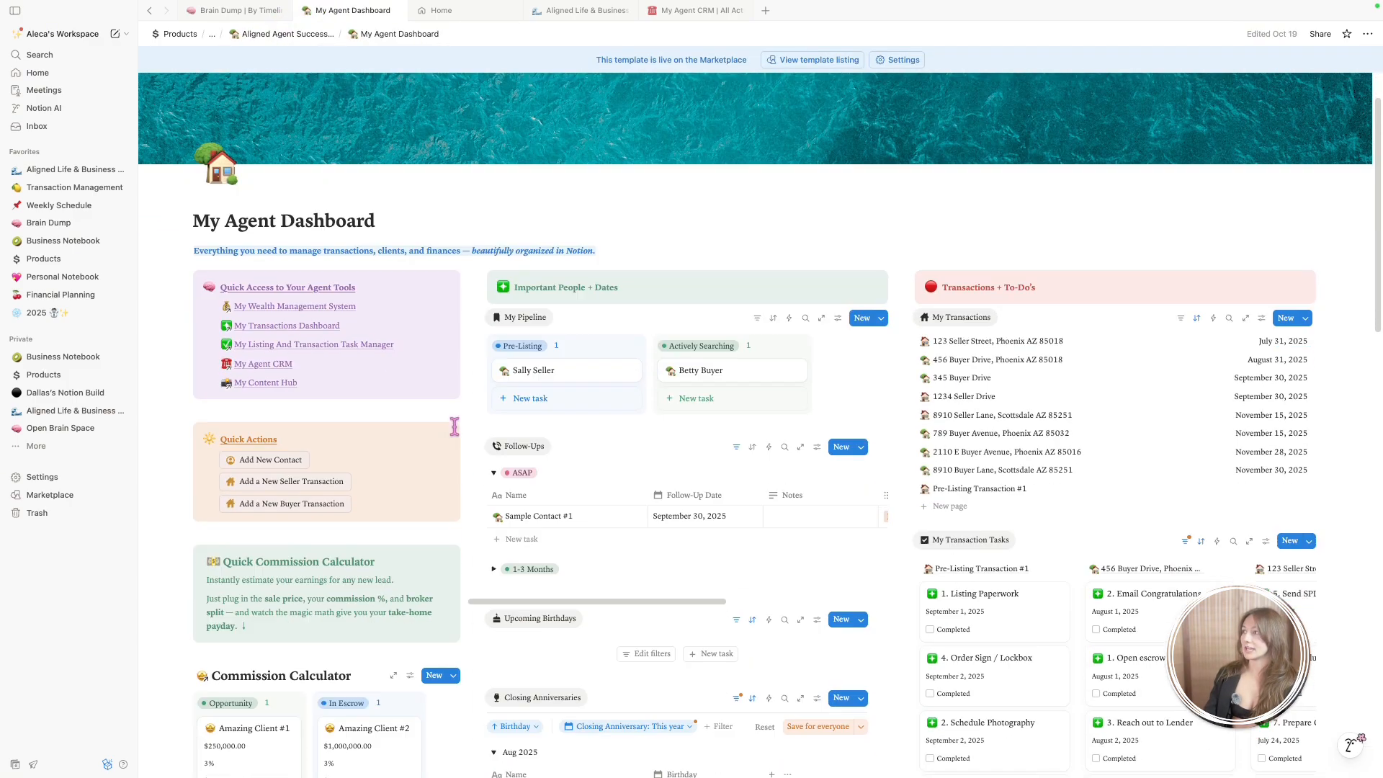
{"action": "scroll", "coordinate": [274, 368], "scroll_direction": "down", "scroll_amount": 2}
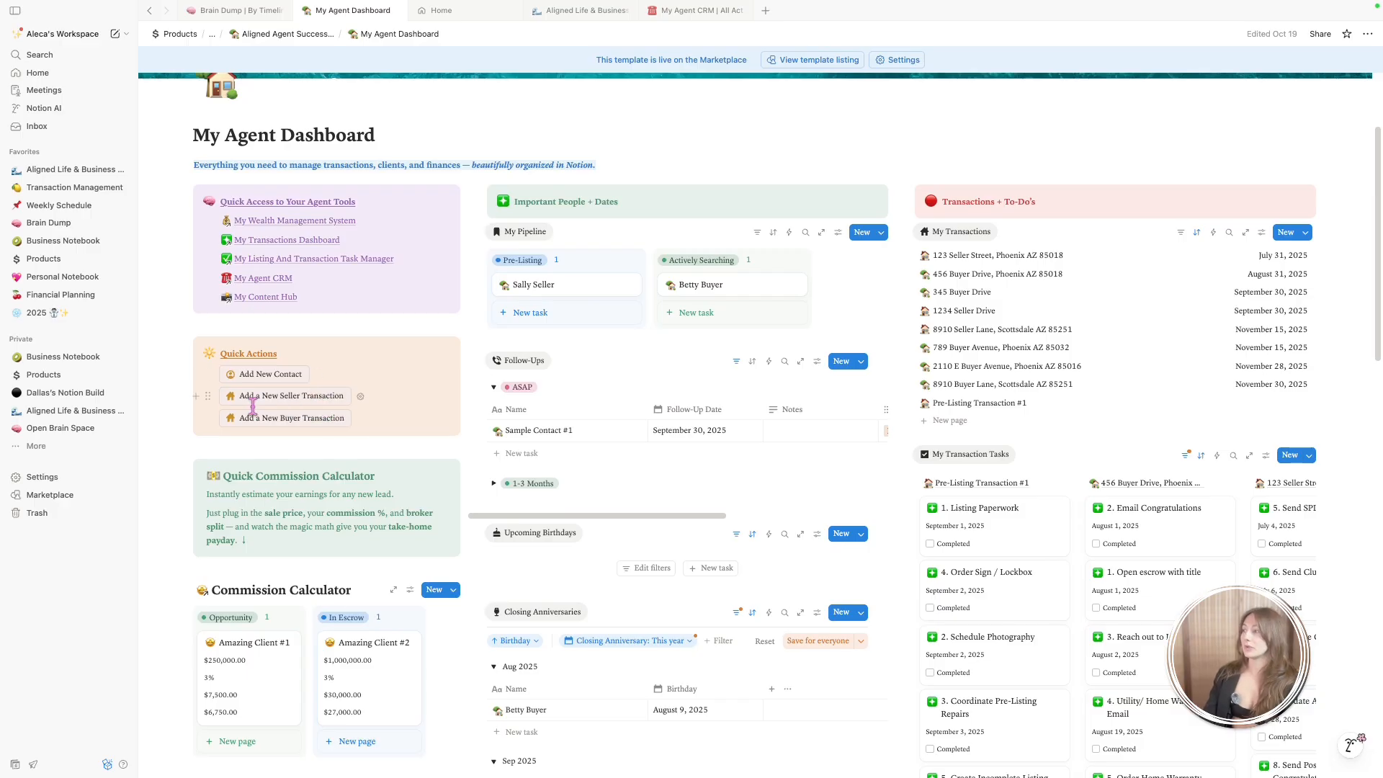
{"action": "left_click", "coordinate": [285, 405]}
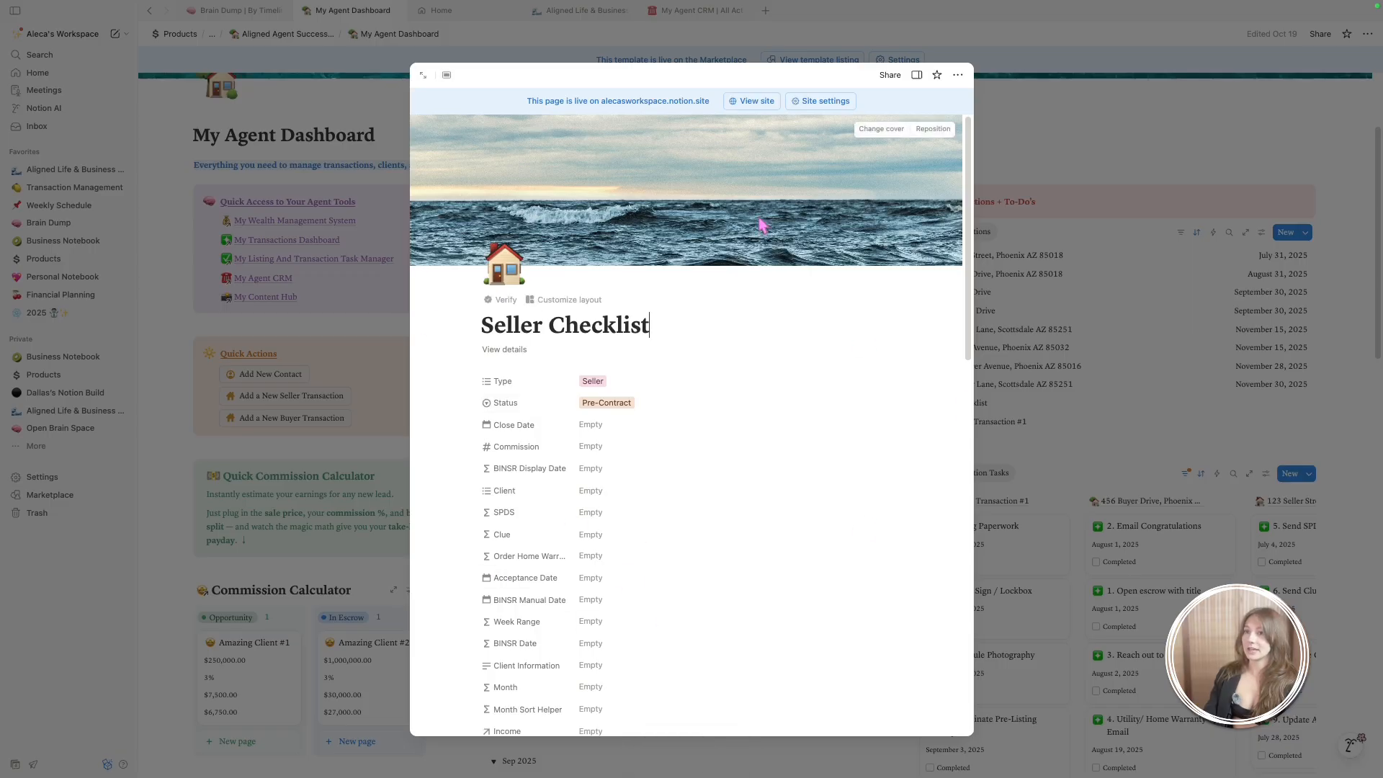
Expand the hidden properties of the new Seller Checklist page and look through the full list
{"action": "scroll", "coordinate": [655, 365], "scroll_direction": "down", "scroll_amount": 7}
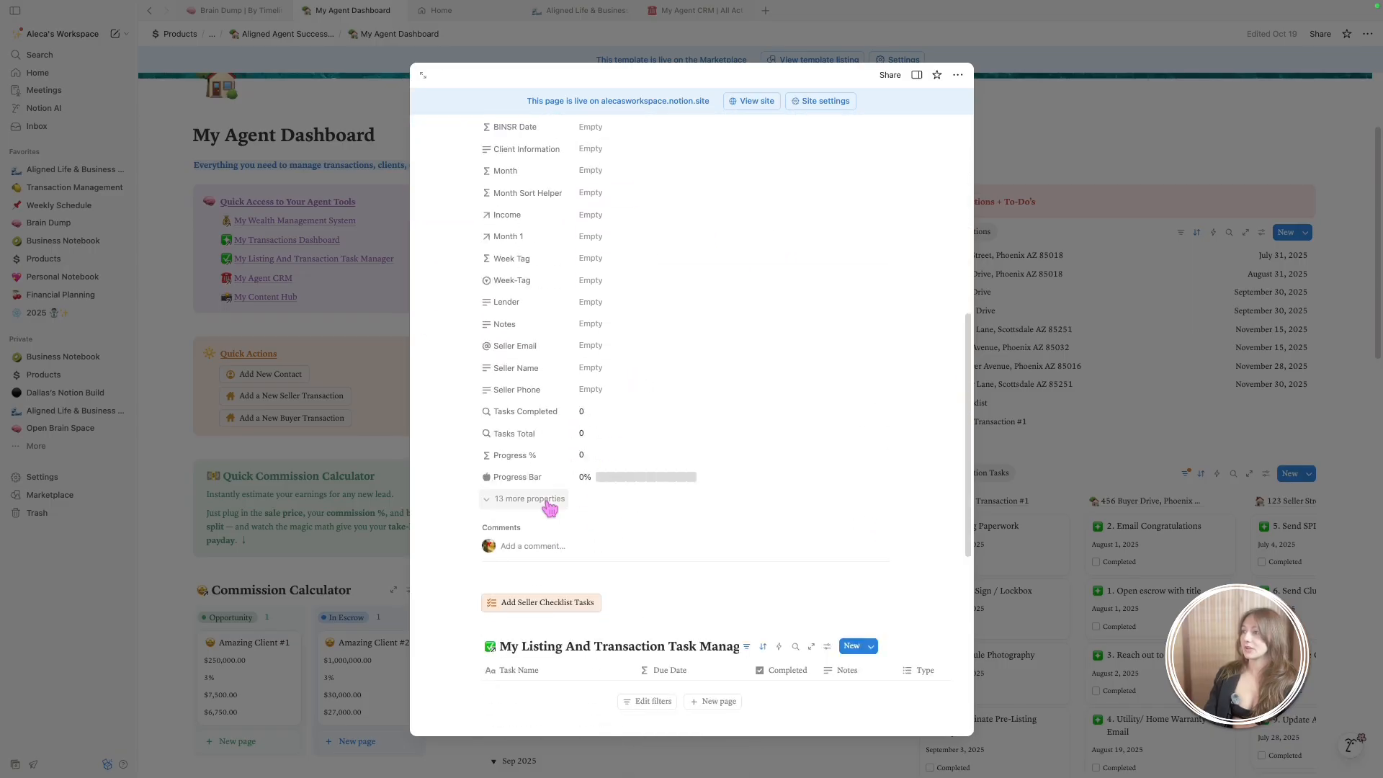
{"action": "left_click", "coordinate": [555, 501]}
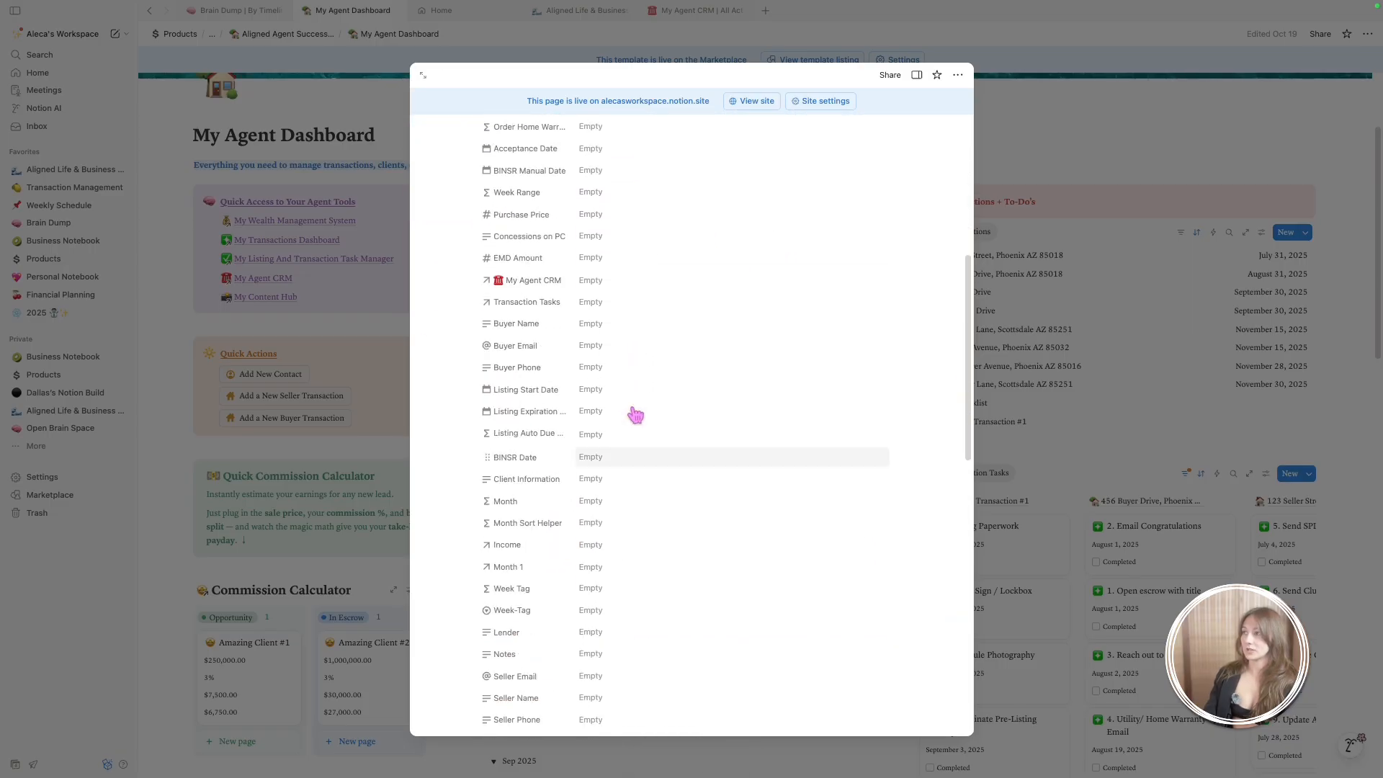
{"action": "scroll", "coordinate": [576, 425], "scroll_direction": "down", "scroll_amount": 5}
{"action": "scroll", "coordinate": [538, 461], "scroll_direction": "up", "scroll_amount": 5}
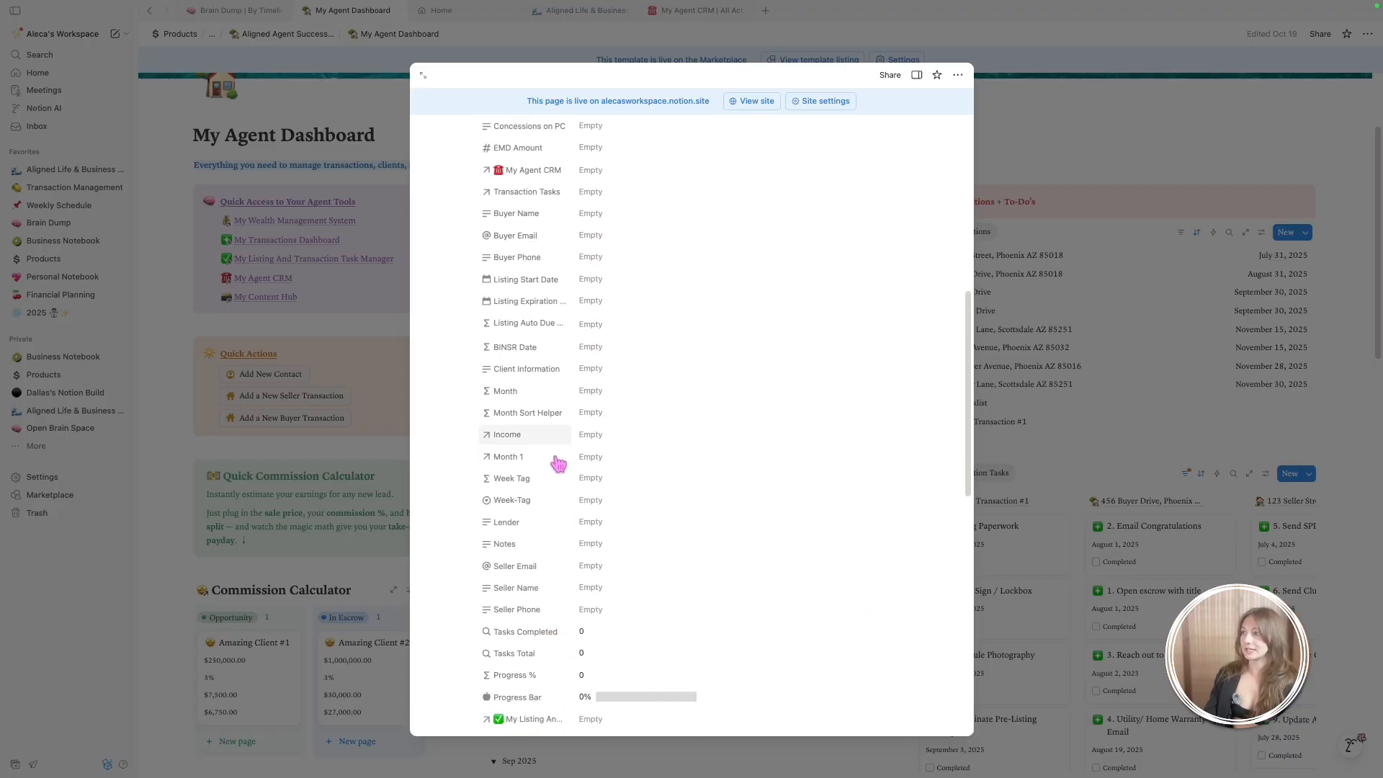
Reorder the properties so Seller Name, Seller Email and Seller Phone sit together directly below the listing expiration date
{"action": "scroll", "coordinate": [494, 387], "scroll_direction": "up", "scroll_amount": 3}
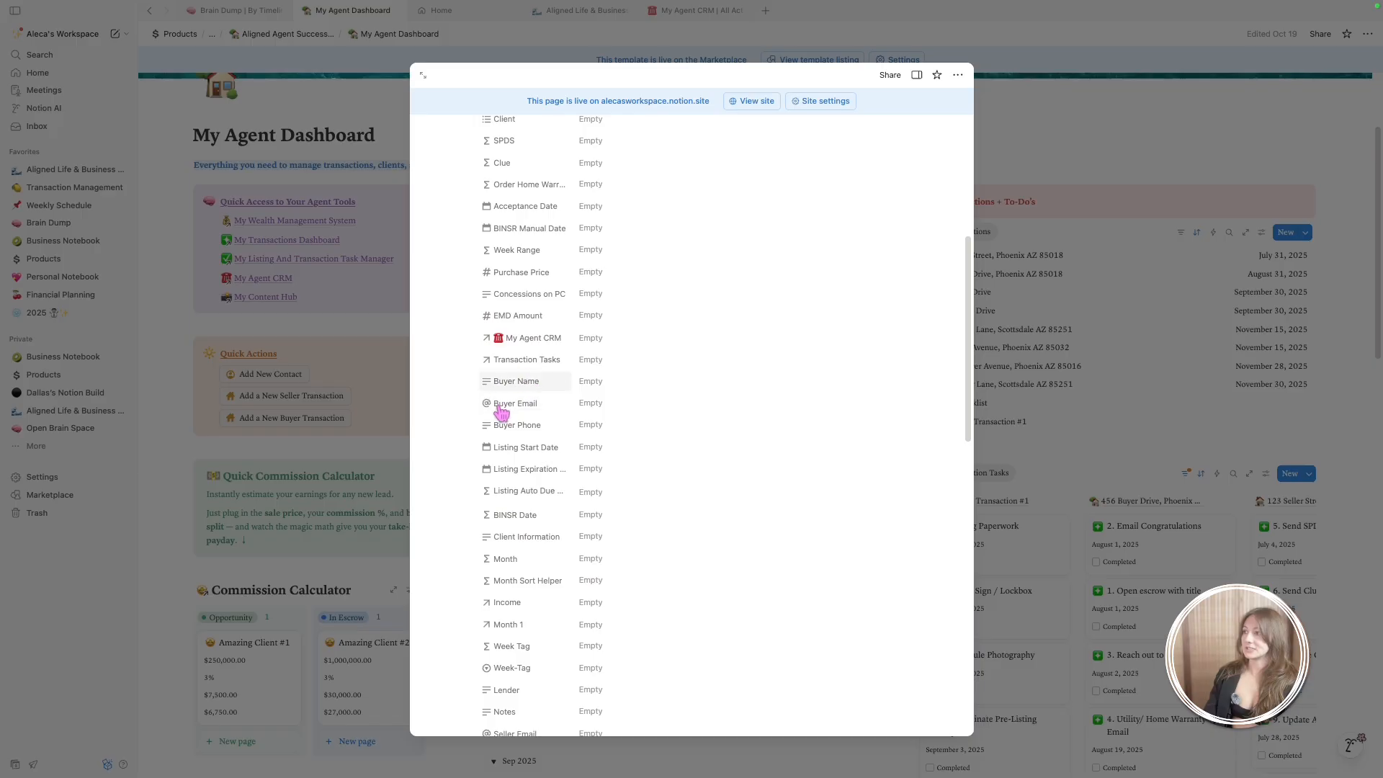
{"action": "scroll", "coordinate": [506, 427], "scroll_direction": "down", "scroll_amount": 3}
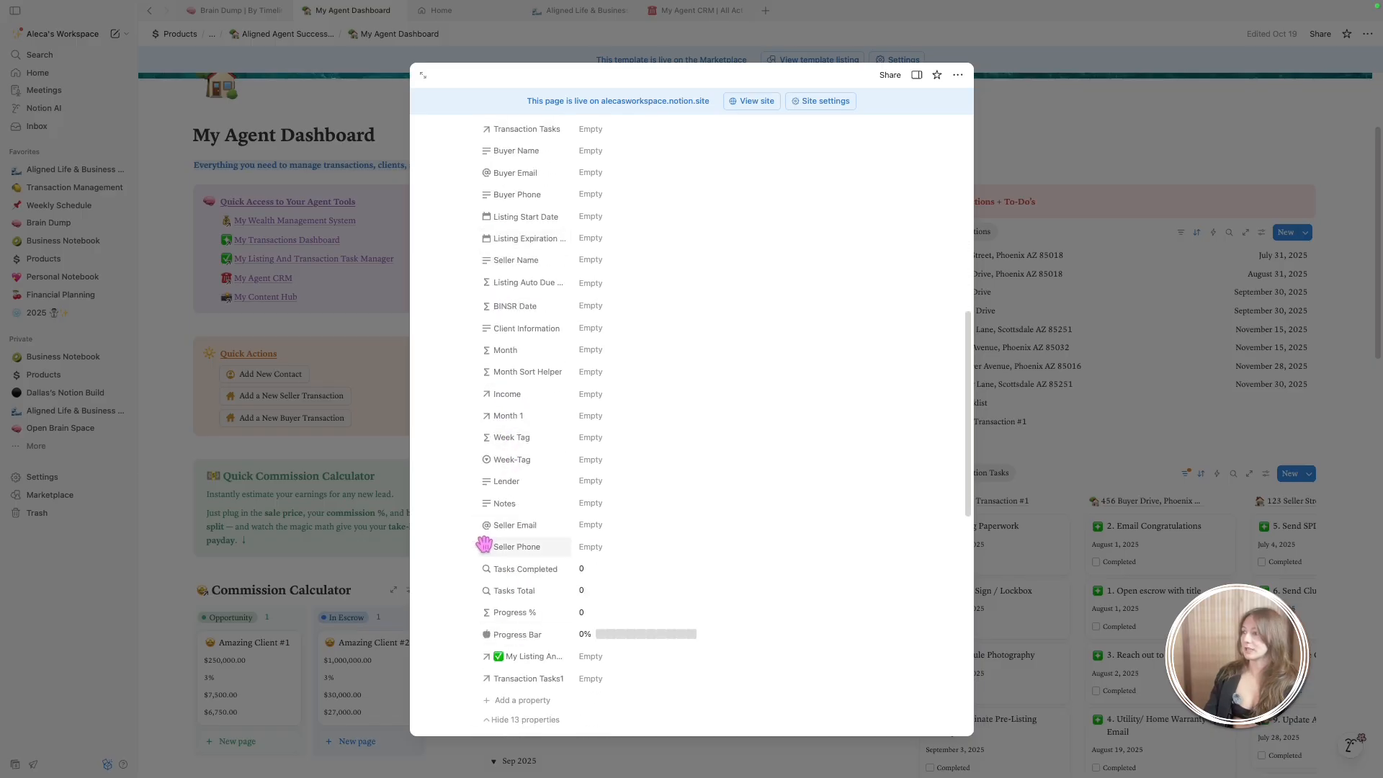
{"action": "left_click_drag", "start_coordinate": [479, 547], "coordinate": [479, 272]}
{"action": "left_click_drag", "start_coordinate": [520, 549], "coordinate": [484, 272]}
Set the Listing Start Date of the seller transaction to November 1, 2025
{"action": "scroll", "coordinate": [510, 625], "scroll_direction": "down", "scroll_amount": 2}
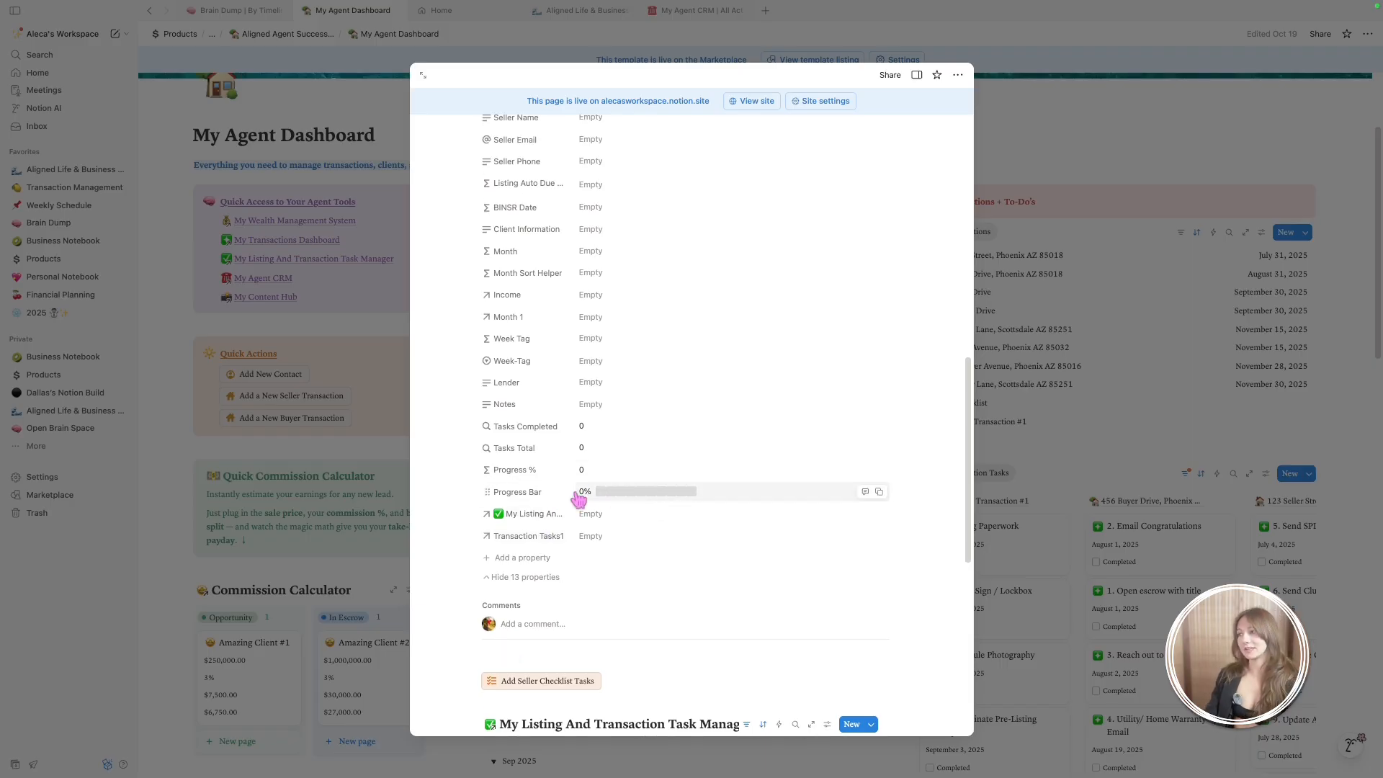
{"action": "scroll", "coordinate": [577, 497], "scroll_direction": "down", "scroll_amount": 1}
{"action": "scroll", "coordinate": [619, 533], "scroll_direction": "down", "scroll_amount": 4}
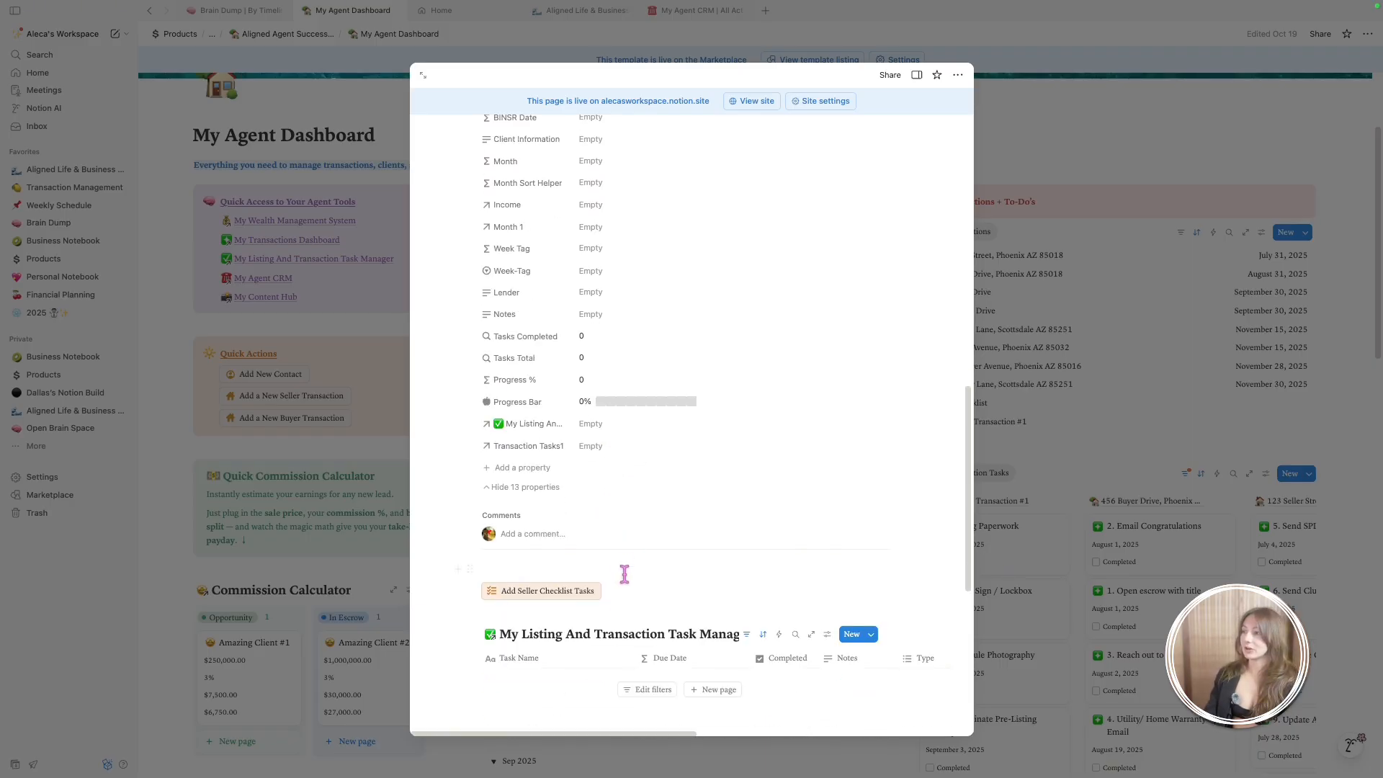
{"action": "scroll", "coordinate": [623, 504], "scroll_direction": "up", "scroll_amount": 10}
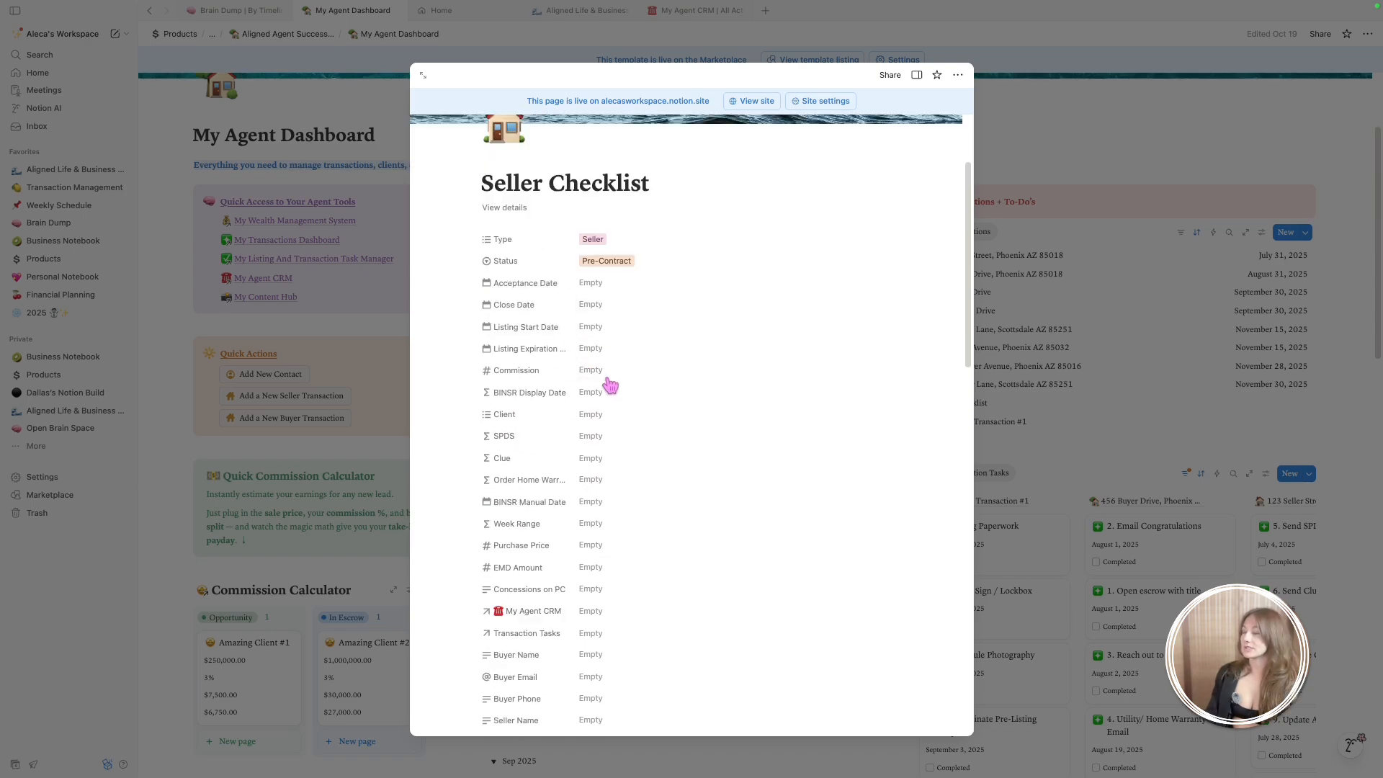
{"action": "left_click", "coordinate": [594, 328]}
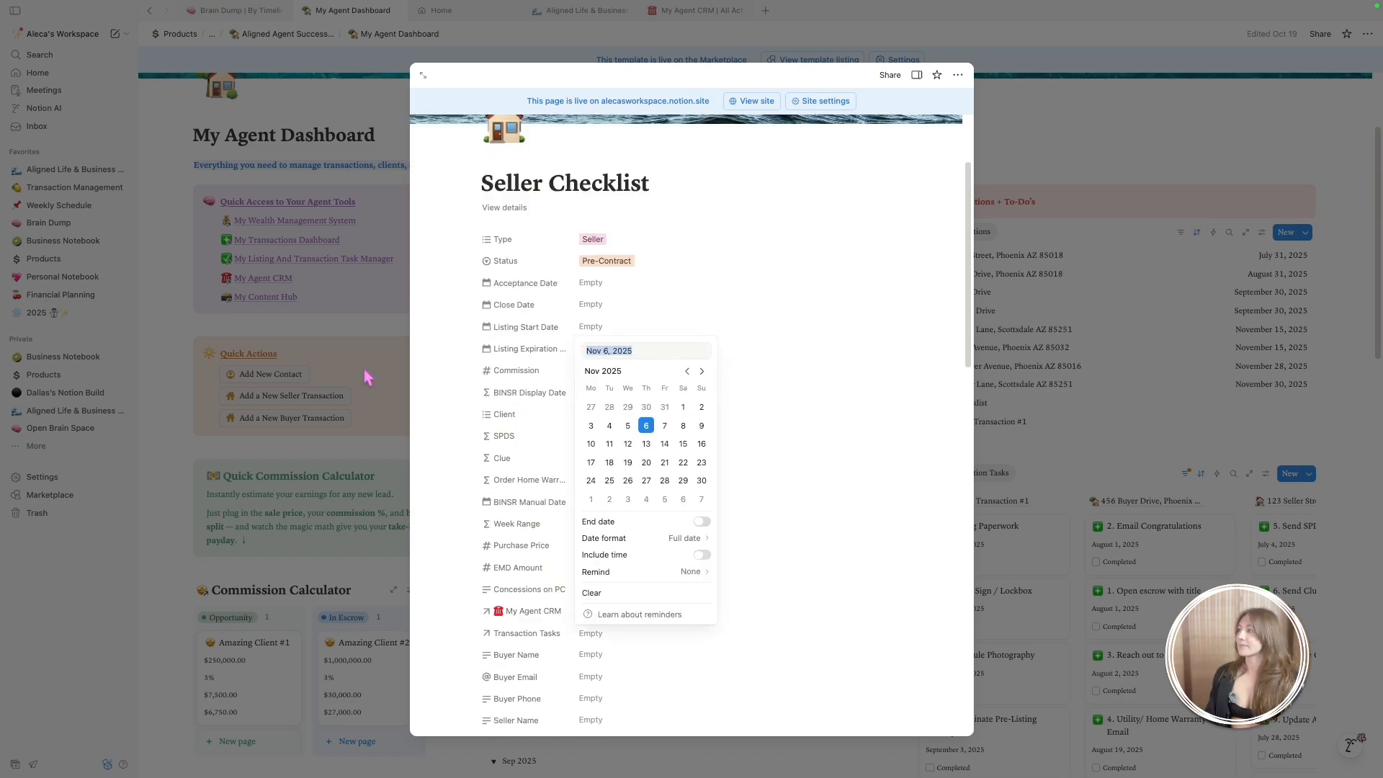
{"action": "left_click", "coordinate": [683, 409]}
{"action": "left_click", "coordinate": [695, 312]}
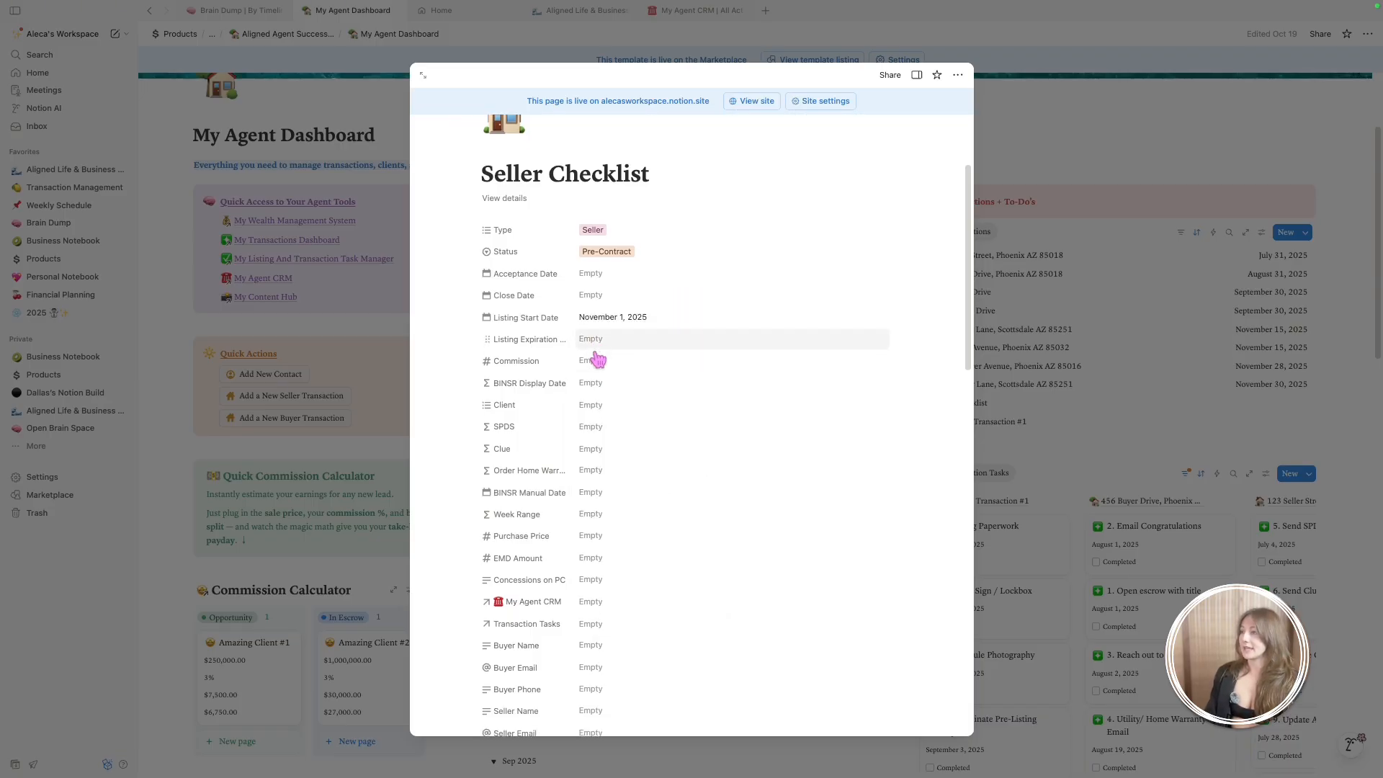
Set the listing expiration date to January 31, 2026
{"action": "left_click", "coordinate": [595, 345]}
{"action": "left_click", "coordinate": [702, 385]}
{"action": "left_click", "coordinate": [702, 387]}
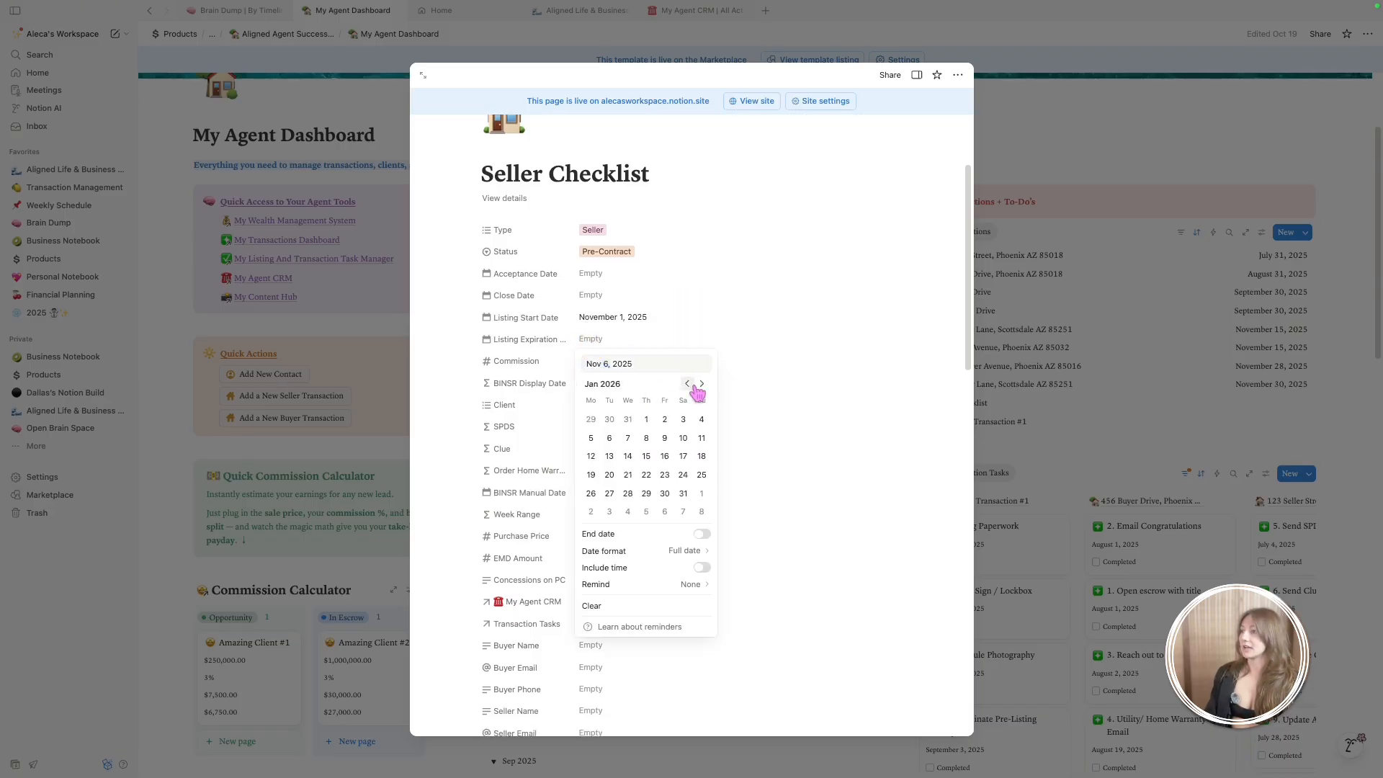
{"action": "left_click", "coordinate": [683, 493]}
{"action": "left_click", "coordinate": [678, 321]}
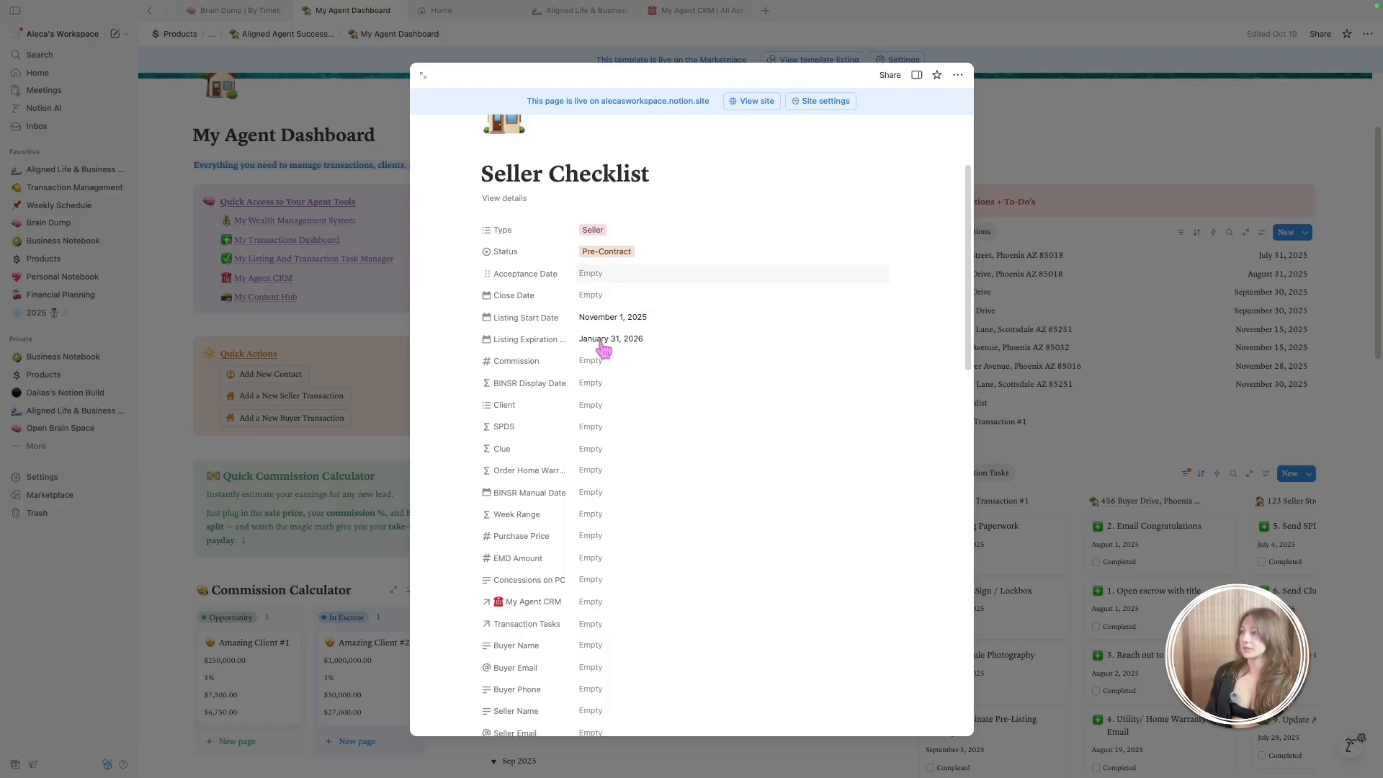
Enter a Purchase Price of 500,000 for the seller transaction
{"action": "scroll", "coordinate": [628, 338], "scroll_direction": "down", "scroll_amount": 3}
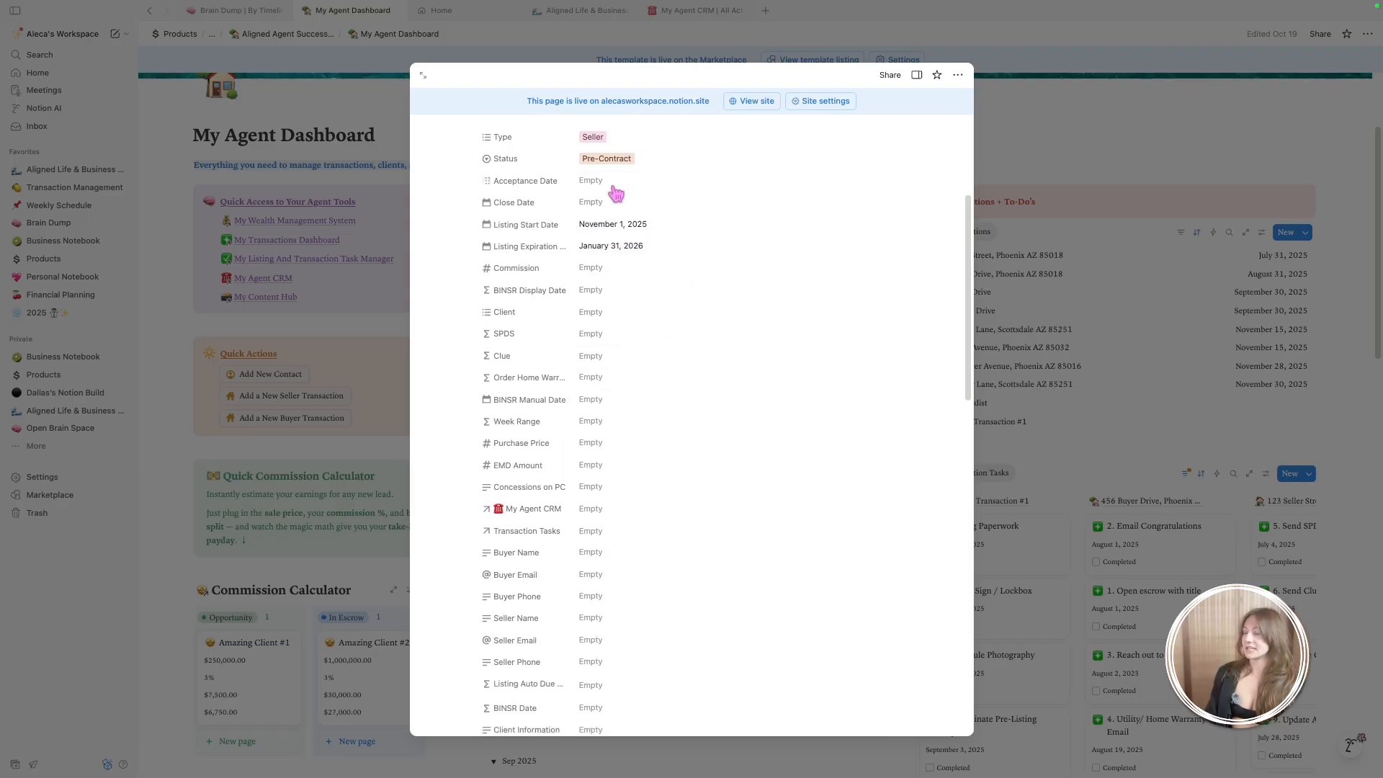
{"action": "scroll", "coordinate": [652, 339], "scroll_direction": "down", "scroll_amount": 1}
{"action": "scroll", "coordinate": [647, 292], "scroll_direction": "down", "scroll_amount": 1}
{"action": "left_click", "coordinate": [614, 367]}
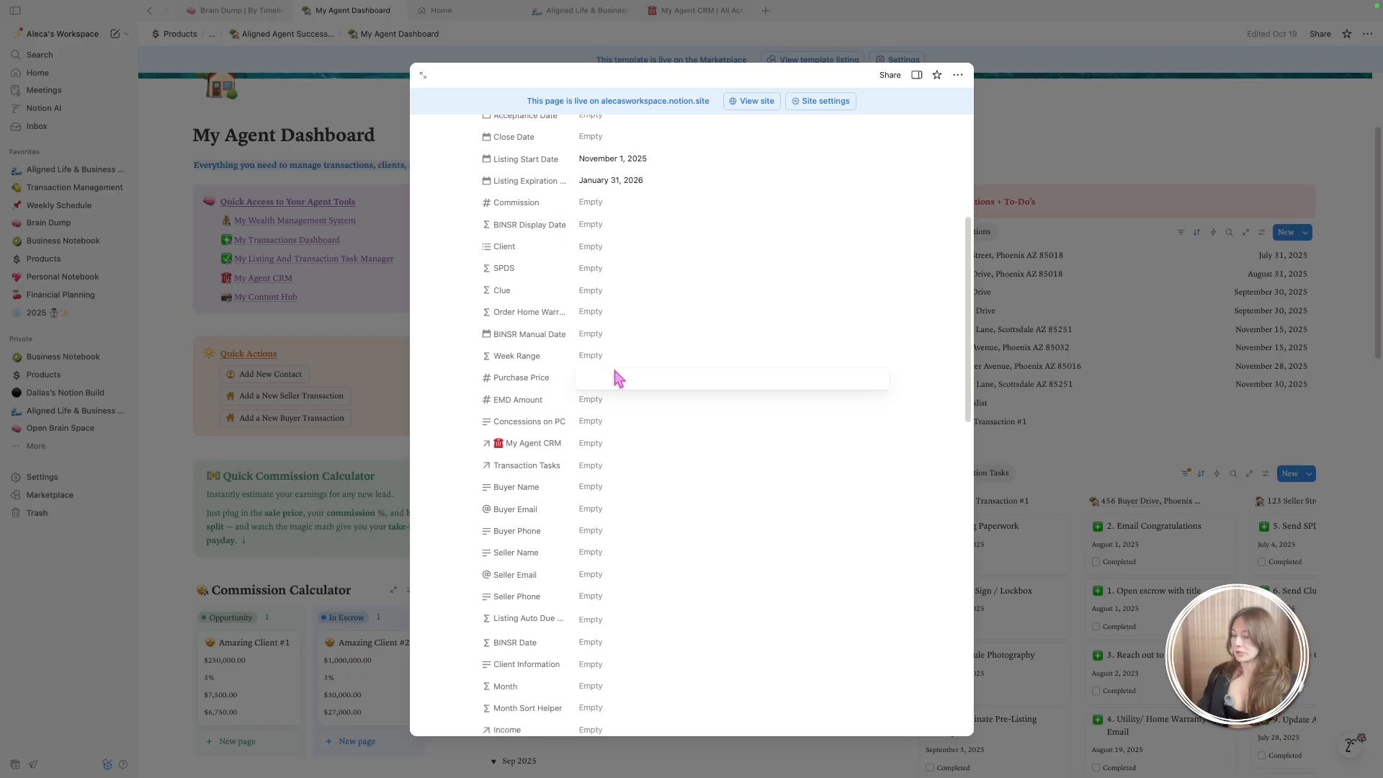
{"action": "type", "text": "500"}
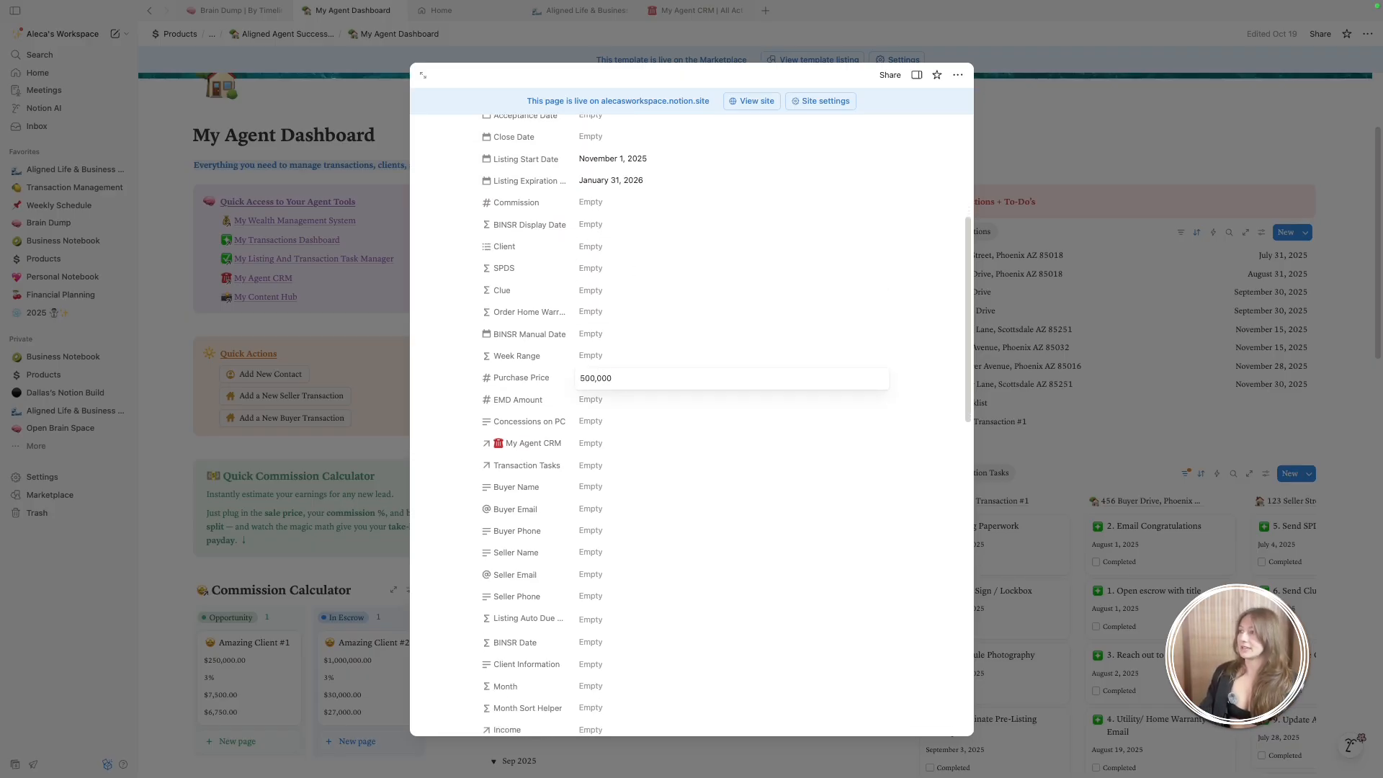
{"action": "type", "text": ",000"}
{"action": "key", "text": "Return"}
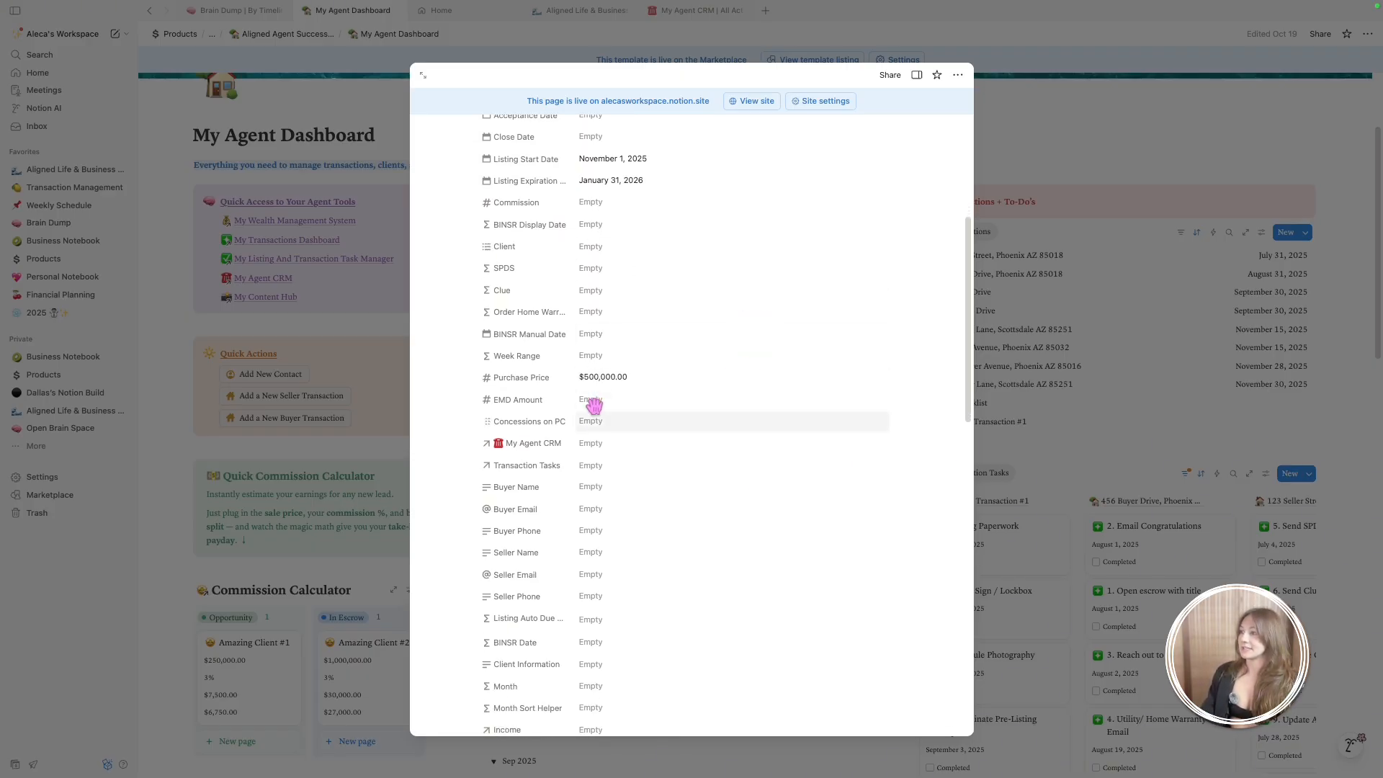
Assign Client #3 in the Client property of the seller transaction
{"action": "scroll", "coordinate": [598, 433], "scroll_direction": "up", "scroll_amount": 2}
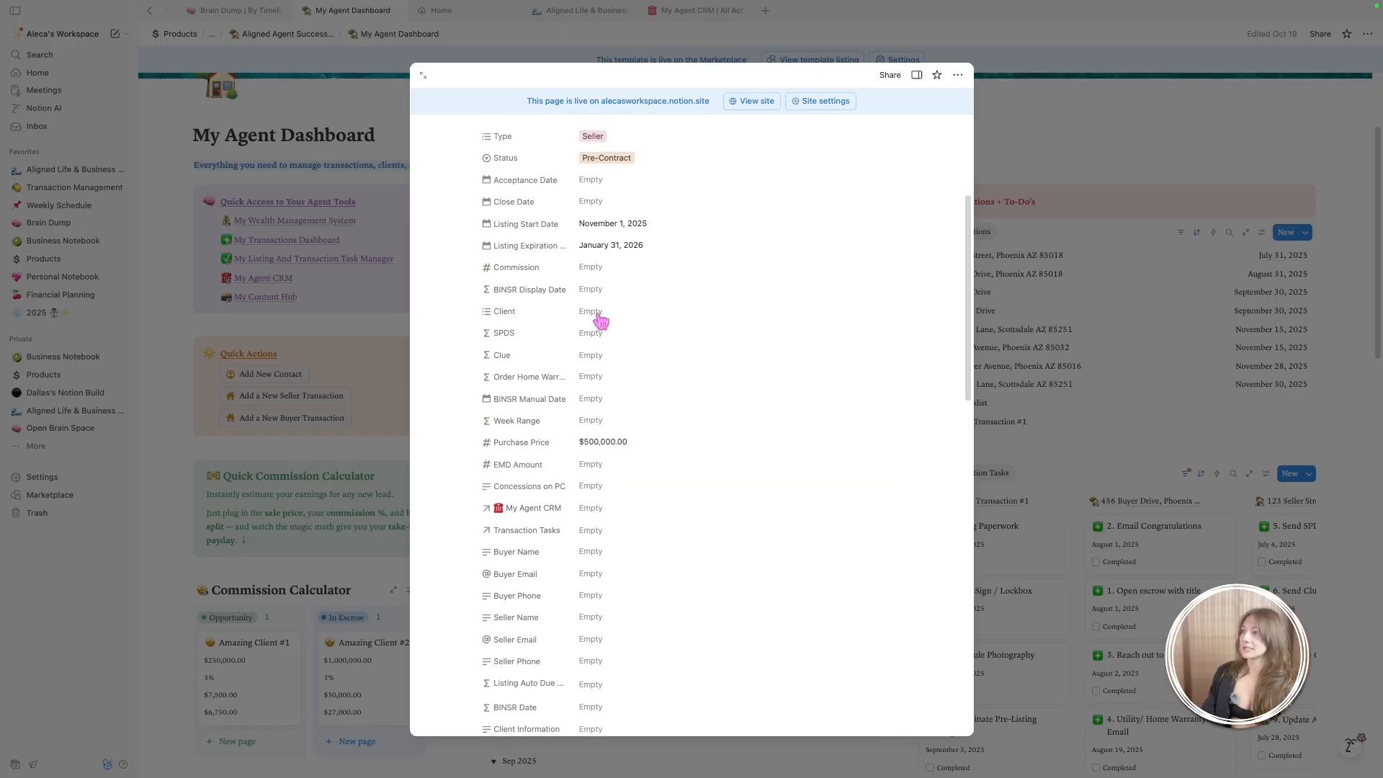
{"action": "left_click", "coordinate": [598, 311]}
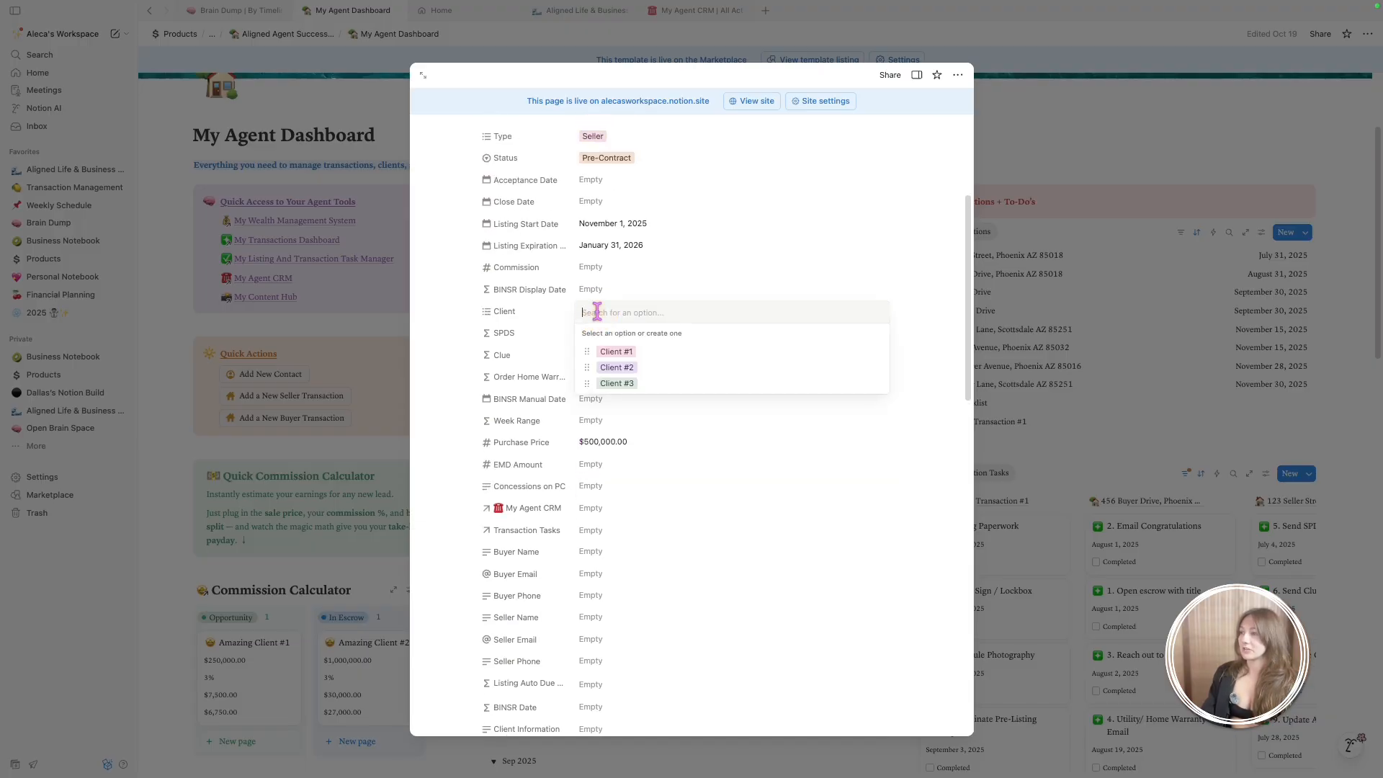
{"action": "left_click", "coordinate": [644, 386]}
{"action": "key", "text": "Escape"}
Enter the seller's full name in the Seller Name property of the Seller Checklist transaction
{"action": "scroll", "coordinate": [448, 279], "scroll_direction": "up", "scroll_amount": 5}
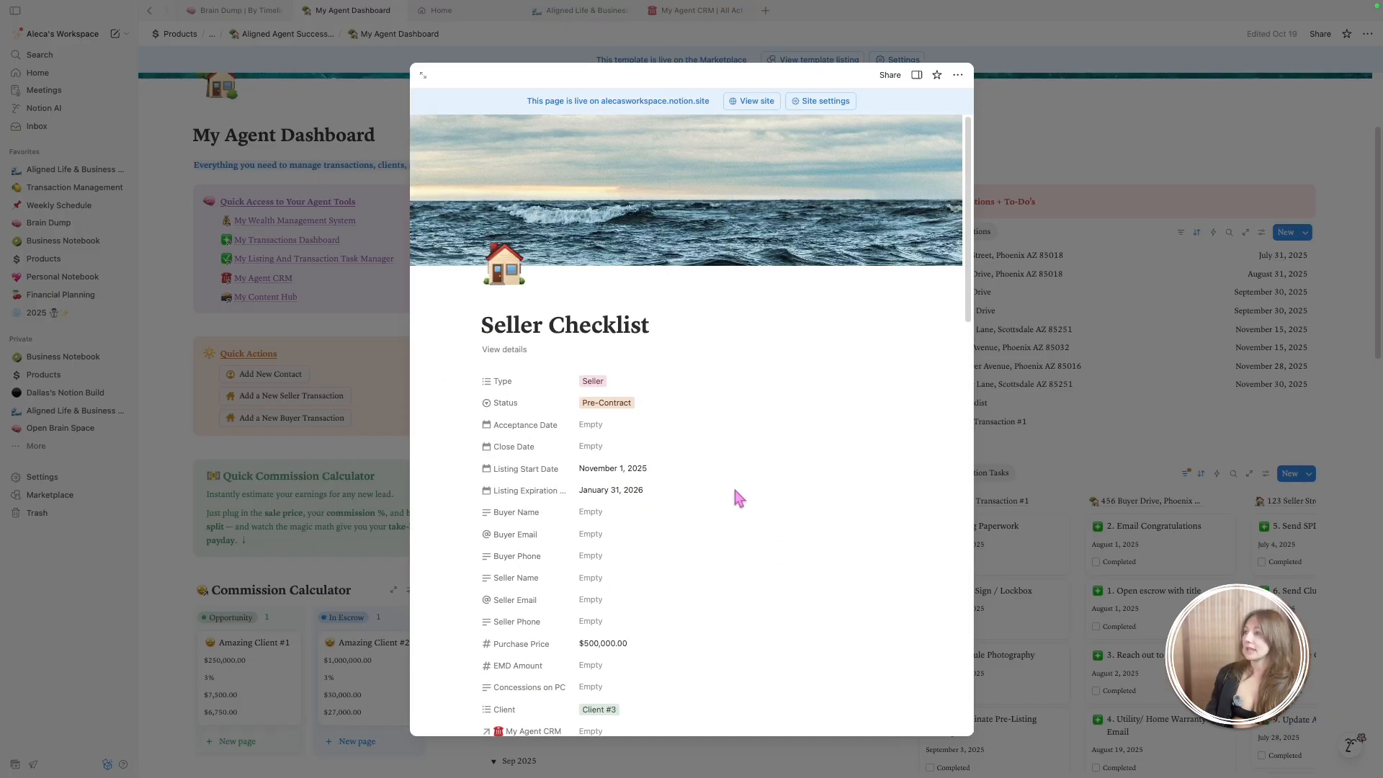
{"action": "scroll", "coordinate": [729, 465], "scroll_direction": "down", "scroll_amount": 3}
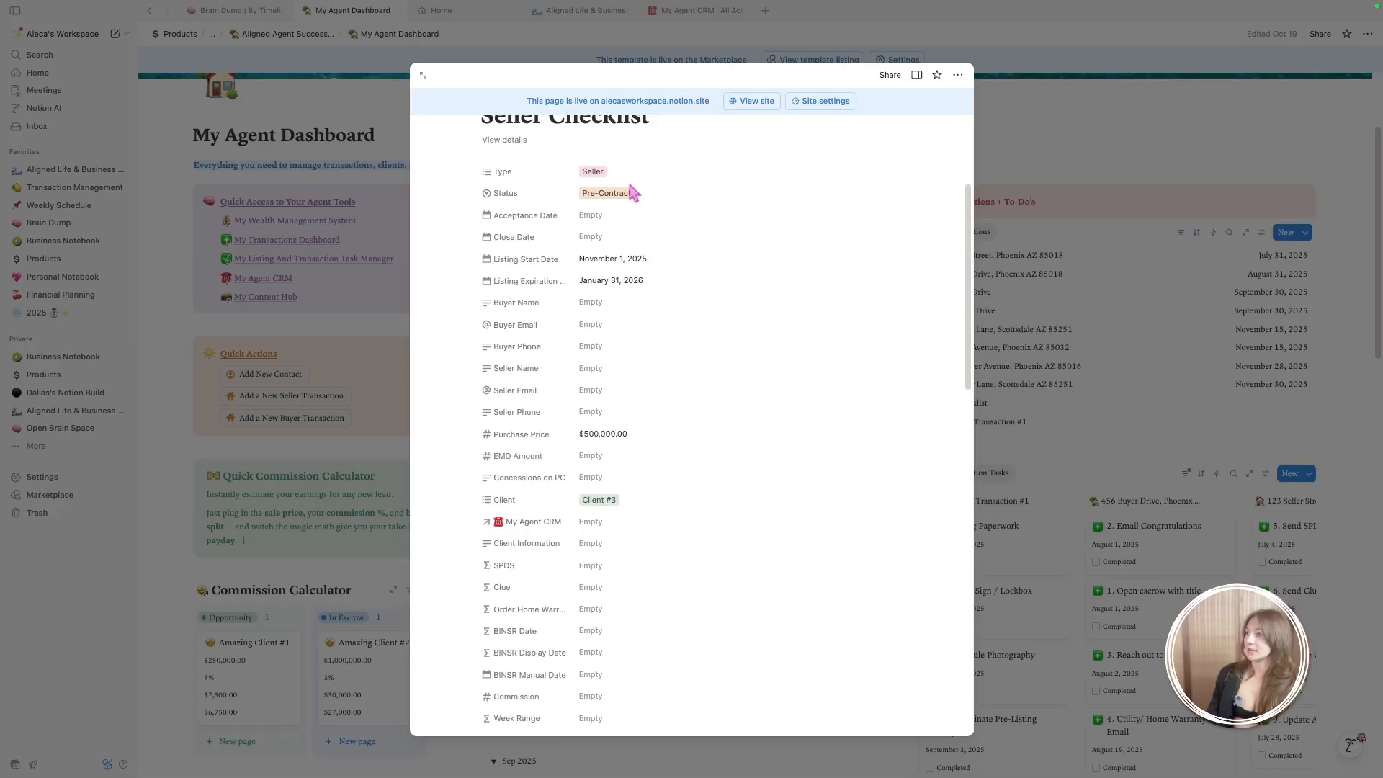
{"action": "scroll", "coordinate": [645, 331], "scroll_direction": "down", "scroll_amount": 6}
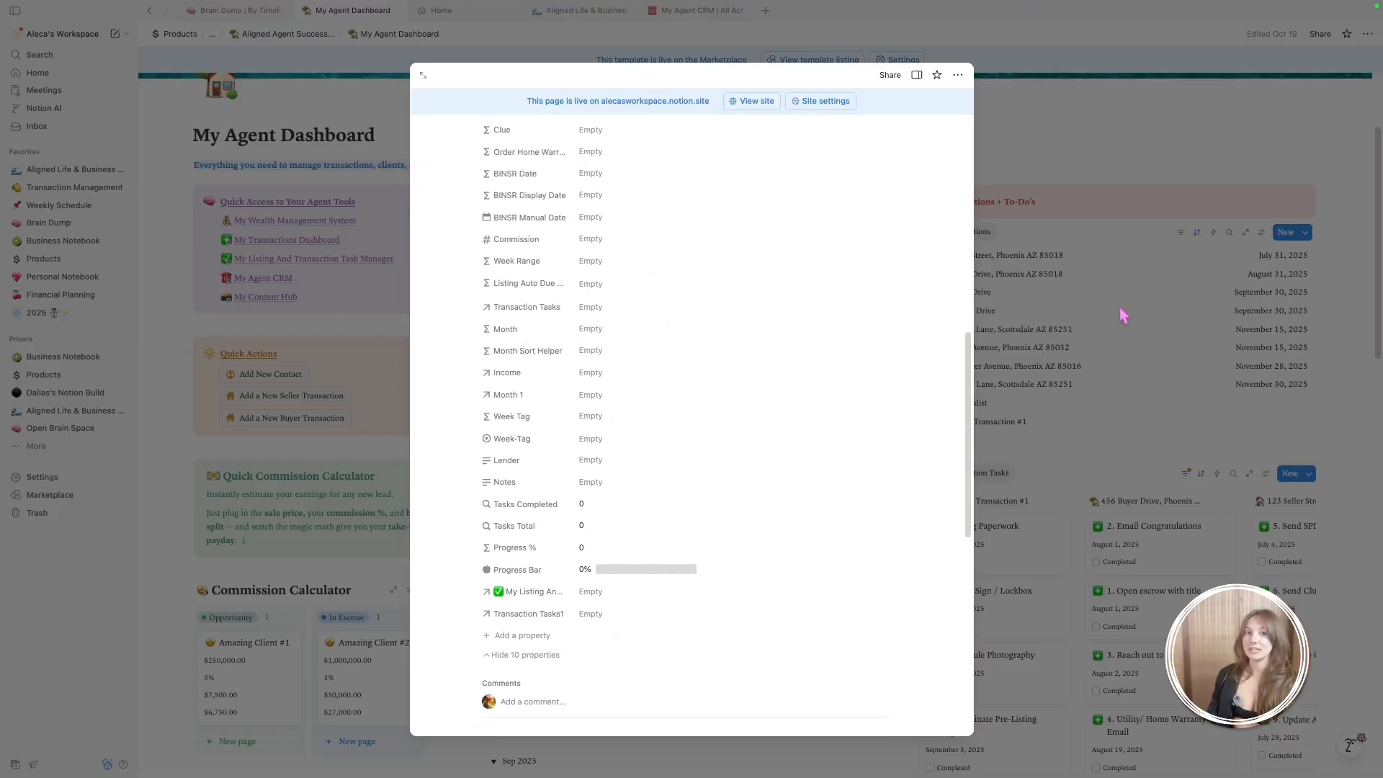
{"action": "scroll", "coordinate": [548, 430], "scroll_direction": "up", "scroll_amount": 2}
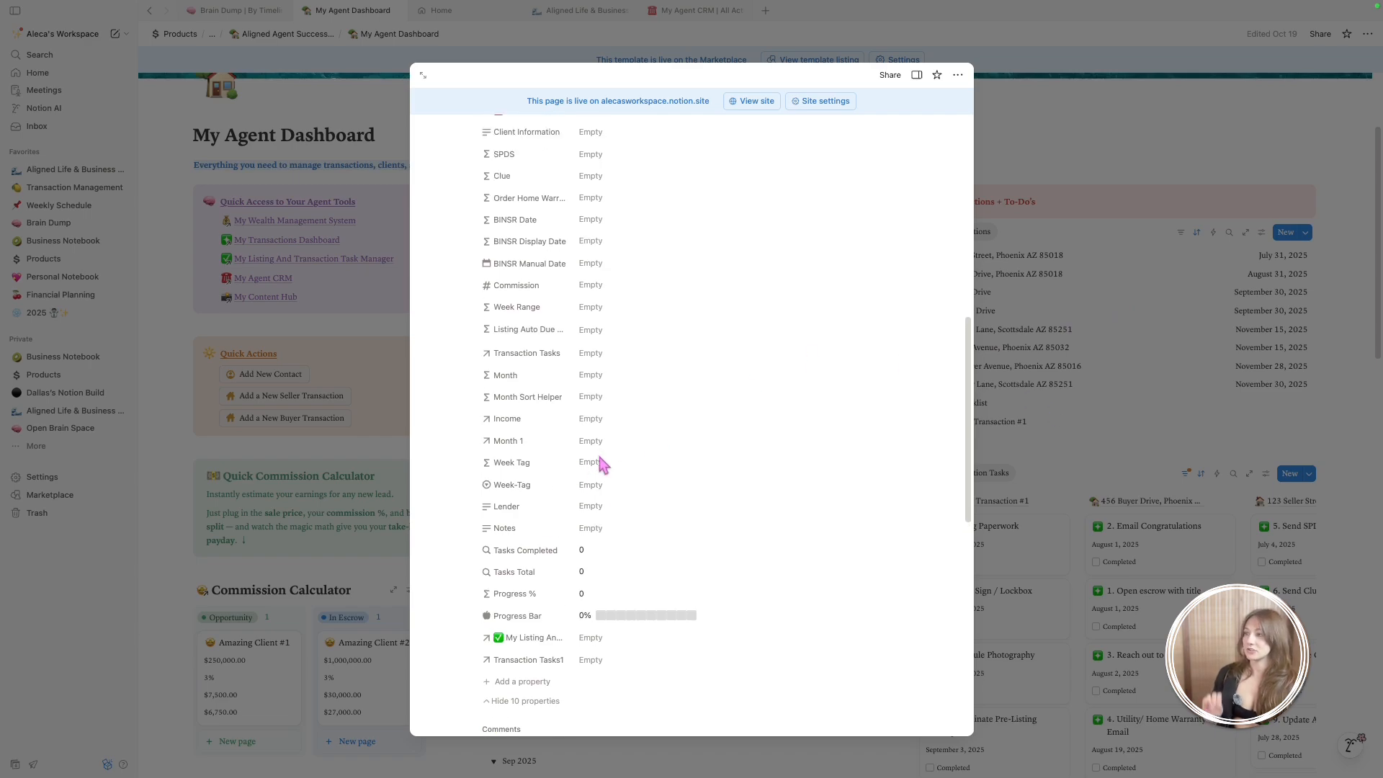
{"action": "scroll", "coordinate": [592, 392], "scroll_direction": "up", "scroll_amount": 6}
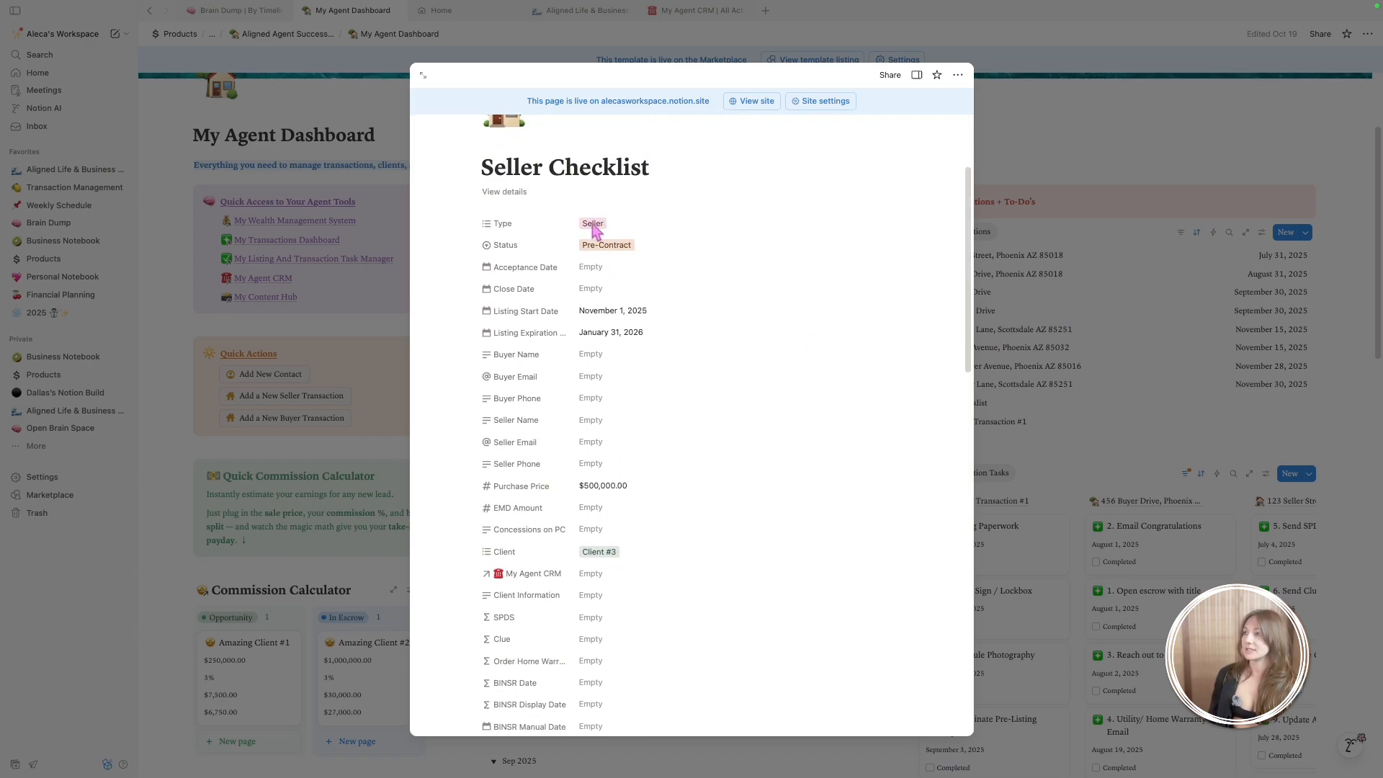
{"action": "scroll", "coordinate": [609, 310], "scroll_direction": "down", "scroll_amount": 1}
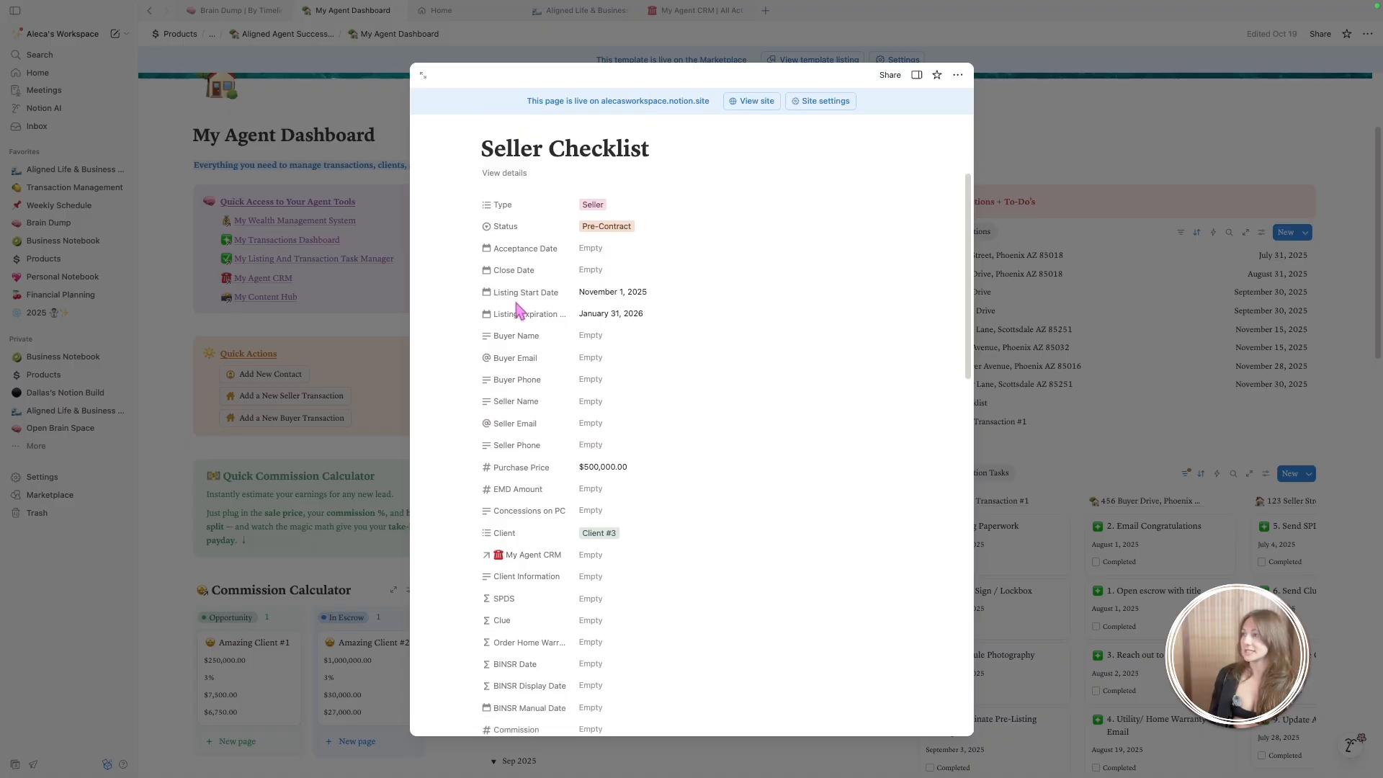
{"action": "scroll", "coordinate": [612, 391], "scroll_direction": "down", "scroll_amount": 1}
{"action": "left_click", "coordinate": [611, 392]}
{"action": "type", "text": "Sam Seller"}
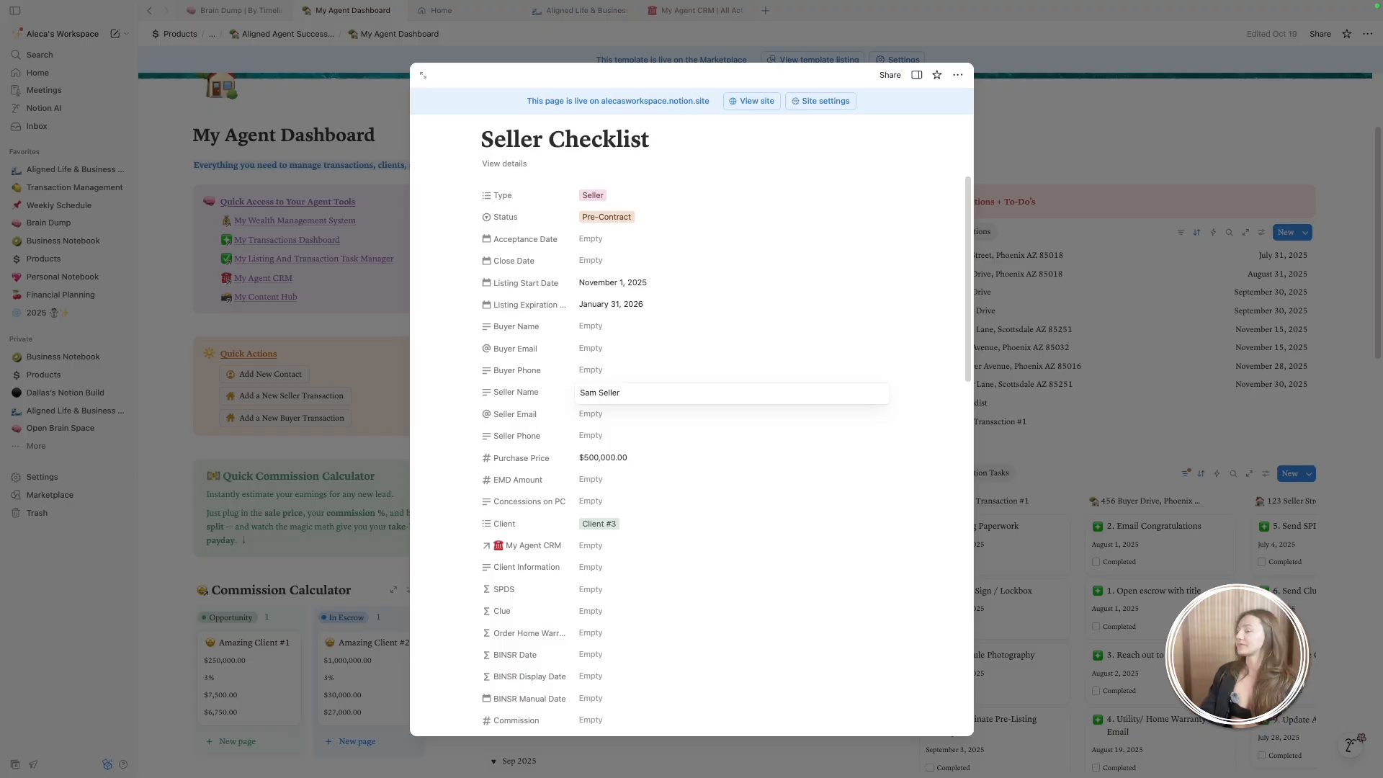
Fill in the Seller Email and Seller Phone properties with the seller's e-mail address and phone number
{"action": "left_click", "coordinate": [690, 414]}
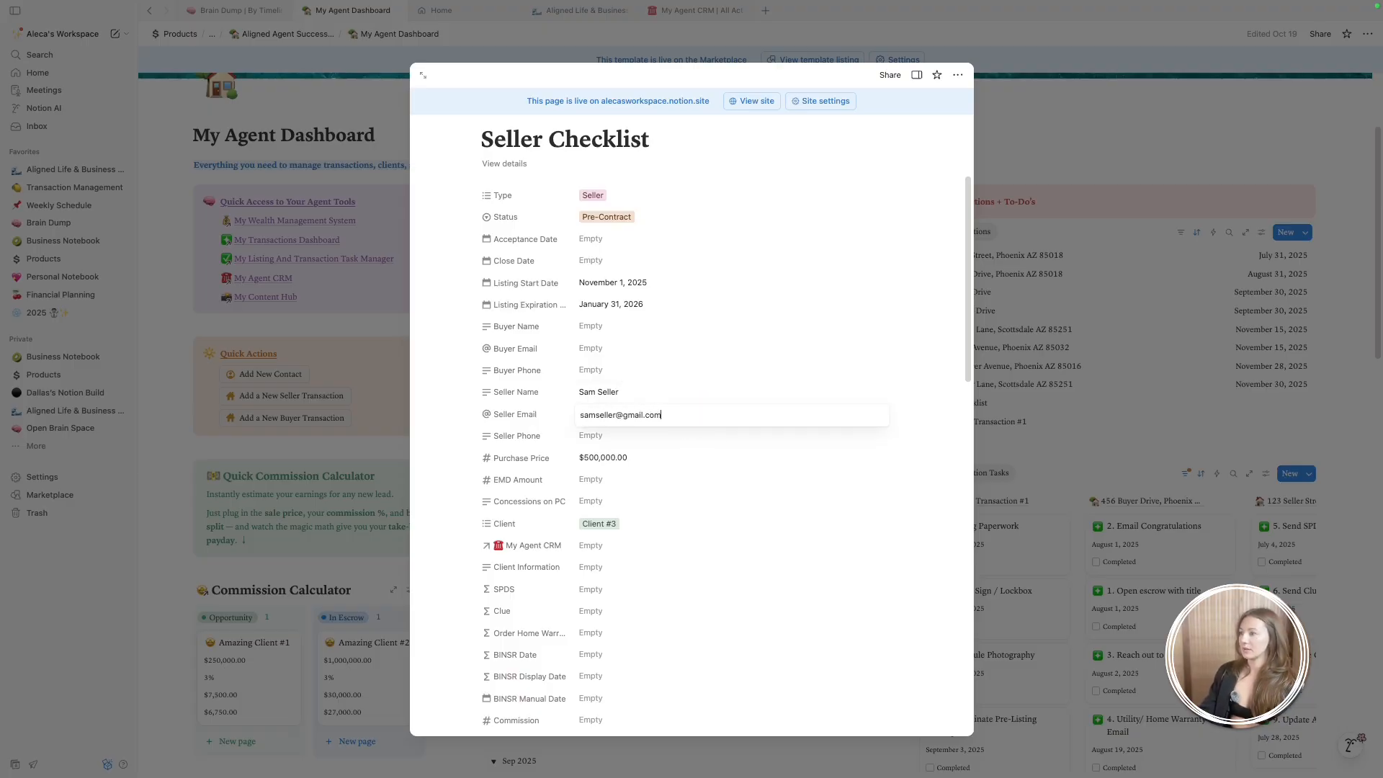
{"action": "left_click", "coordinate": [615, 437]}
{"action": "type", "text": "11"}
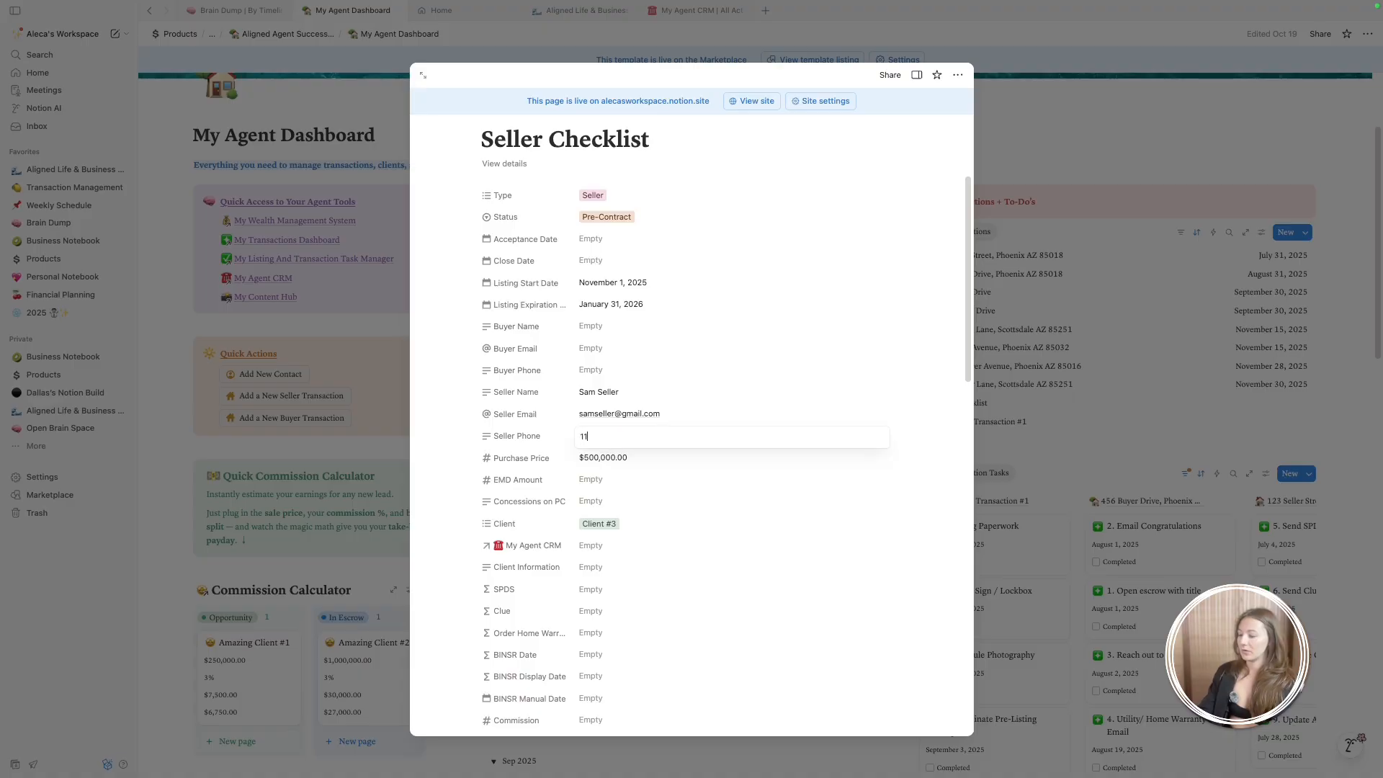
{"action": "type", "text": "1-222-333"}
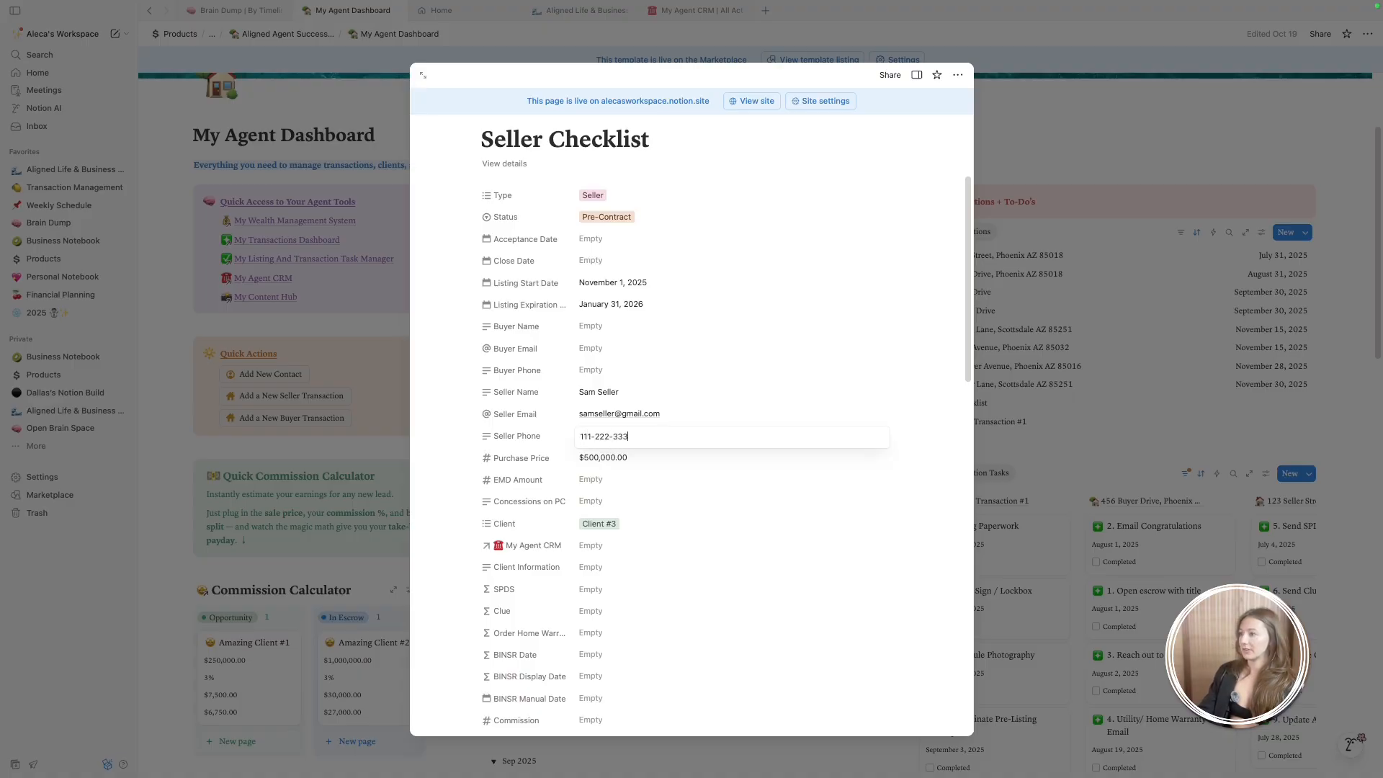
{"action": "type", "text": "3"}
{"action": "key", "text": "Return"}
Create a new contact with the seller's name through the My Agent CRM relation and link it to the transaction
{"action": "scroll", "coordinate": [679, 457], "scroll_direction": "down", "scroll_amount": 1}
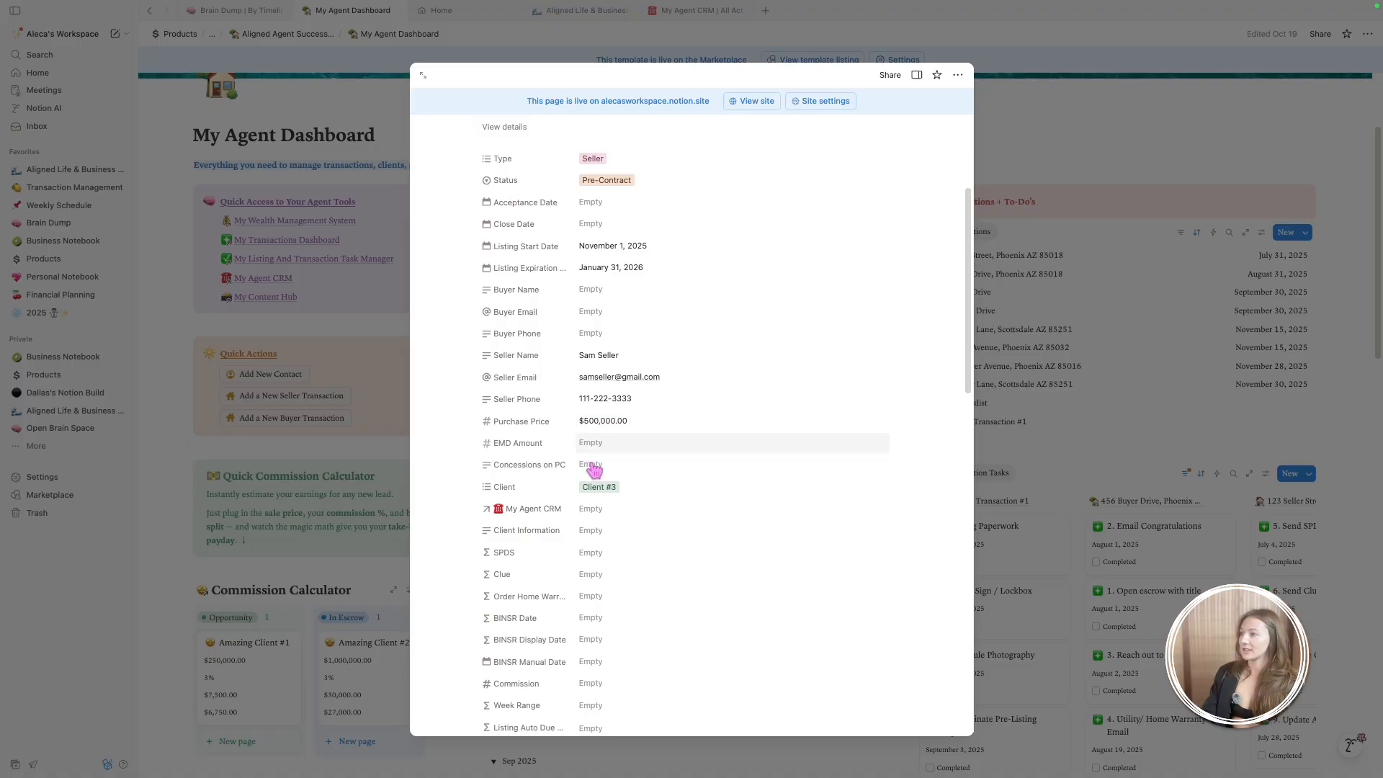
{"action": "scroll", "coordinate": [598, 475], "scroll_direction": "down", "scroll_amount": 1}
{"action": "scroll", "coordinate": [605, 479], "scroll_direction": "down", "scroll_amount": 1}
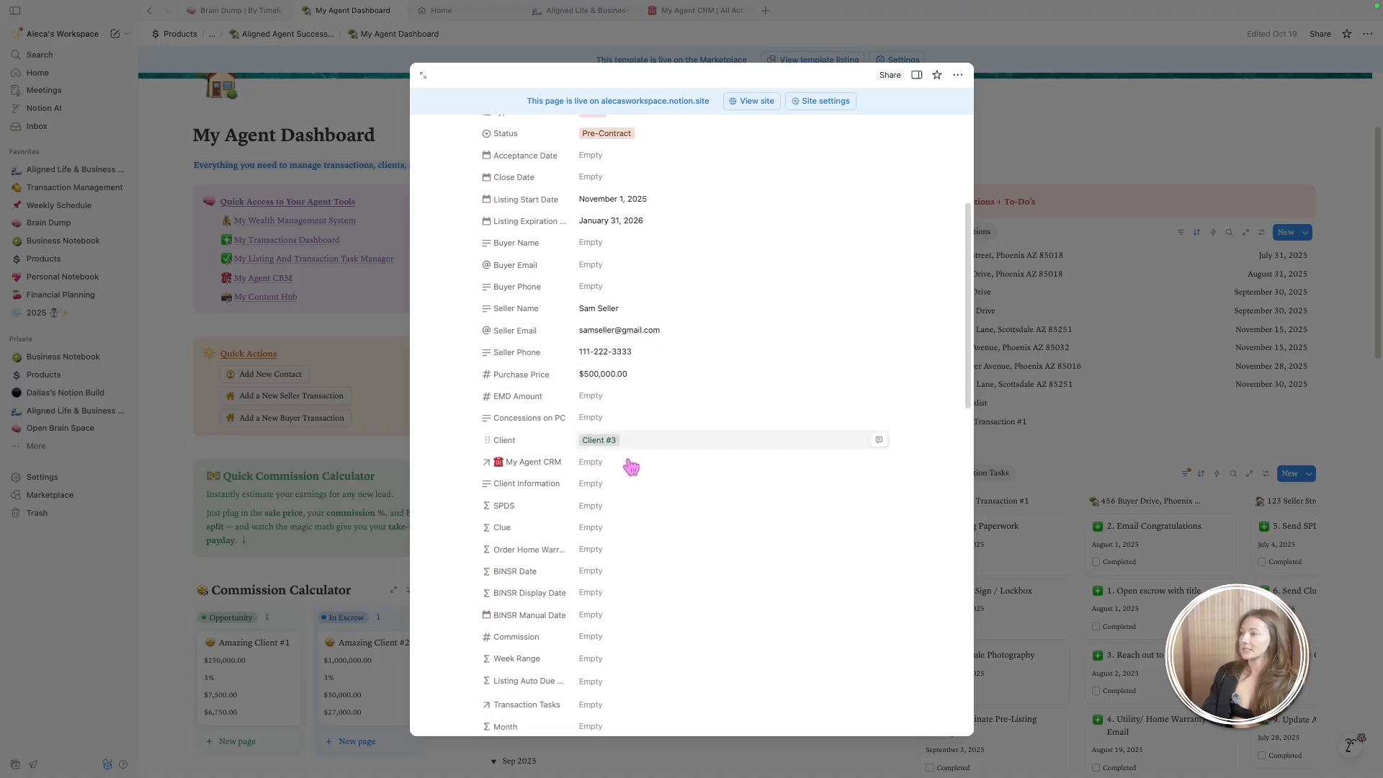
{"action": "left_click", "coordinate": [624, 463]}
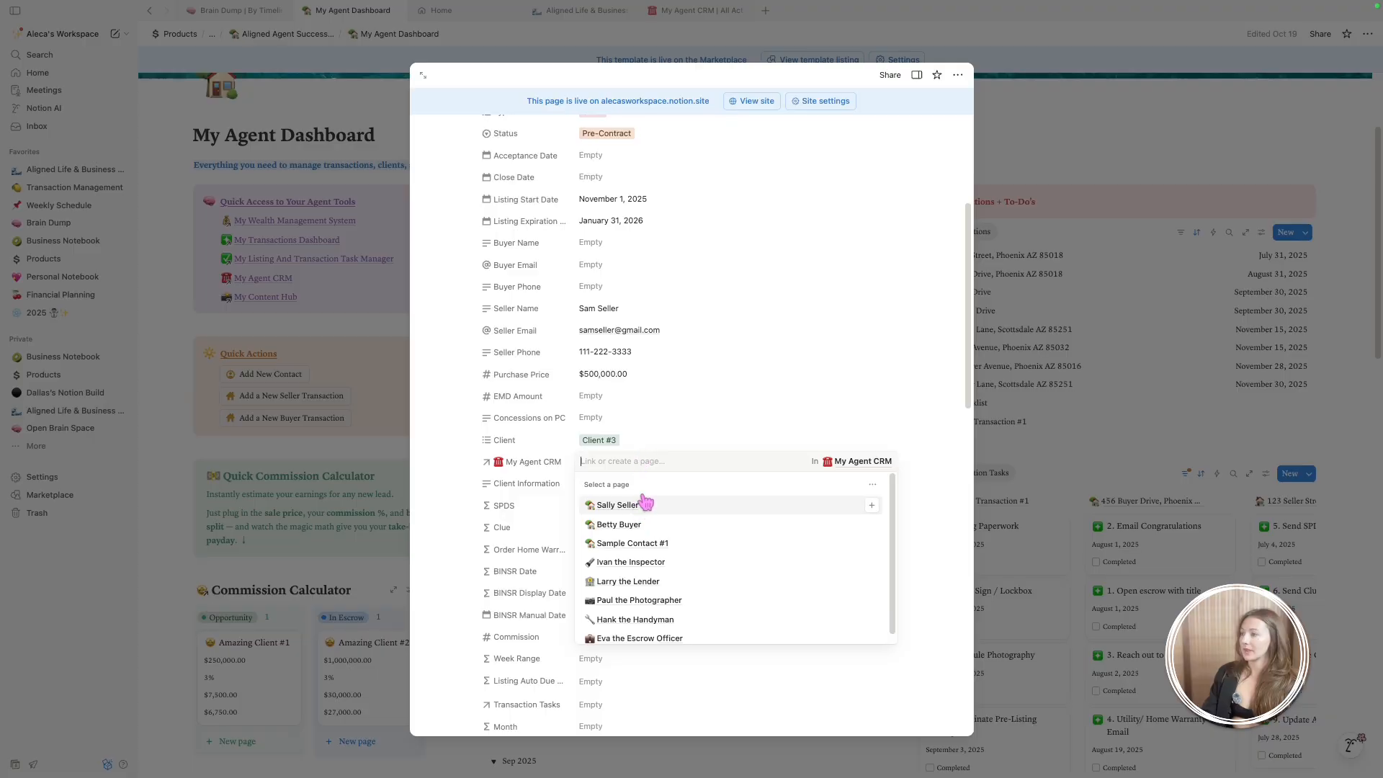
{"action": "type", "text": "Sam Seller"}
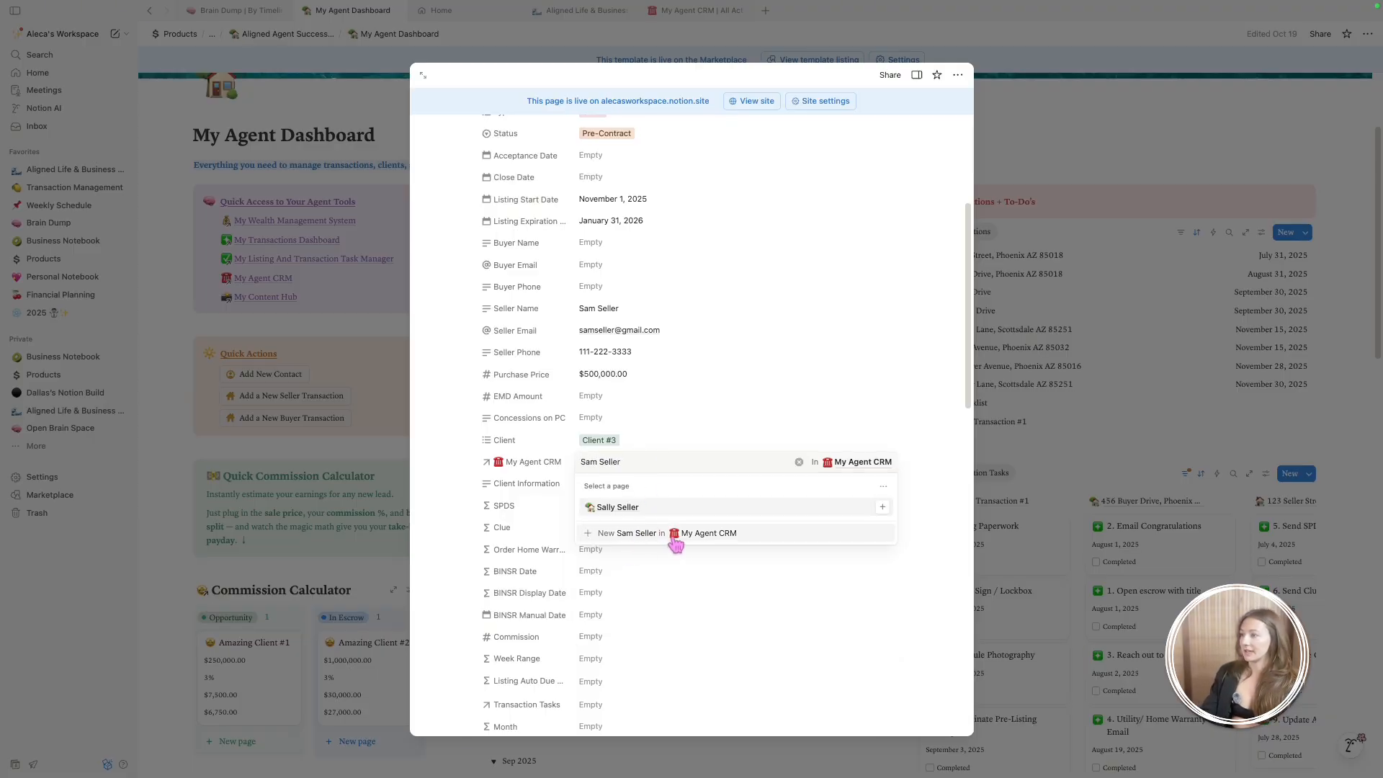
{"action": "left_click", "coordinate": [637, 535]}
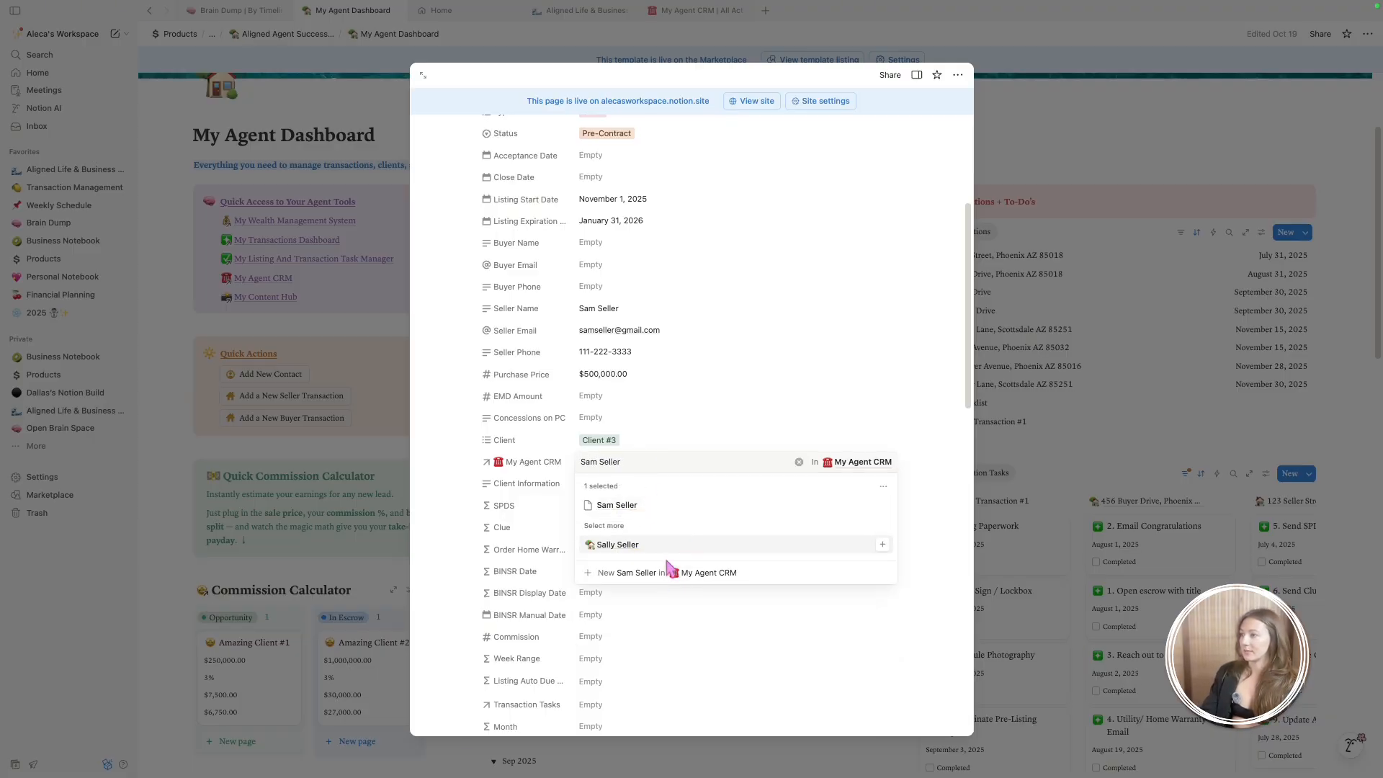
Open the new seller contact's page and give it a house emoji as its icon
{"action": "left_click", "coordinate": [591, 508]}
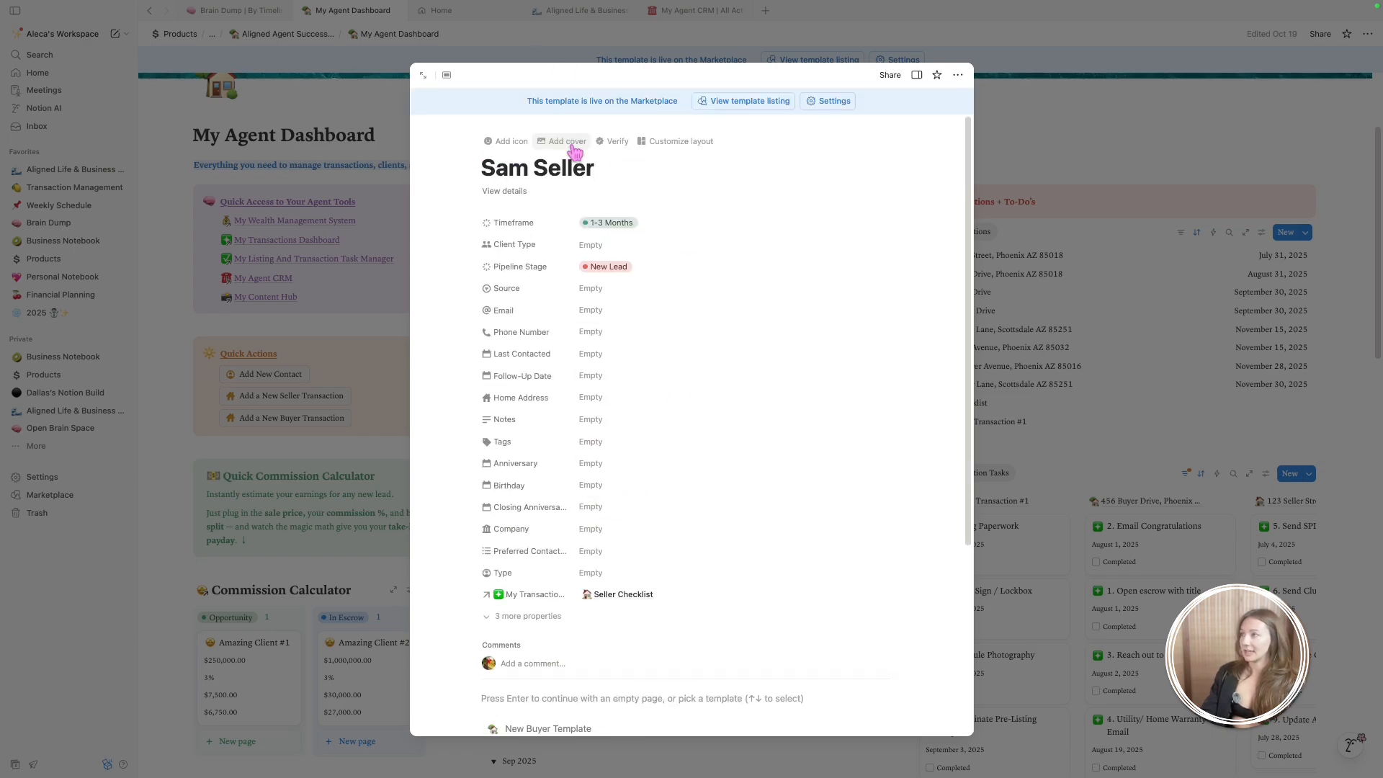
{"action": "left_click", "coordinate": [510, 143]}
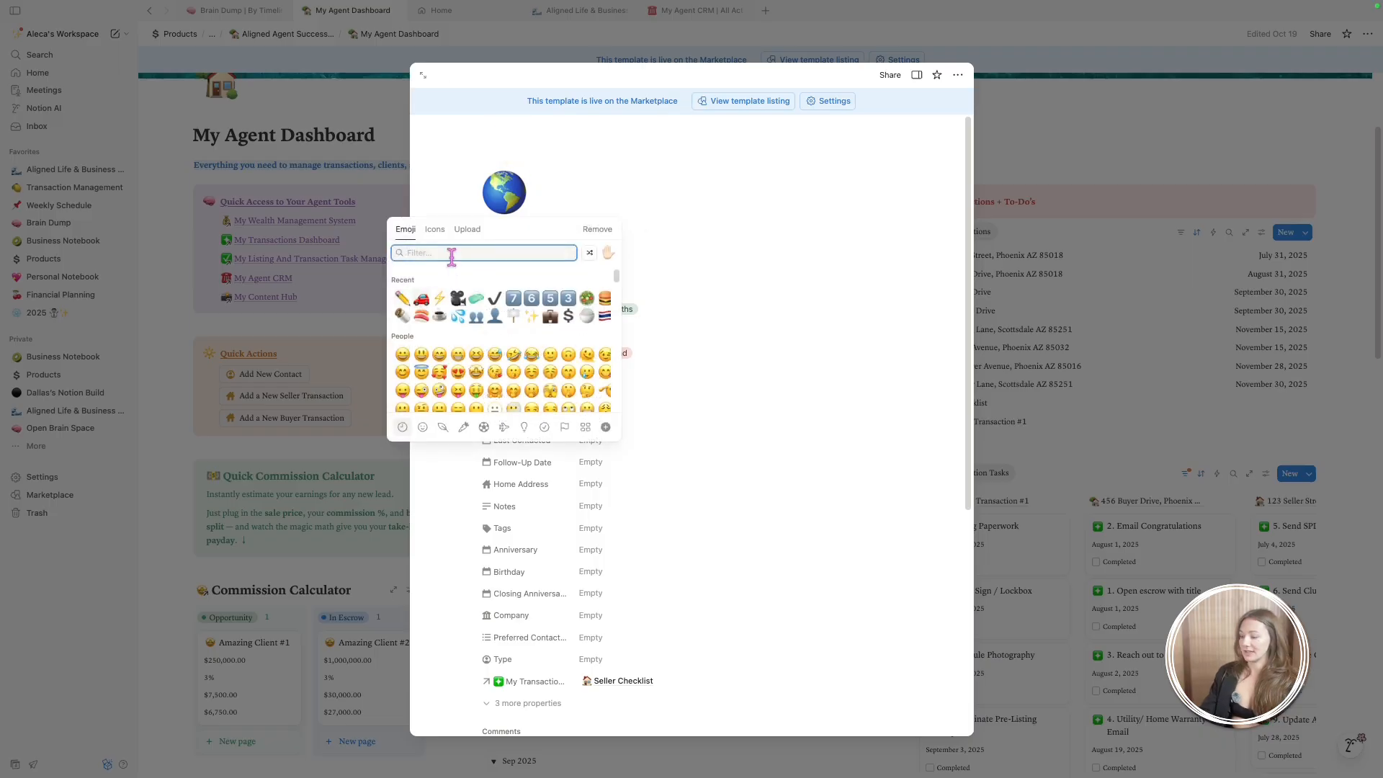
{"action": "type", "text": "house"}
{"action": "left_click", "coordinate": [404, 281]}
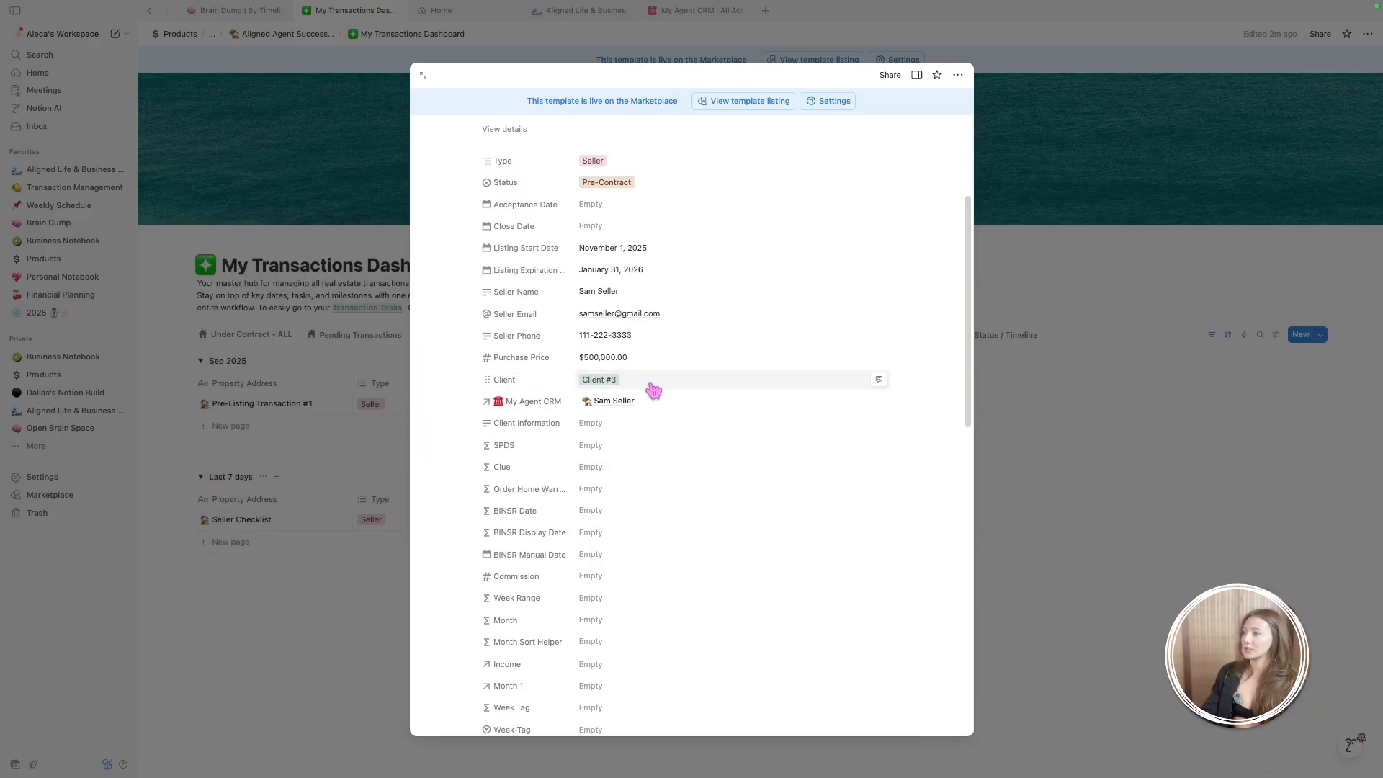
Replace Client #3 in the transaction's Client property with a new option bearing the seller's name
{"action": "left_click", "coordinate": [645, 389]}
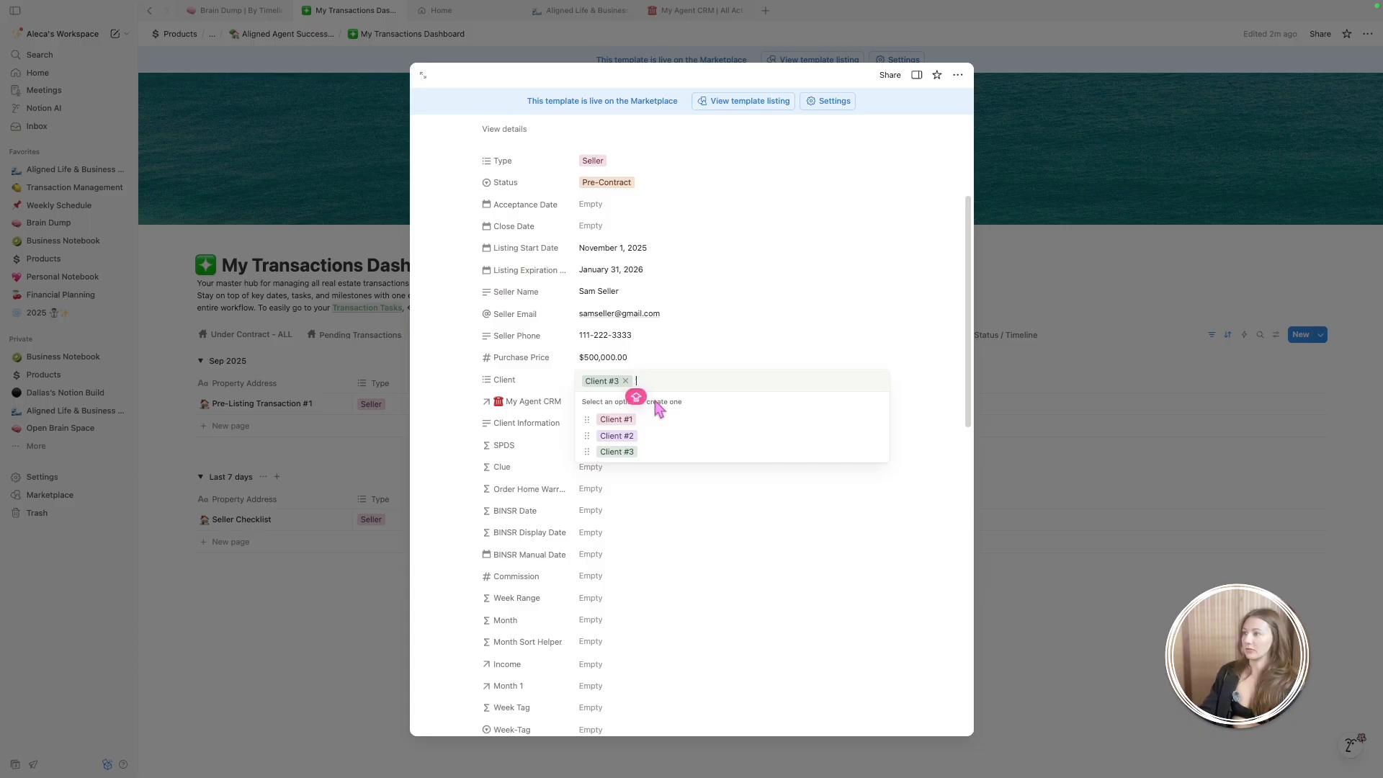
{"action": "type", "text": "Sa"}
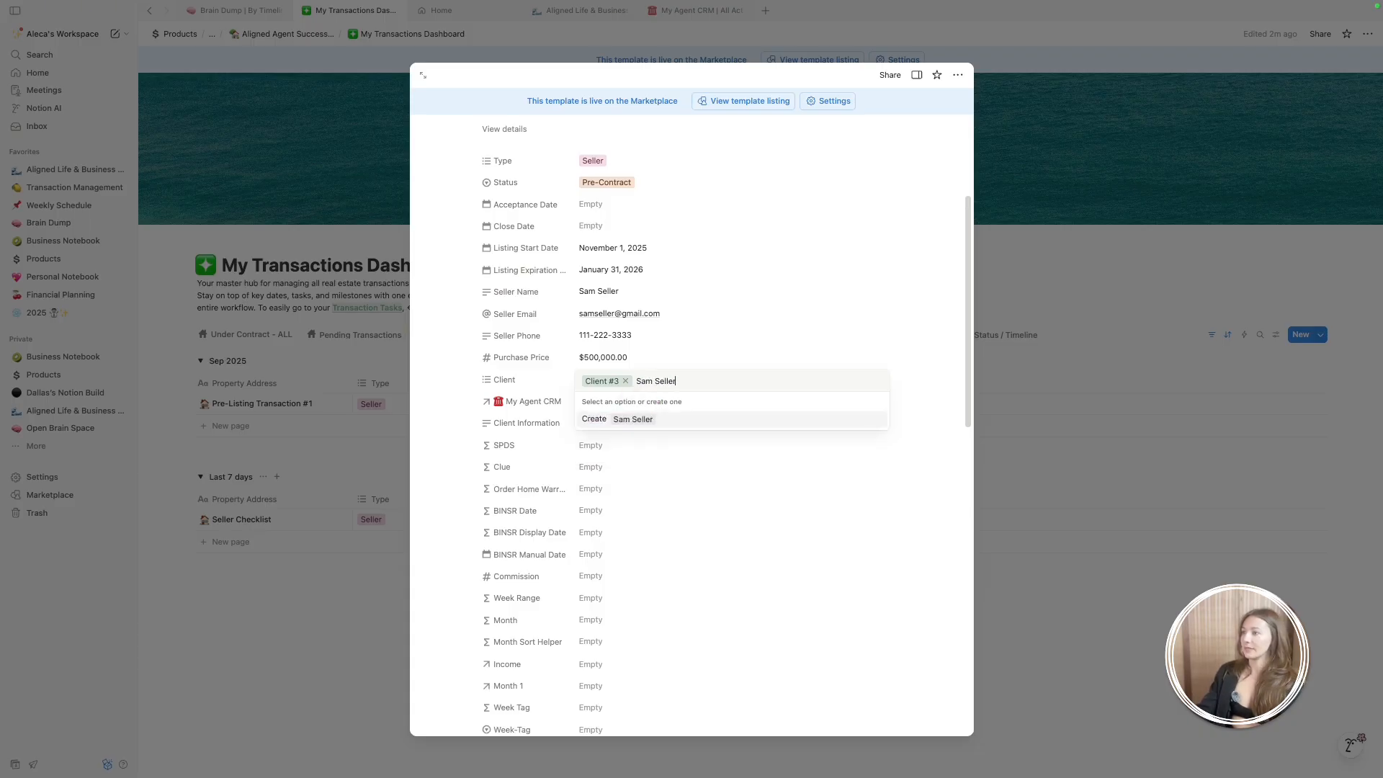
{"action": "type", "text": "m Seller"}
{"action": "key", "text": "Return"}
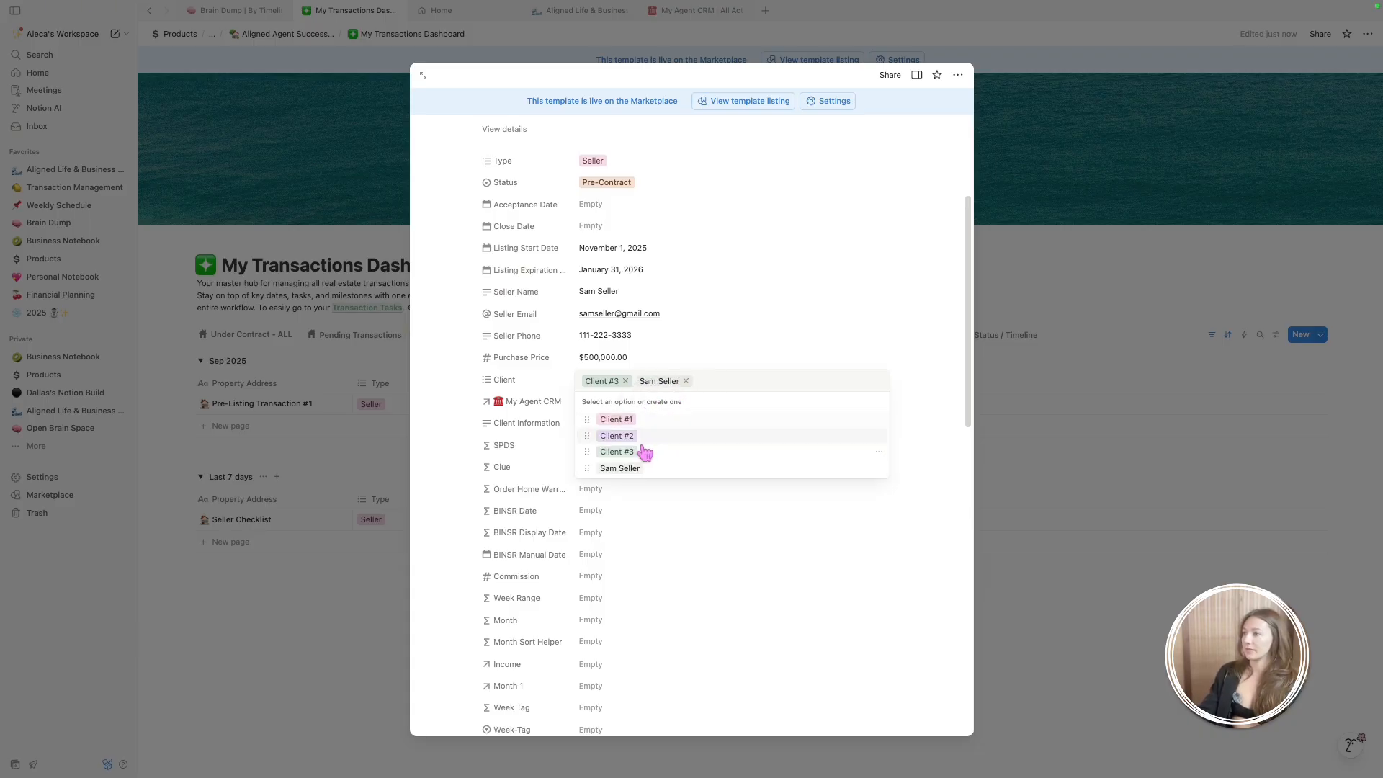
{"action": "left_click", "coordinate": [625, 381]}
{"action": "key", "text": "Escape"}
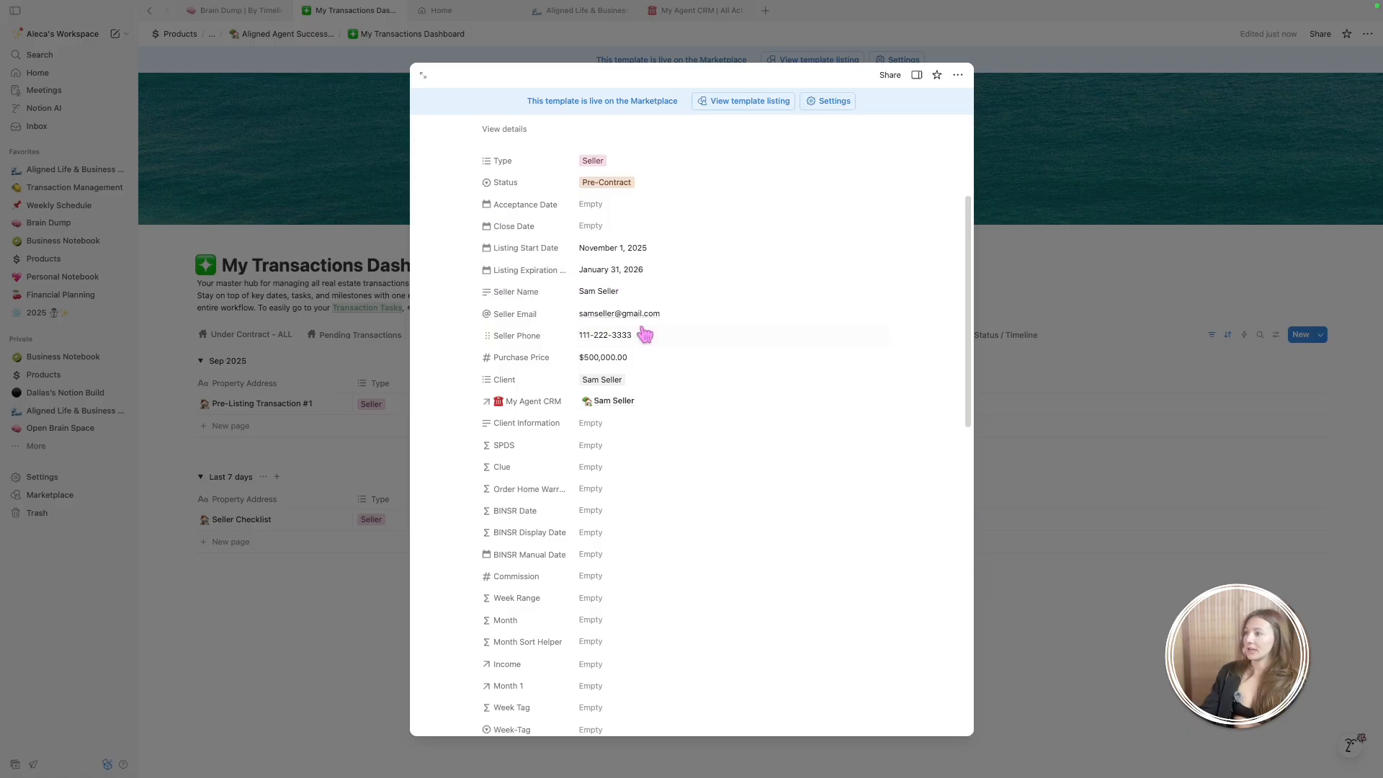
Show the transaction's page details, look through the escrow and congratulations e-mail templates, and hide the details again
{"action": "left_click", "coordinate": [916, 75]}
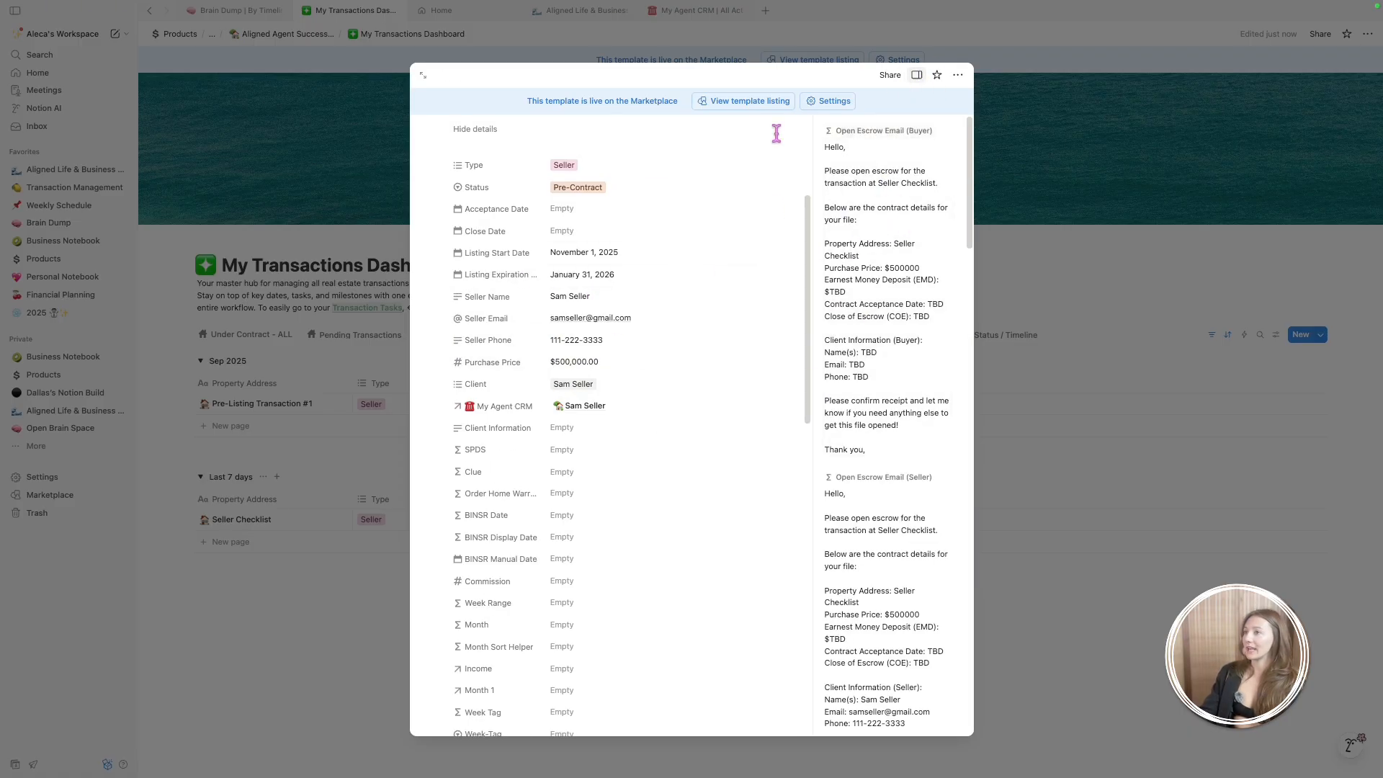
{"action": "scroll", "coordinate": [812, 303], "scroll_direction": "down", "scroll_amount": 5}
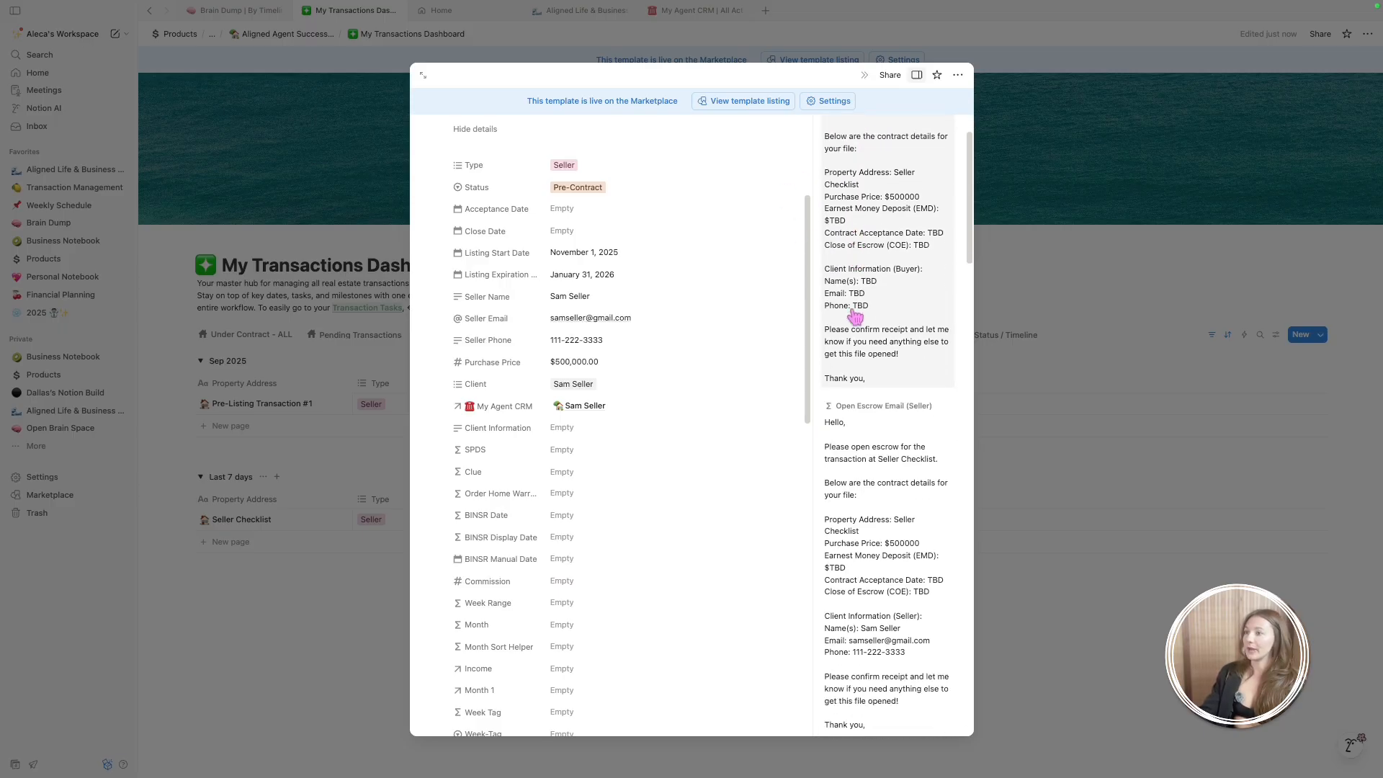
{"action": "scroll", "coordinate": [874, 448], "scroll_direction": "down", "scroll_amount": 4}
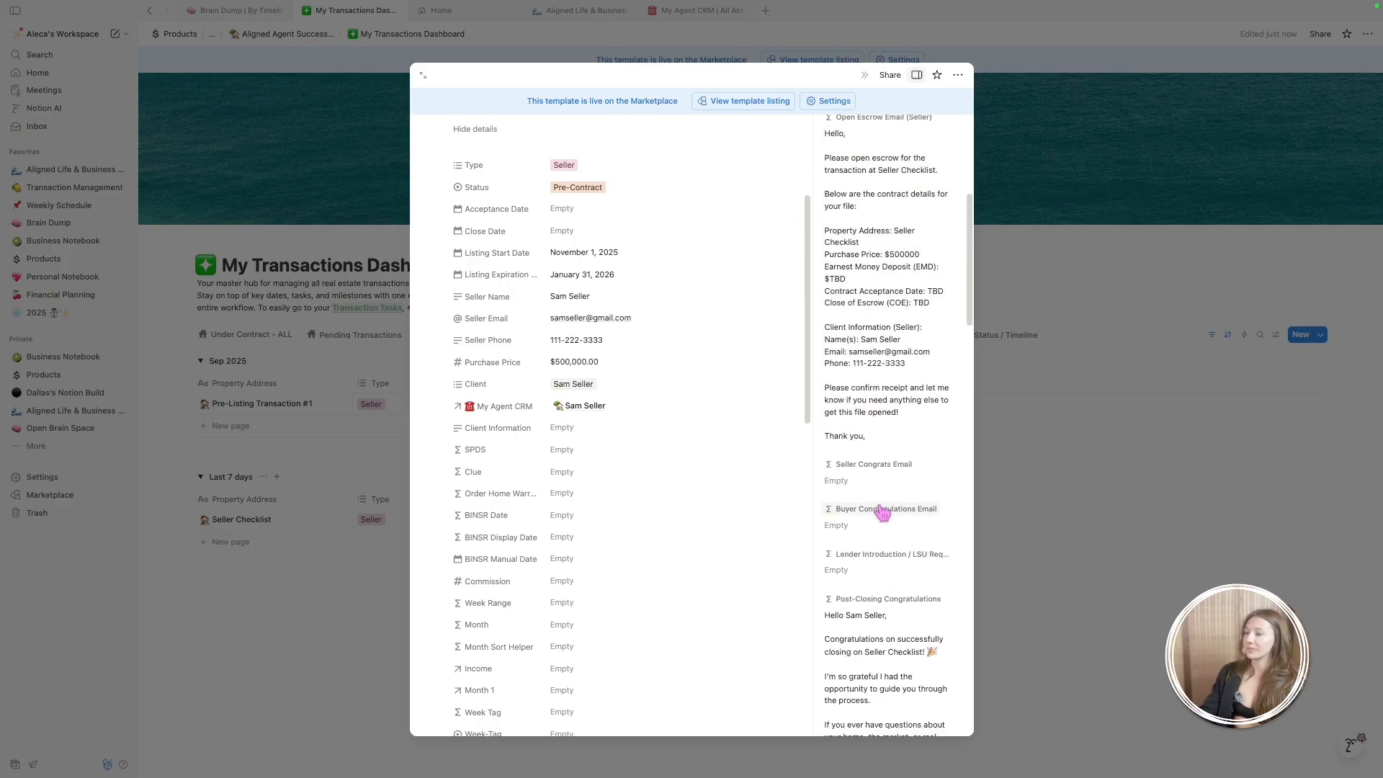
{"action": "scroll", "coordinate": [888, 195], "scroll_direction": "up", "scroll_amount": 9}
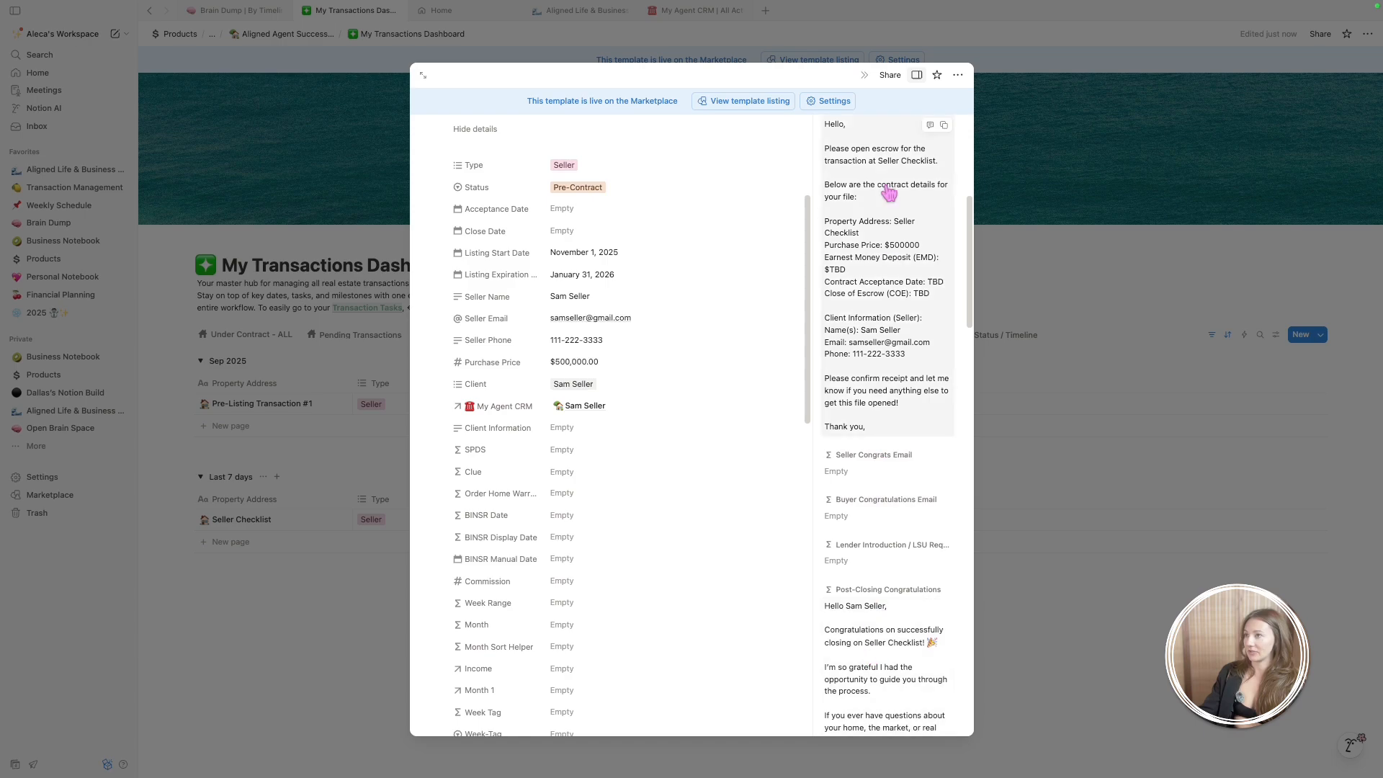
{"action": "left_click", "coordinate": [916, 75]}
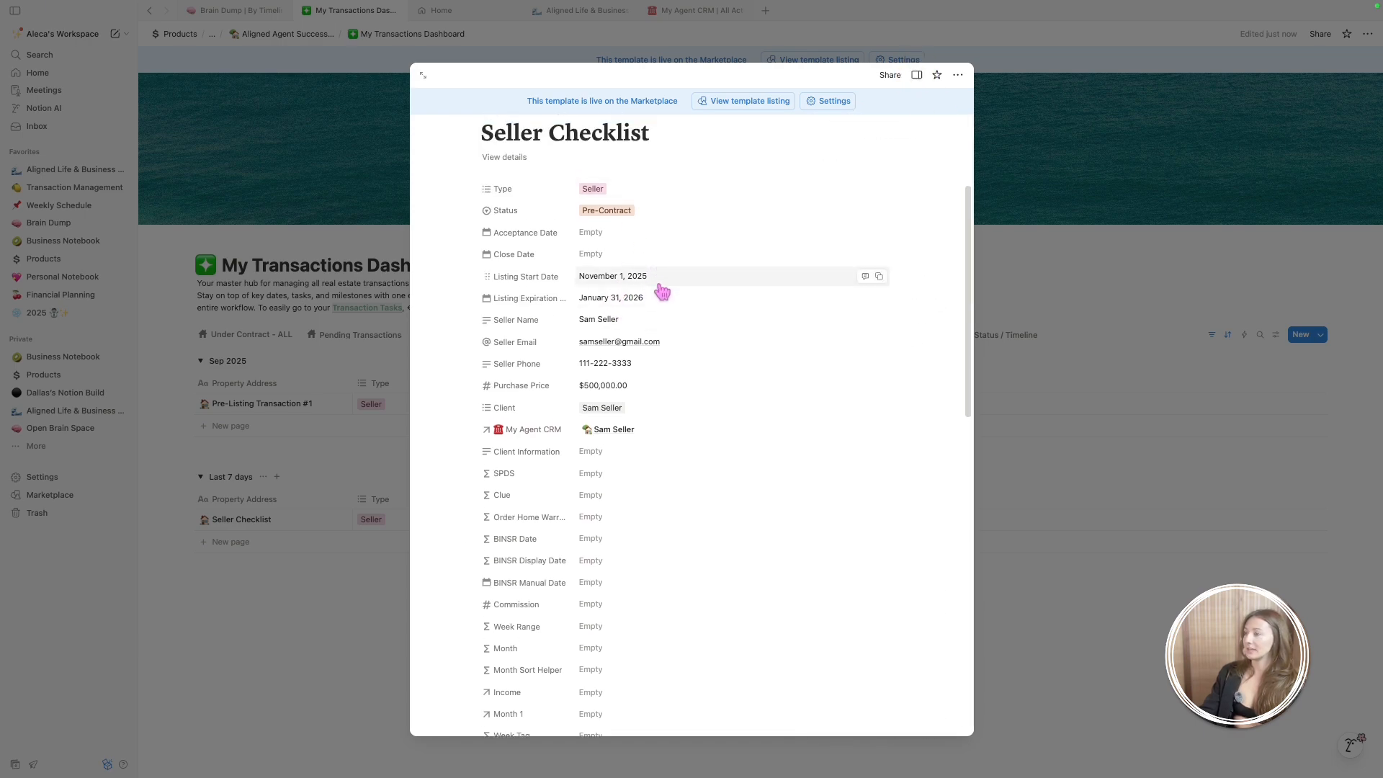
Add the seller checklist tasks to the transaction's listing and transaction task manager
{"action": "scroll", "coordinate": [663, 339], "scroll_direction": "down", "scroll_amount": 2}
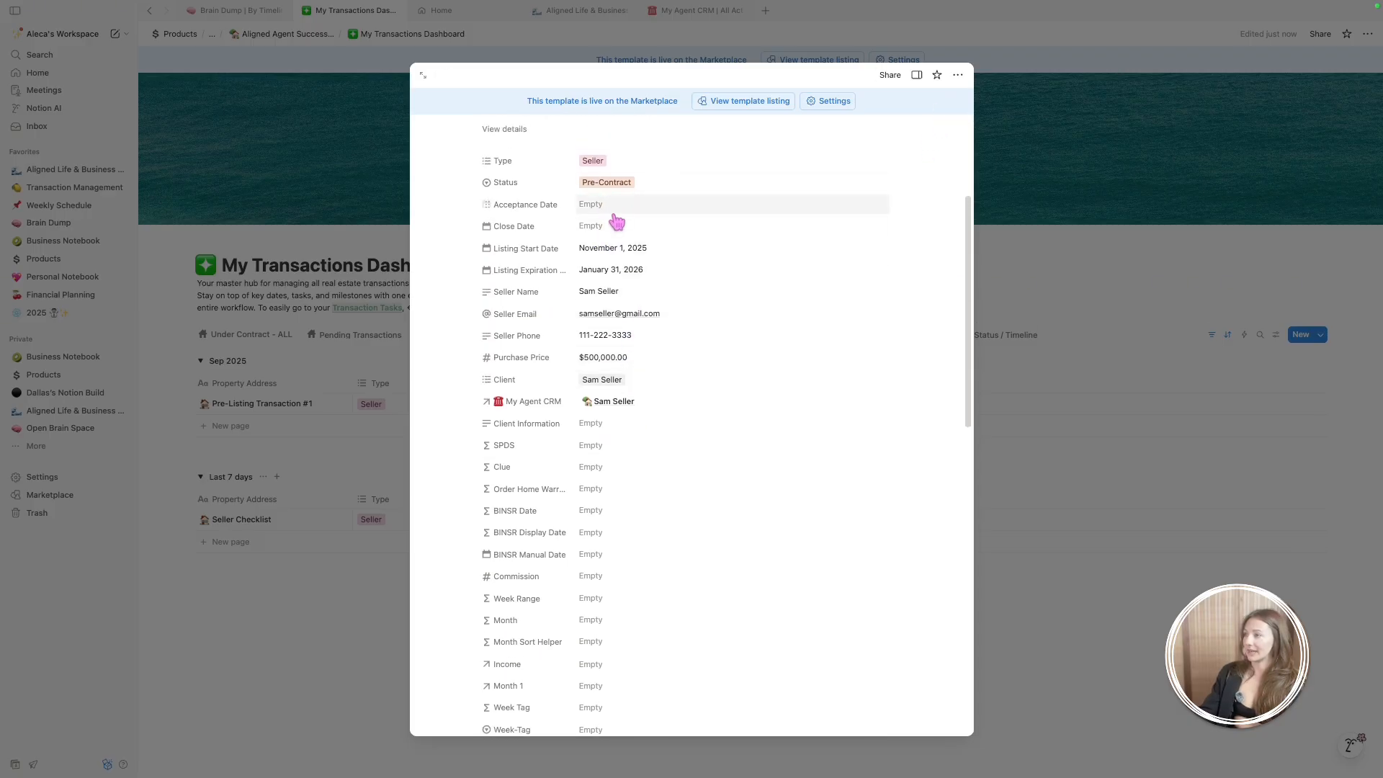
{"action": "scroll", "coordinate": [633, 321], "scroll_direction": "down", "scroll_amount": 3}
{"action": "scroll", "coordinate": [632, 405], "scroll_direction": "down", "scroll_amount": 3}
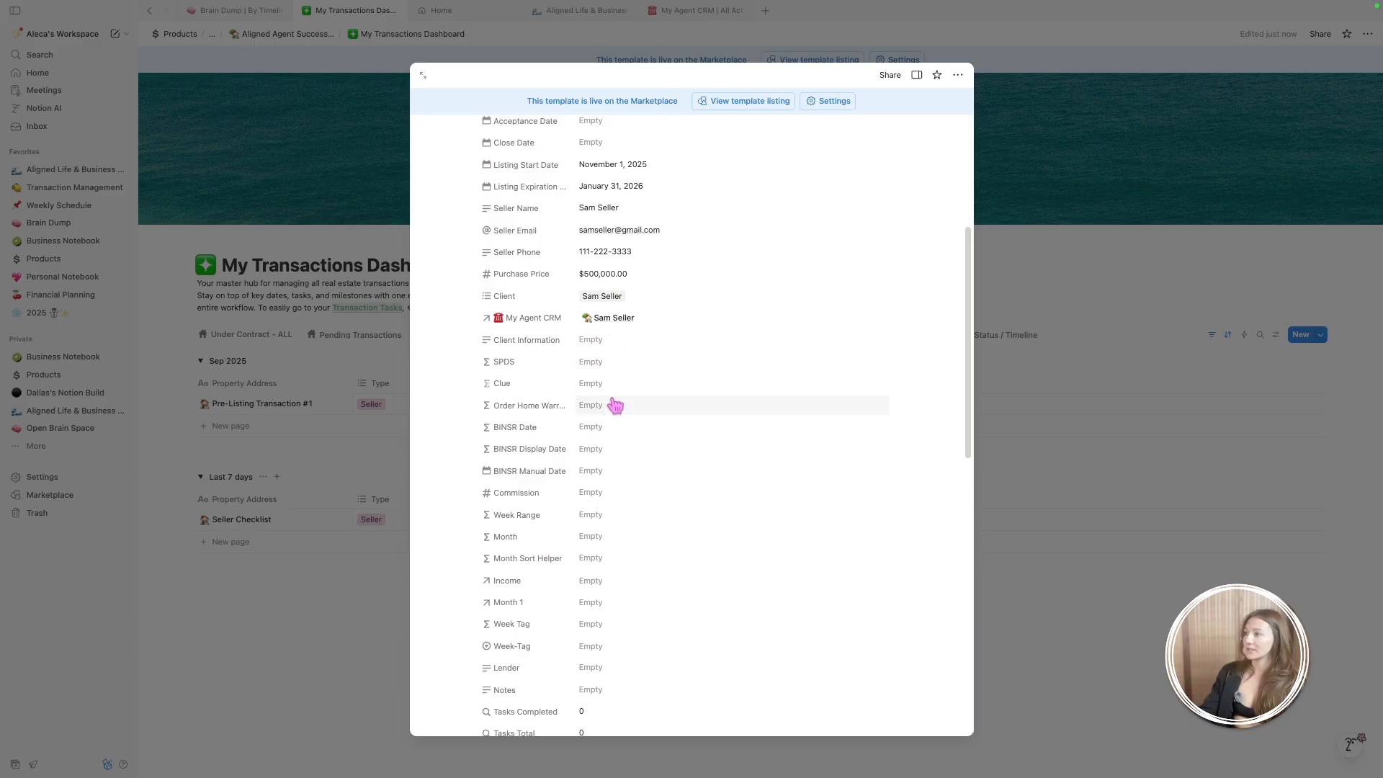
{"action": "scroll", "coordinate": [620, 376], "scroll_direction": "down", "scroll_amount": 6}
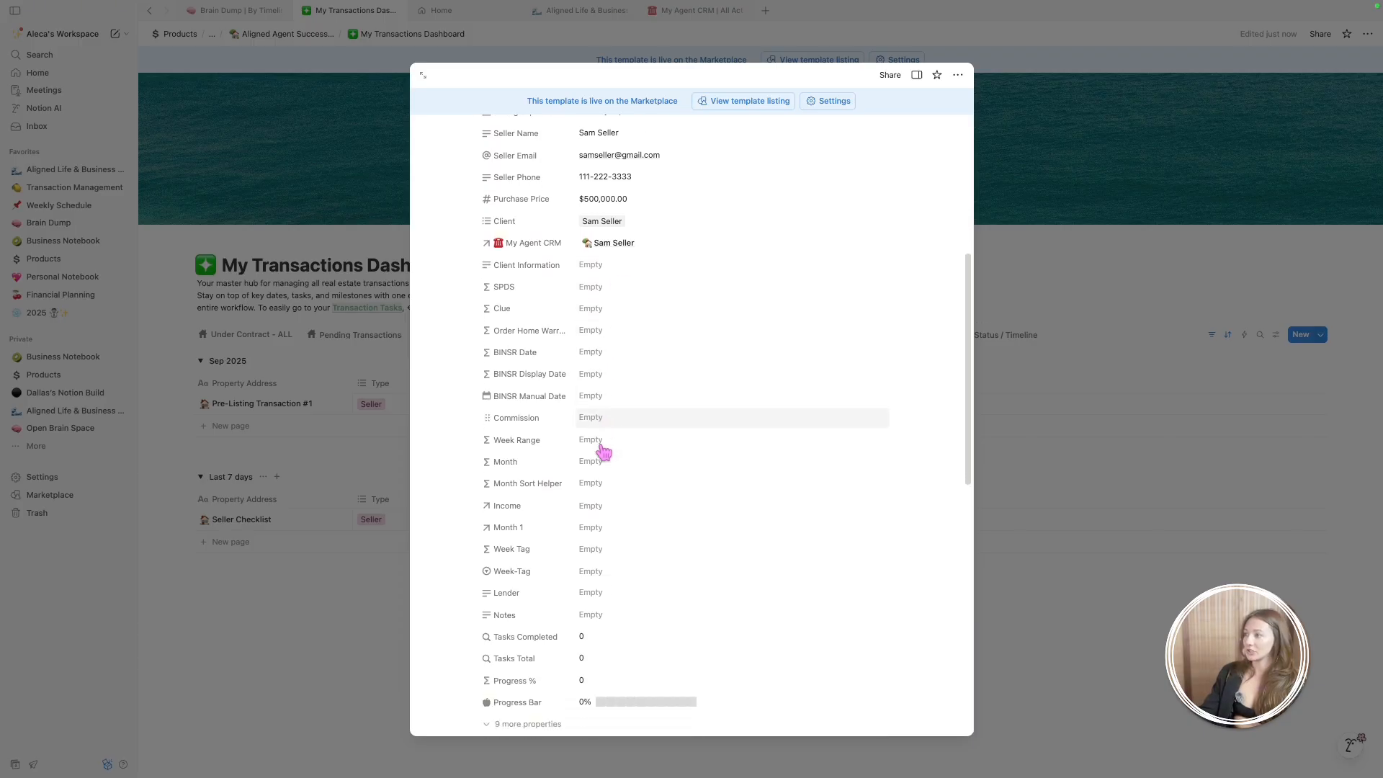
{"action": "scroll", "coordinate": [552, 360], "scroll_direction": "down", "scroll_amount": 20}
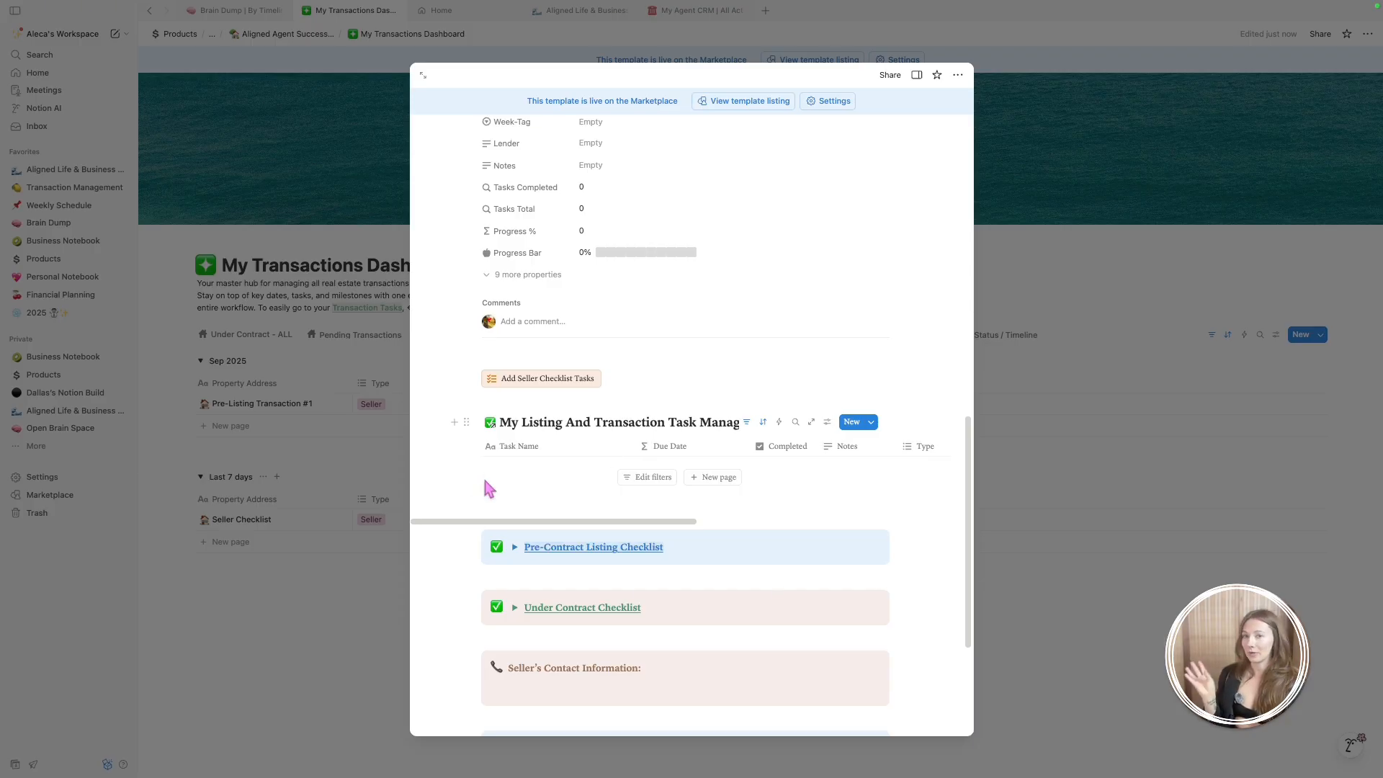
{"action": "left_click", "coordinate": [570, 388]}
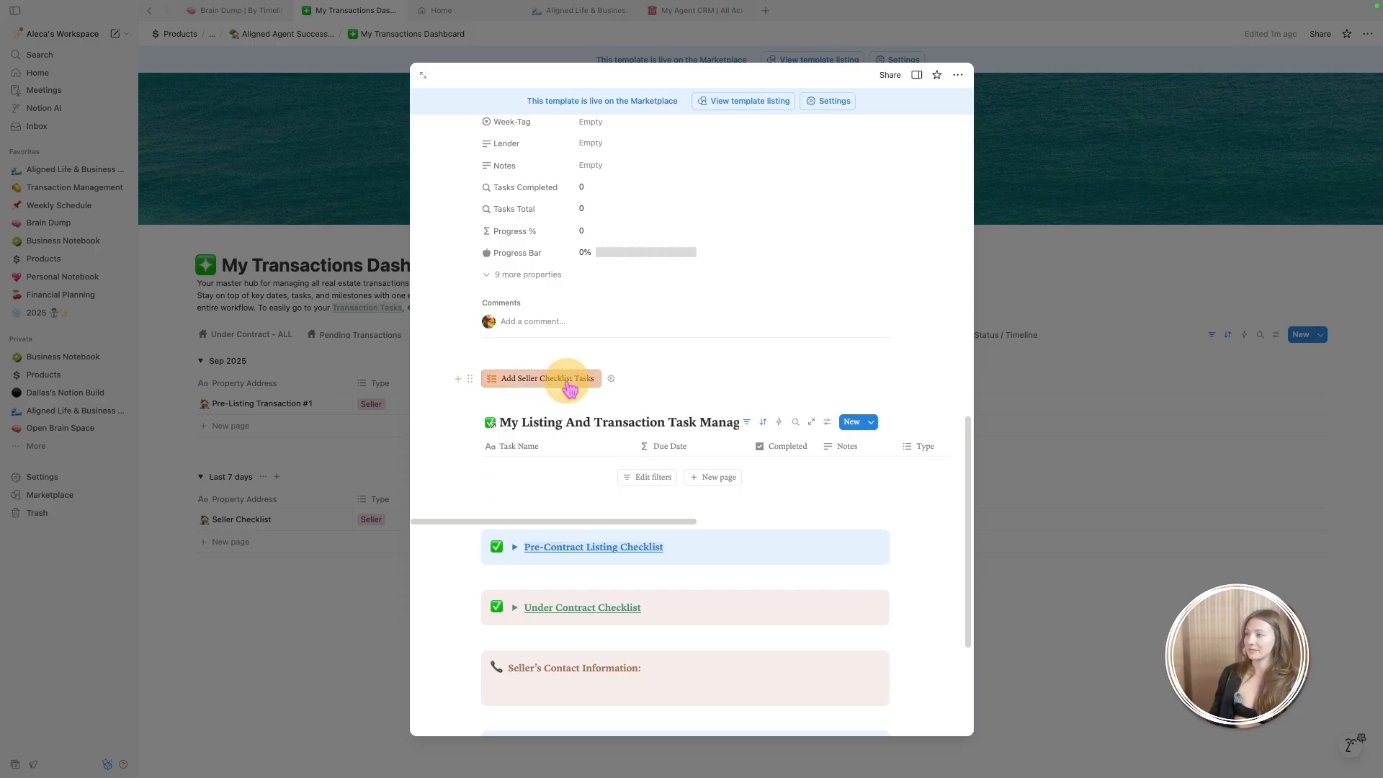
Review the added checklist tasks with their due dates and types, and the transaction's task properties
{"action": "scroll", "coordinate": [797, 457], "scroll_direction": "down", "scroll_amount": 5}
{"action": "scroll", "coordinate": [740, 468], "scroll_direction": "down", "scroll_amount": 2}
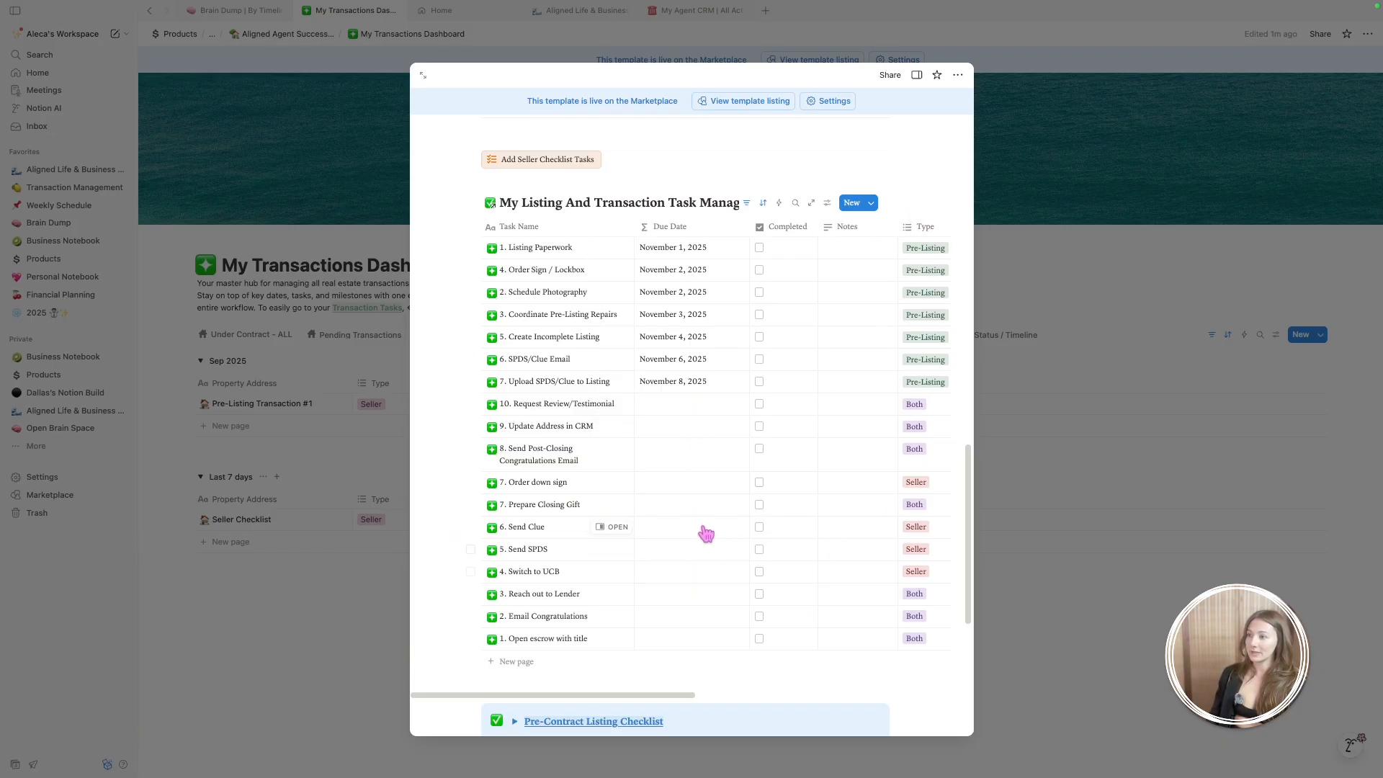
{"action": "scroll", "coordinate": [706, 533], "scroll_direction": "up", "scroll_amount": 15}
{"action": "scroll", "coordinate": [673, 455], "scroll_direction": "down", "scroll_amount": 15}
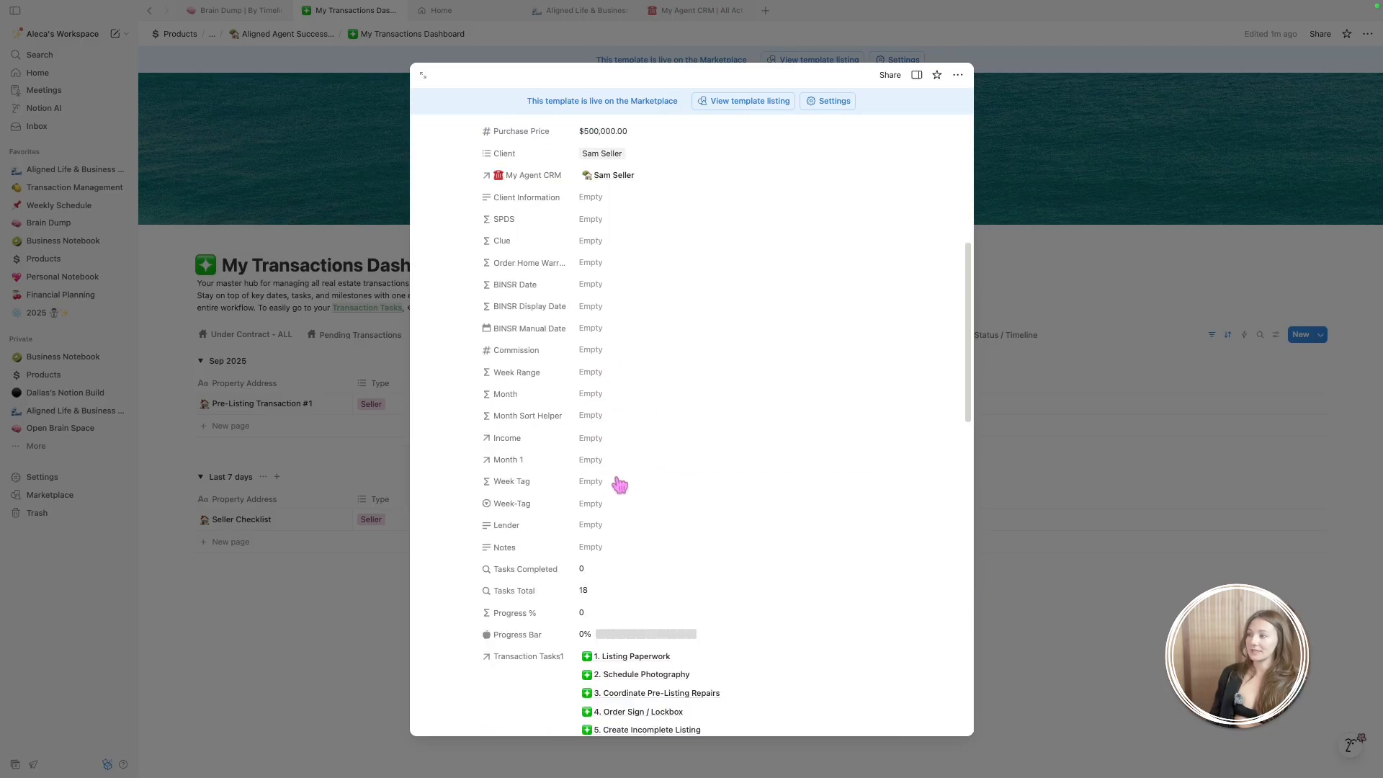
{"action": "scroll", "coordinate": [692, 417], "scroll_direction": "down", "scroll_amount": 2}
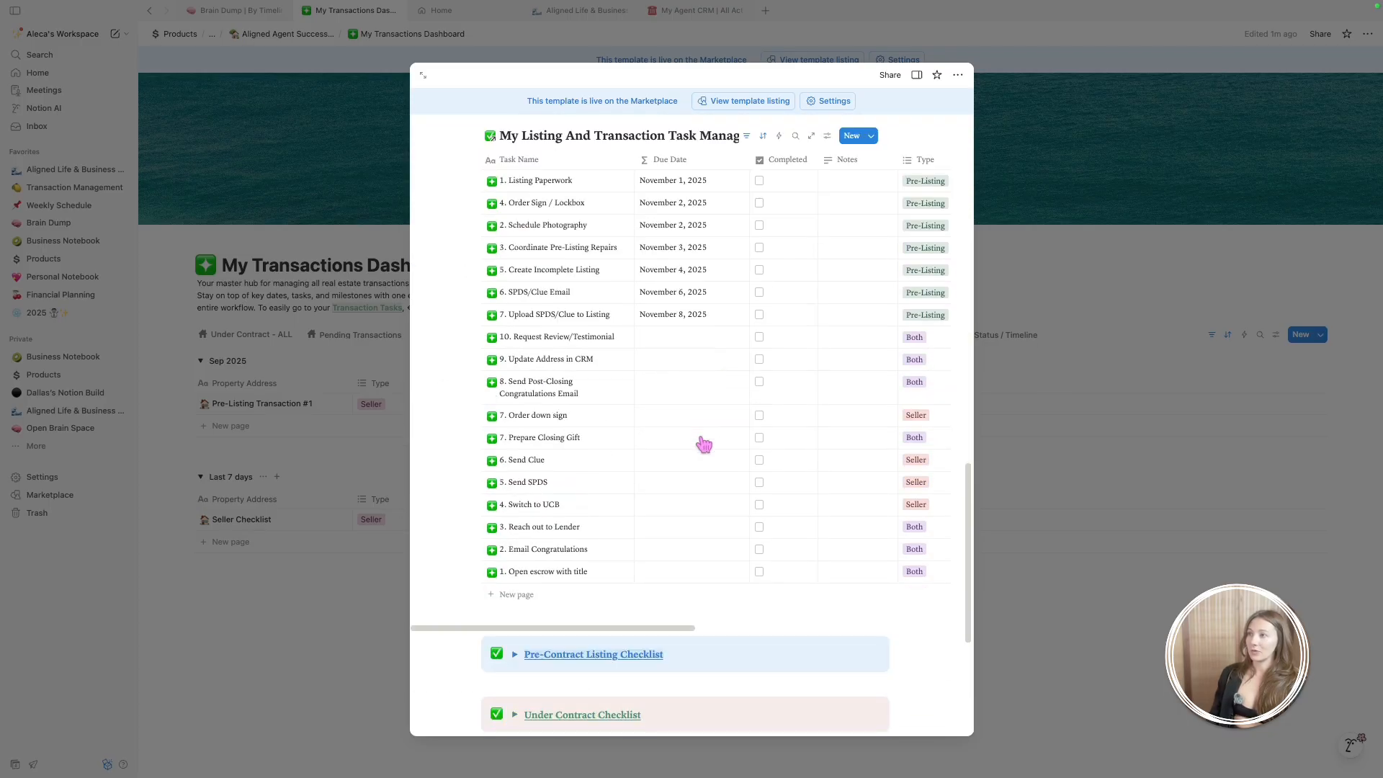
Limit the task manager's Type filter to Pre-Listing by removing the Seller and Both options
{"action": "scroll", "coordinate": [704, 445], "scroll_direction": "up", "scroll_amount": 1}
{"action": "left_click", "coordinate": [747, 153]}
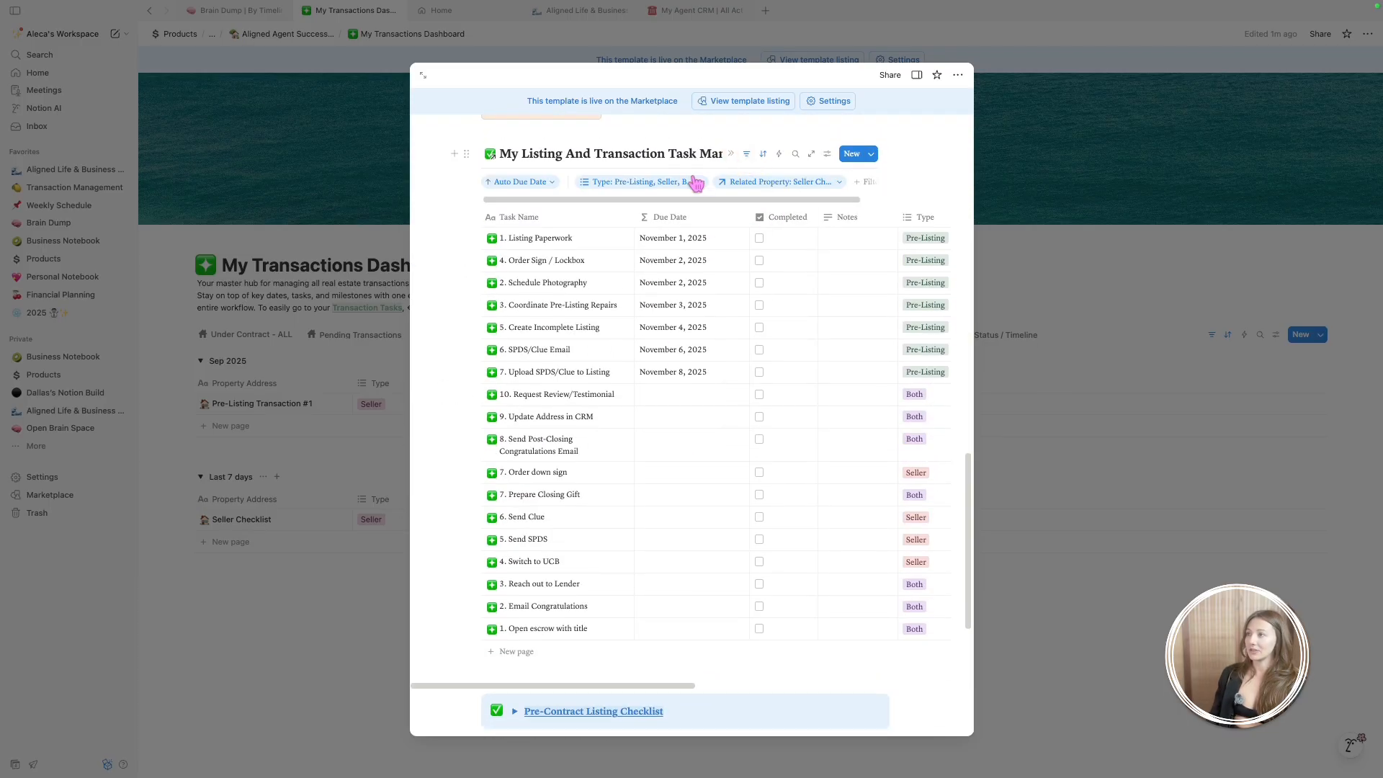
{"action": "left_click", "coordinate": [695, 183]}
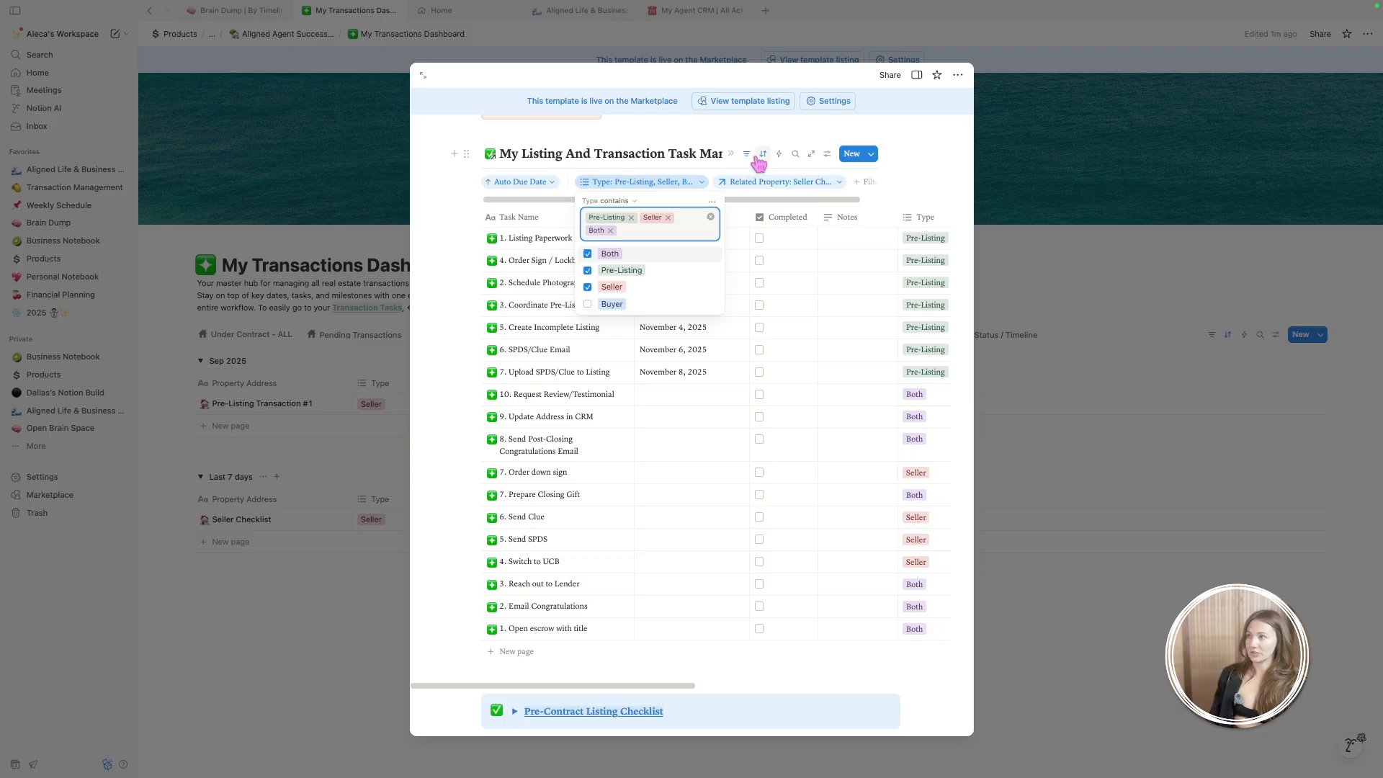
{"action": "left_click", "coordinate": [749, 155]}
{"action": "left_click", "coordinate": [750, 155]}
{"action": "left_click", "coordinate": [695, 182]}
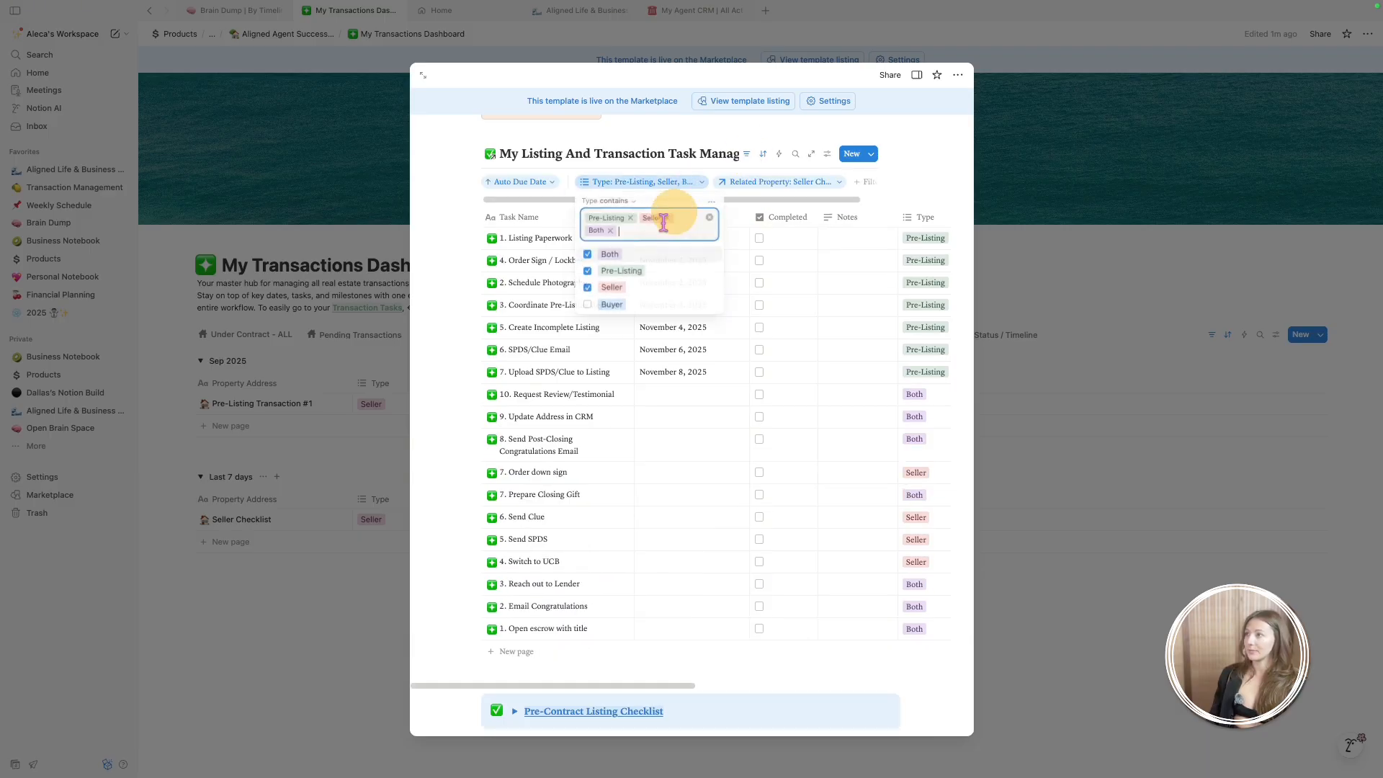
{"action": "left_click", "coordinate": [589, 287]}
{"action": "left_click", "coordinate": [588, 254]}
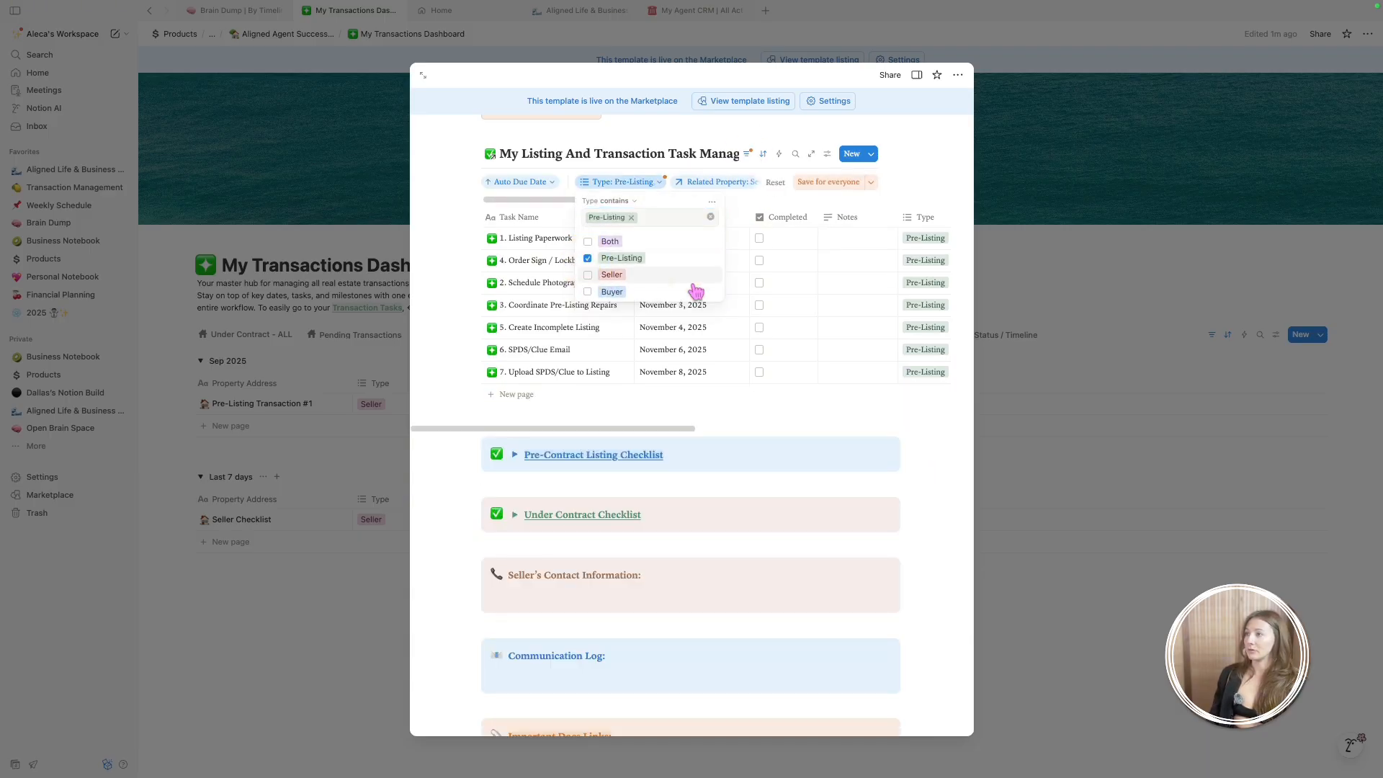
{"action": "key", "text": "Escape"}
{"action": "scroll", "coordinate": [832, 333], "scroll_direction": "up", "scroll_amount": 2}
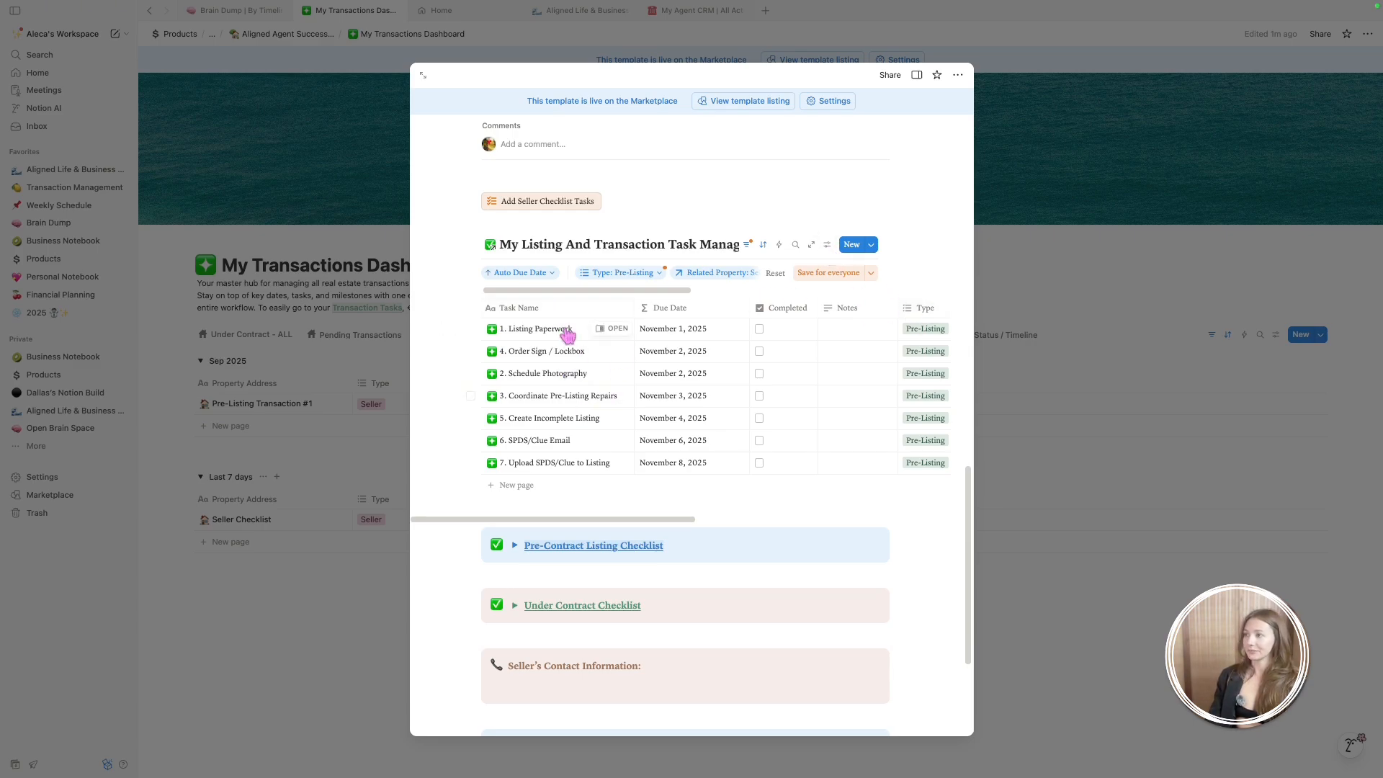
Examine the formula behind the task manager's Due Date property and close it unchanged
{"action": "left_click", "coordinate": [688, 309]}
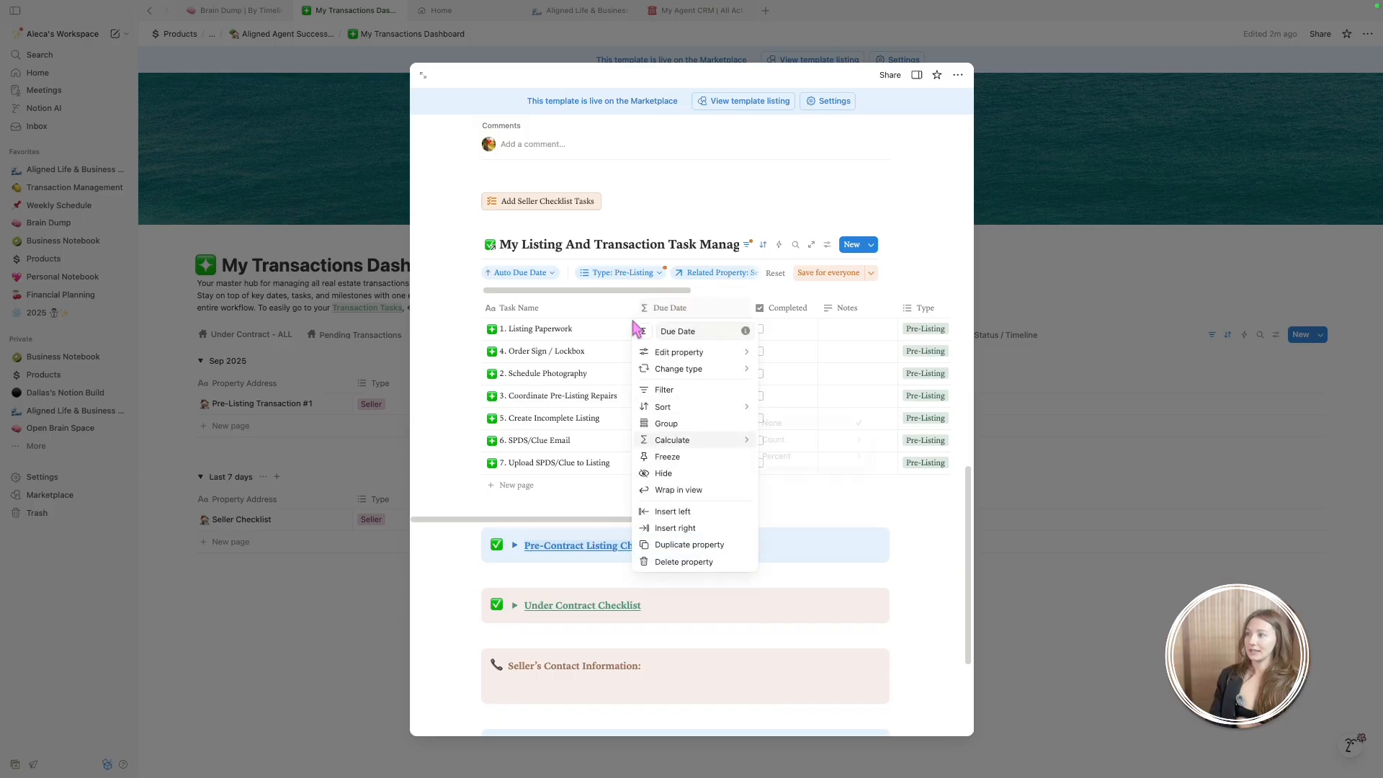
{"action": "mouse_move", "coordinate": [734, 353]}
{"action": "left_click", "coordinate": [785, 355]}
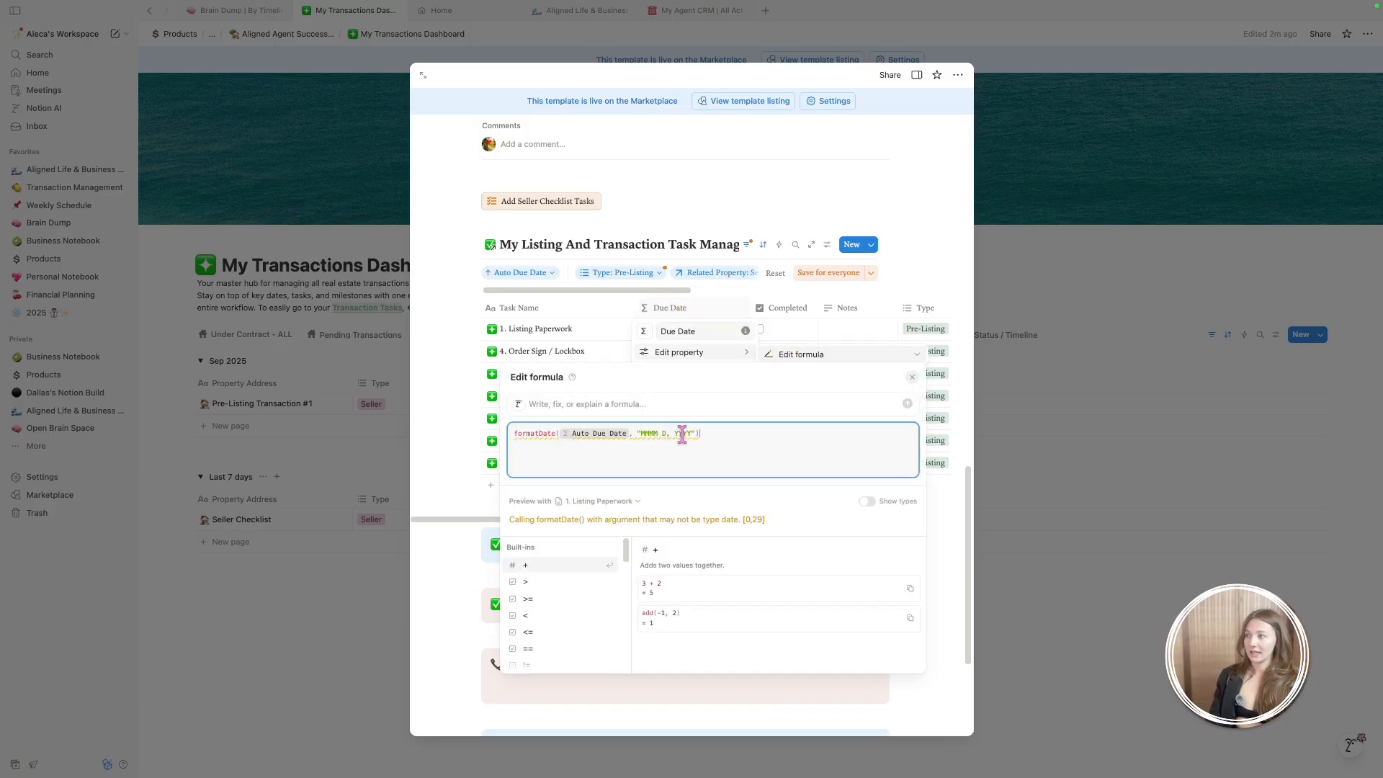
{"action": "key", "text": "Escape"}
{"action": "key", "text": "Escape"}
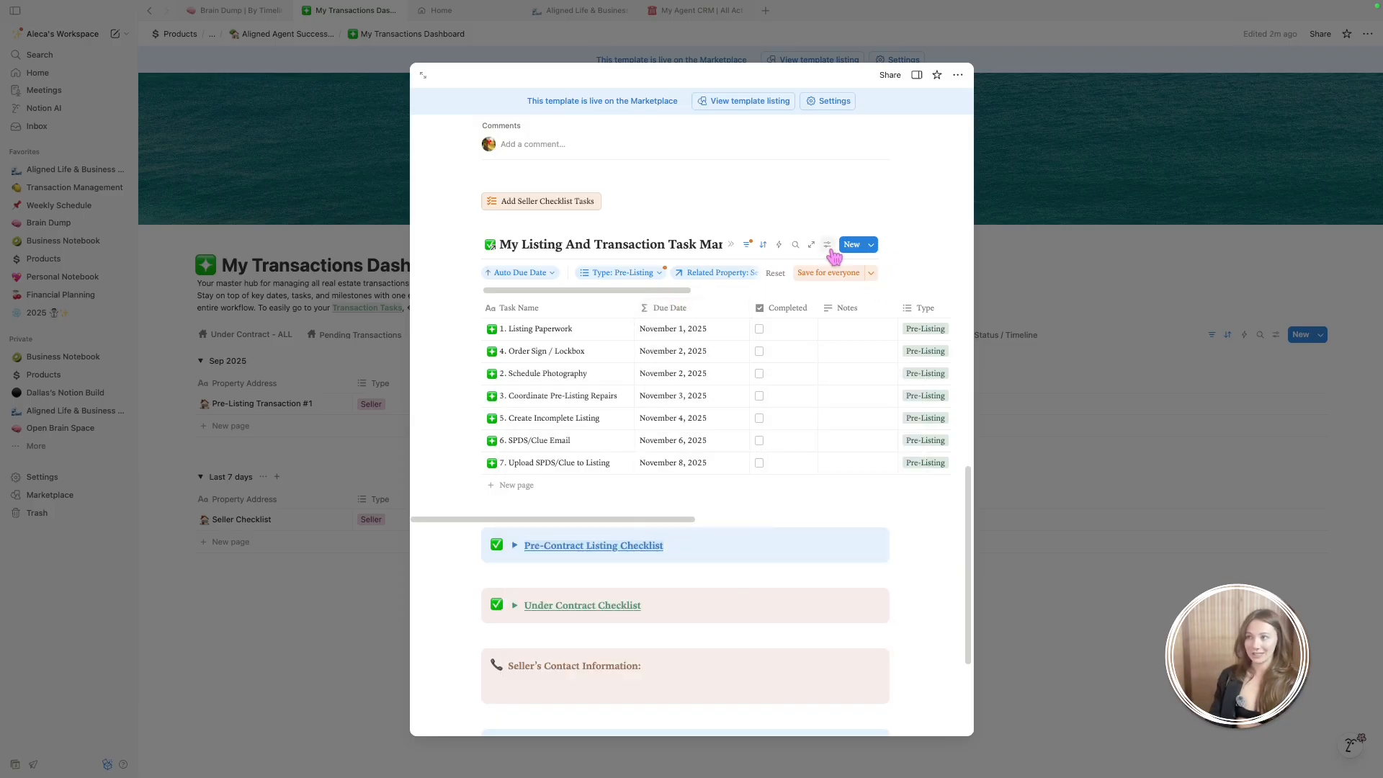
Examine the Auto Due Date property's formula for how each task's date derives from the listing, acceptance and close dates
{"action": "left_click", "coordinate": [827, 244]}
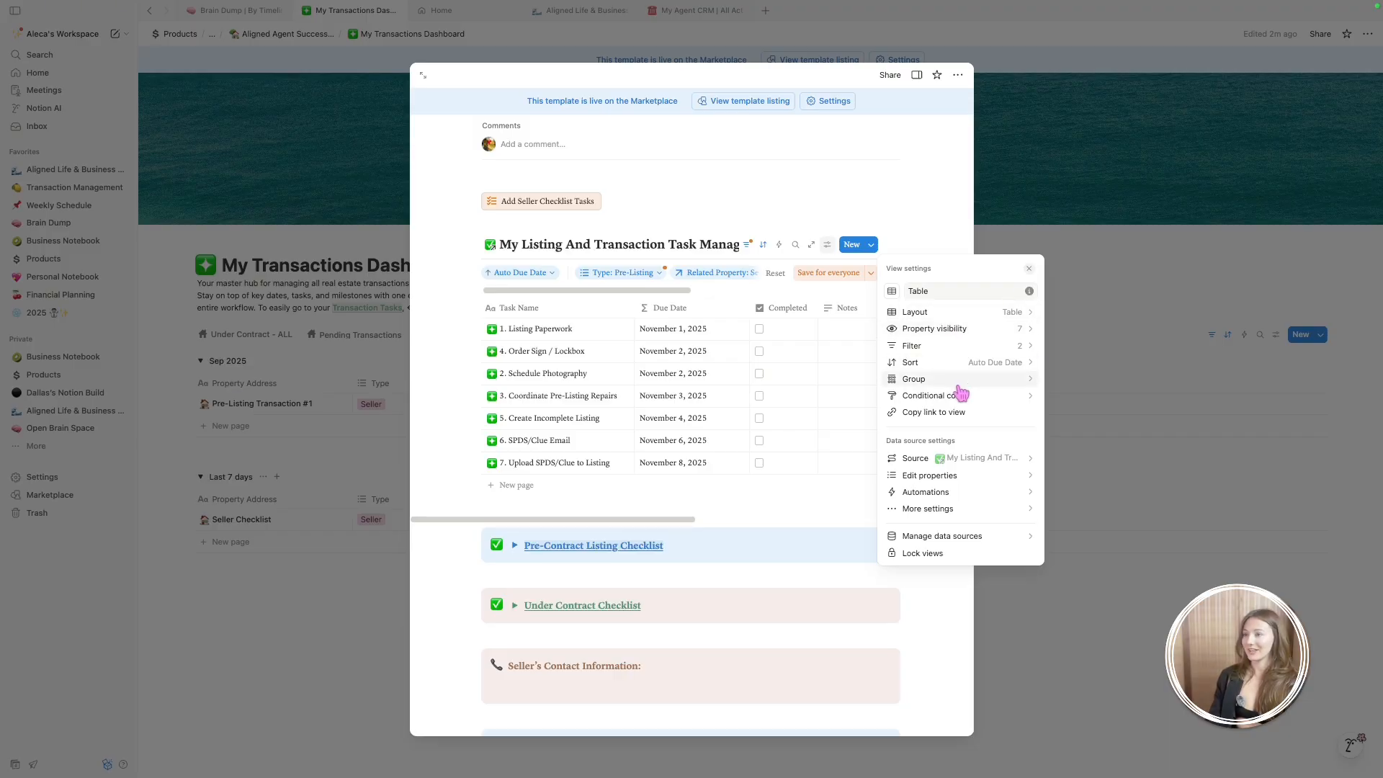
{"action": "left_click", "coordinate": [936, 477]}
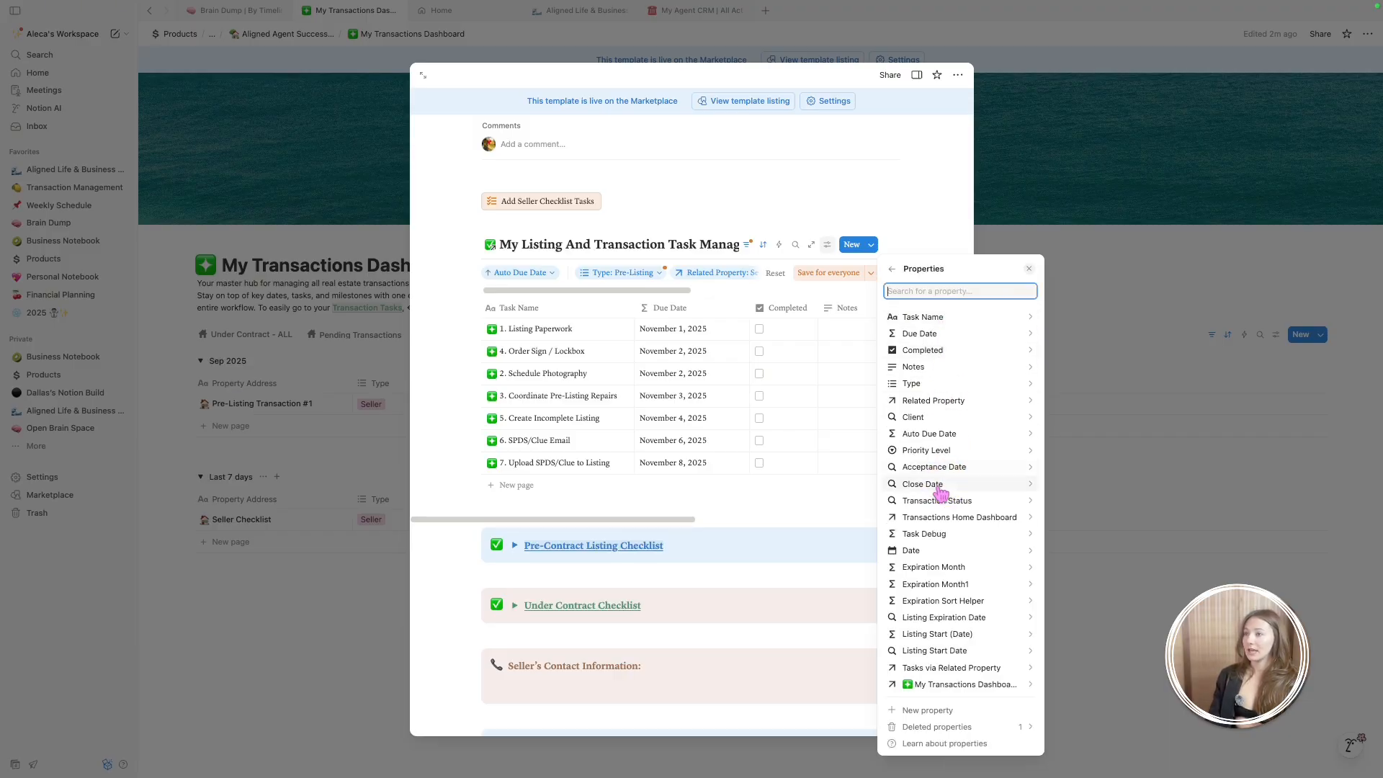
{"action": "left_click", "coordinate": [936, 436]}
{"action": "left_click", "coordinate": [955, 337]}
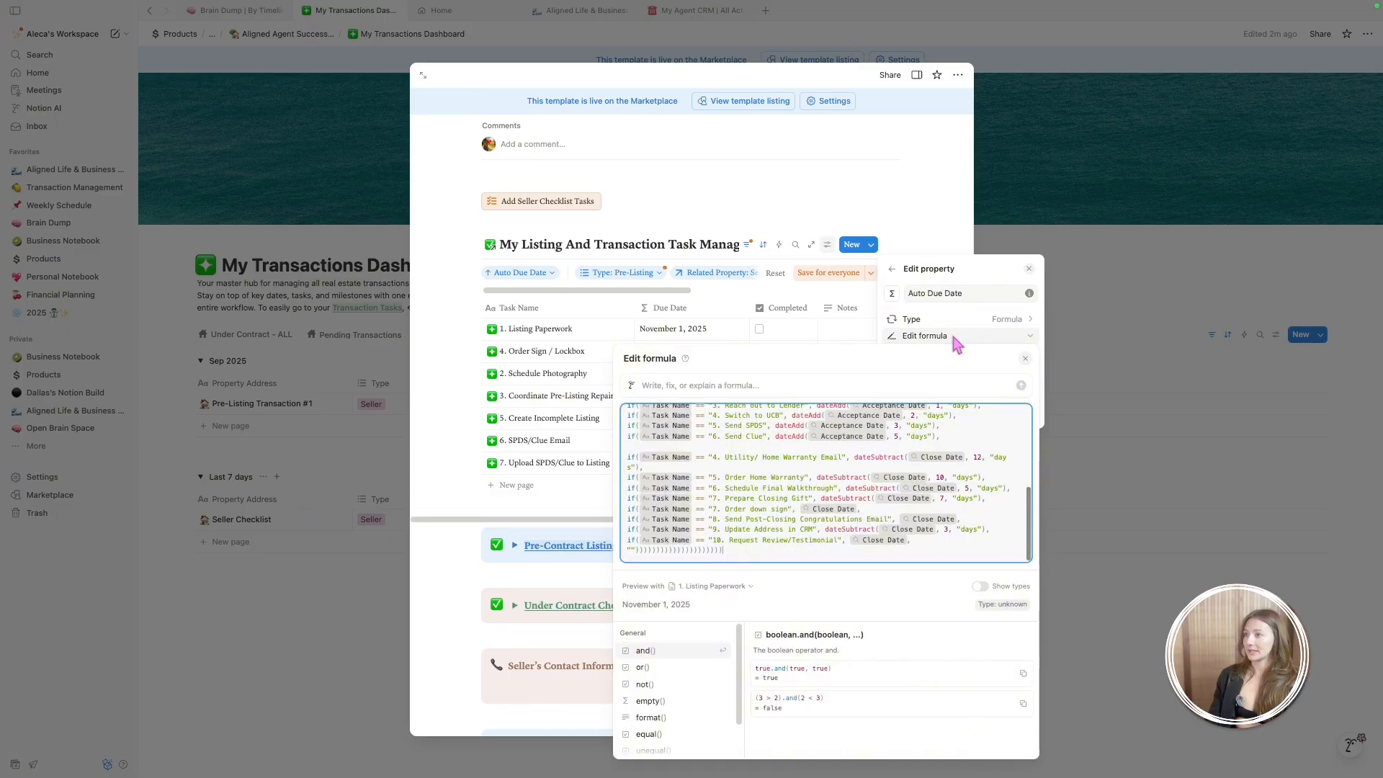
{"action": "scroll", "coordinate": [803, 479], "scroll_direction": "up", "scroll_amount": 10}
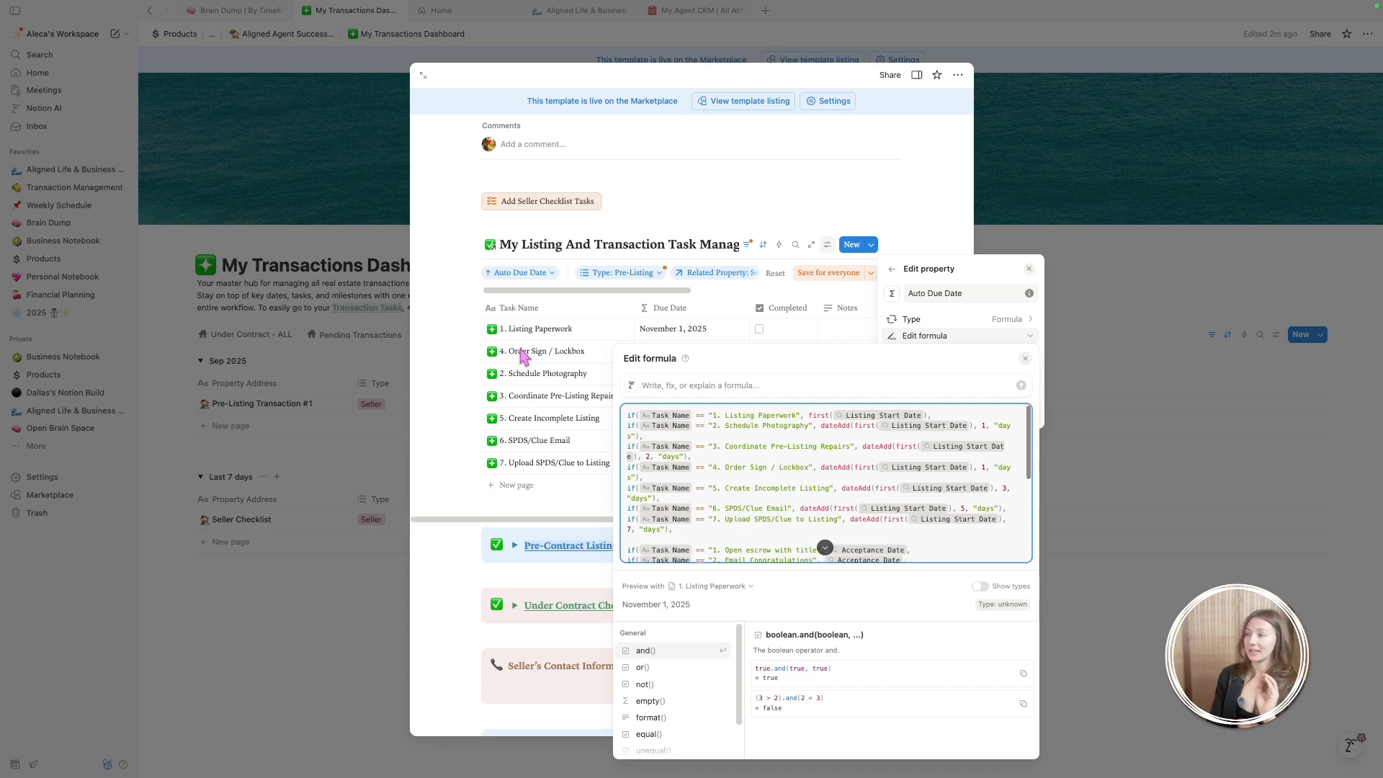
{"action": "scroll", "coordinate": [808, 532], "scroll_direction": "down", "scroll_amount": 10}
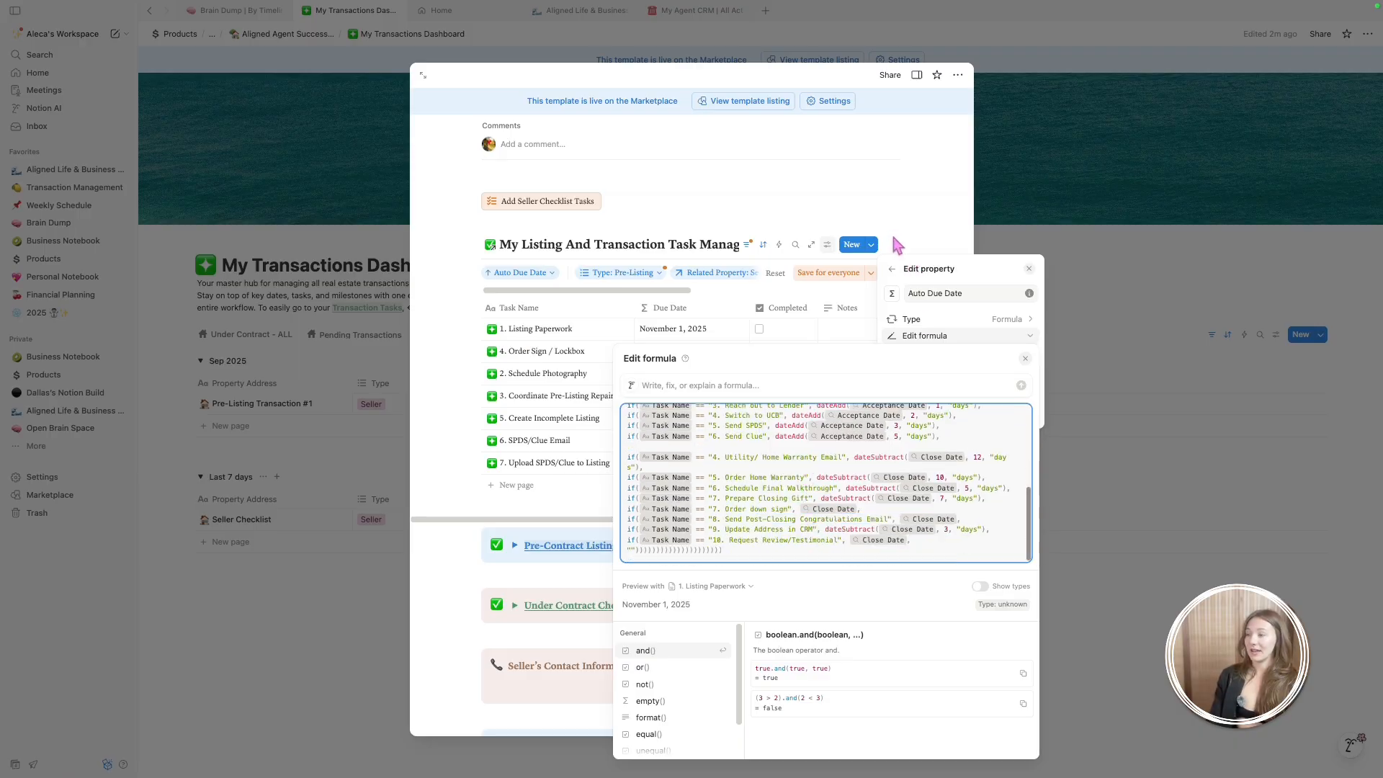
{"action": "key", "text": "Escape"}
{"action": "key", "text": "Escape"}
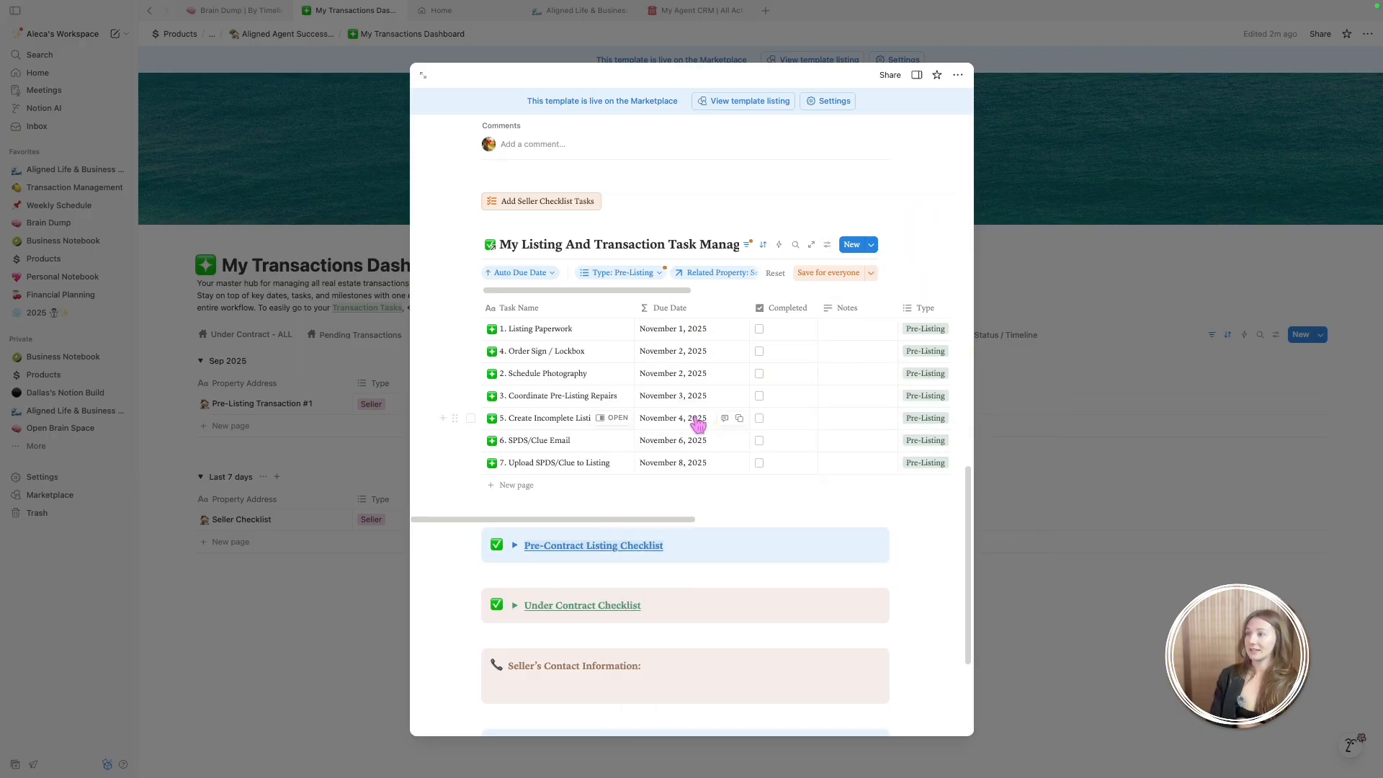
Switch the task manager's Type filter from Pre-Listing to Both and Seller
{"action": "scroll", "coordinate": [698, 425], "scroll_direction": "up", "scroll_amount": 15}
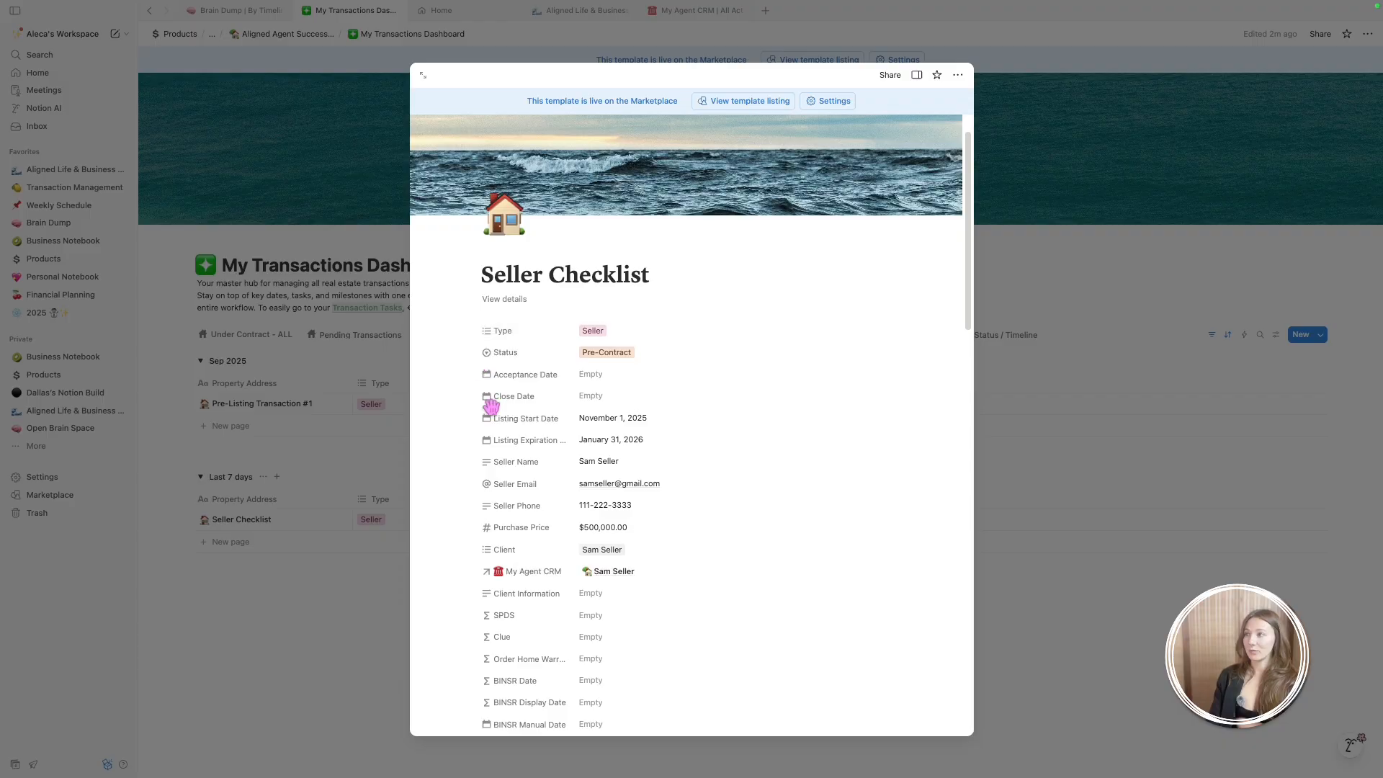
{"action": "scroll", "coordinate": [490, 407], "scroll_direction": "down", "scroll_amount": 15}
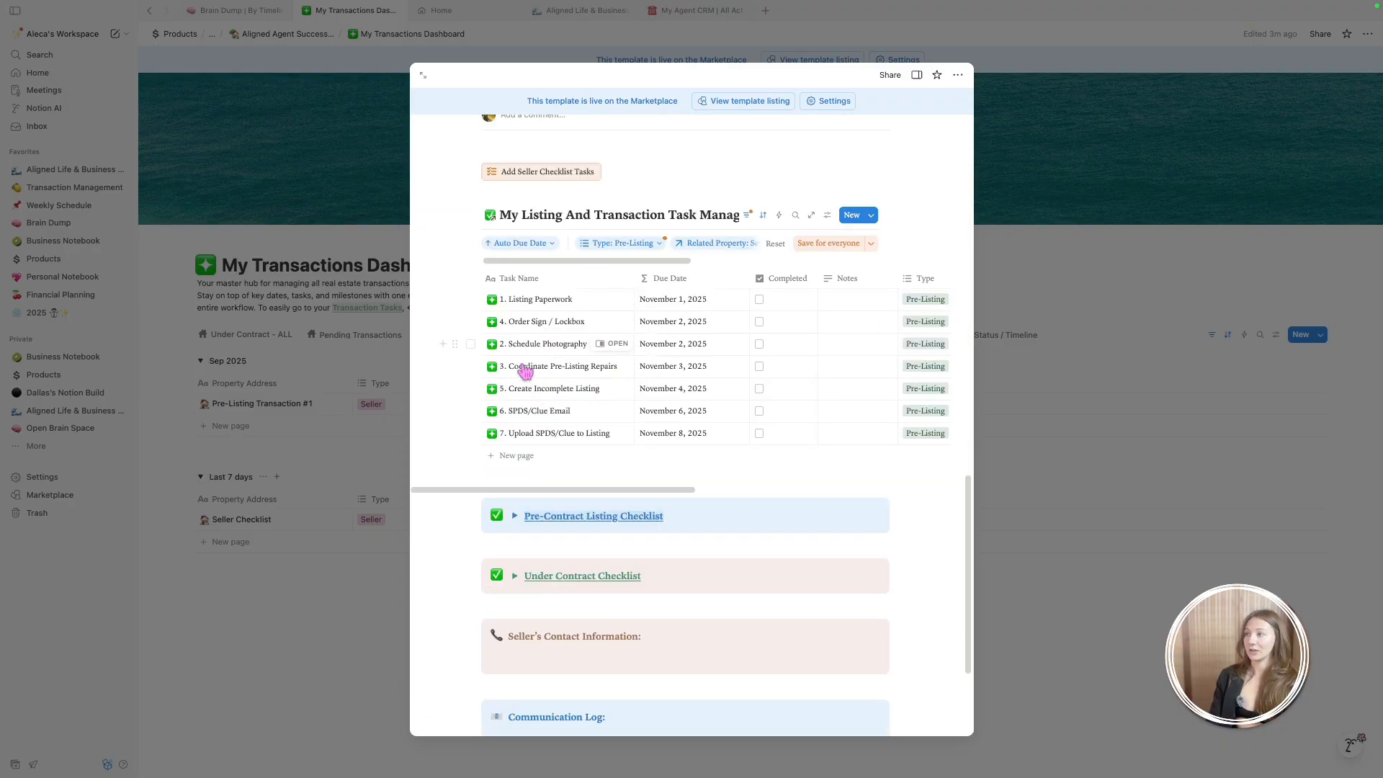
{"action": "left_click", "coordinate": [748, 220]}
{"action": "left_click", "coordinate": [739, 220]}
{"action": "left_click", "coordinate": [624, 243]}
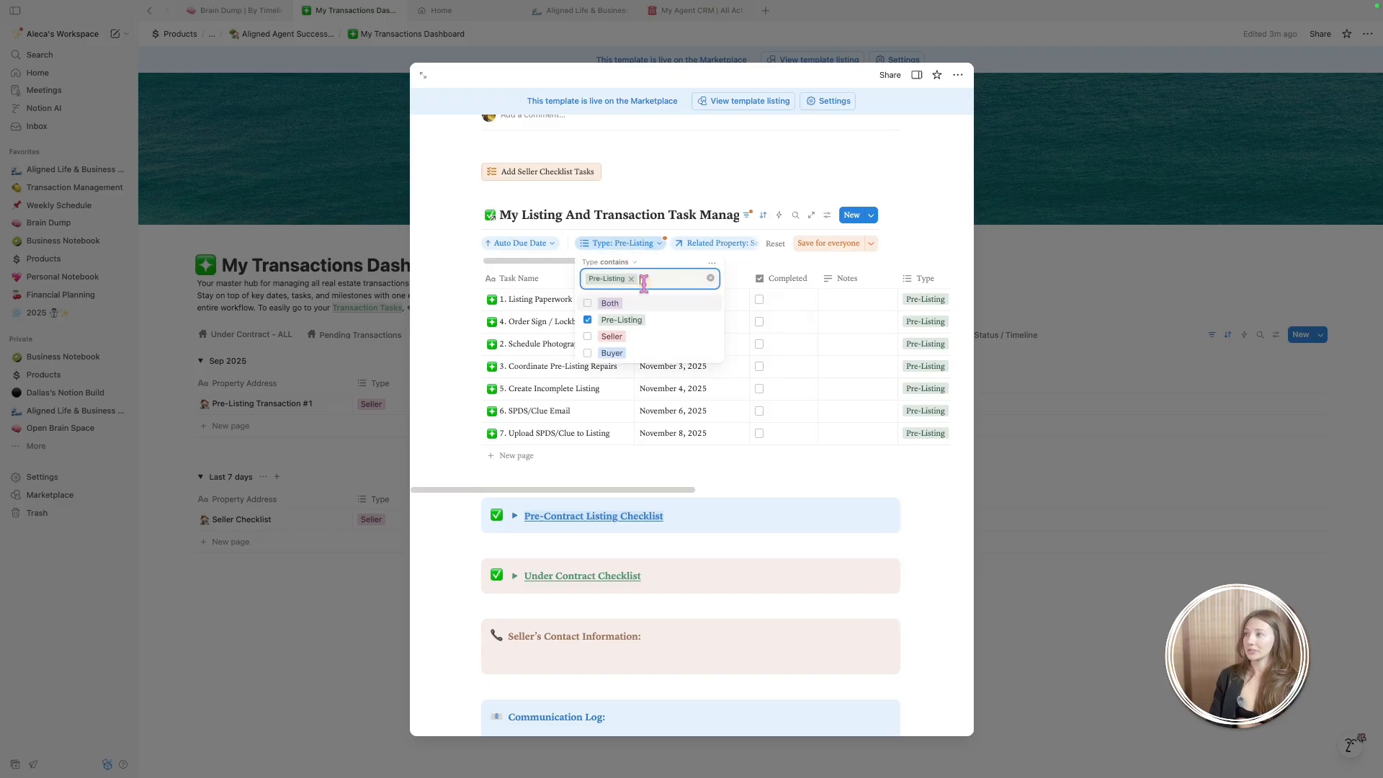
{"action": "left_click", "coordinate": [588, 303]}
{"action": "left_click", "coordinate": [588, 337]}
{"action": "left_click", "coordinate": [588, 320]}
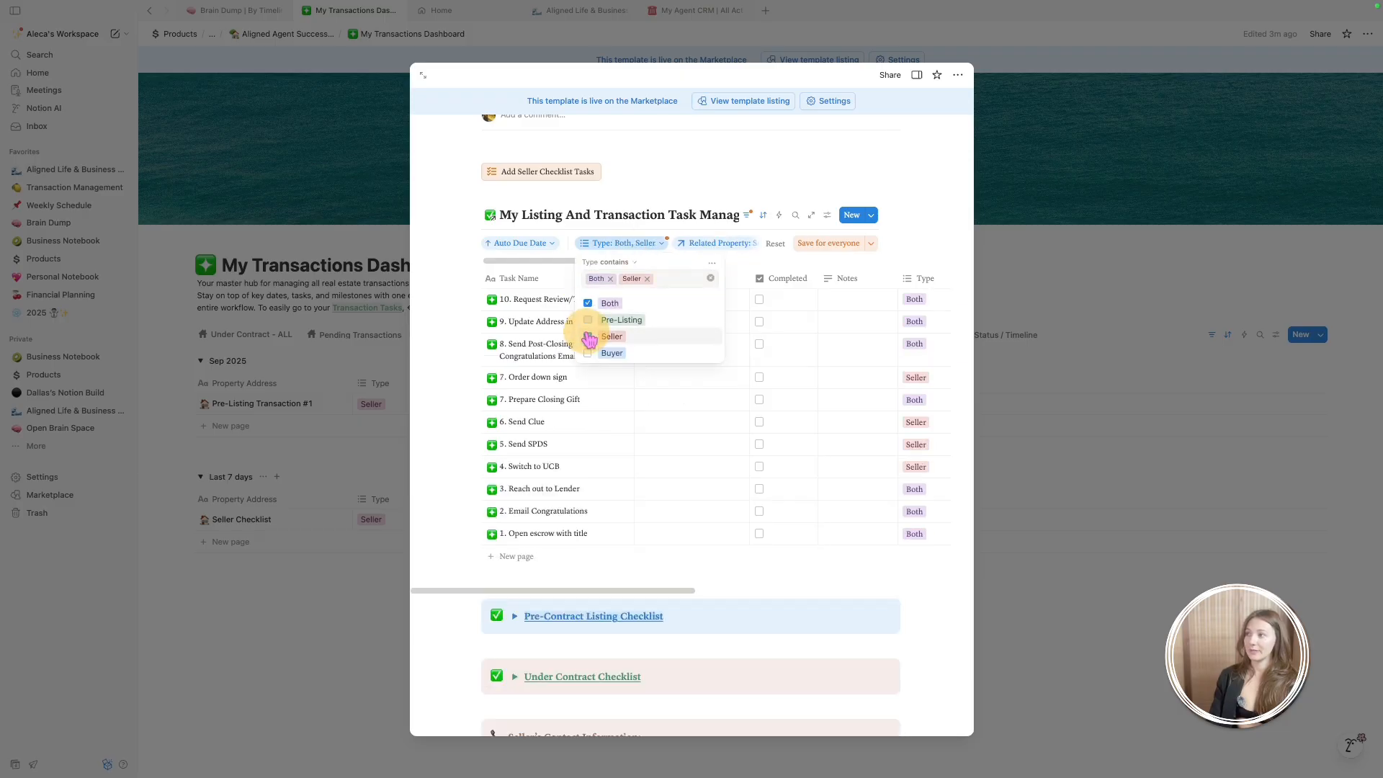
{"action": "left_click", "coordinate": [928, 241]}
Set the Seller Checklist transaction's Status to Under Contract
{"action": "scroll", "coordinate": [655, 368], "scroll_direction": "up", "scroll_amount": 10}
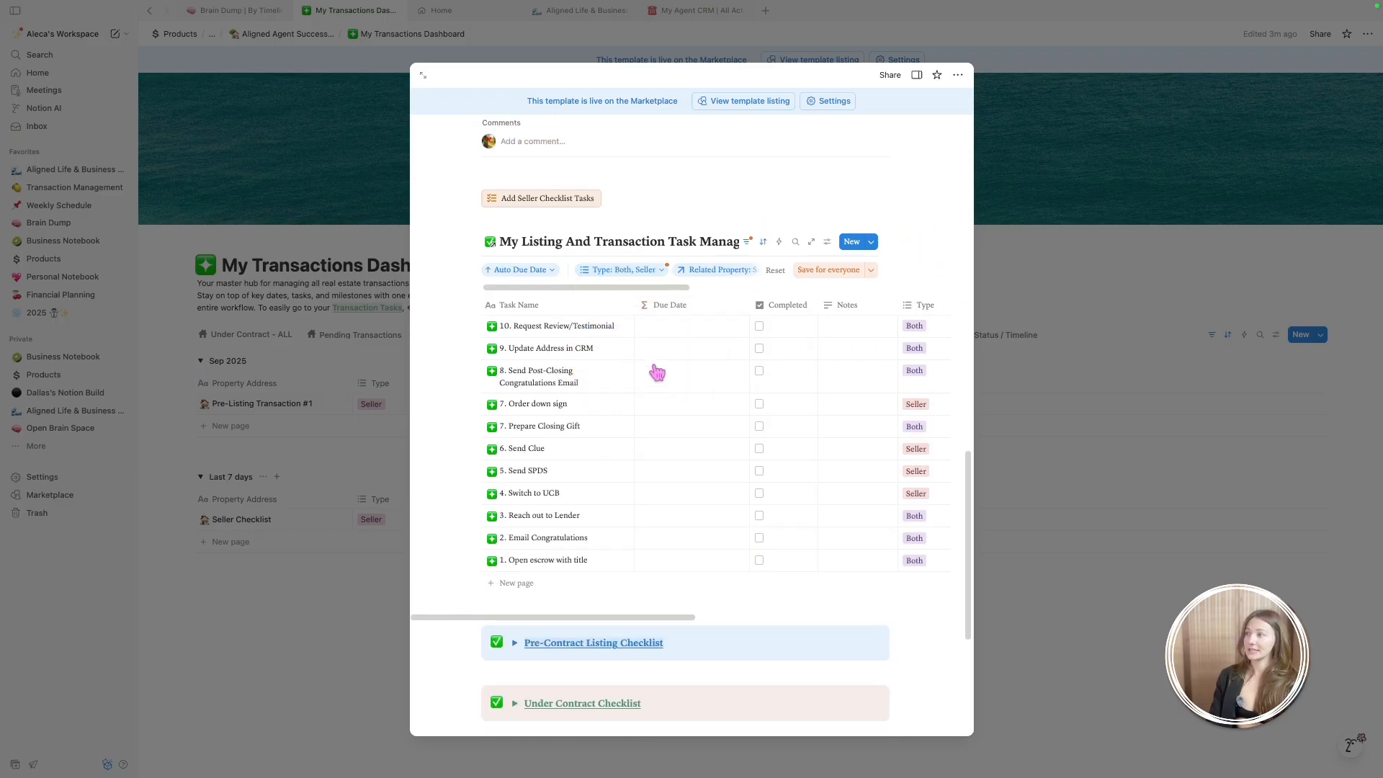
{"action": "scroll", "coordinate": [652, 357], "scroll_direction": "up", "scroll_amount": 2}
{"action": "left_click", "coordinate": [613, 403]}
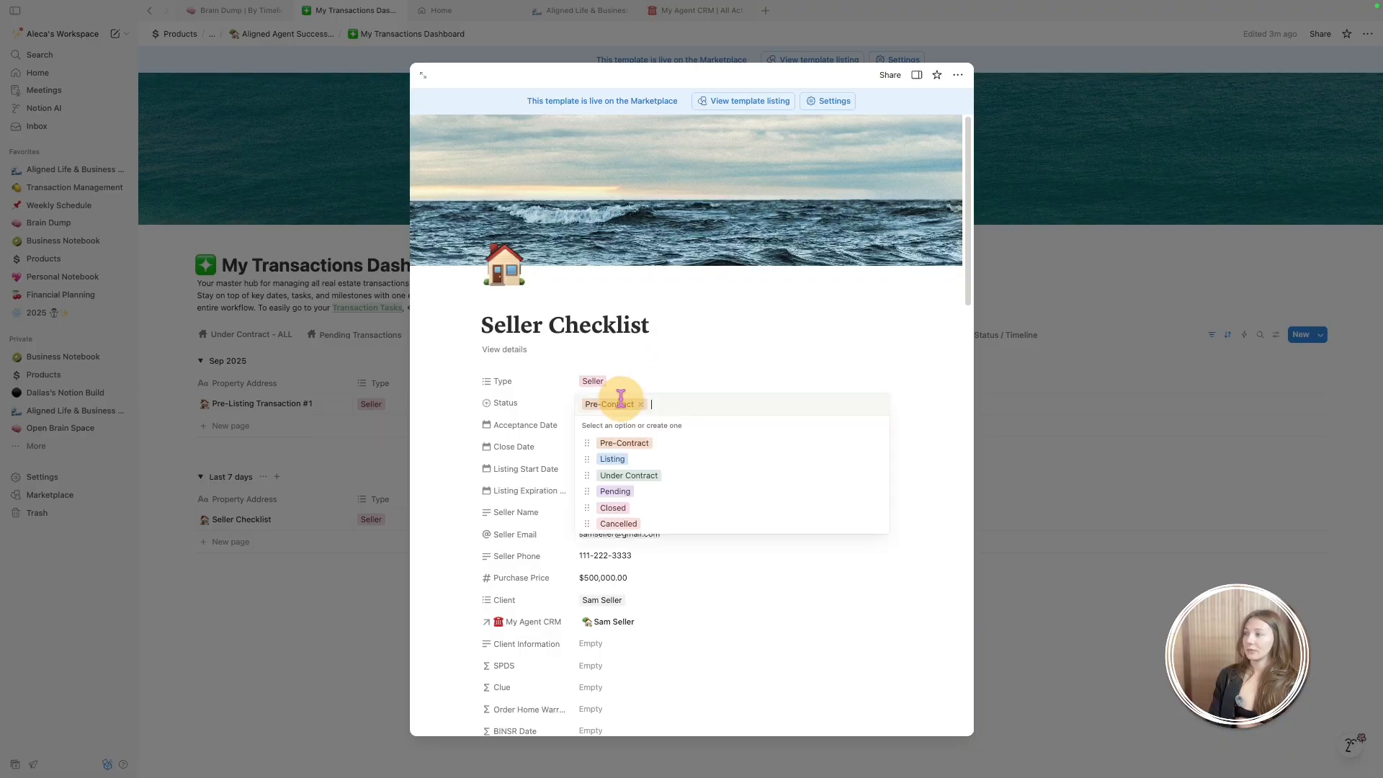
{"action": "left_click", "coordinate": [636, 477]}
Set the transaction's Acceptance Date to November 6, 2025 and its Close Date to November 30, 2025
{"action": "scroll", "coordinate": [679, 353], "scroll_direction": "down", "scroll_amount": 9}
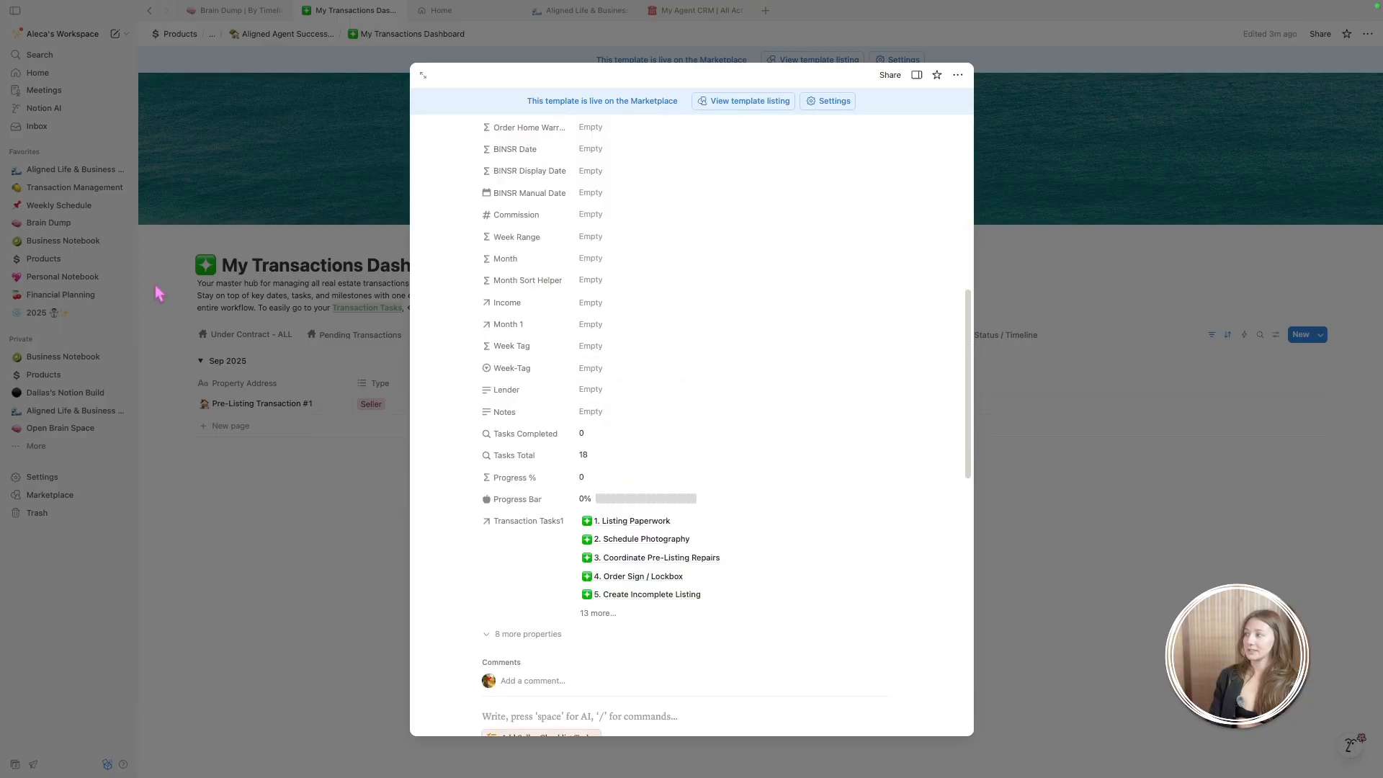
{"action": "scroll", "coordinate": [531, 358], "scroll_direction": "up", "scroll_amount": 10}
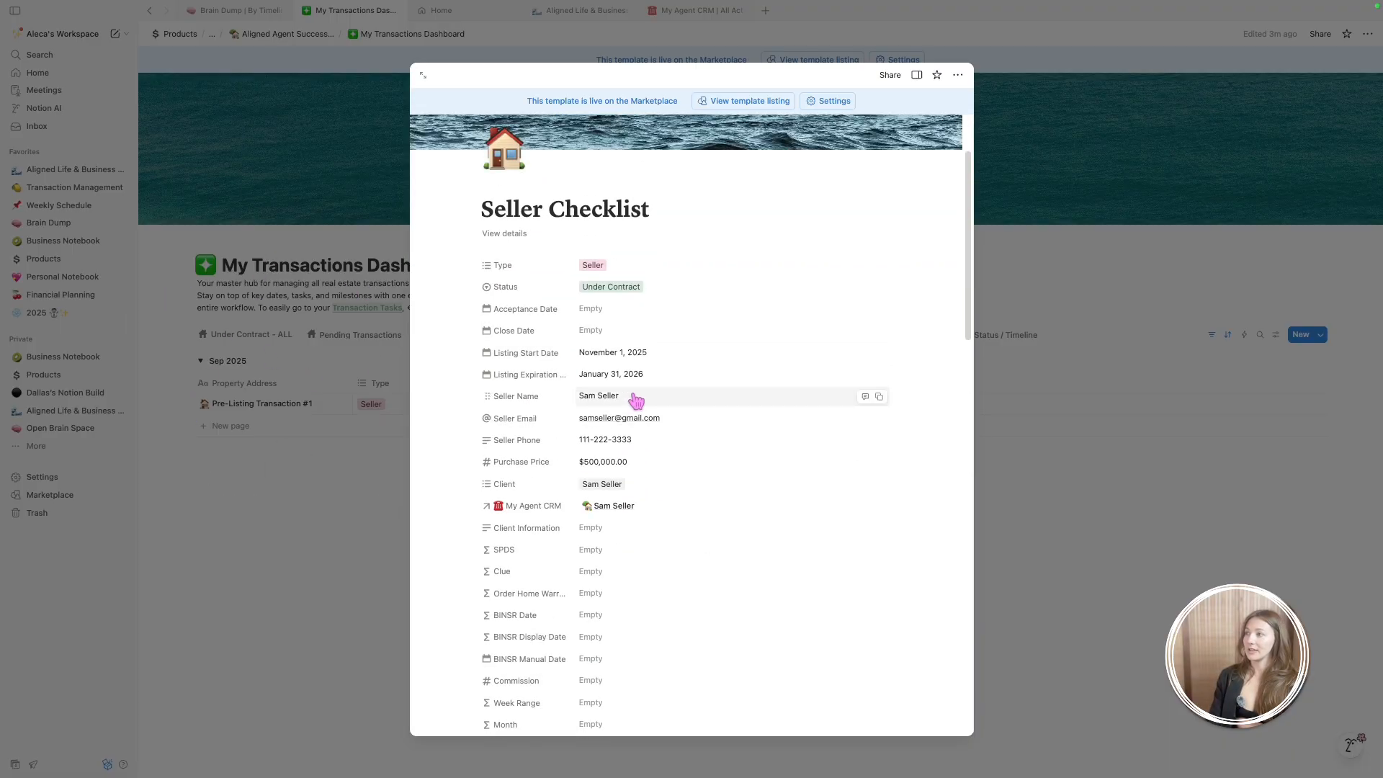
{"action": "left_click", "coordinate": [630, 330]}
{"action": "left_click", "coordinate": [647, 408]}
{"action": "left_click", "coordinate": [685, 303]}
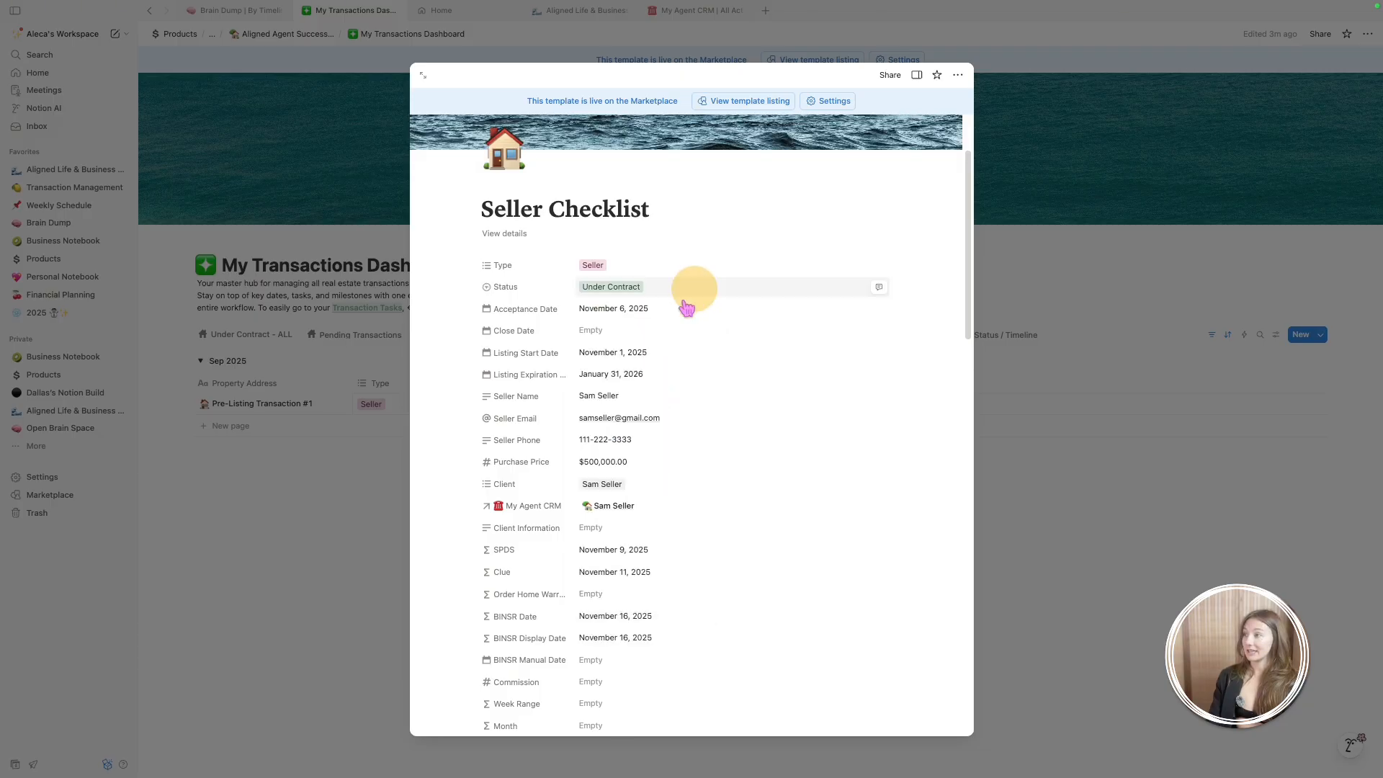
{"action": "left_click", "coordinate": [700, 333]}
{"action": "left_click", "coordinate": [701, 484]}
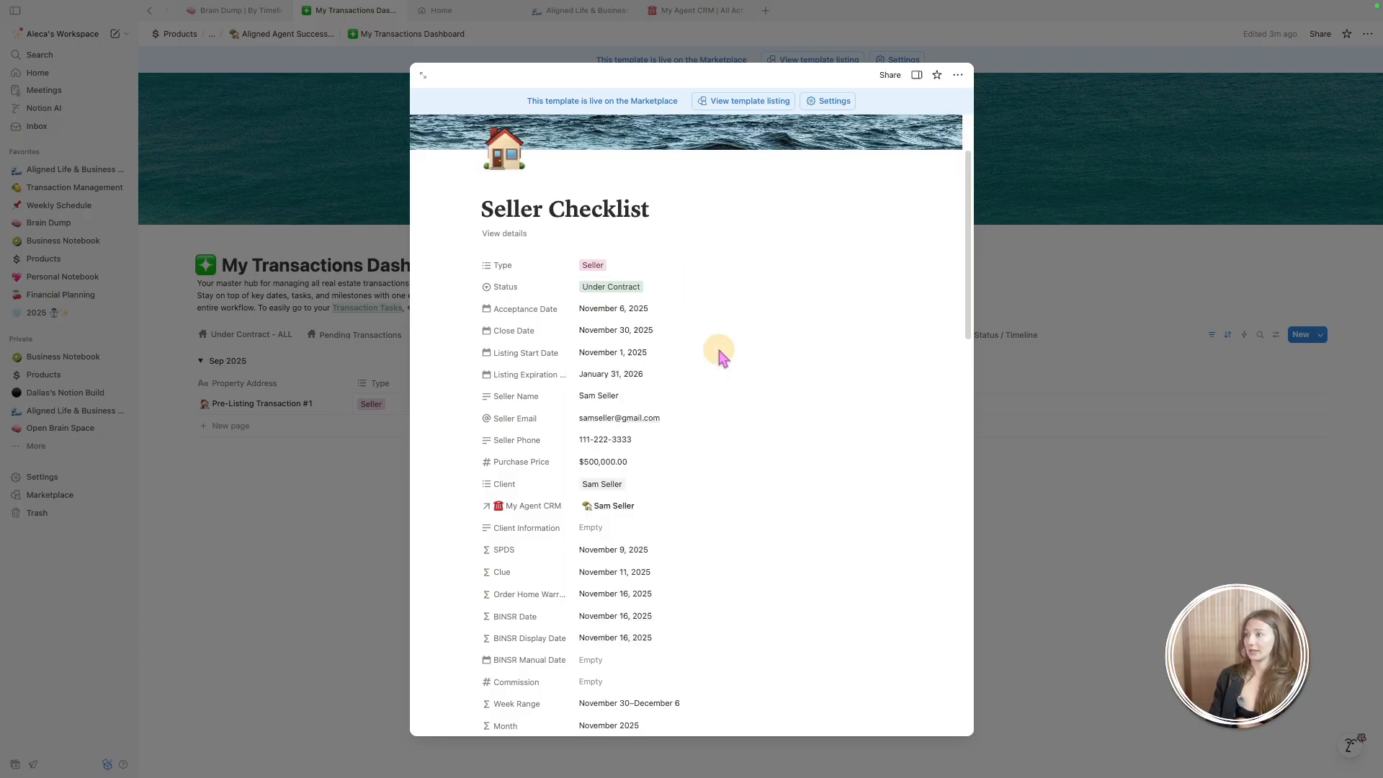
Review the due dates of the under-contract tasks and the transaction's task total and progress properties
{"action": "scroll", "coordinate": [738, 392], "scroll_direction": "down", "scroll_amount": 10}
{"action": "scroll", "coordinate": [785, 360], "scroll_direction": "up", "scroll_amount": 2}
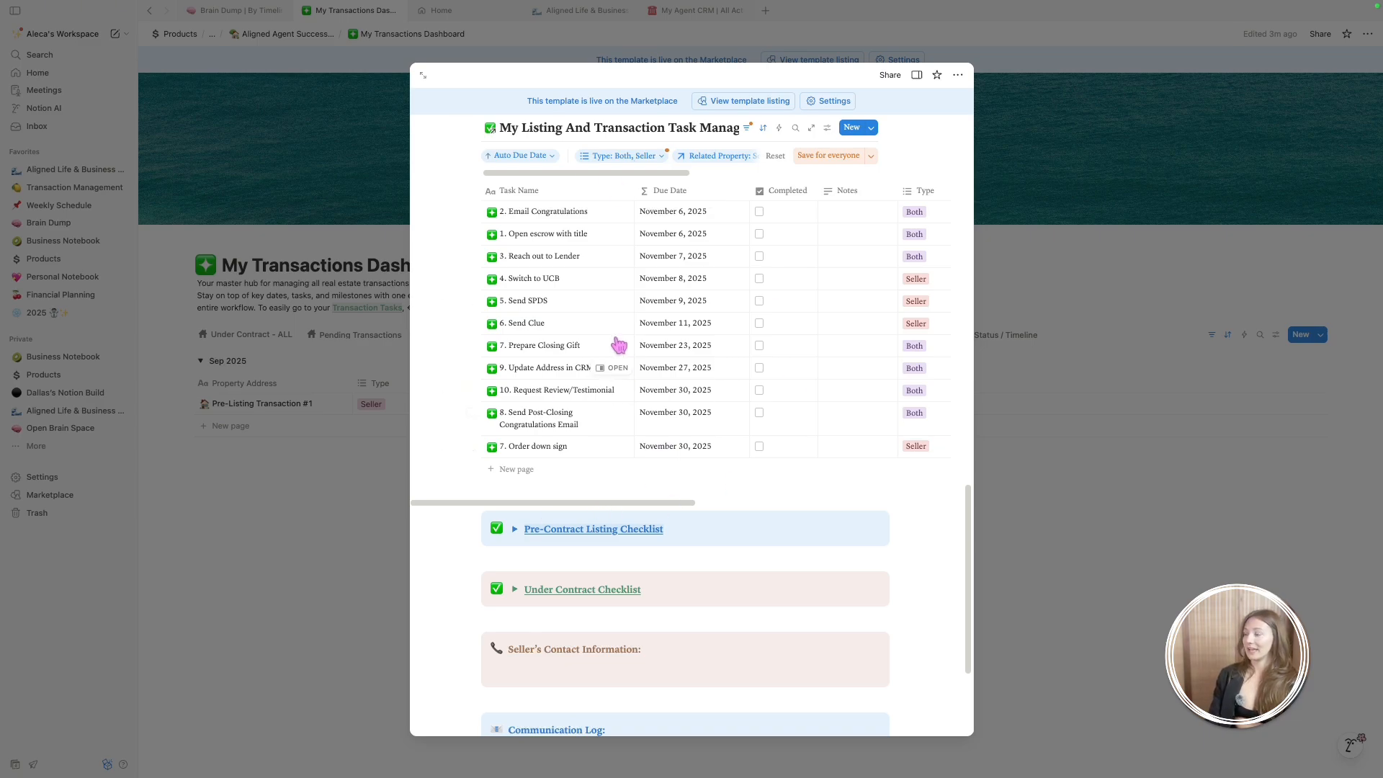
{"action": "scroll", "coordinate": [659, 398], "scroll_direction": "down", "scroll_amount": 1}
{"action": "scroll", "coordinate": [681, 407], "scroll_direction": "up", "scroll_amount": 1}
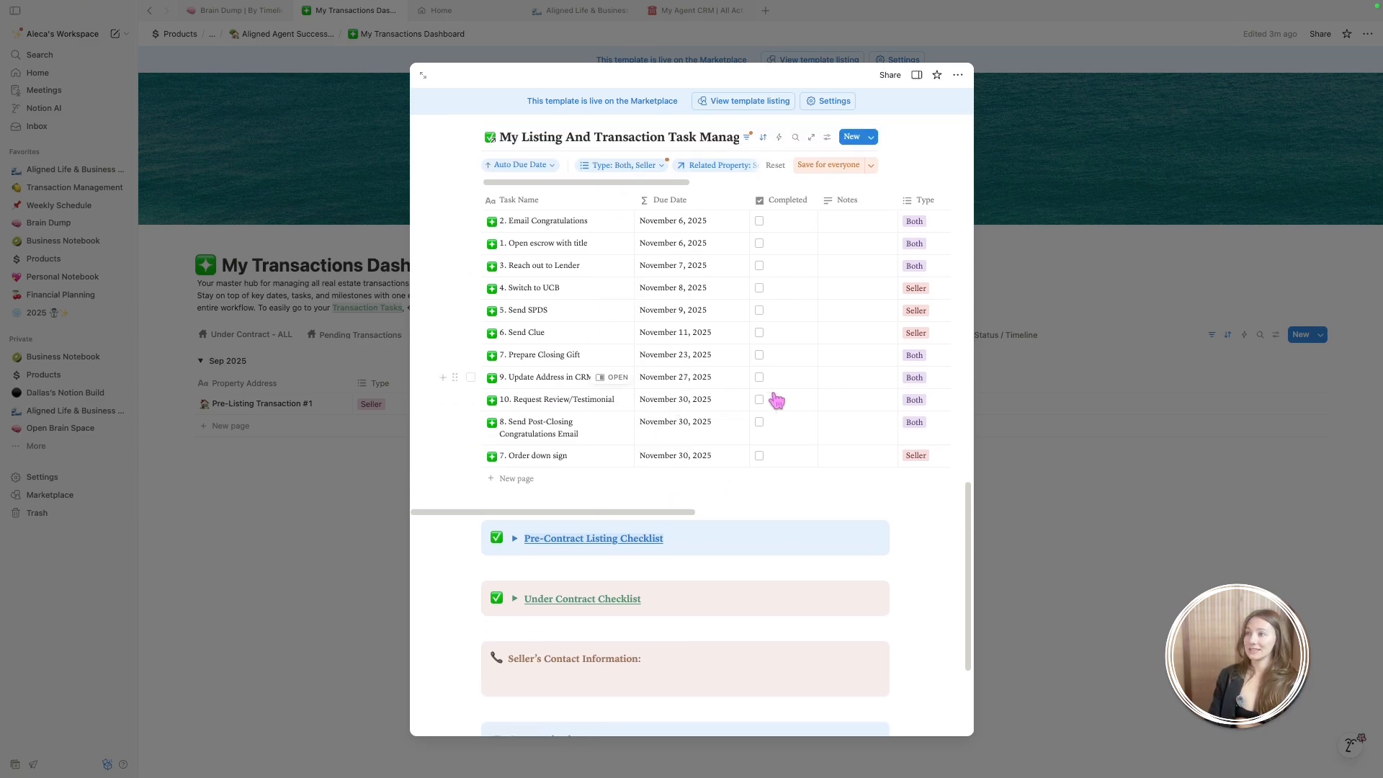
{"action": "scroll", "coordinate": [721, 403], "scroll_direction": "up", "scroll_amount": 10}
{"action": "scroll", "coordinate": [724, 407], "scroll_direction": "up", "scroll_amount": 4}
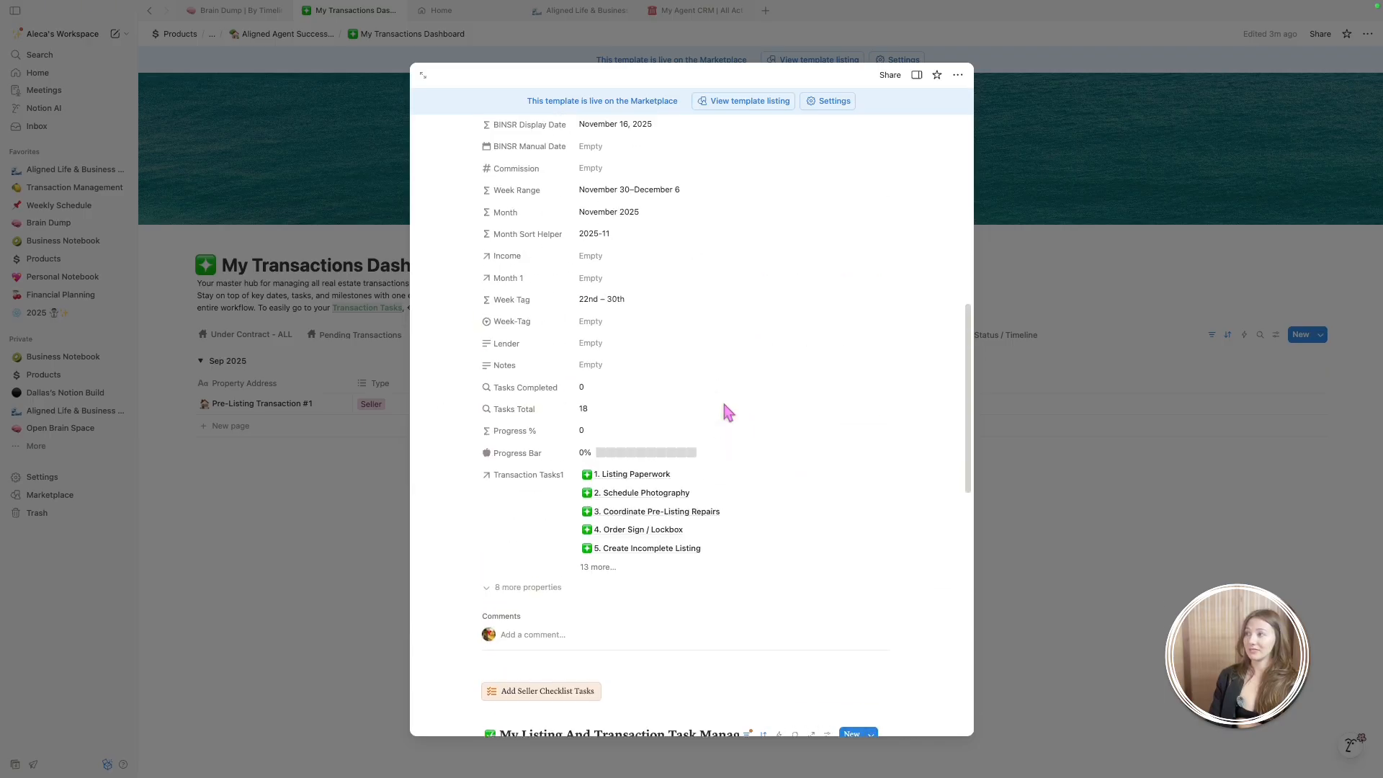
{"action": "scroll", "coordinate": [688, 446], "scroll_direction": "down", "scroll_amount": 1}
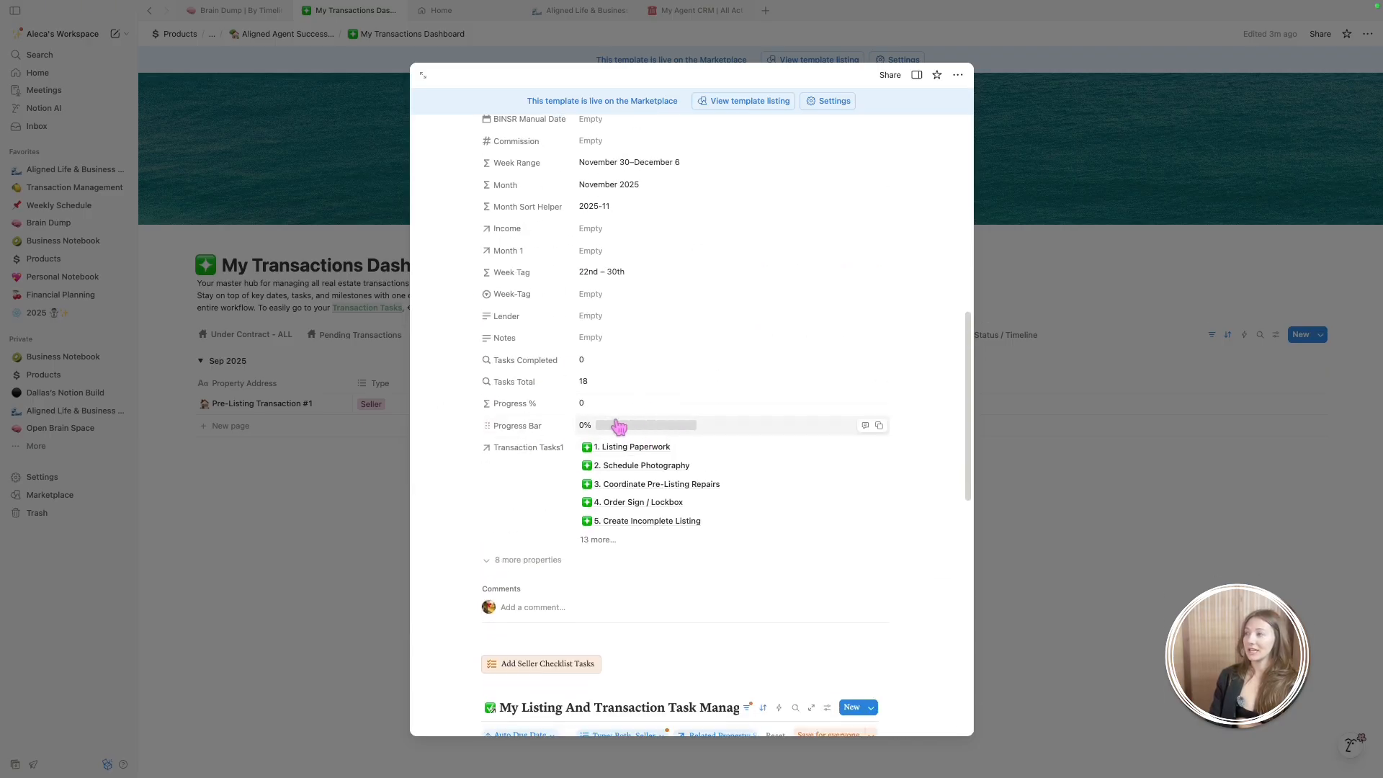
{"action": "scroll", "coordinate": [620, 425], "scroll_direction": "down", "scroll_amount": 4}
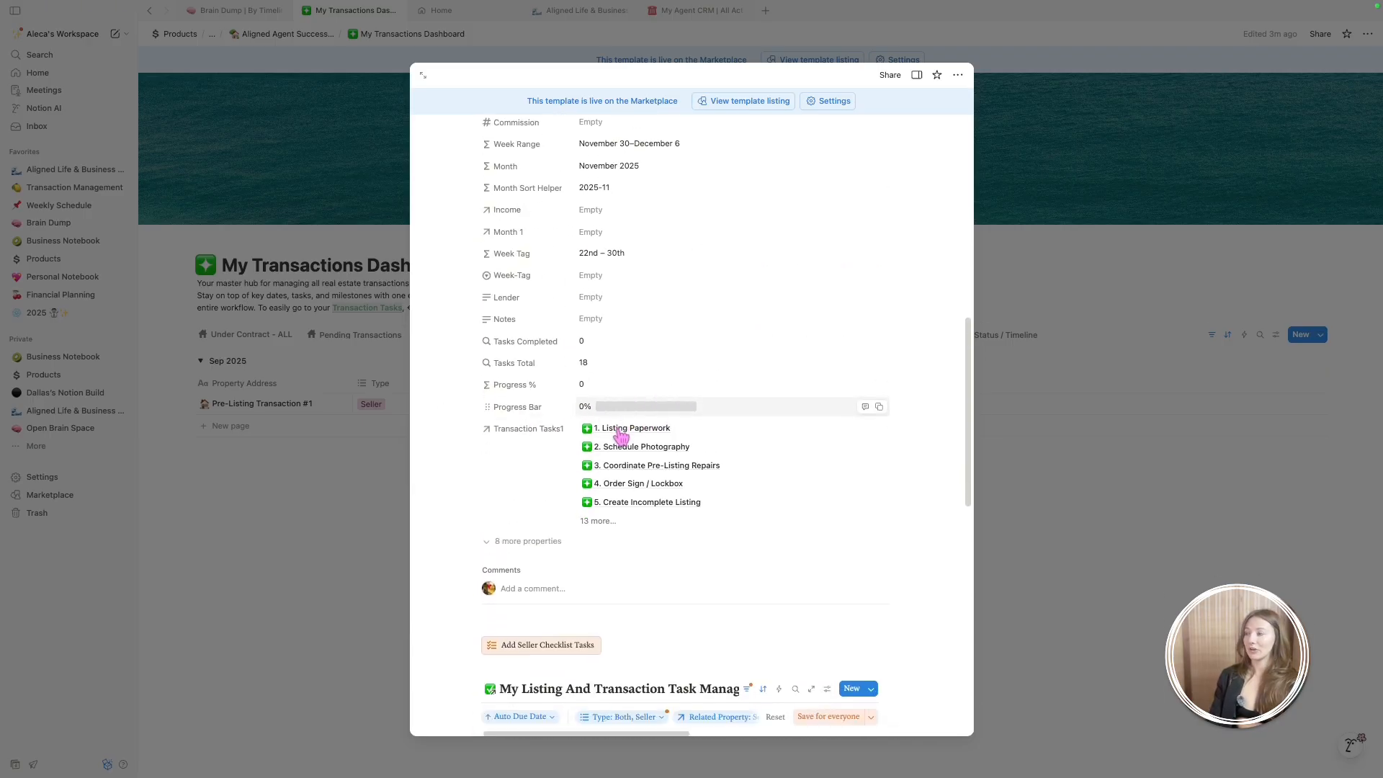
{"action": "scroll", "coordinate": [608, 419], "scroll_direction": "down", "scroll_amount": 5}
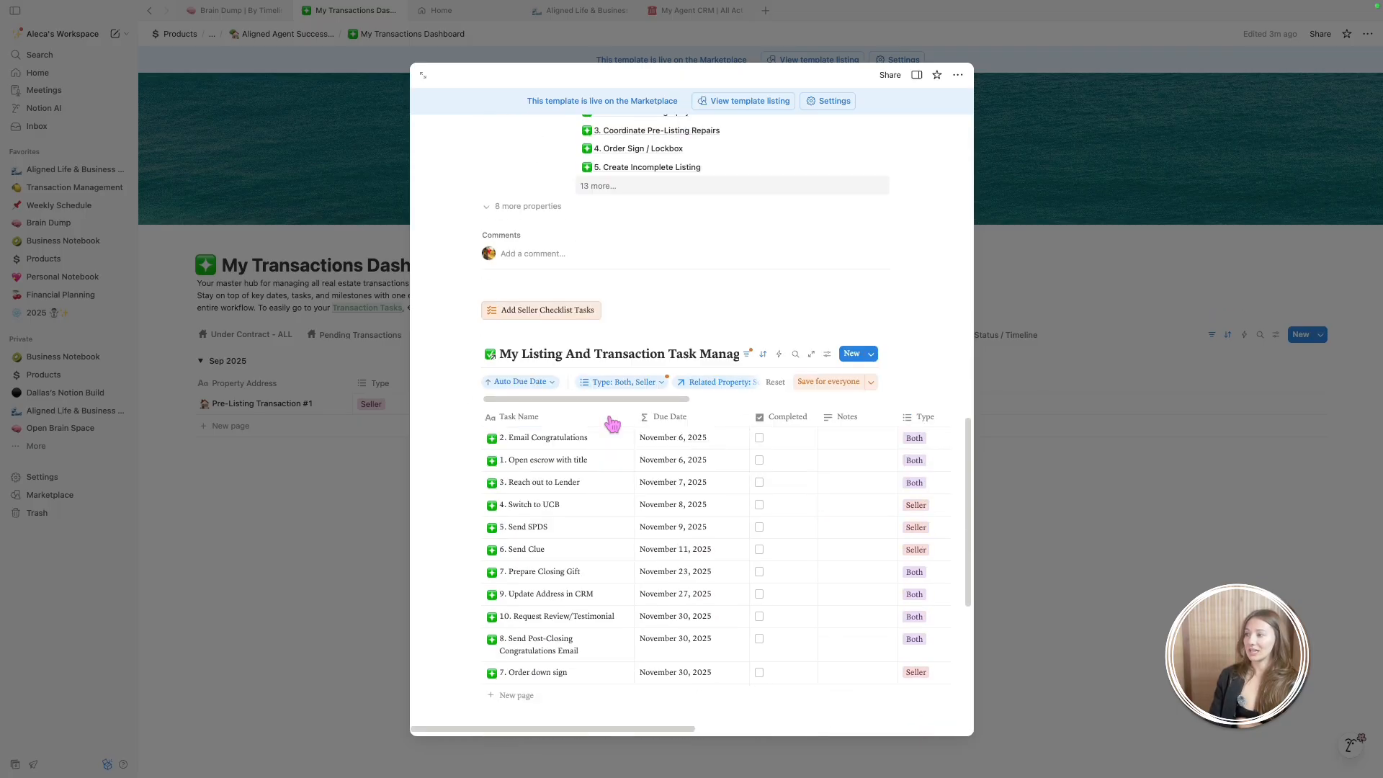
Mark the Open escrow with title, Email Congratulations and Reach out to Lender tasks as completed and check the progress bar
{"action": "left_click", "coordinate": [759, 432]}
{"action": "left_click", "coordinate": [760, 410]}
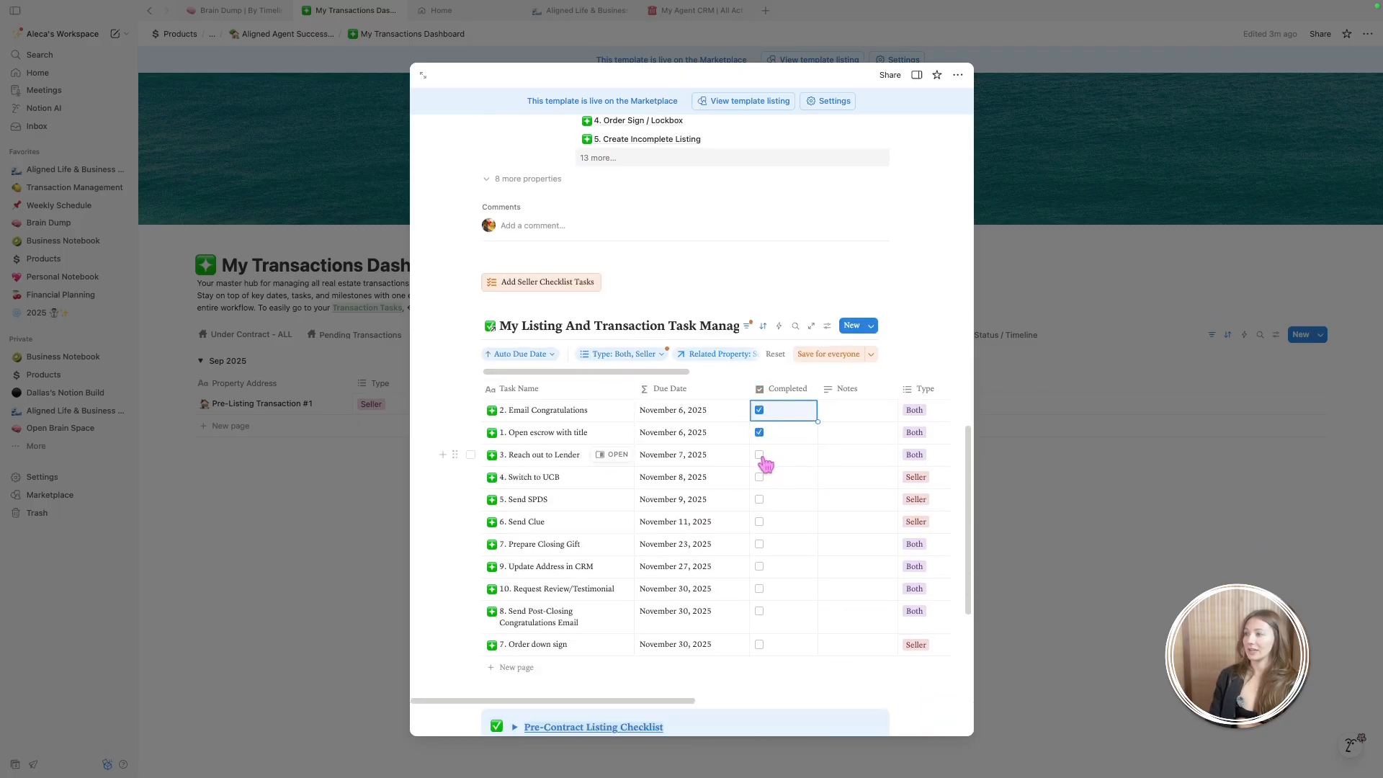
{"action": "left_click", "coordinate": [759, 455]}
{"action": "scroll", "coordinate": [653, 403], "scroll_direction": "up", "scroll_amount": 8}
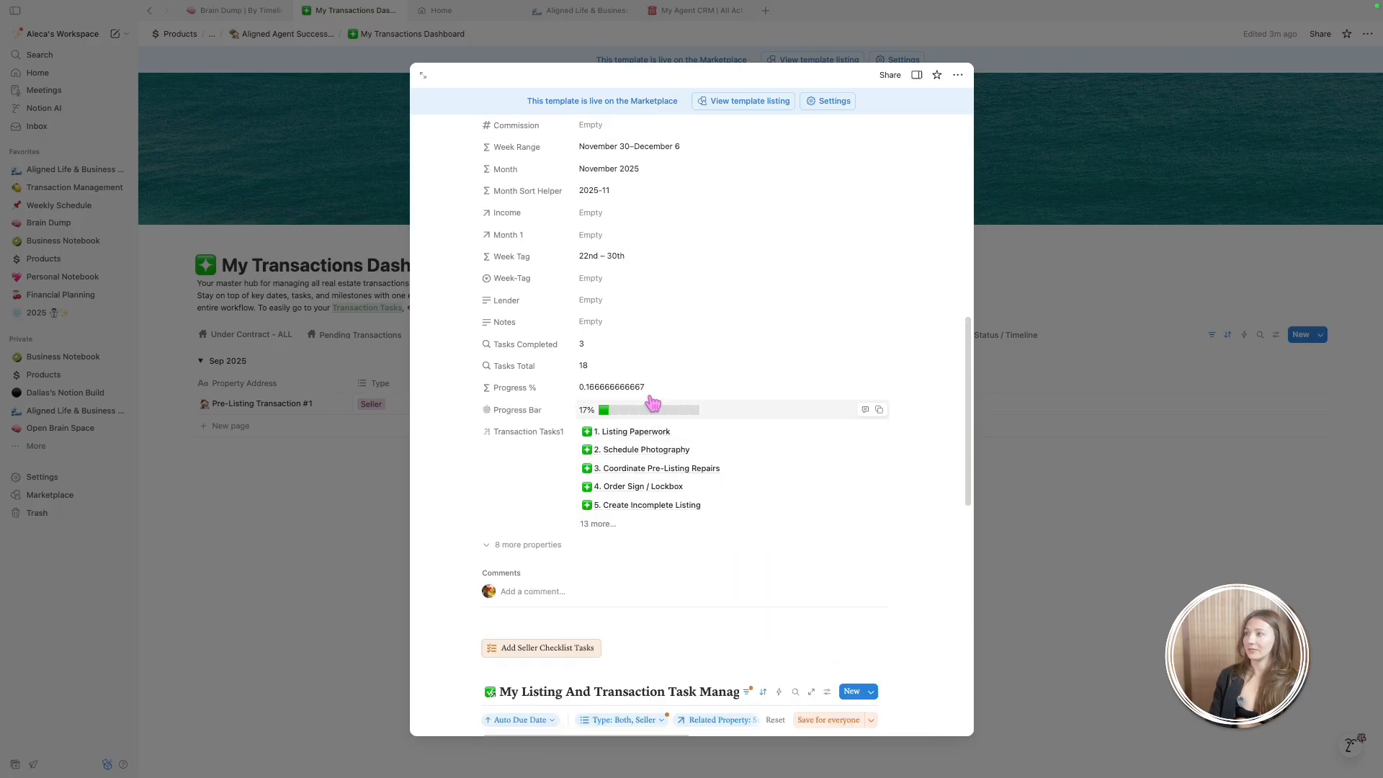
Close the transaction and reopen the Seller Checklist transaction from the November 2025 group of the Under Contract - ALL view
{"action": "left_click", "coordinate": [353, 497]}
{"action": "left_click", "coordinate": [285, 338]}
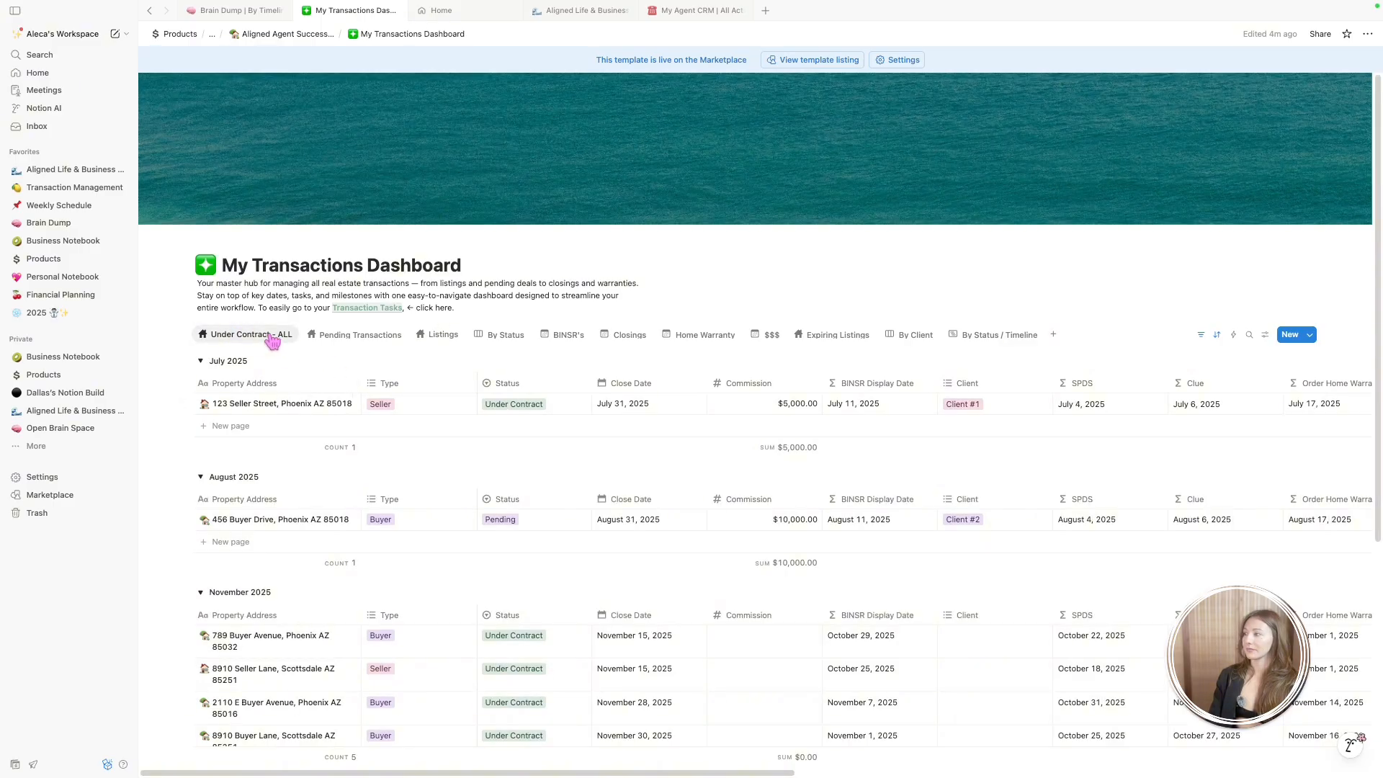
{"action": "scroll", "coordinate": [335, 418], "scroll_direction": "down", "scroll_amount": 4}
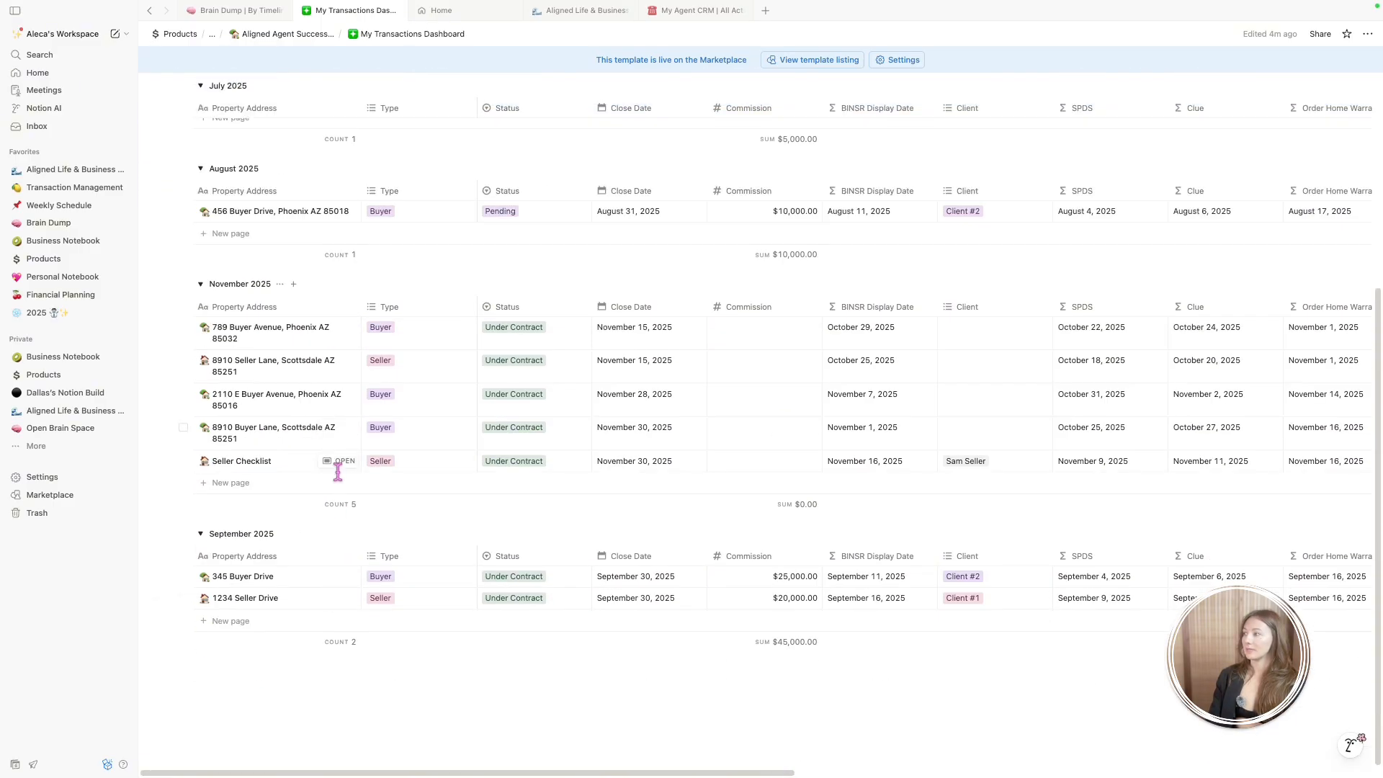
{"action": "left_click", "coordinate": [345, 461]}
Rename the Seller Checklist transaction with the property's full address, including house number, city, state and ZIP code
{"action": "left_click_drag", "start_coordinate": [651, 326], "coordinate": [474, 334]}
{"action": "type", "text": "Sunset"}
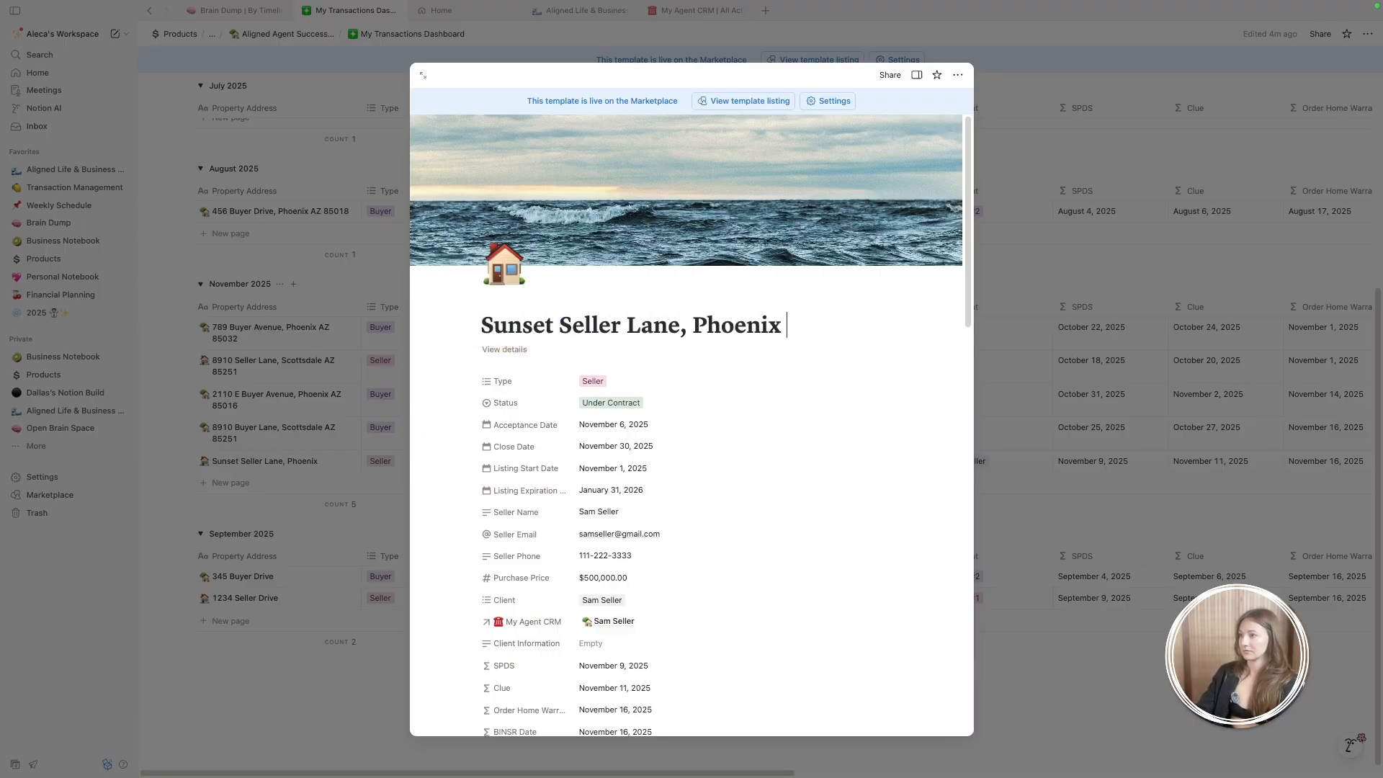
{"action": "type", "text": " Seller Lane, Phoenix AZ 85016"}
{"action": "key", "text": "Home"}
{"action": "type", "text": "123"}
Check the renamed seller transaction's progress in its own properties and in the Progress Bar column of the under-contract table
{"action": "scroll", "coordinate": [707, 370], "scroll_direction": "down", "scroll_amount": 4}
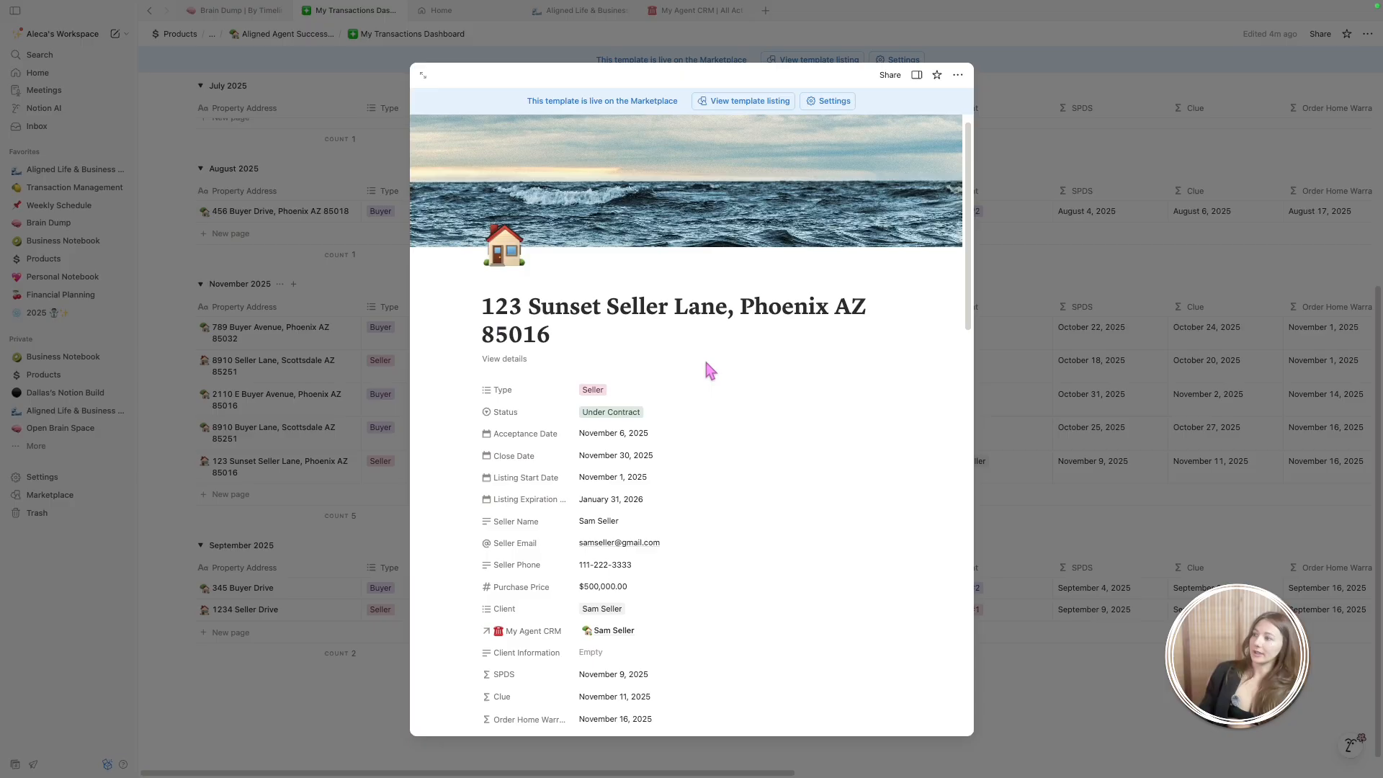
{"action": "scroll", "coordinate": [719, 350], "scroll_direction": "down", "scroll_amount": 11}
{"action": "scroll", "coordinate": [683, 252], "scroll_direction": "up", "scroll_amount": 5}
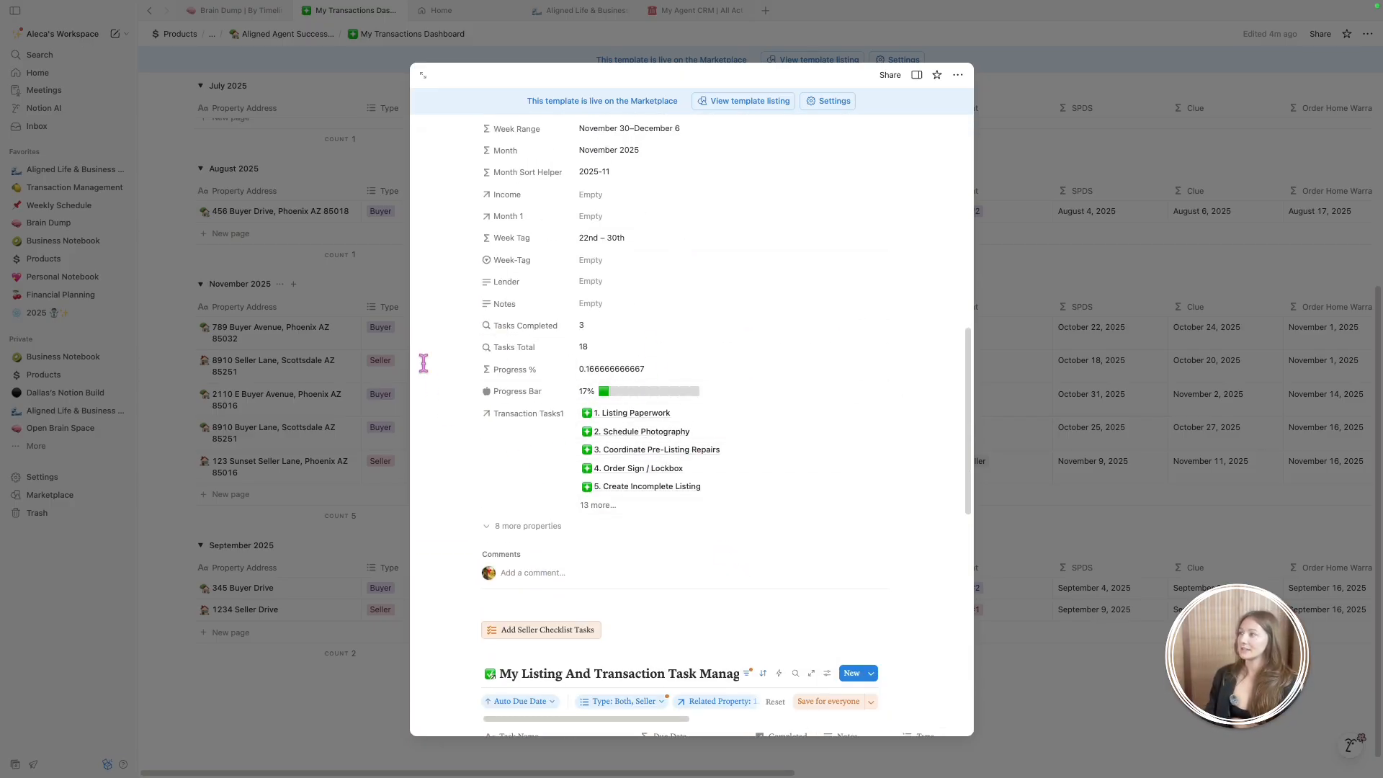
{"action": "left_click", "coordinate": [1053, 248]}
{"action": "scroll", "coordinate": [929, 402], "scroll_direction": "right", "scroll_amount": 10}
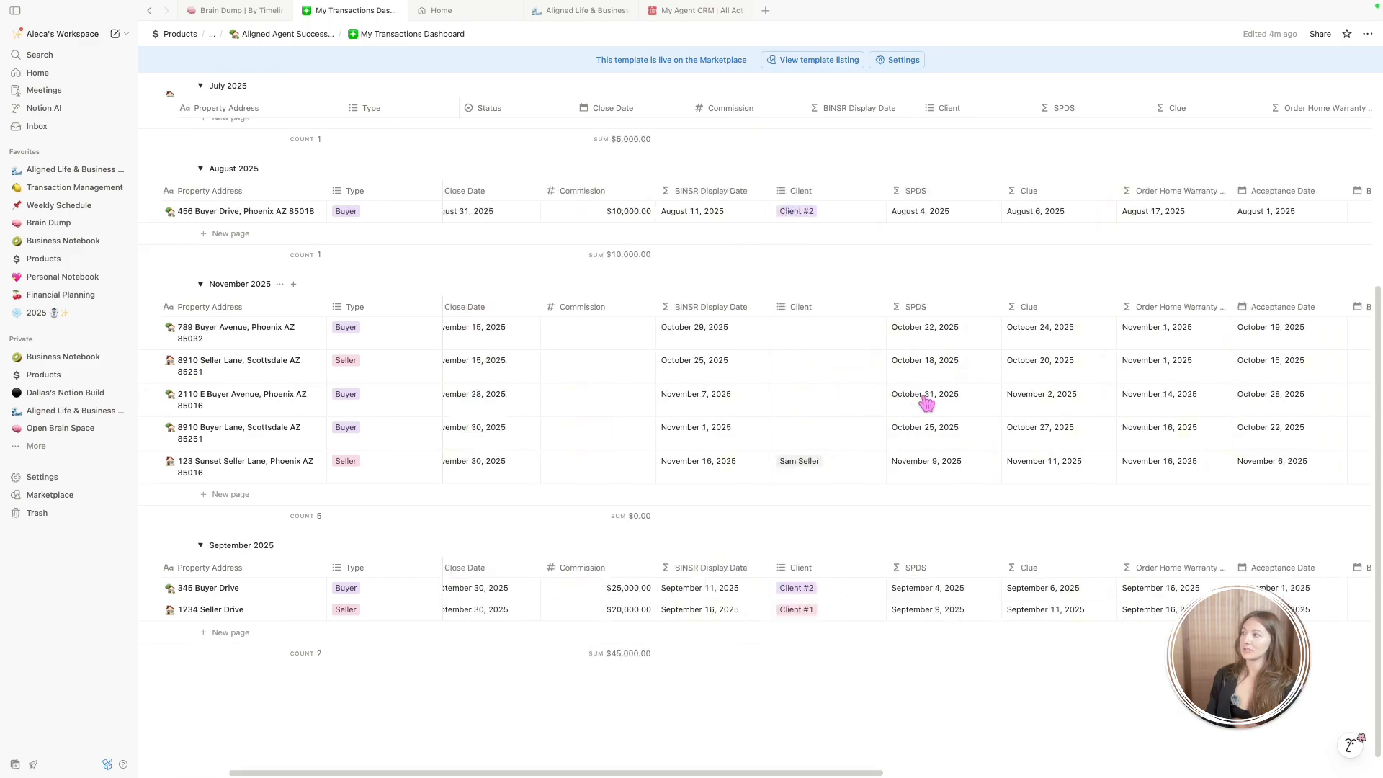
{"action": "scroll", "coordinate": [927, 404], "scroll_direction": "right", "scroll_amount": 10}
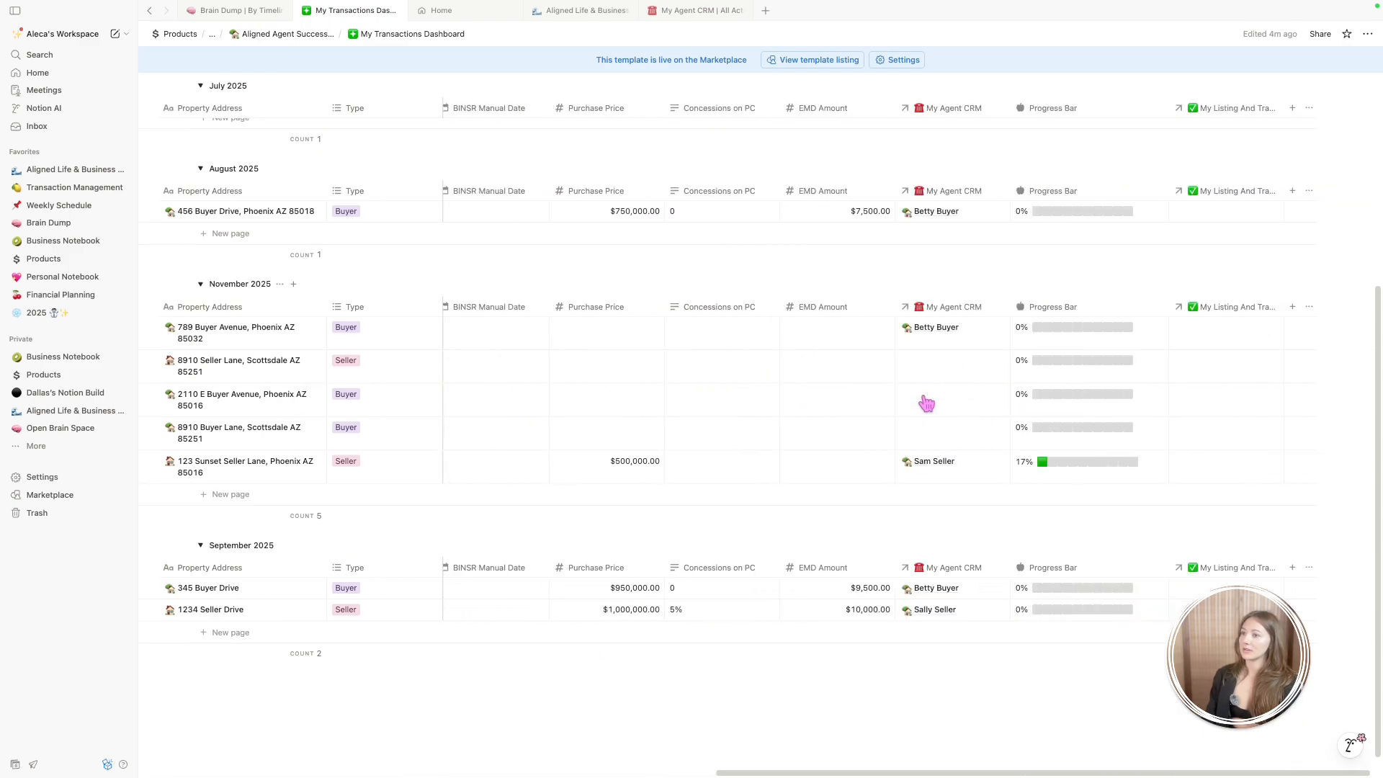
Mark Switch to UCB, Send SPDS, Send Clue, Prepare Closing Gift, Update Address in CRM and Request Review/Testimonial as completed in the renamed seller transaction
{"action": "left_click", "coordinate": [301, 472]}
{"action": "scroll", "coordinate": [698, 503], "scroll_direction": "down", "scroll_amount": 15}
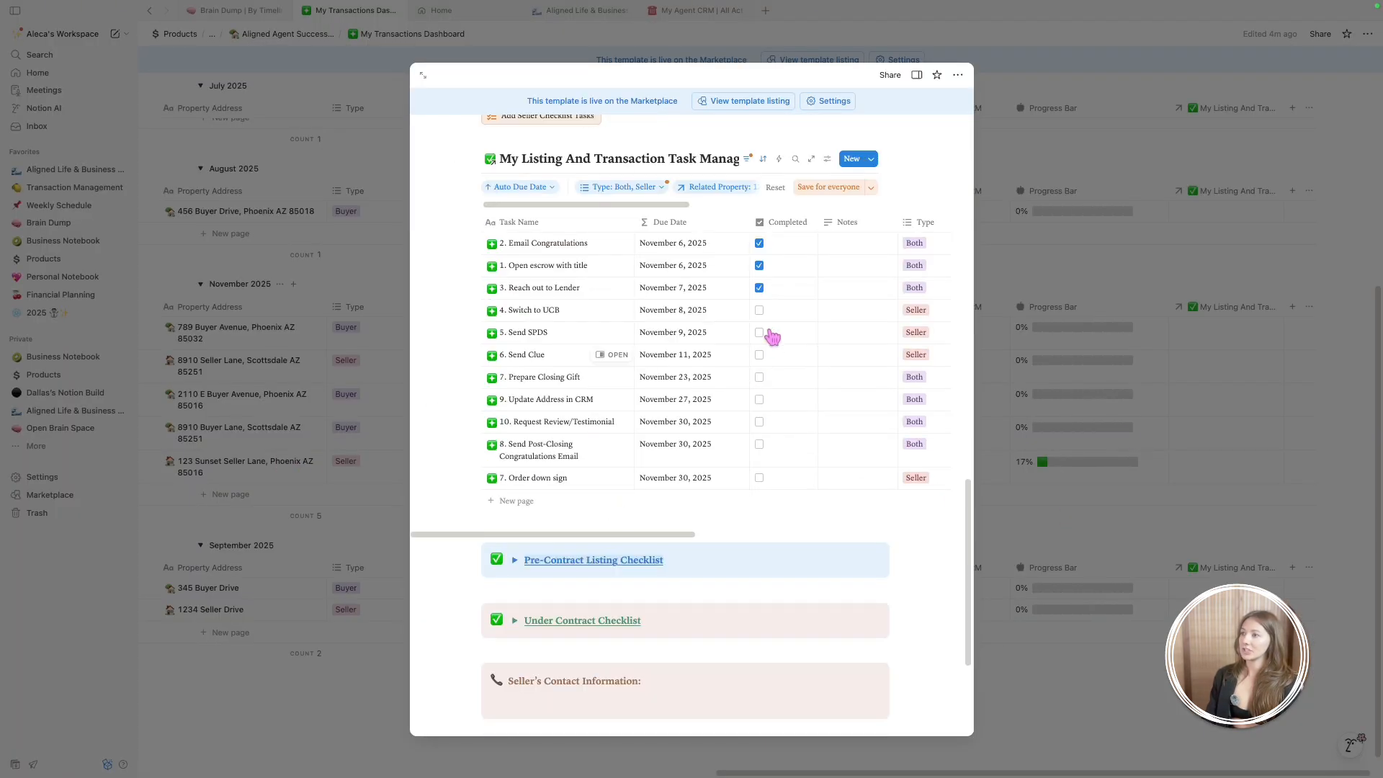
{"action": "left_click", "coordinate": [759, 310]}
{"action": "left_click", "coordinate": [760, 332]}
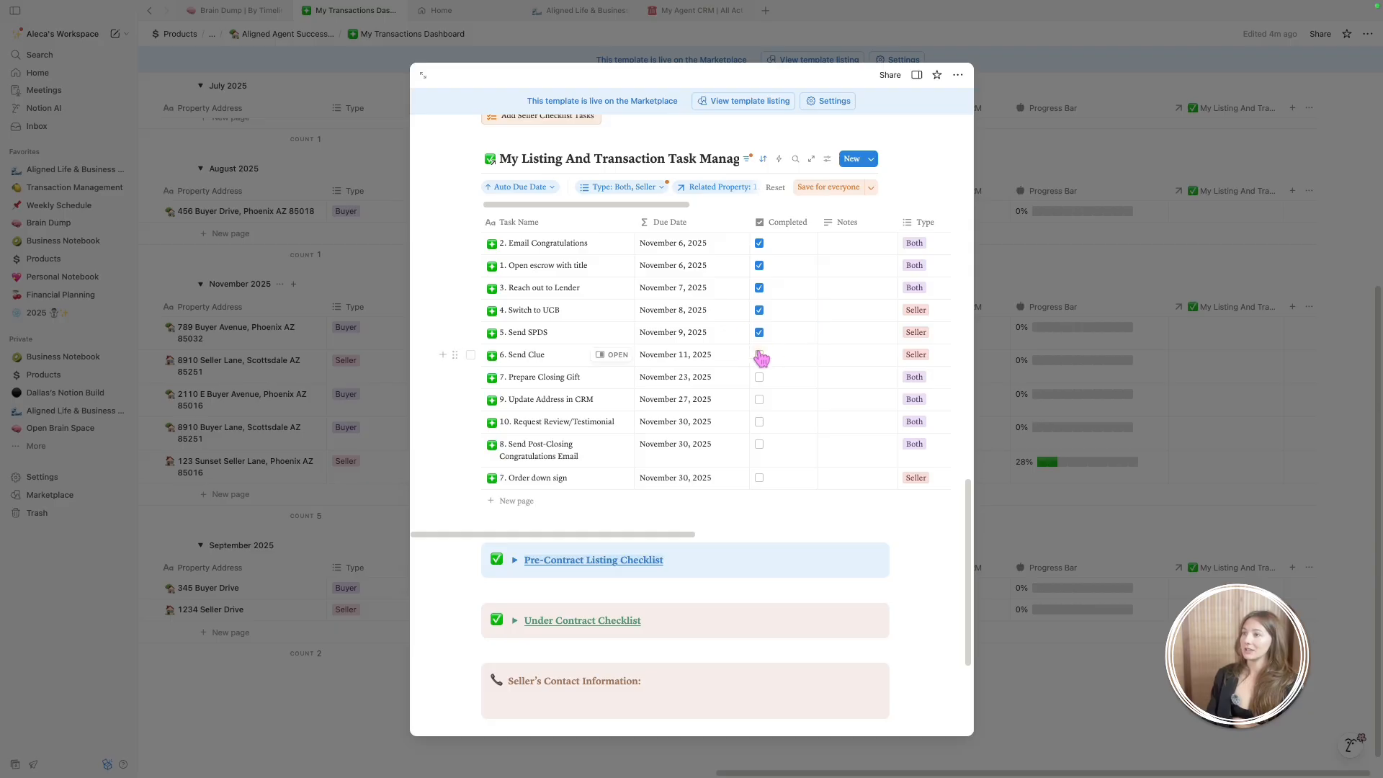
{"action": "left_click", "coordinate": [759, 354]}
{"action": "left_click", "coordinate": [760, 377]}
{"action": "left_click", "coordinate": [759, 399]}
{"action": "left_click", "coordinate": [760, 421]}
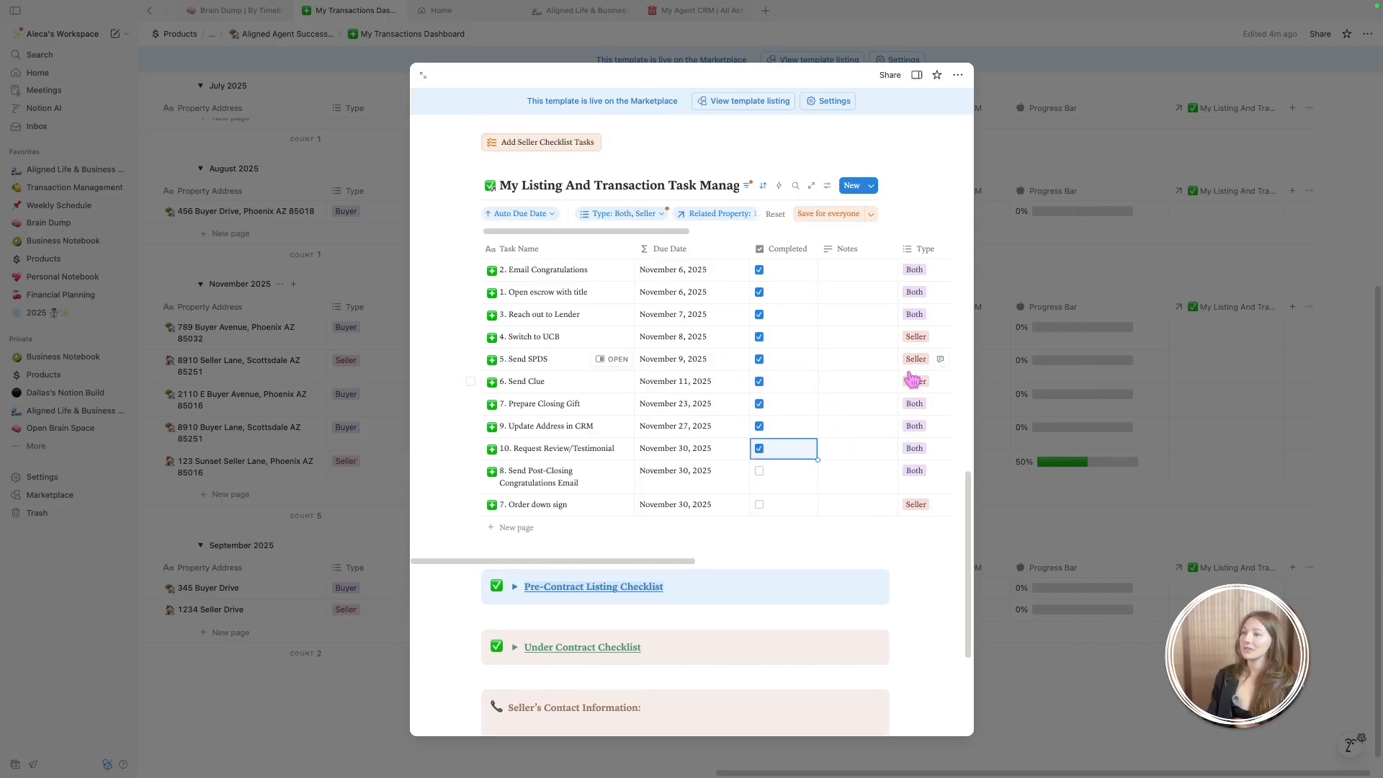
Add Pre-Listing to the task list's Type filter to view those tasks, and remove it again
{"action": "left_click", "coordinate": [652, 214]}
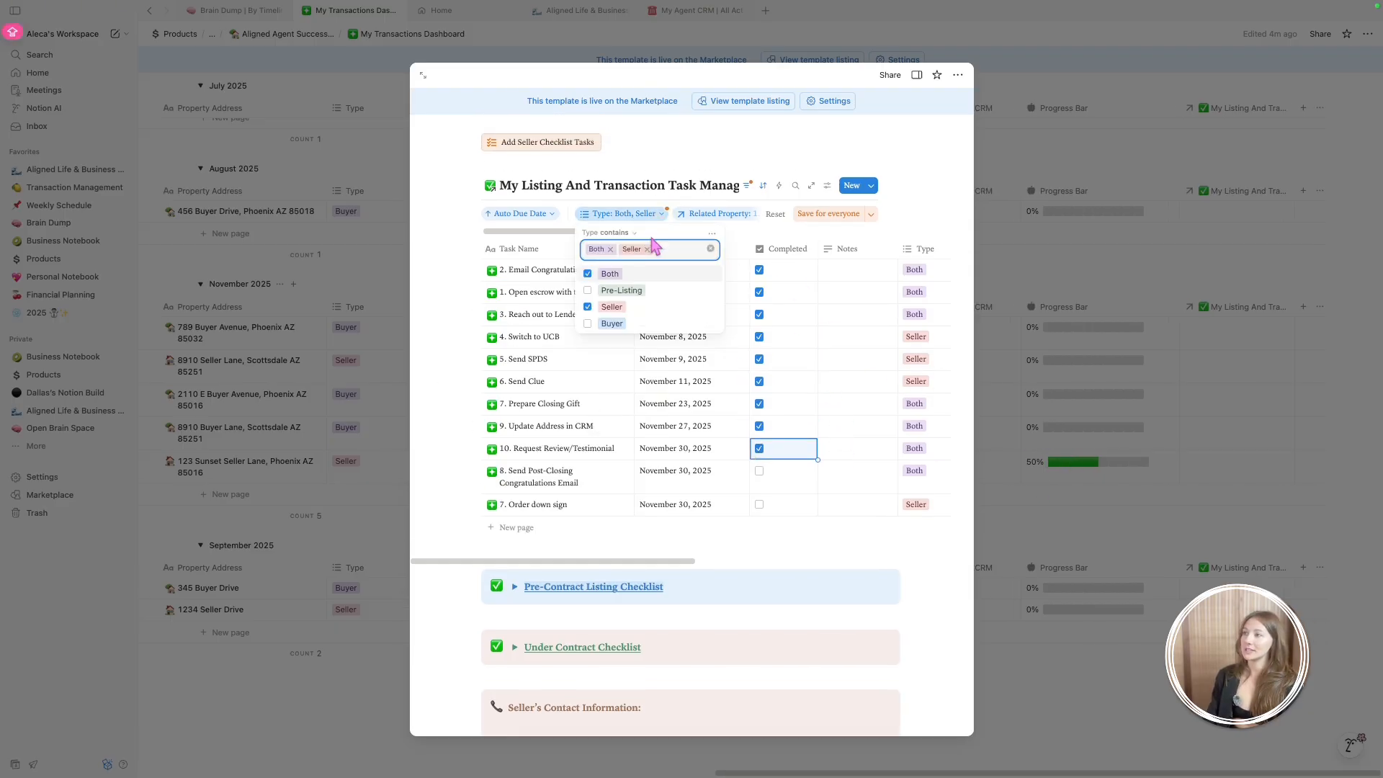
{"action": "left_click", "coordinate": [589, 302]}
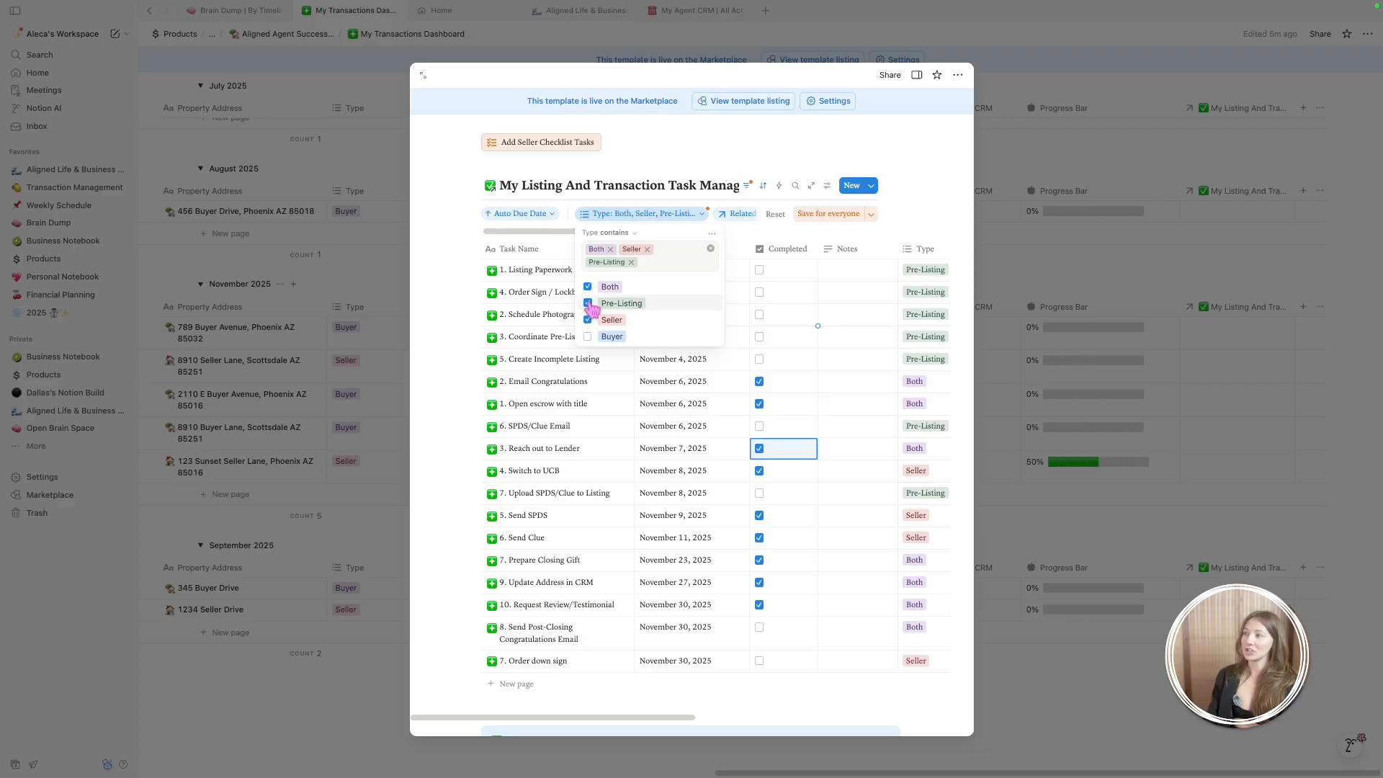
{"action": "left_click", "coordinate": [588, 302]}
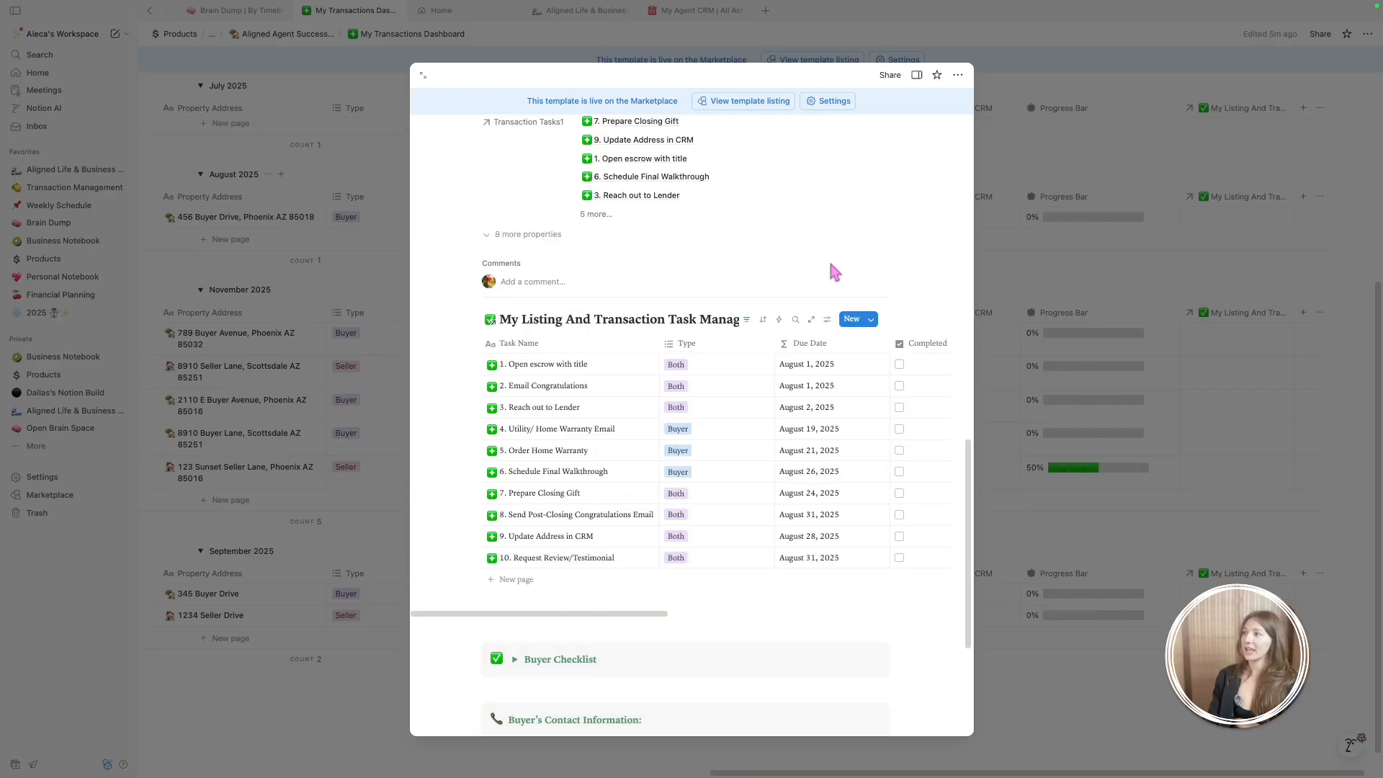
Reorder the task table columns in the August 2025 buyer transaction to Task Name, Completed, Due Date and Type
{"action": "left_click", "coordinate": [405, 296]}
{"action": "scroll", "coordinate": [313, 258], "scroll_direction": "up", "scroll_amount": 4}
{"action": "scroll", "coordinate": [312, 288], "scroll_direction": "down", "scroll_amount": 4}
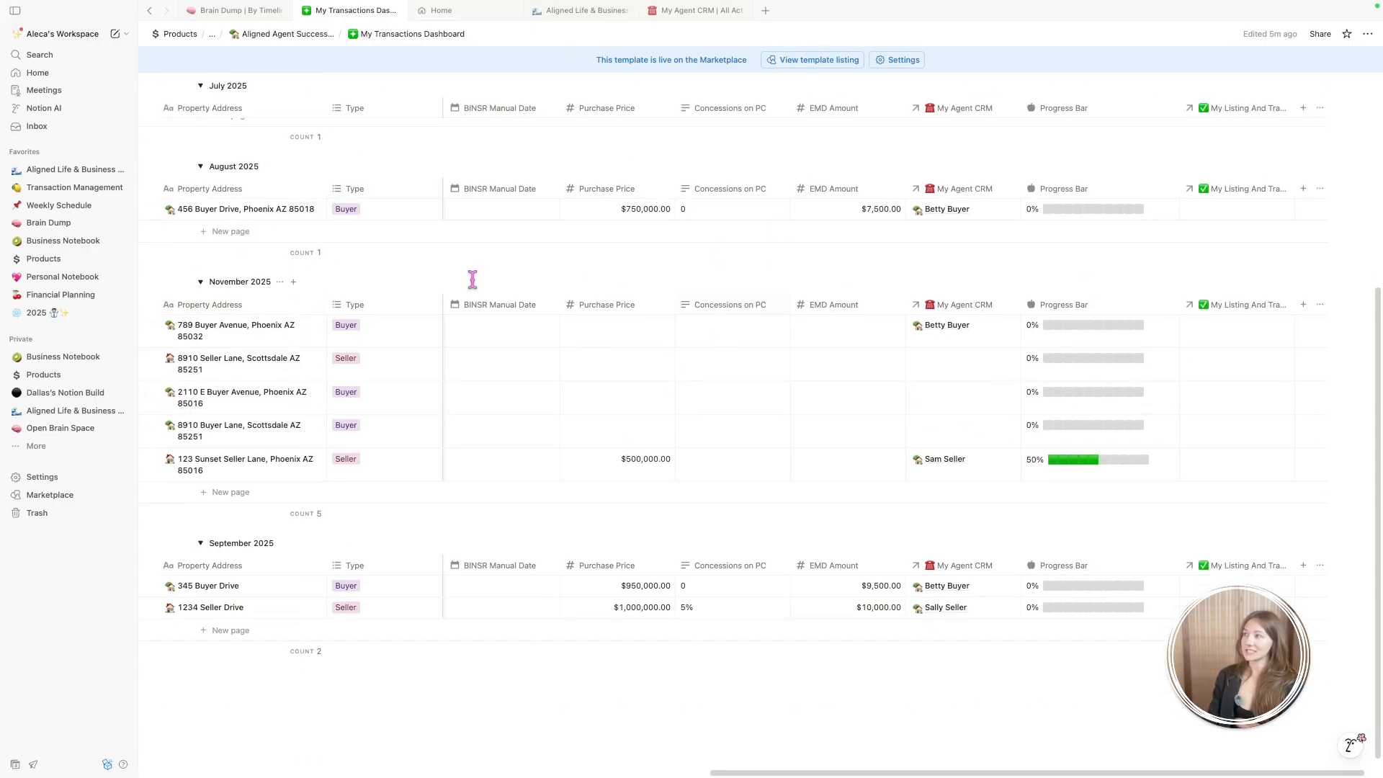
{"action": "left_click", "coordinate": [306, 209]}
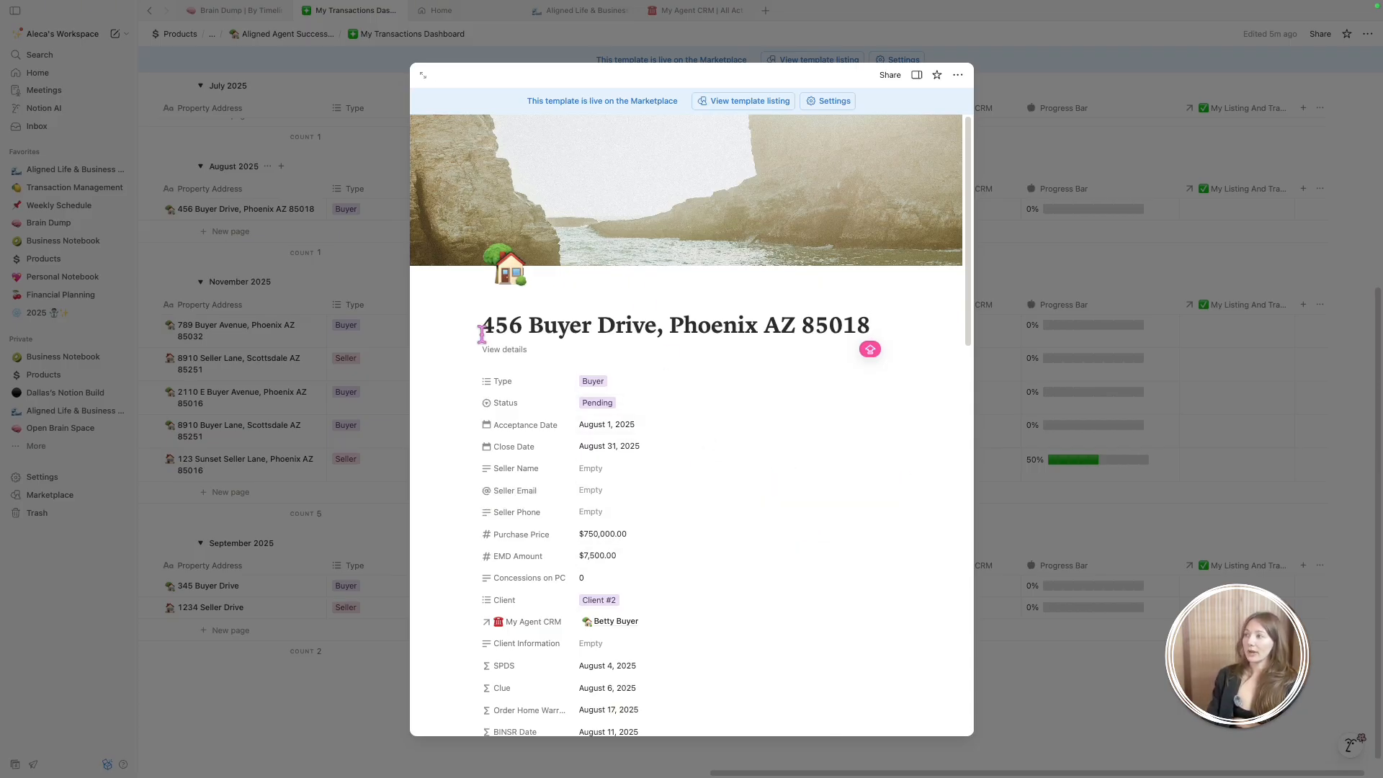
{"action": "scroll", "coordinate": [684, 404], "scroll_direction": "down", "scroll_amount": 2}
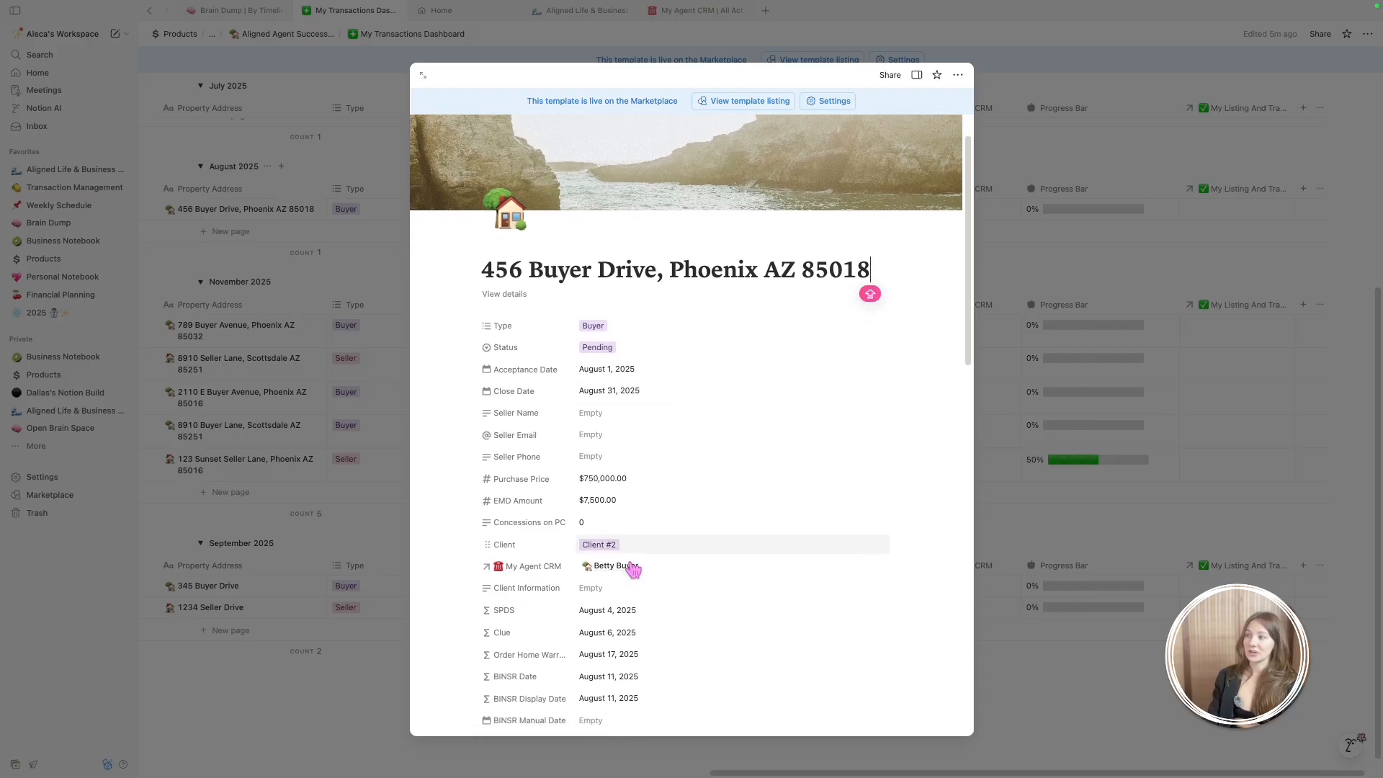
{"action": "scroll", "coordinate": [663, 587], "scroll_direction": "down", "scroll_amount": 15}
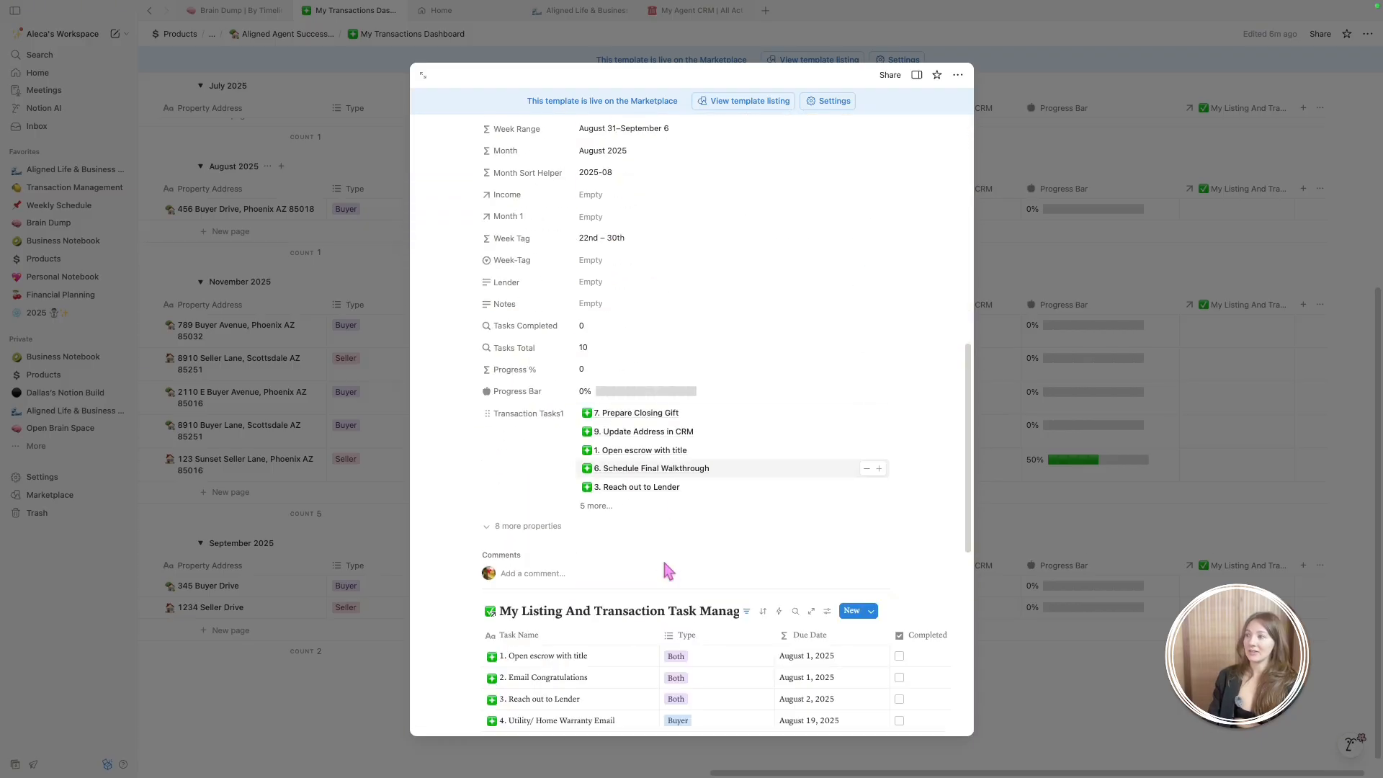
{"action": "left_click_drag", "start_coordinate": [930, 268], "coordinate": [684, 281]}
{"action": "left_click_drag", "start_coordinate": [926, 268], "coordinate": [807, 271]}
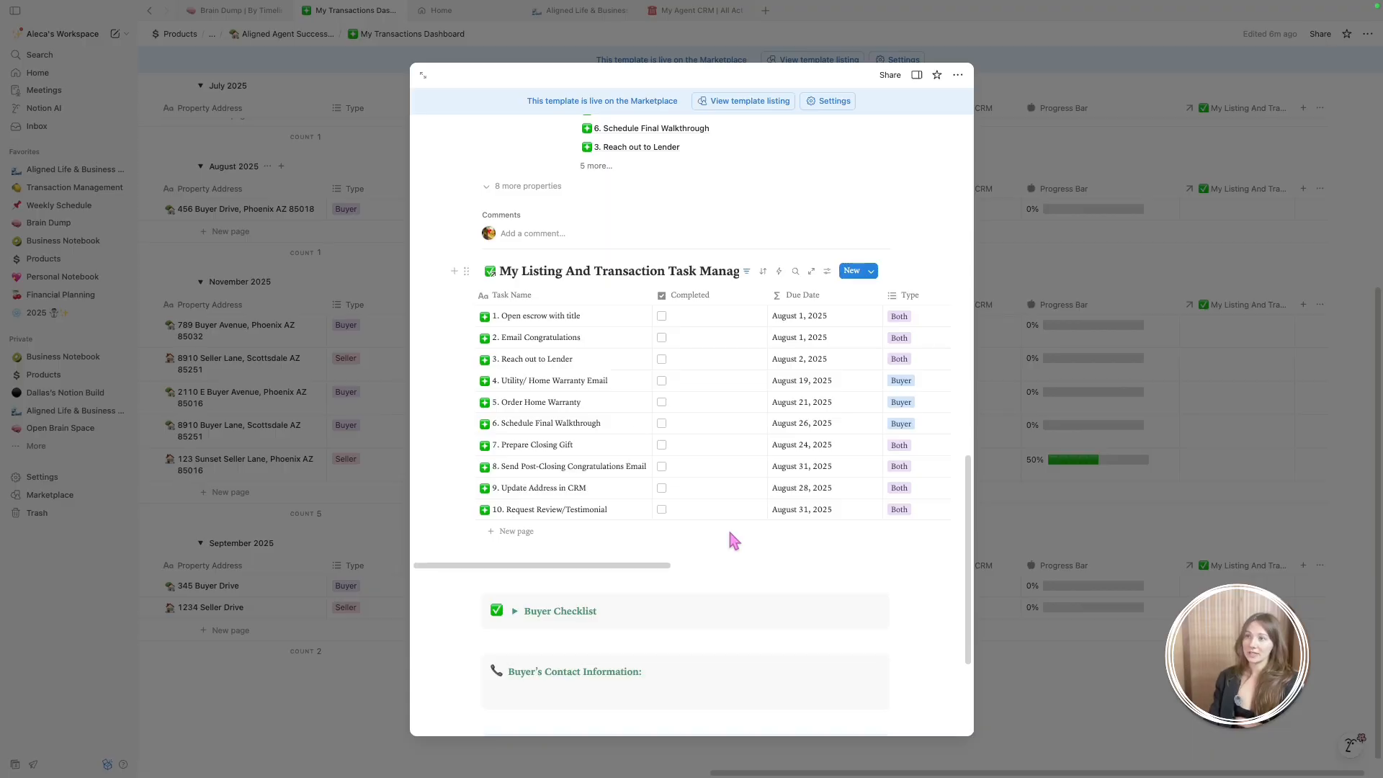
Close the buyer transaction and review the progress bars of all transactions, month by month, in the Under Contract - ALL view
{"action": "left_click", "coordinate": [1161, 237]}
{"action": "scroll", "coordinate": [1066, 303], "scroll_direction": "up", "scroll_amount": 4}
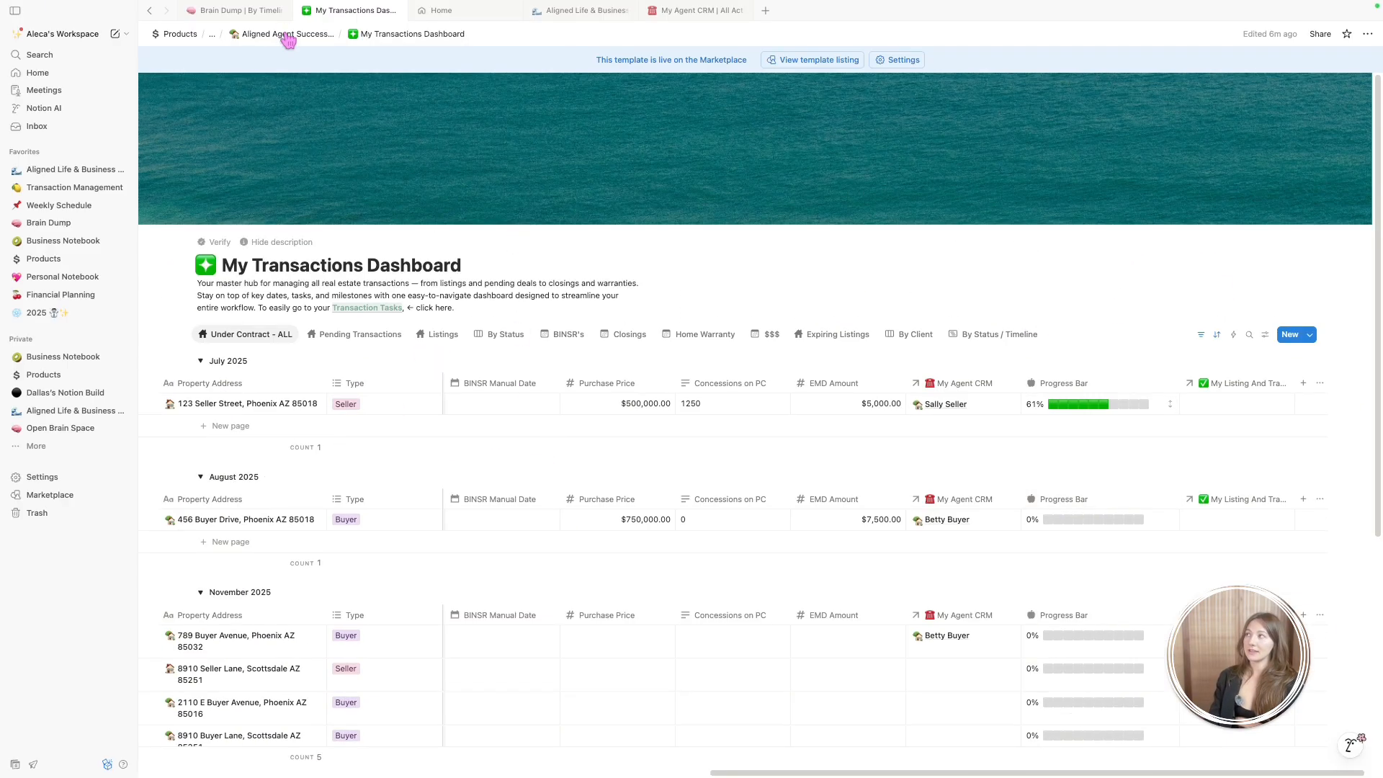
{"action": "scroll", "coordinate": [721, 332], "scroll_direction": "down", "scroll_amount": 3}
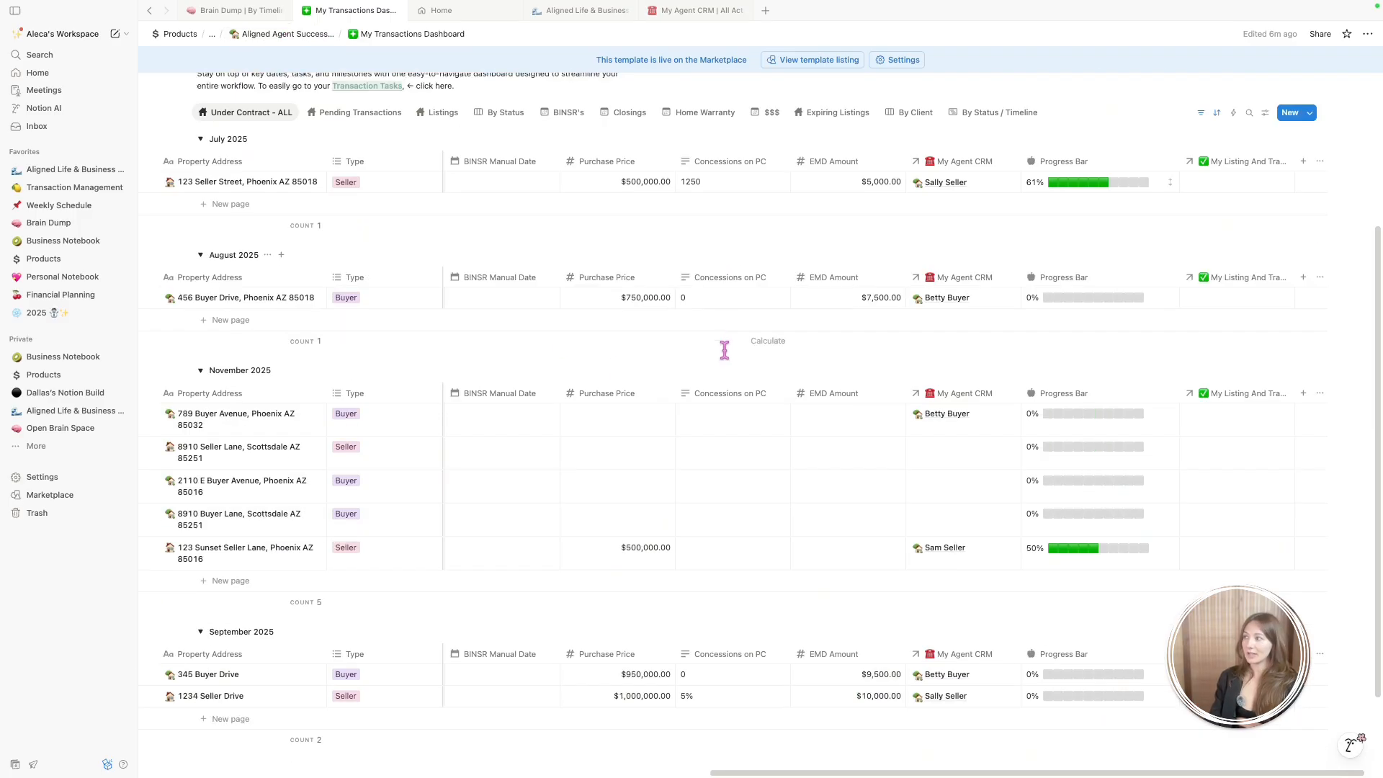
{"action": "scroll", "coordinate": [724, 350], "scroll_direction": "up", "scroll_amount": 2}
{"action": "scroll", "coordinate": [722, 279], "scroll_direction": "down", "scroll_amount": 2}
{"action": "scroll", "coordinate": [726, 268], "scroll_direction": "up", "scroll_amount": 1}
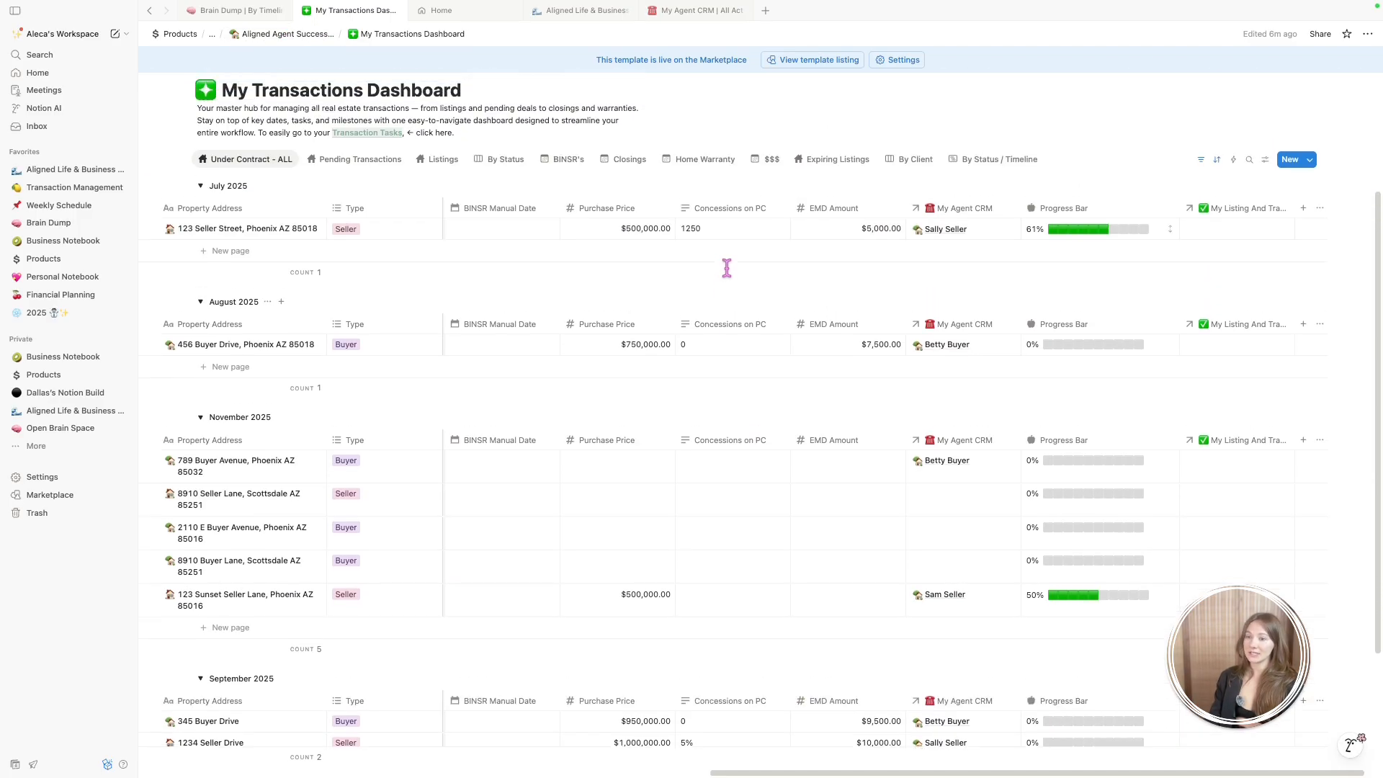
{"action": "scroll", "coordinate": [688, 310], "scroll_direction": "up", "scroll_amount": 1}
{"action": "scroll", "coordinate": [364, 340], "scroll_direction": "down", "scroll_amount": 2}
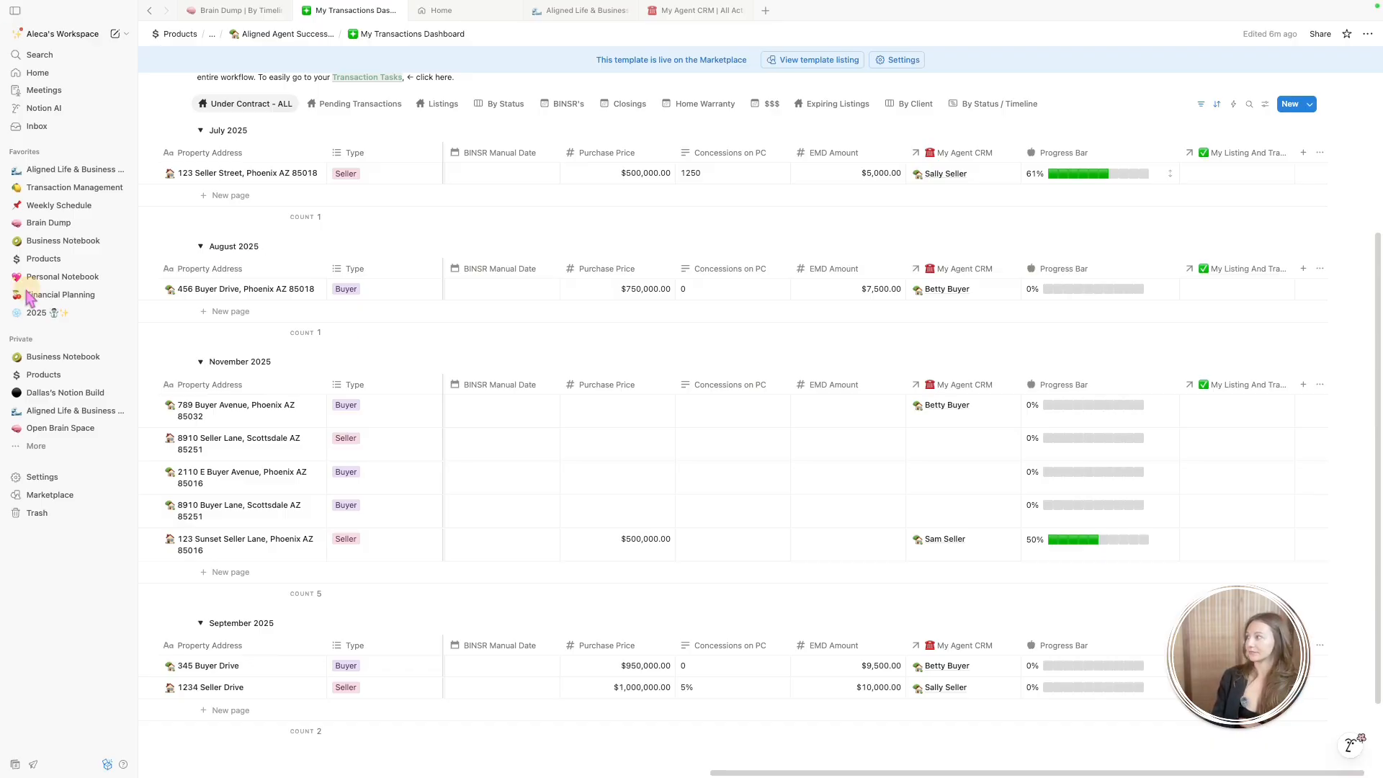
Create a new transaction from the Buyer Checklist template
{"action": "scroll", "coordinate": [904, 361], "scroll_direction": "up", "scroll_amount": 3}
{"action": "scroll", "coordinate": [1190, 353], "scroll_direction": "up", "scroll_amount": 2}
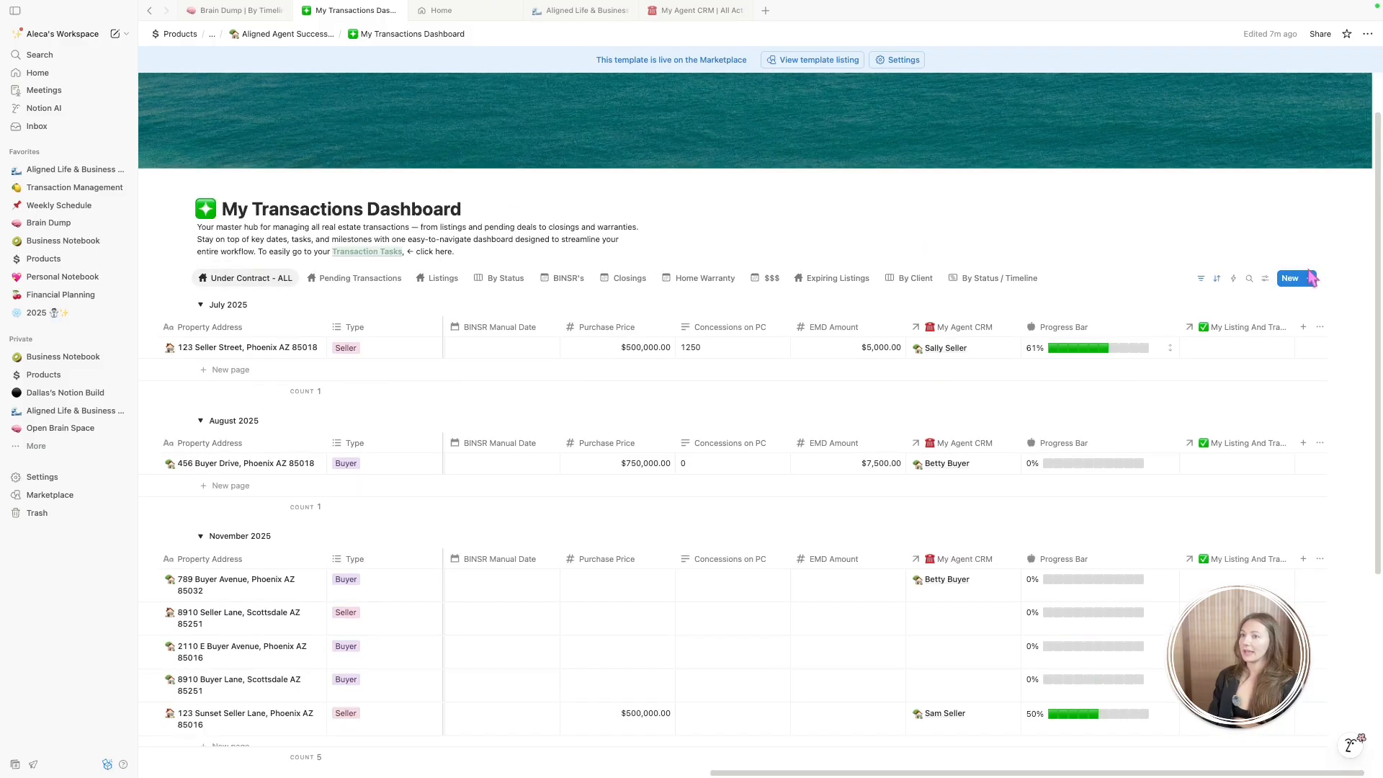
{"action": "left_click", "coordinate": [1310, 278]}
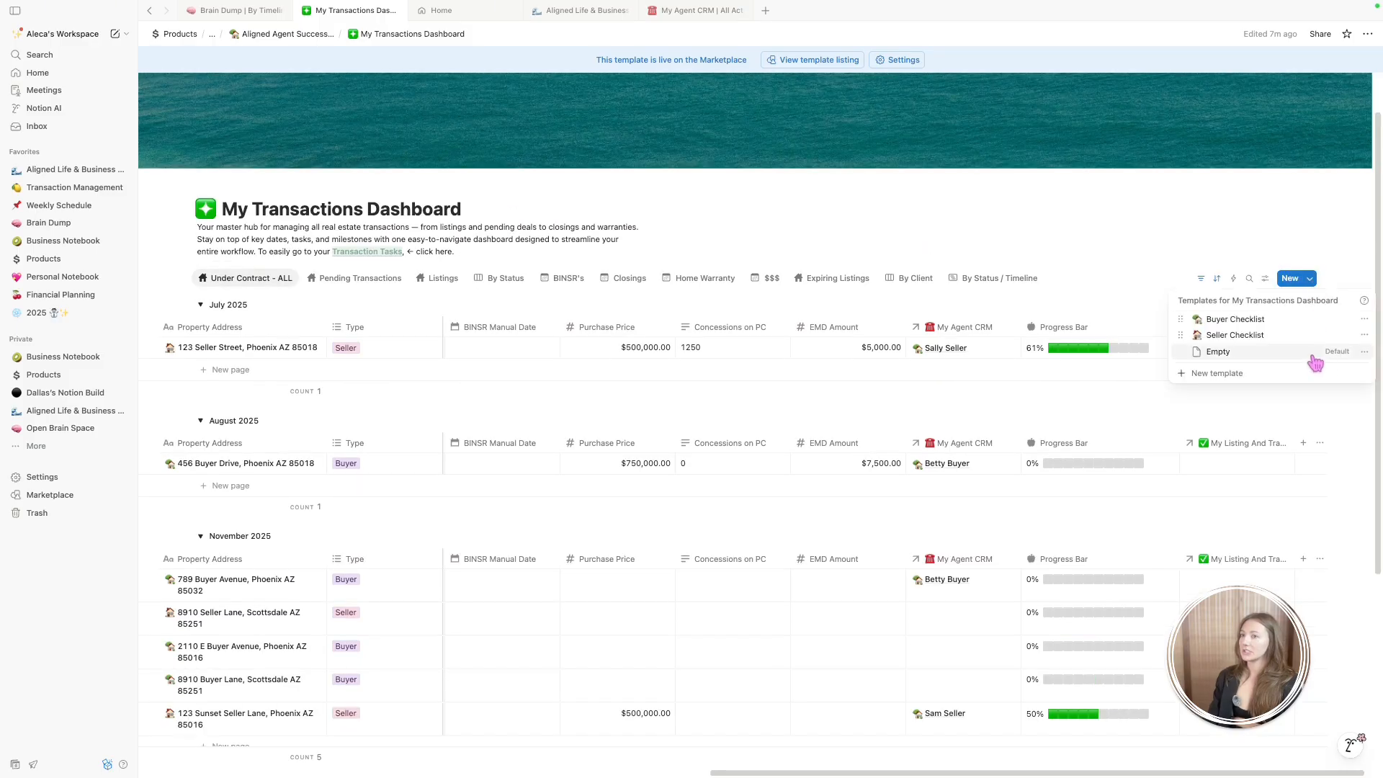
{"action": "left_click", "coordinate": [1246, 325]}
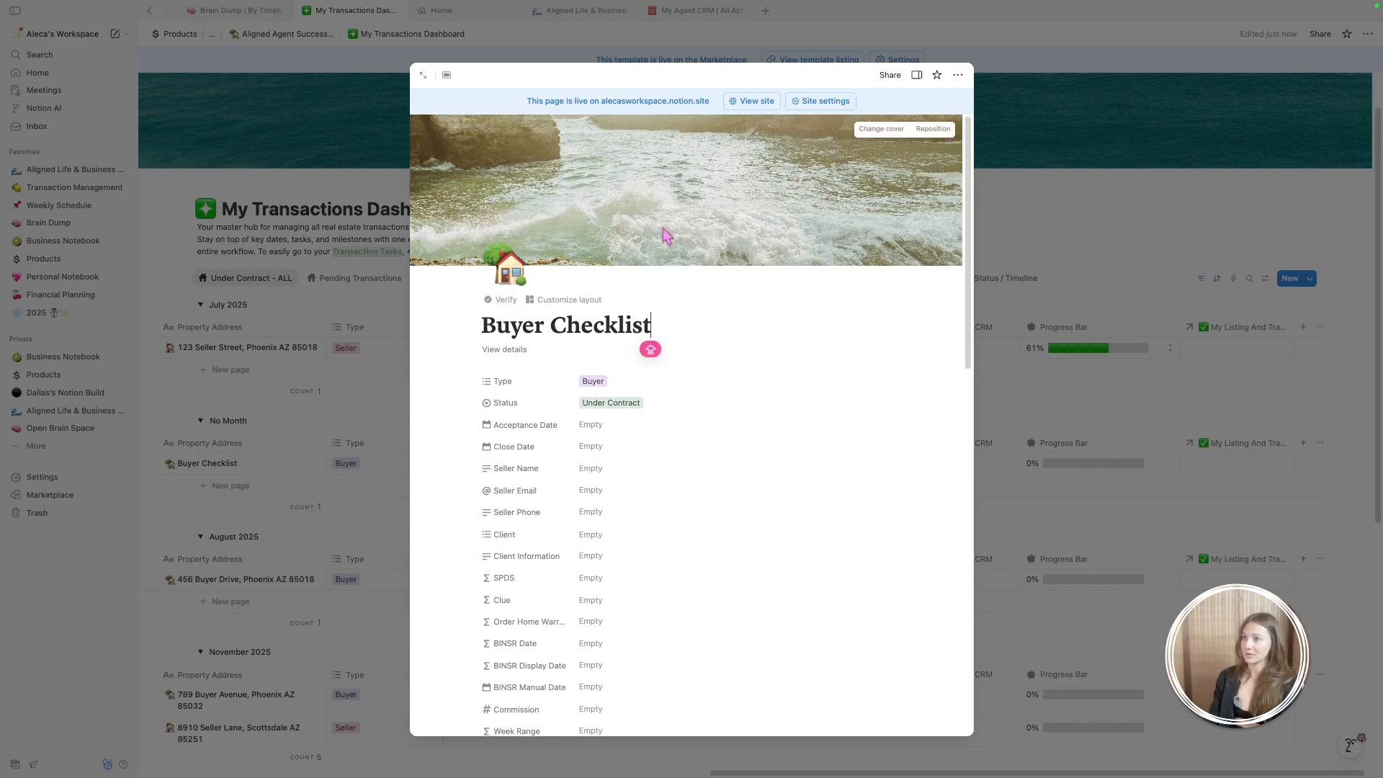
Change the Buyer Checklist transaction's cover to the tropical beach sunrise photo found by searching Unsplash for OCEAN
{"action": "left_click", "coordinate": [882, 129]}
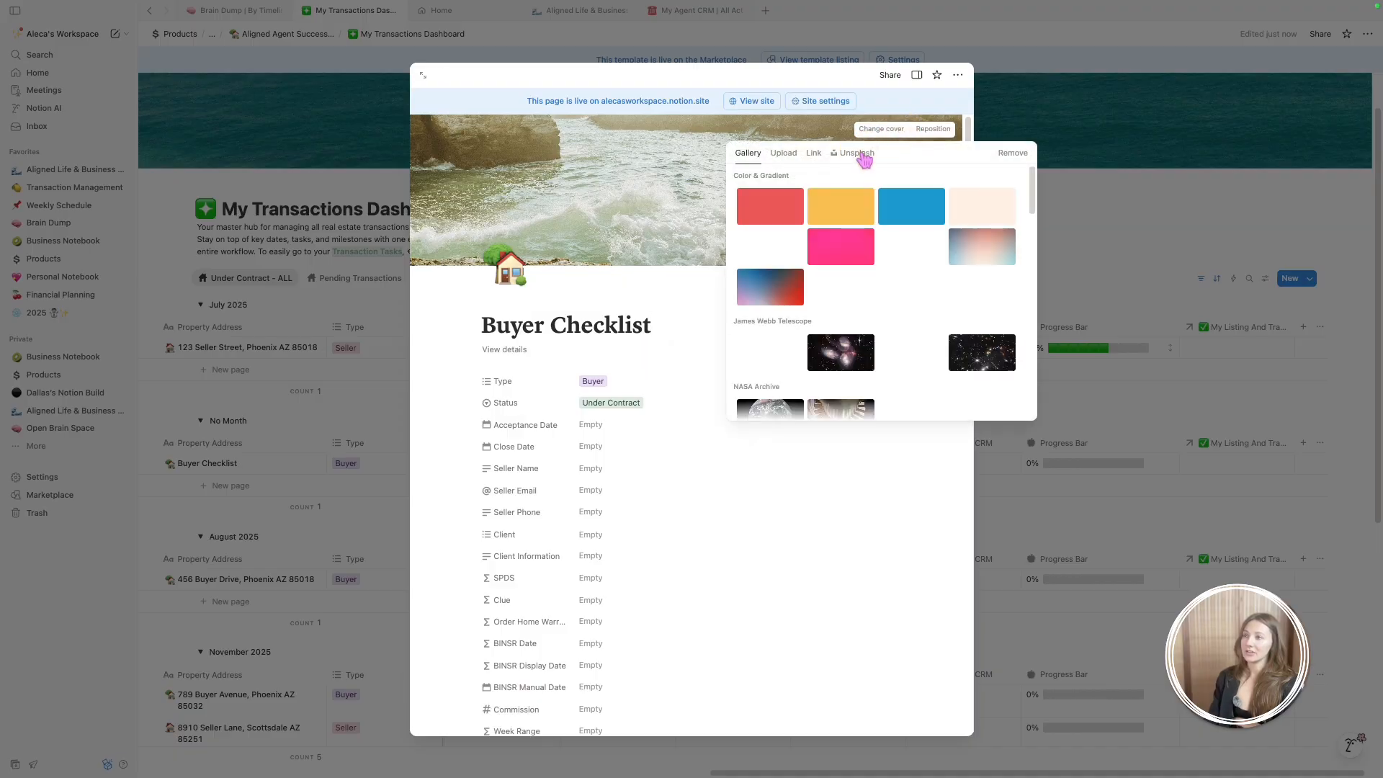
{"action": "left_click", "coordinate": [857, 153]}
{"action": "left_click", "coordinate": [791, 181]}
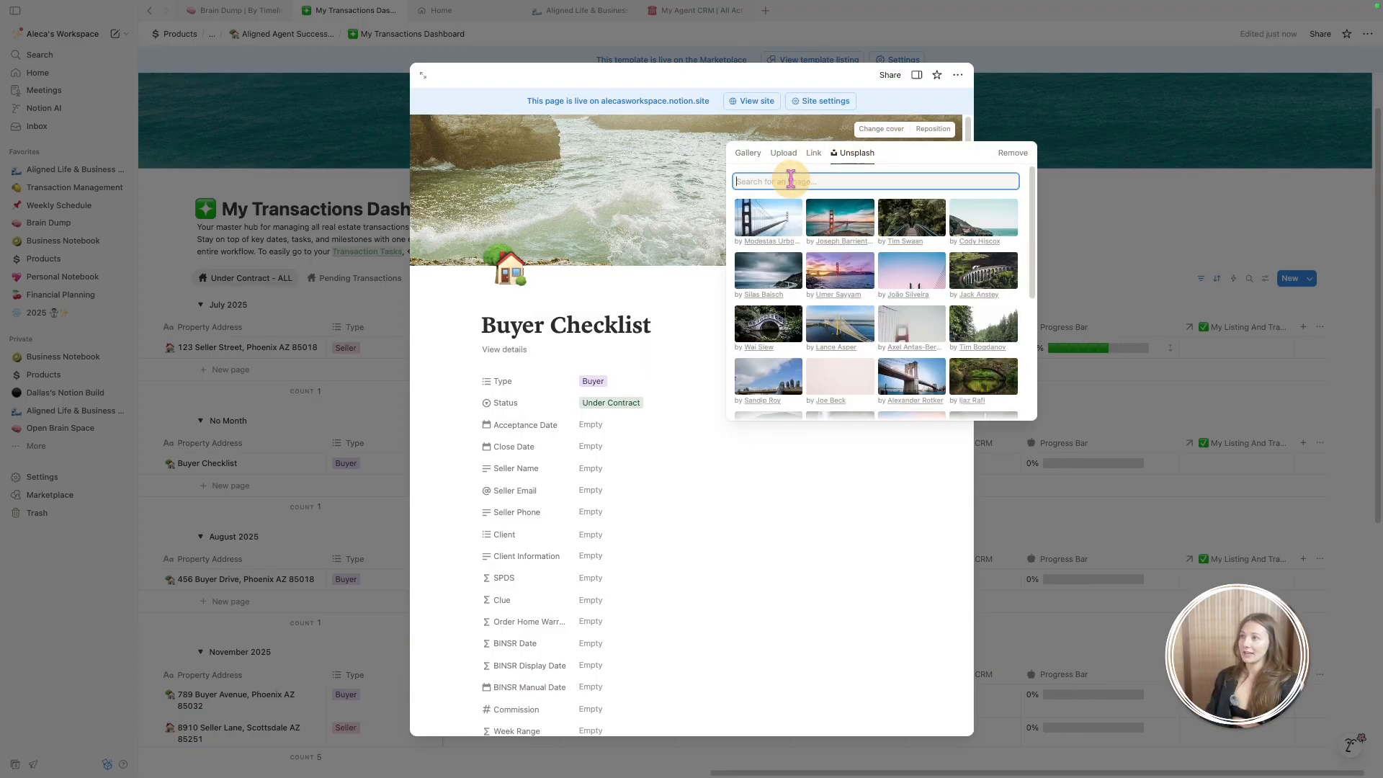
{"action": "type", "text": "OCEAN"}
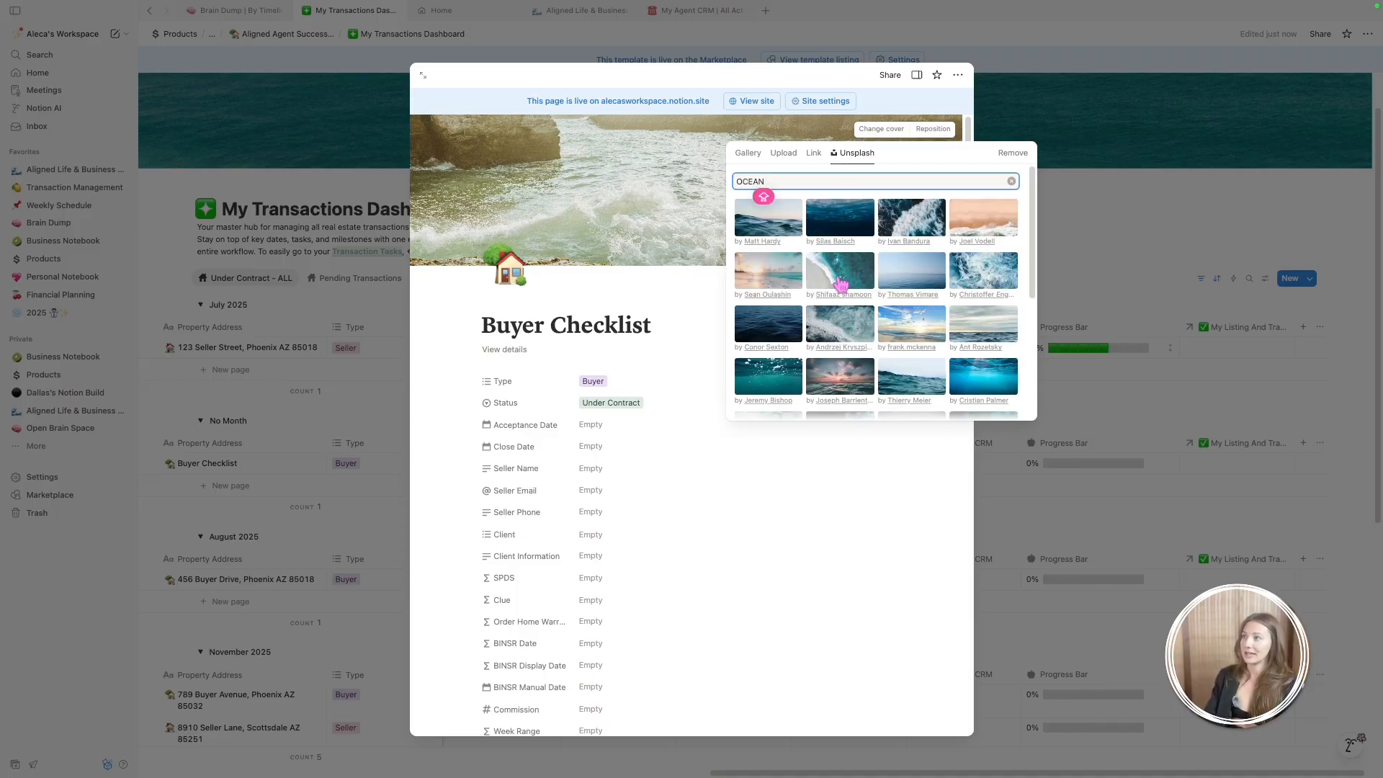
{"action": "left_click", "coordinate": [780, 282]}
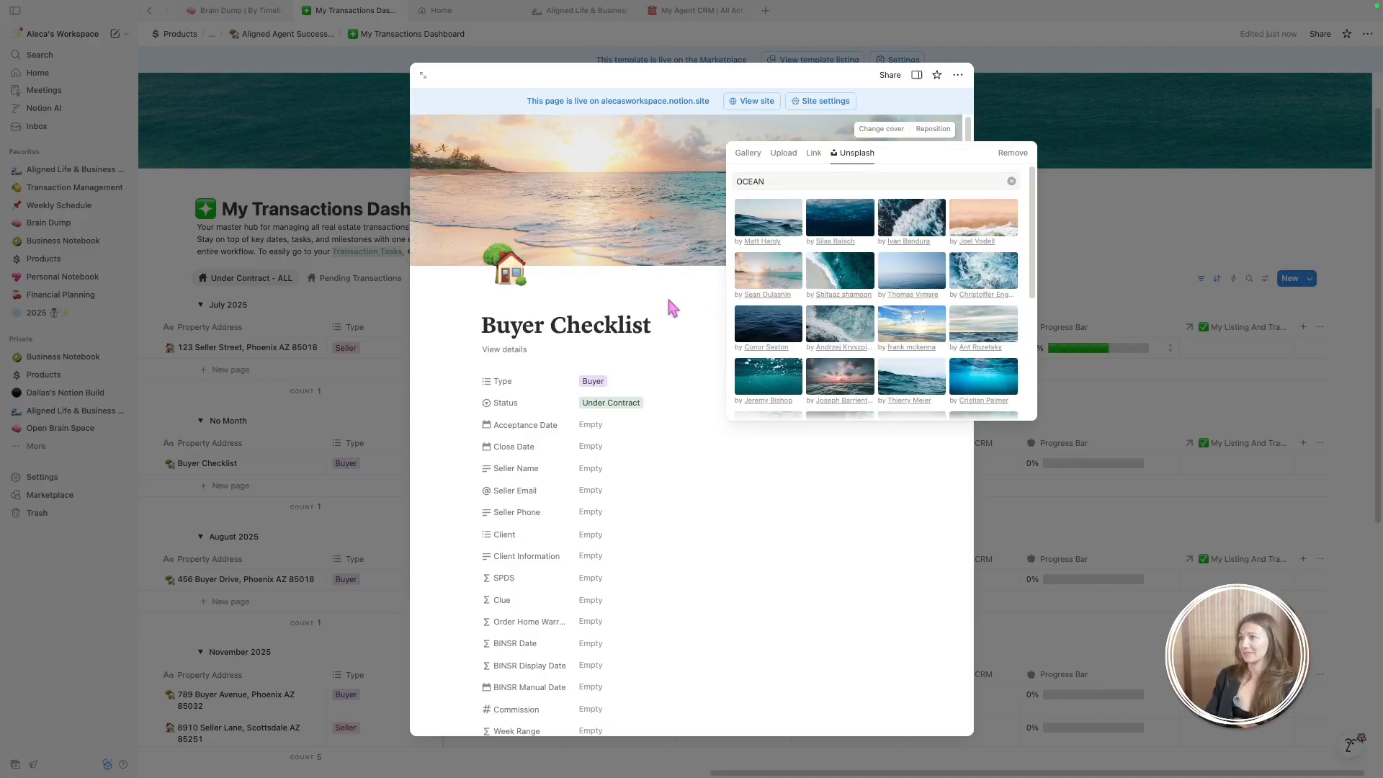
{"action": "left_click", "coordinate": [634, 284]}
Set the Acceptance Date of the Buyer Checklist transaction to November 6, 2025
{"action": "scroll", "coordinate": [636, 324], "scroll_direction": "down", "scroll_amount": 2}
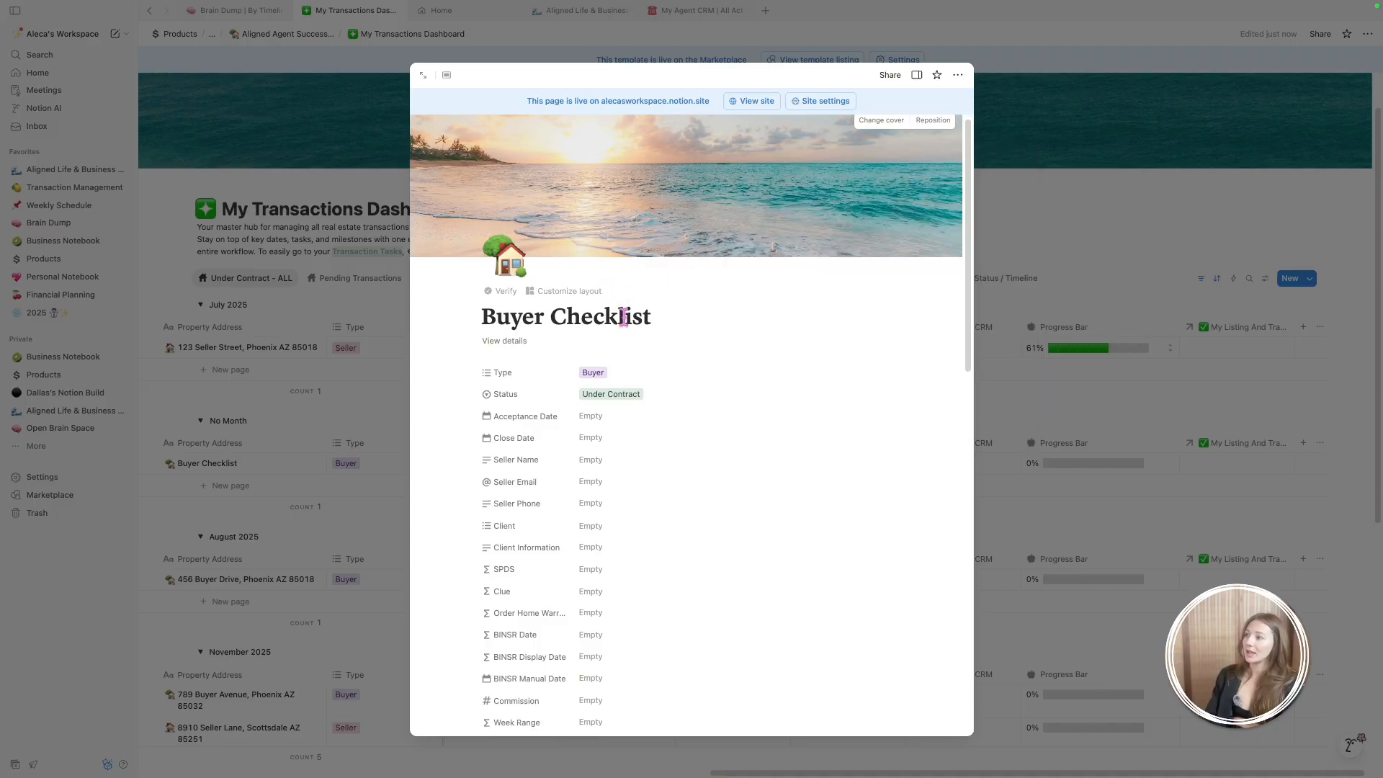
{"action": "scroll", "coordinate": [638, 374], "scroll_direction": "down", "scroll_amount": 7}
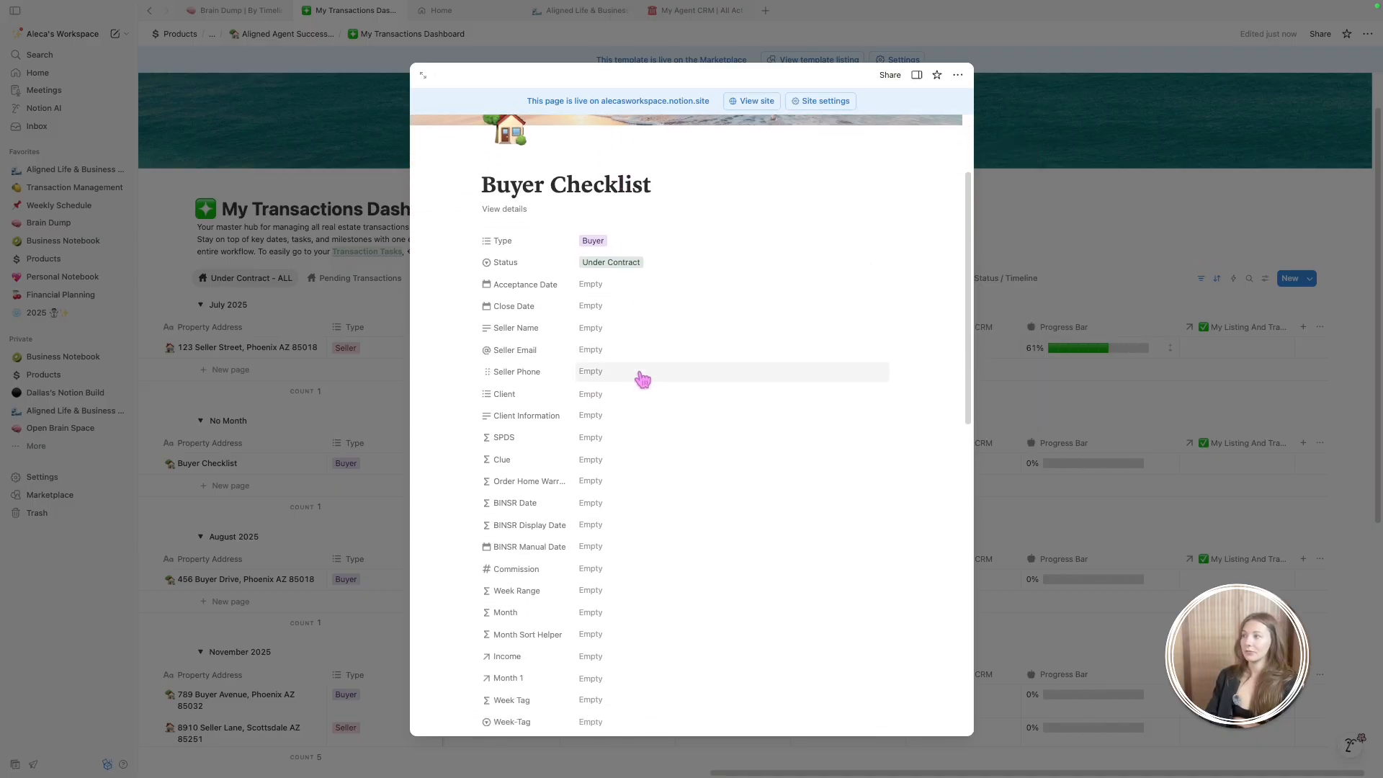
{"action": "scroll", "coordinate": [643, 380], "scroll_direction": "down", "scroll_amount": 5}
{"action": "scroll", "coordinate": [540, 522], "scroll_direction": "up", "scroll_amount": 11}
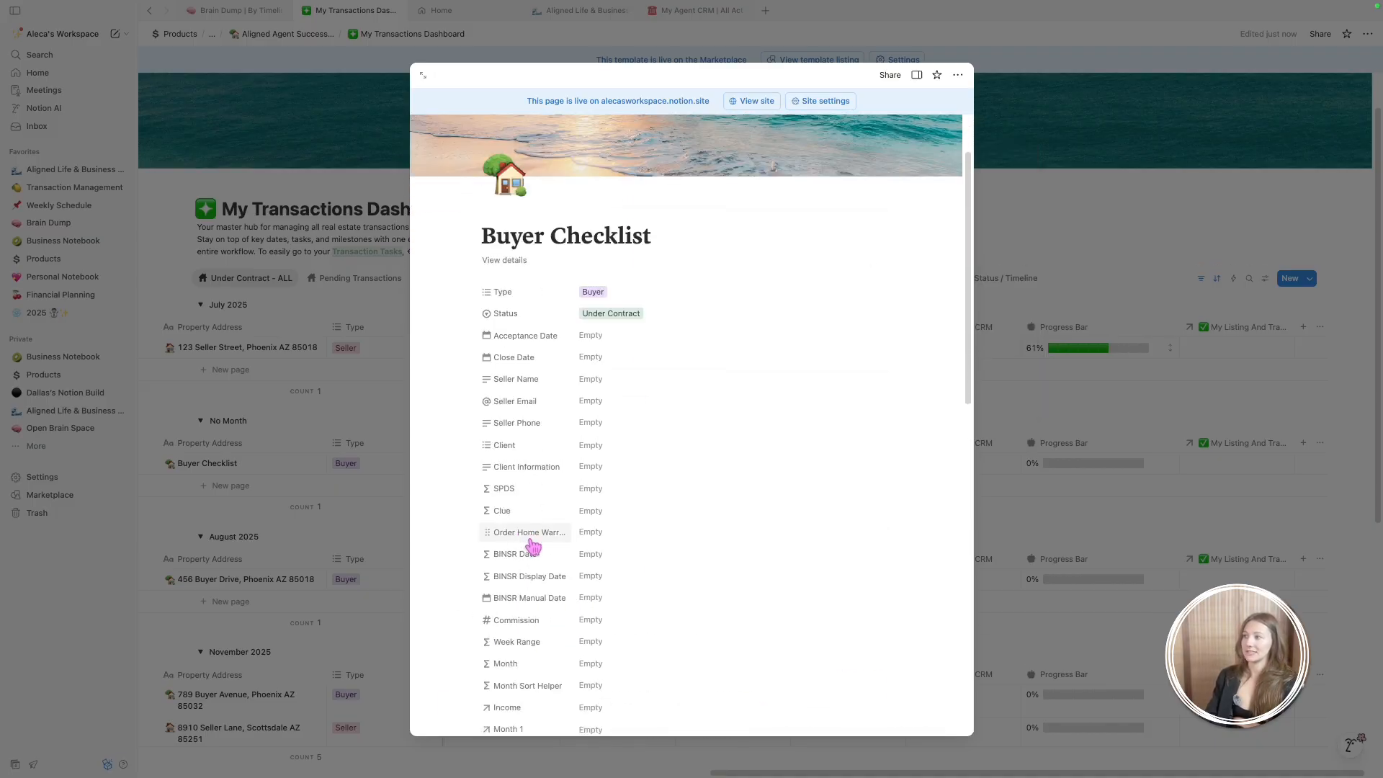
{"action": "left_click", "coordinate": [603, 357]}
{"action": "left_click", "coordinate": [650, 430]}
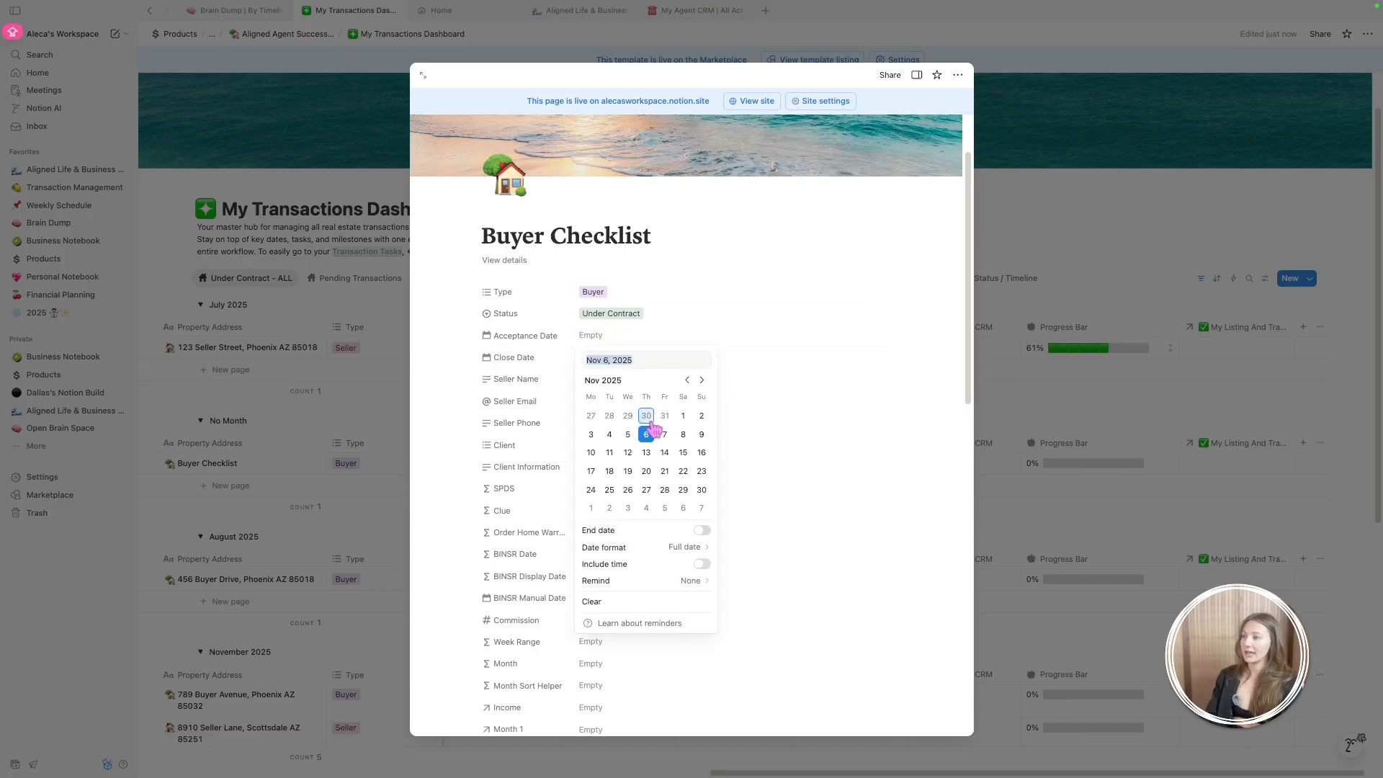
{"action": "left_click", "coordinate": [697, 270]}
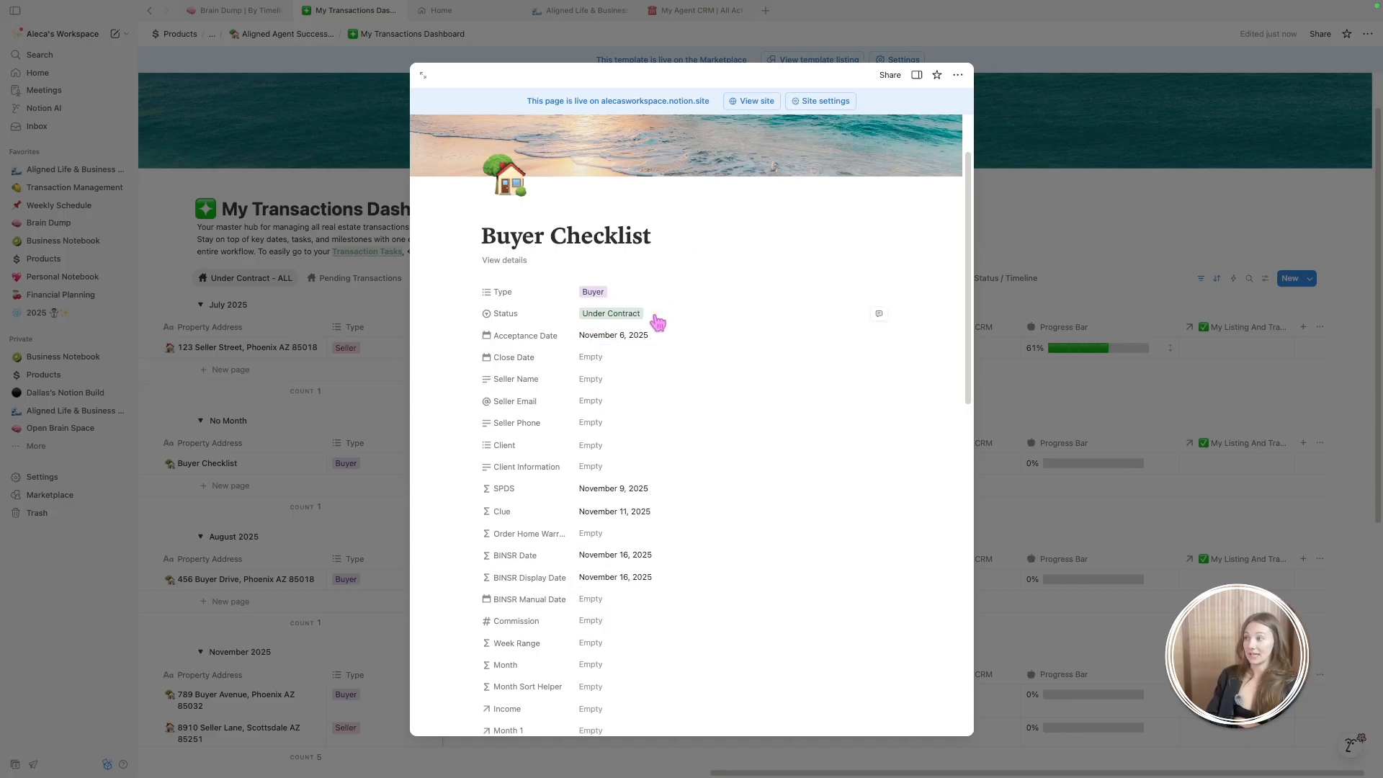
Set the Close Date of the Buyer Checklist transaction to December 31, 2025
{"action": "left_click", "coordinate": [612, 358]}
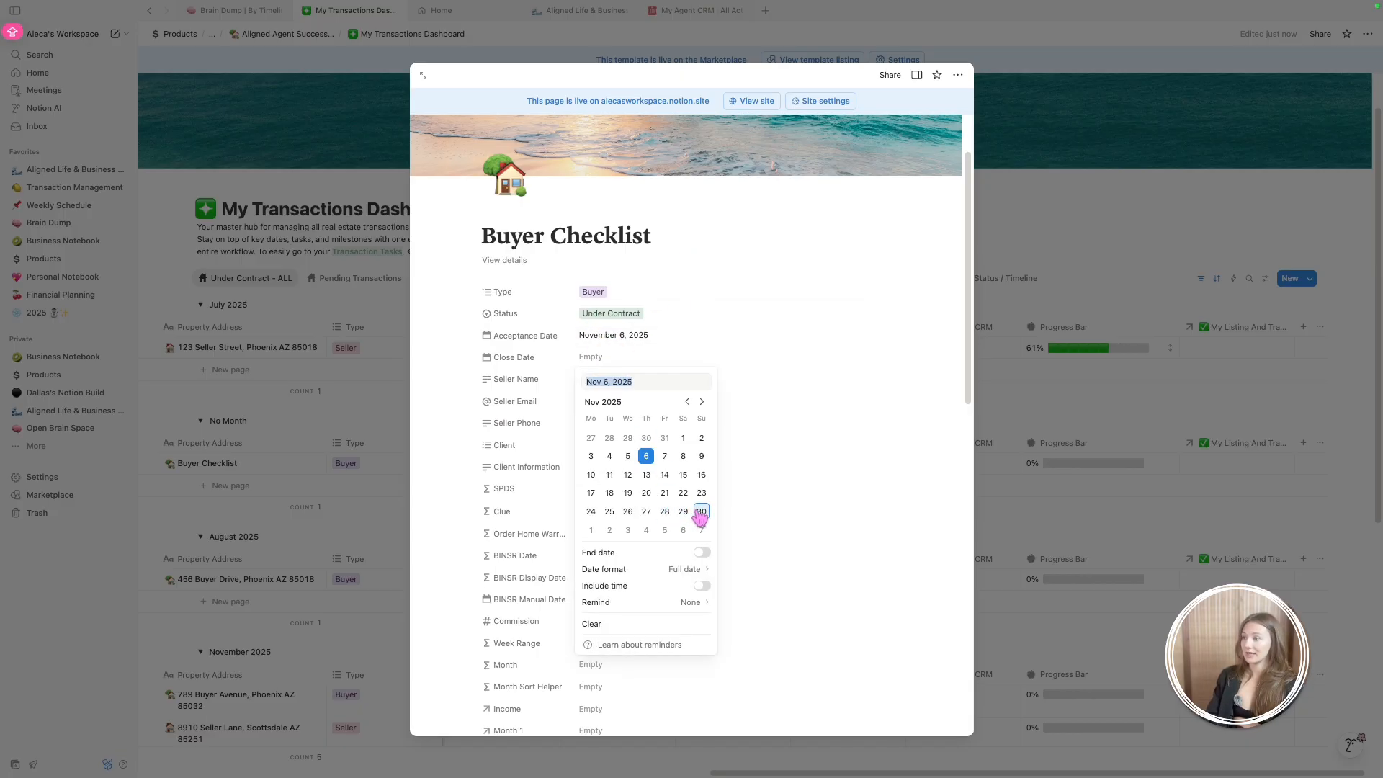
{"action": "left_click", "coordinate": [705, 407]}
{"action": "left_click", "coordinate": [627, 511]}
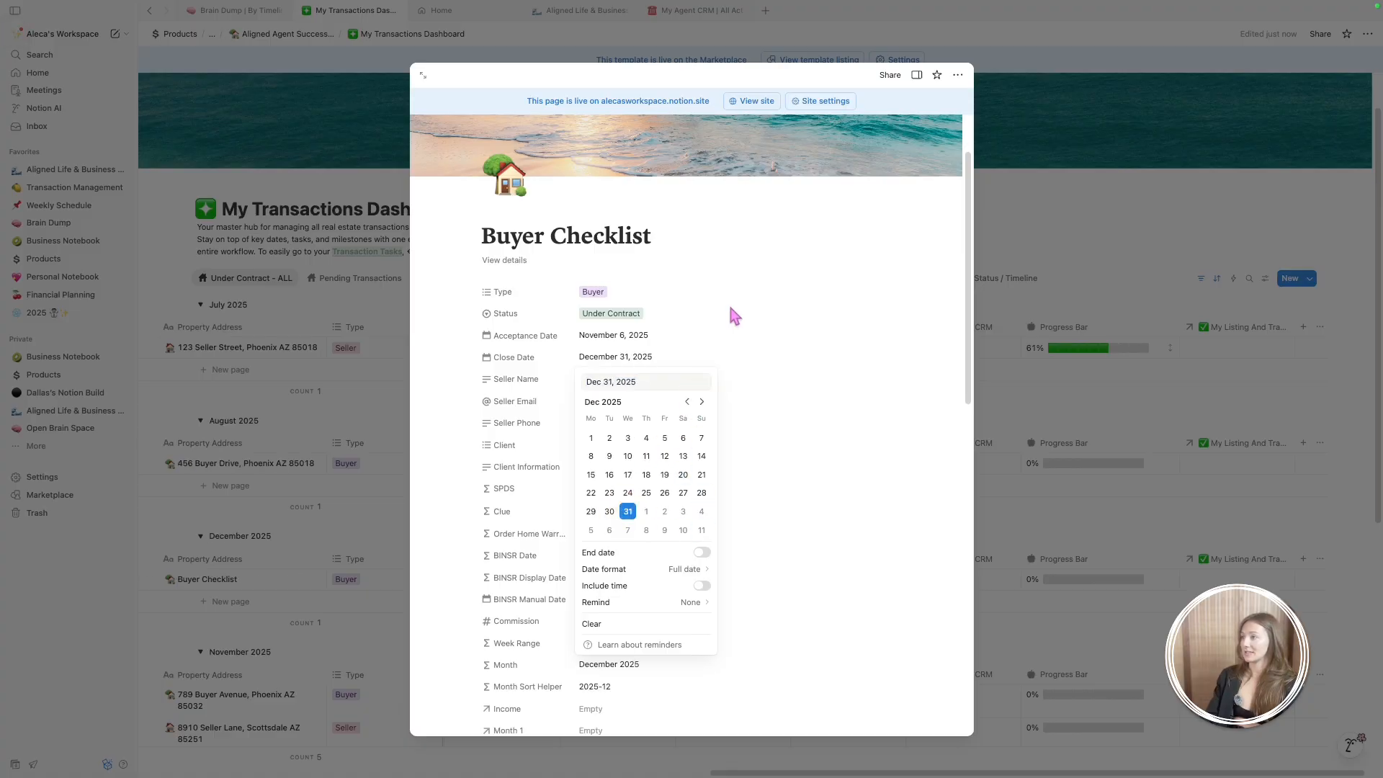
{"action": "left_click", "coordinate": [729, 309]}
Expand the 13 hidden properties of the Buyer Checklist transaction and look through the full property list
{"action": "scroll", "coordinate": [692, 371], "scroll_direction": "down", "scroll_amount": 1}
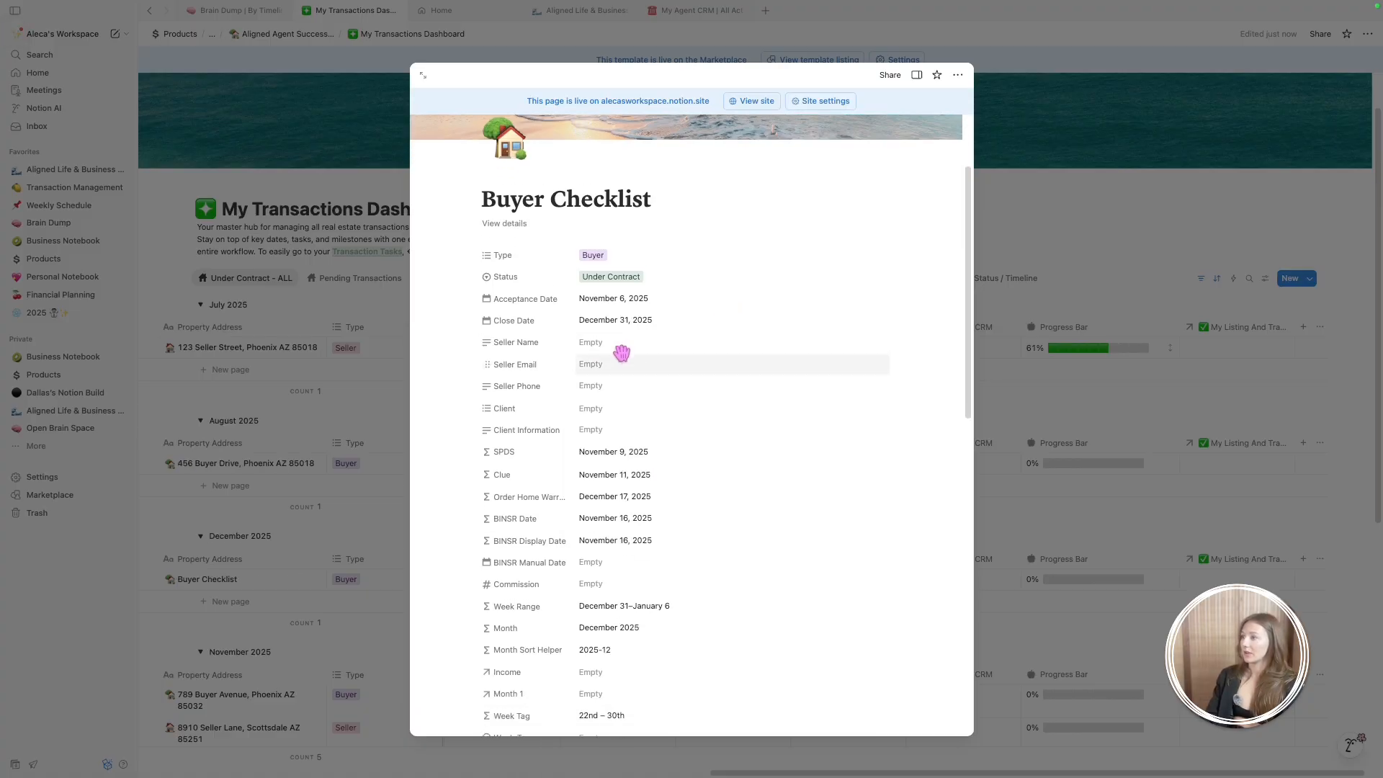
{"action": "left_click", "coordinate": [633, 353]}
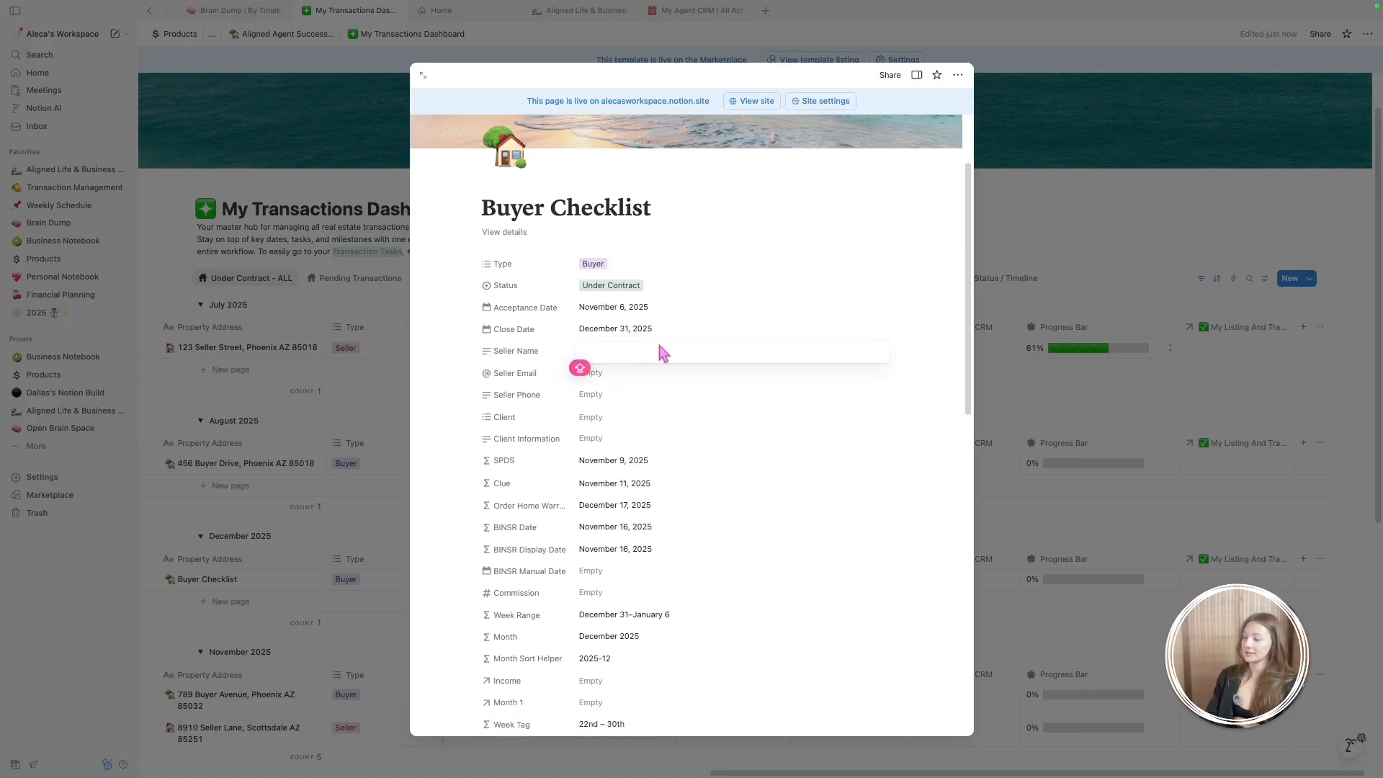
{"action": "left_click", "coordinate": [684, 299]}
{"action": "scroll", "coordinate": [611, 392], "scroll_direction": "down", "scroll_amount": 6}
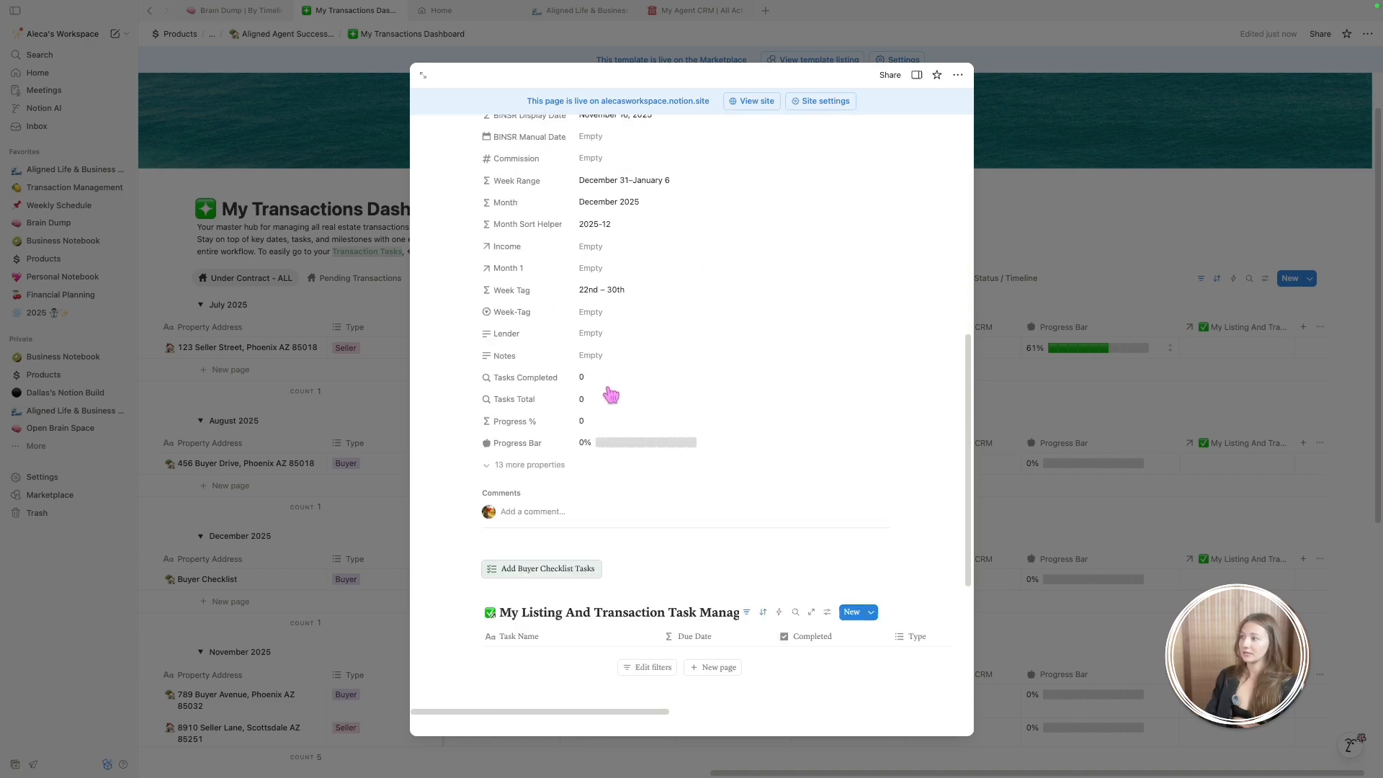
{"action": "left_click", "coordinate": [554, 467]}
{"action": "scroll", "coordinate": [621, 365], "scroll_direction": "up", "scroll_amount": 10}
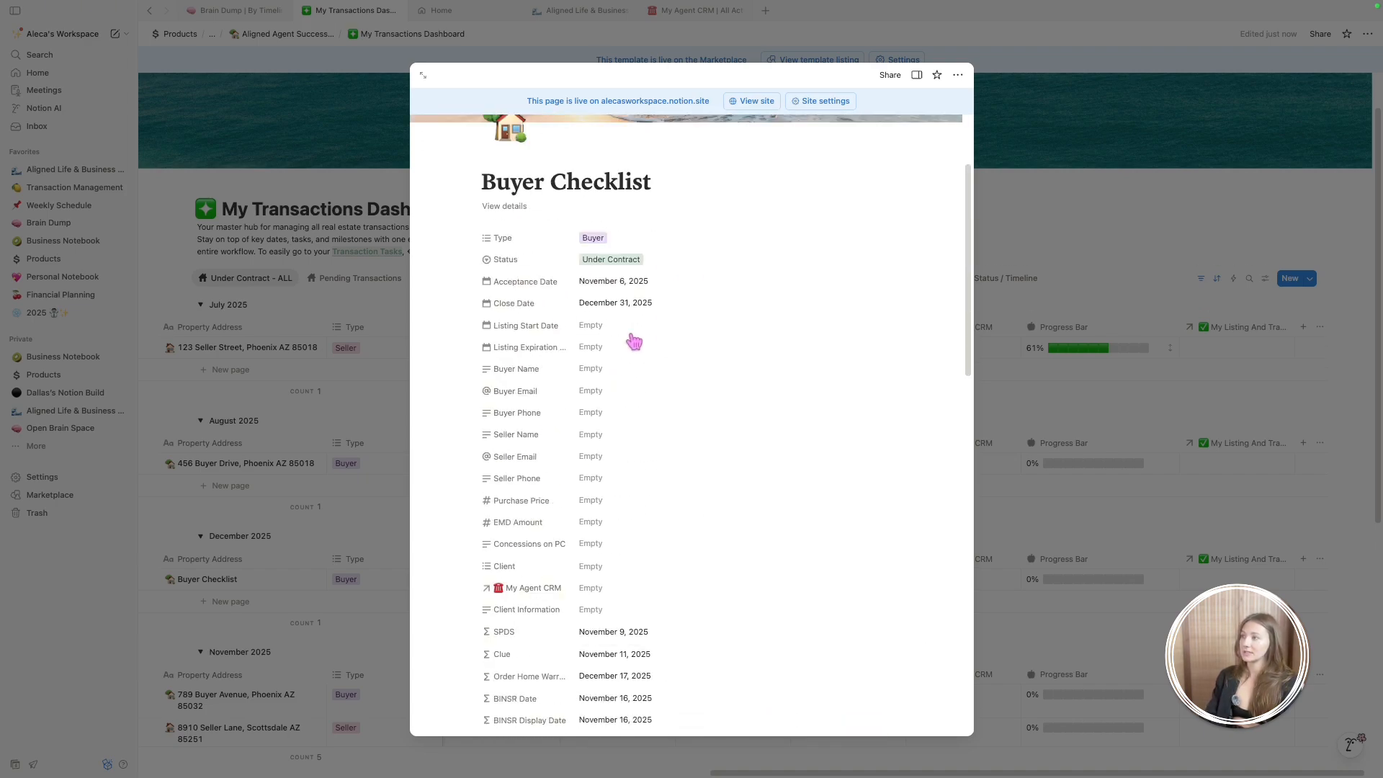
{"action": "scroll", "coordinate": [504, 468], "scroll_direction": "down", "scroll_amount": 10}
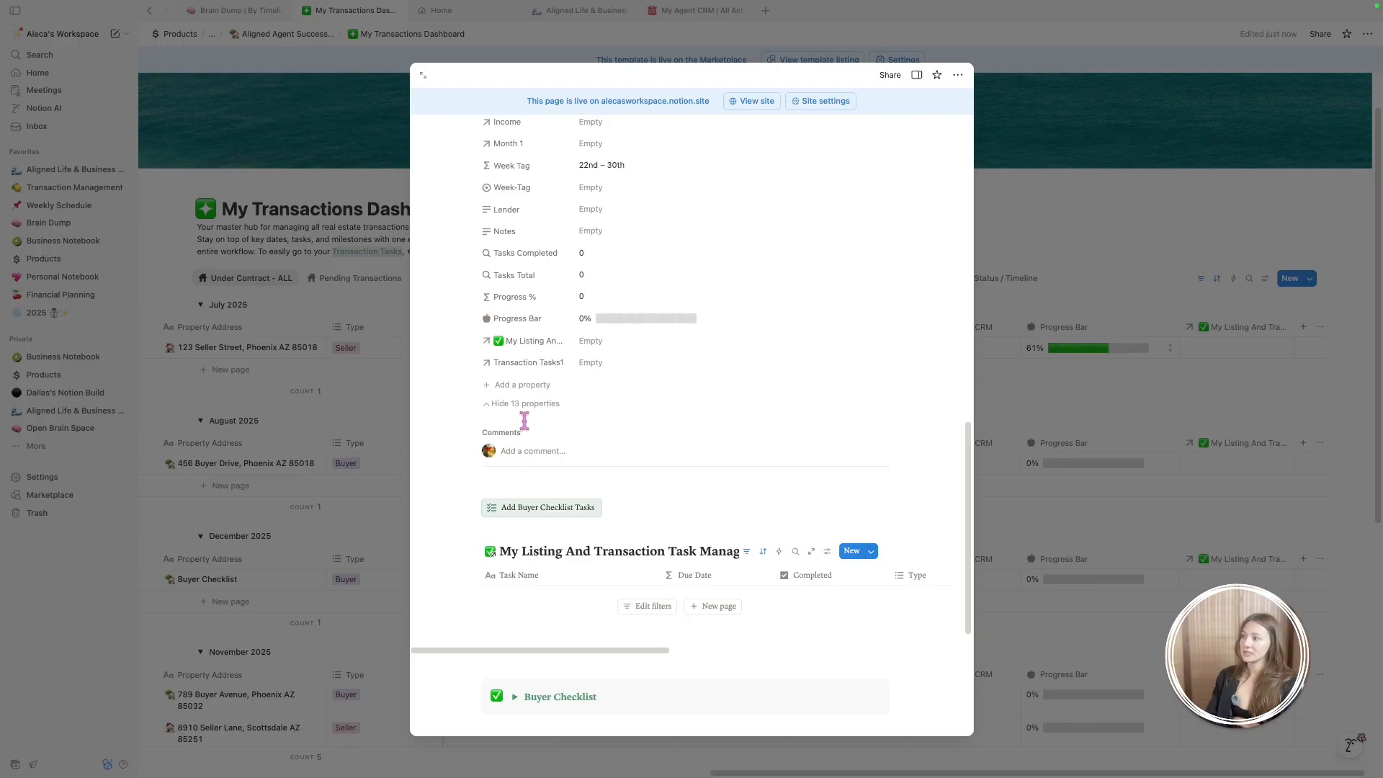
{"action": "scroll", "coordinate": [577, 409], "scroll_direction": "up", "scroll_amount": 10}
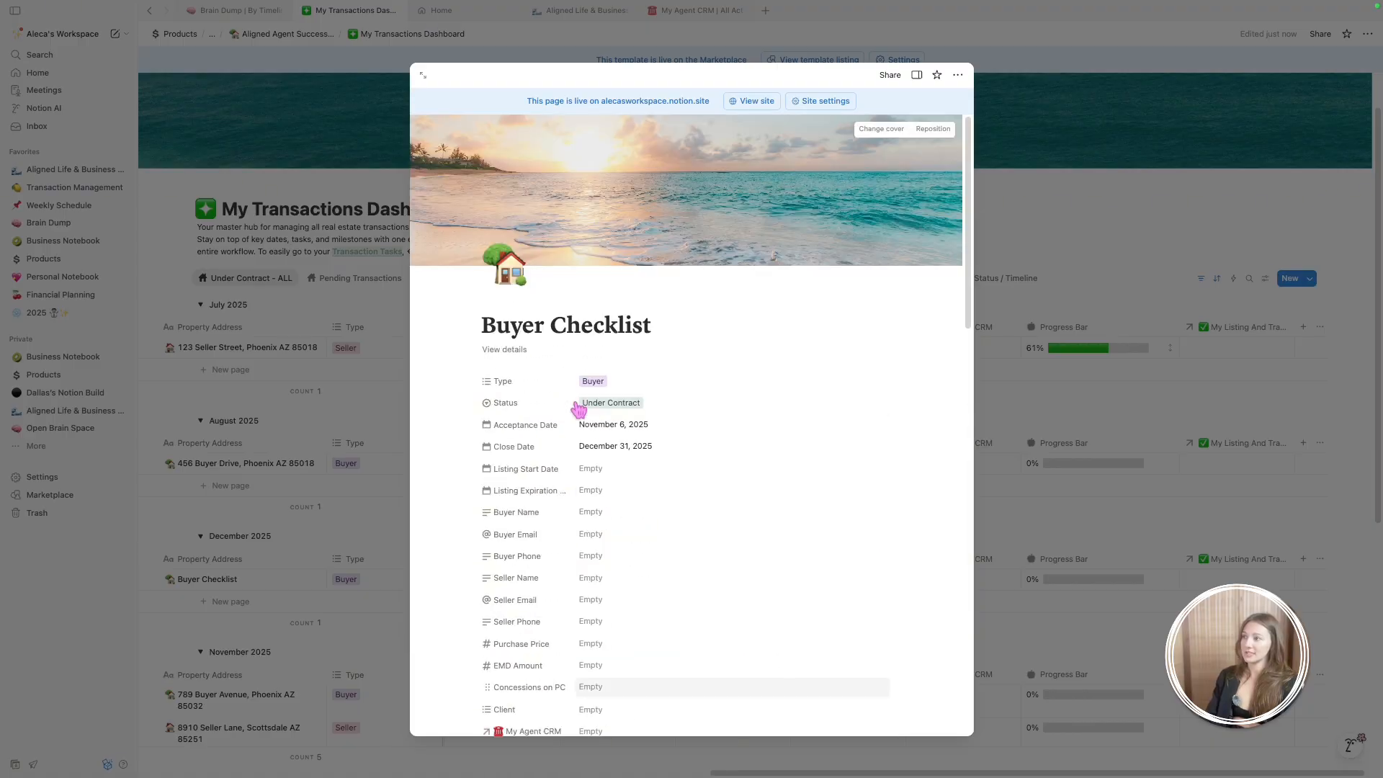
Fill in the buyer's name, e-mail address and phone number in the Buyer Name, Buyer Email and Buyer Phone properties
{"action": "scroll", "coordinate": [577, 403], "scroll_direction": "down", "scroll_amount": 2}
{"action": "left_click", "coordinate": [619, 410]}
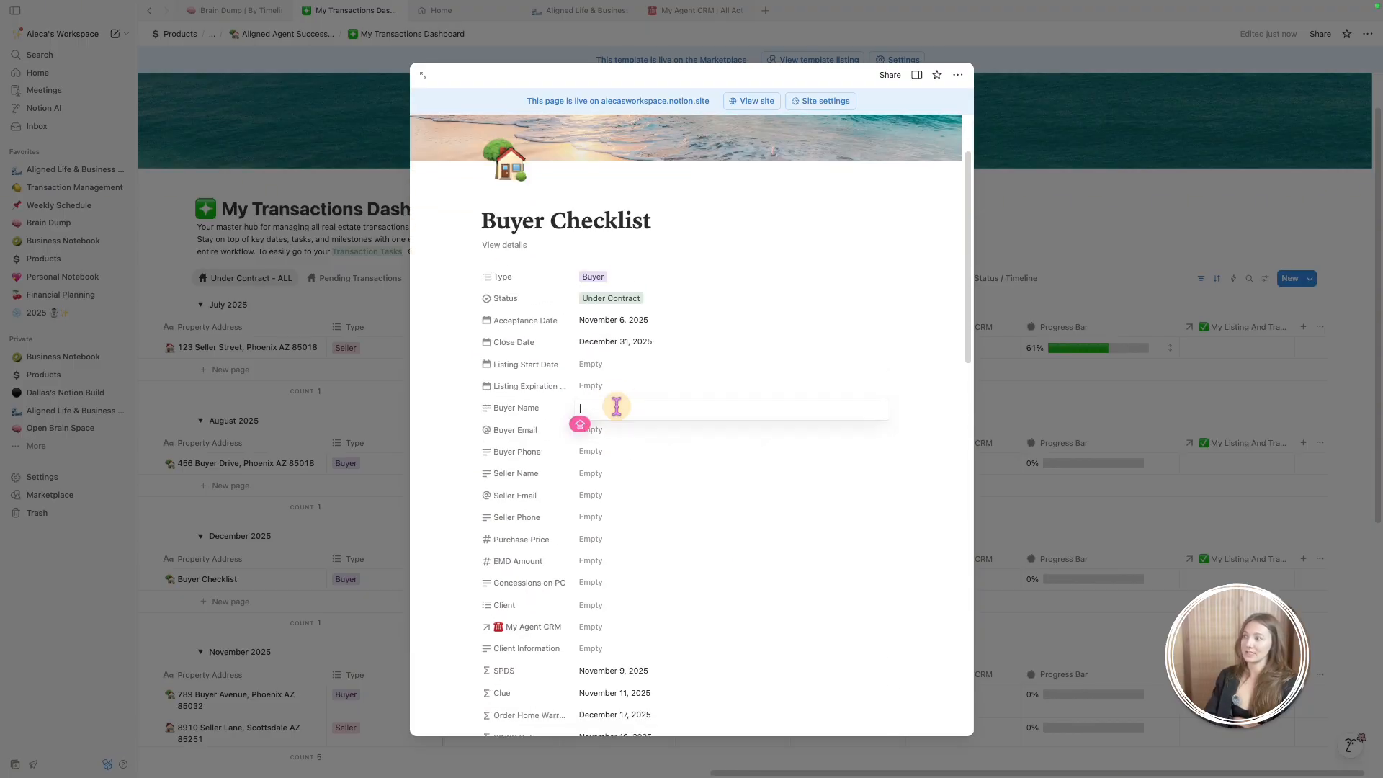
{"action": "type", "text": "bET"}
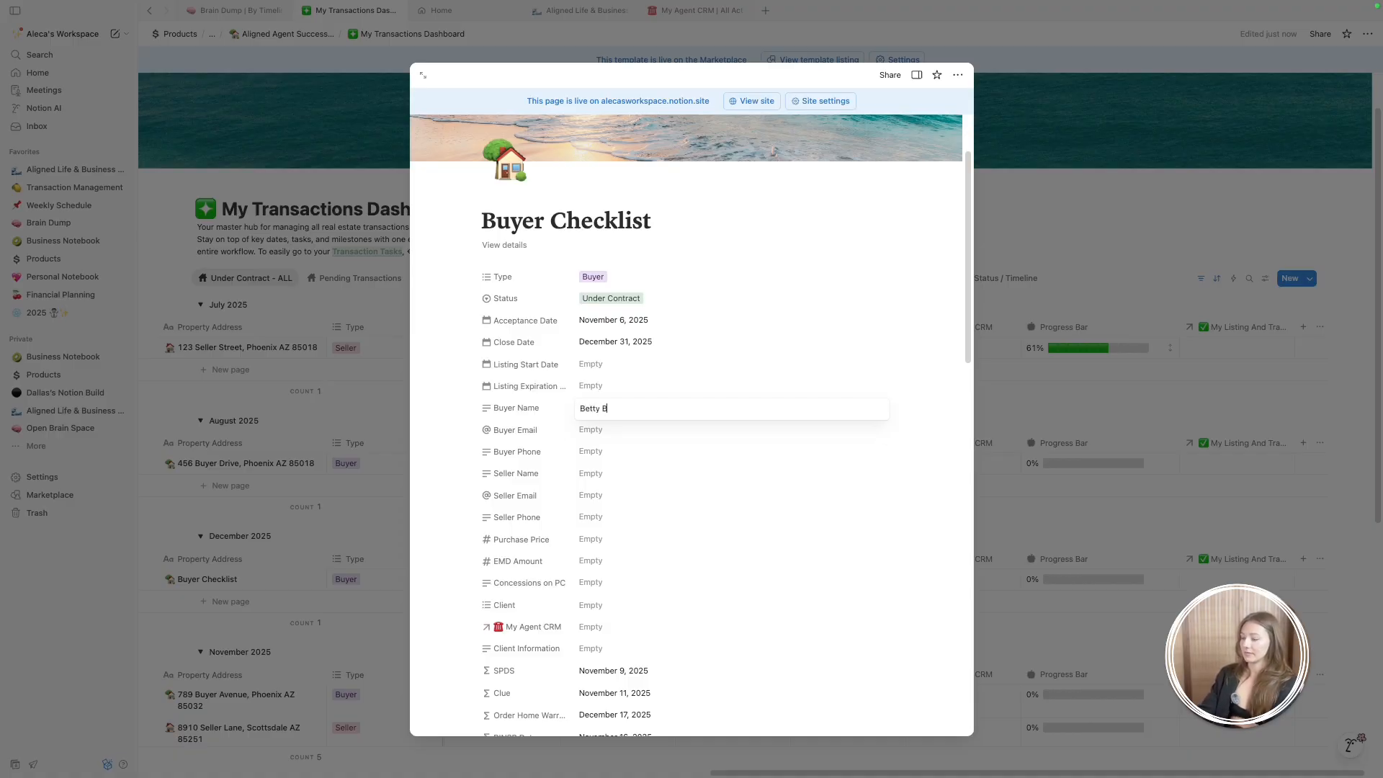
{"action": "left_click", "coordinate": [623, 427]}
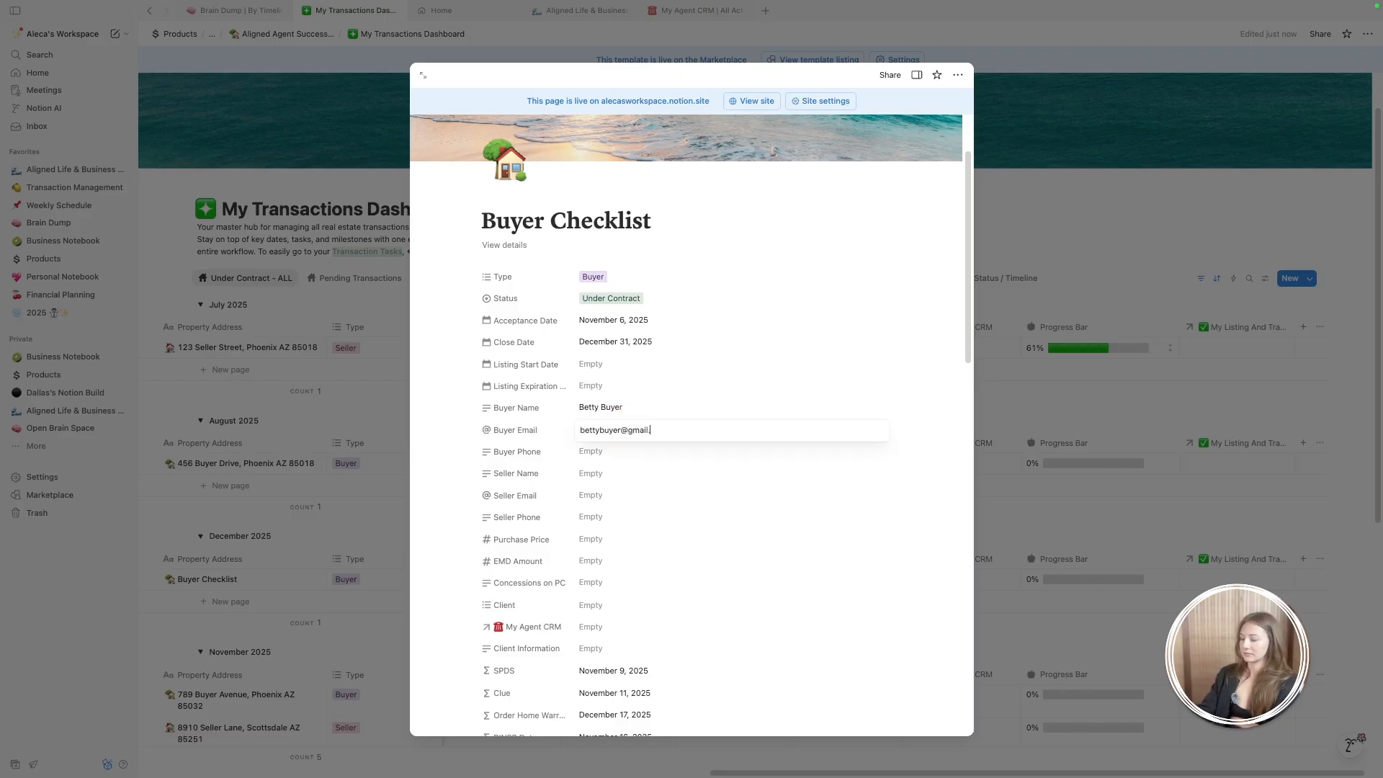
{"action": "left_click", "coordinate": [634, 451]}
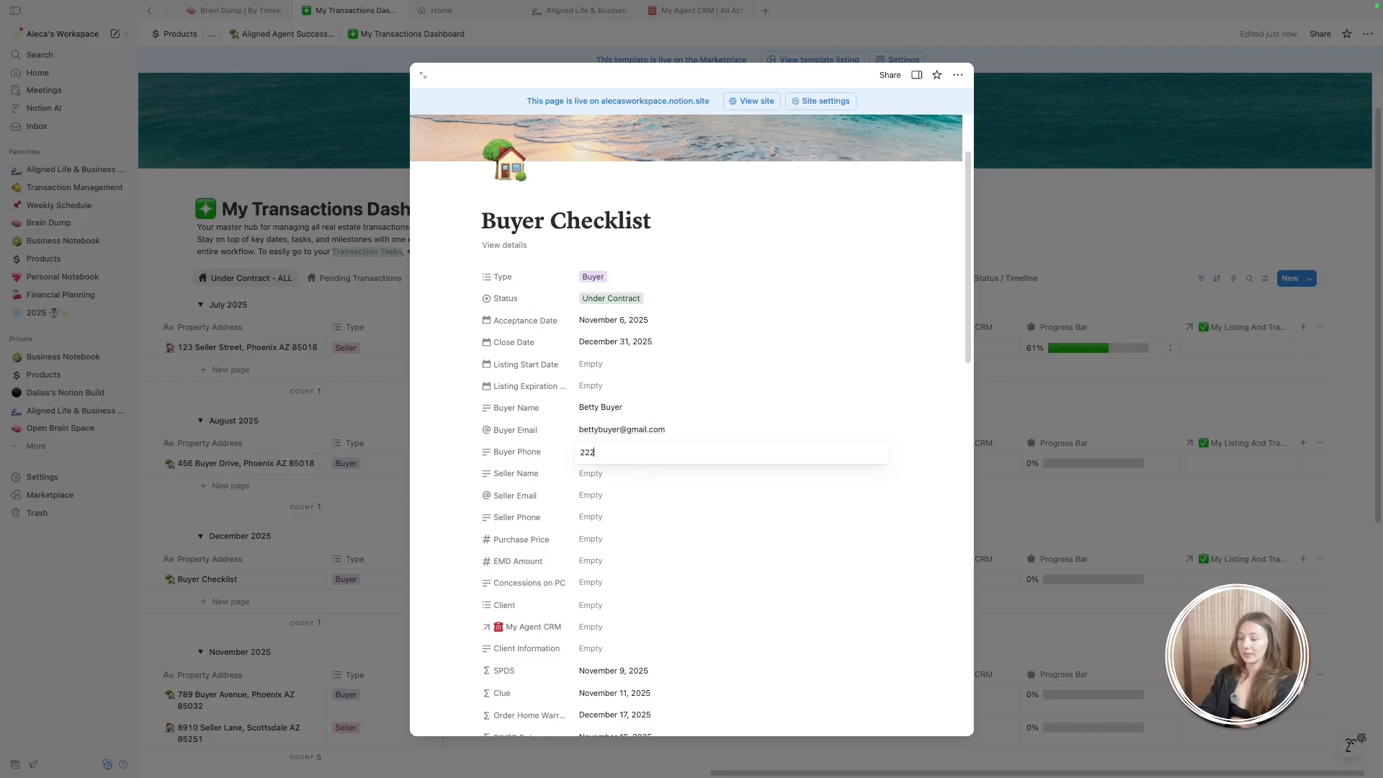
{"action": "type", "text": "222-333-444"}
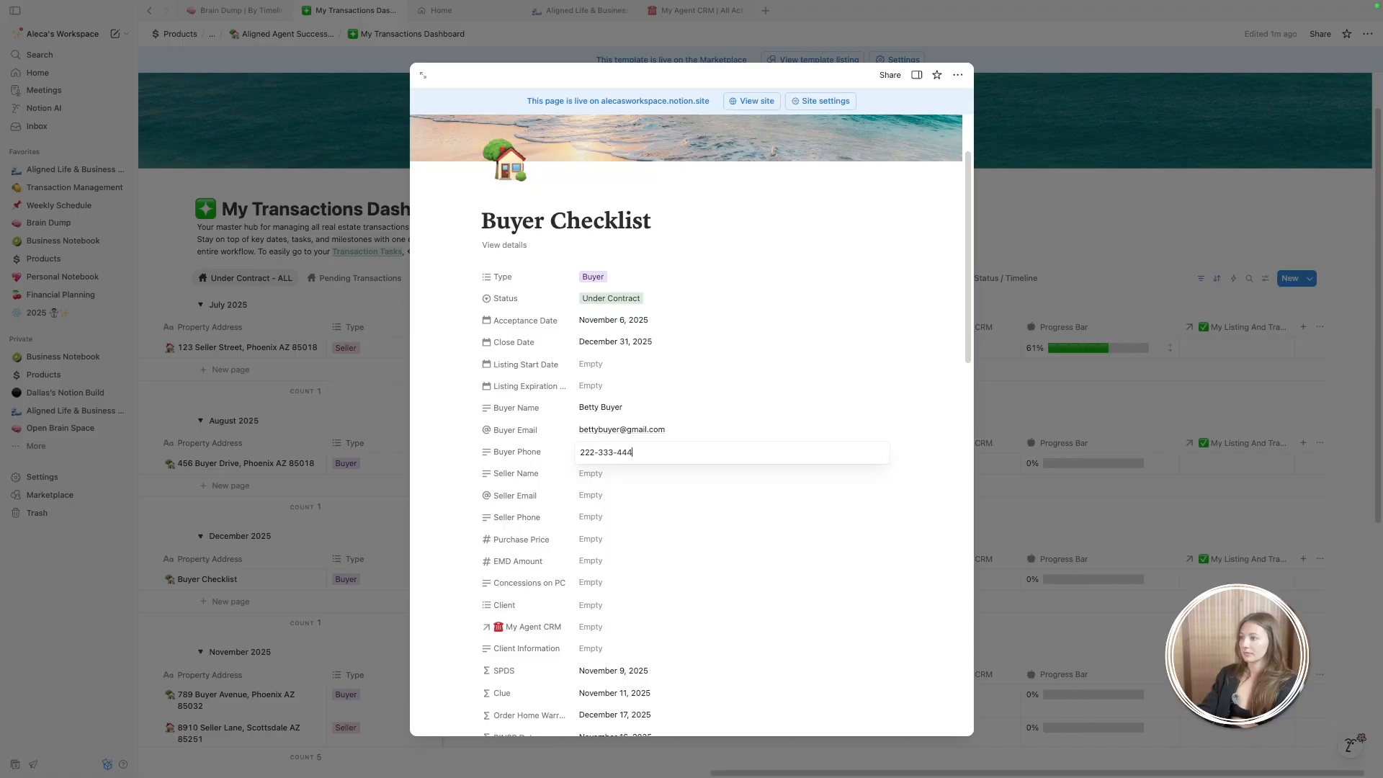
{"action": "type", "text": "4"}
{"action": "key", "text": "Return"}
Create a new option with the buyer's full name in the Client property and assign it to the transaction
{"action": "scroll", "coordinate": [649, 442], "scroll_direction": "down", "scroll_amount": 2}
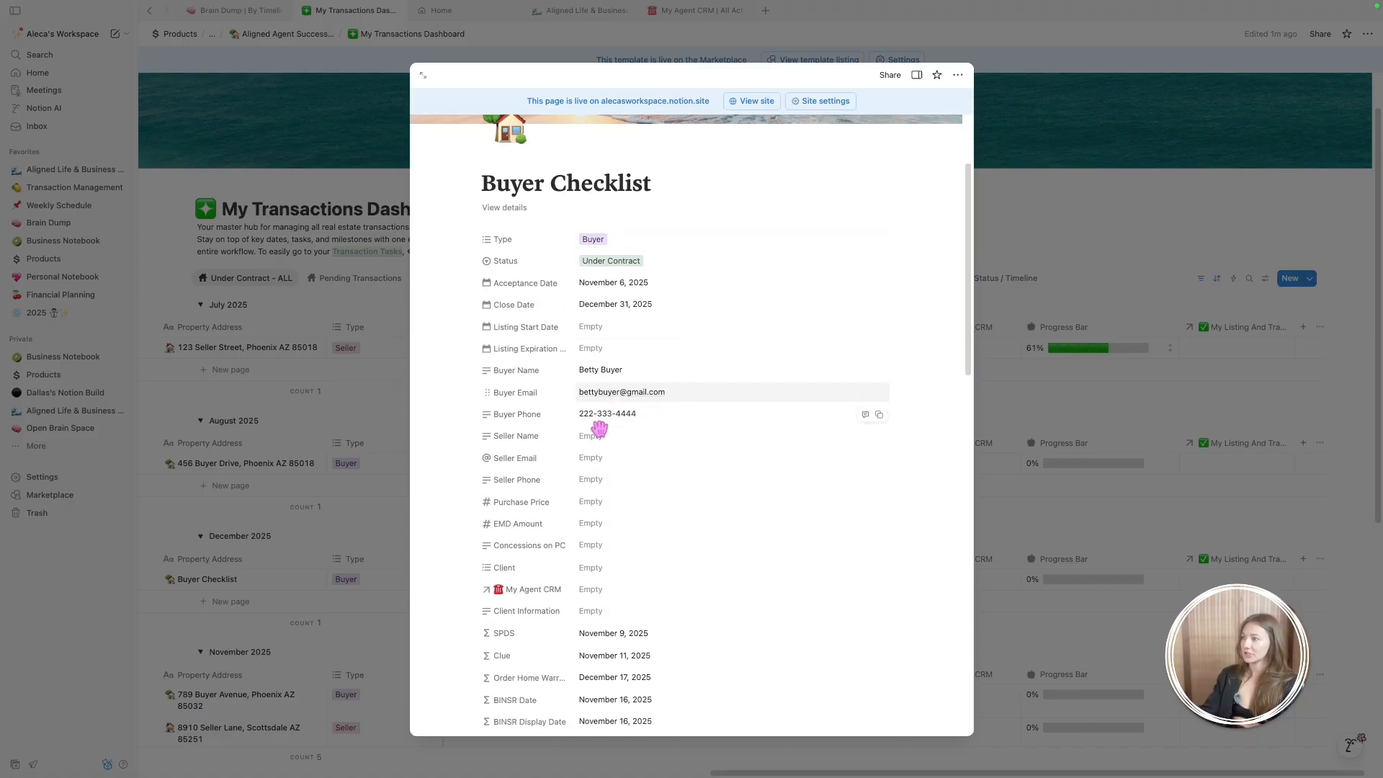
{"action": "scroll", "coordinate": [599, 430], "scroll_direction": "down", "scroll_amount": 3}
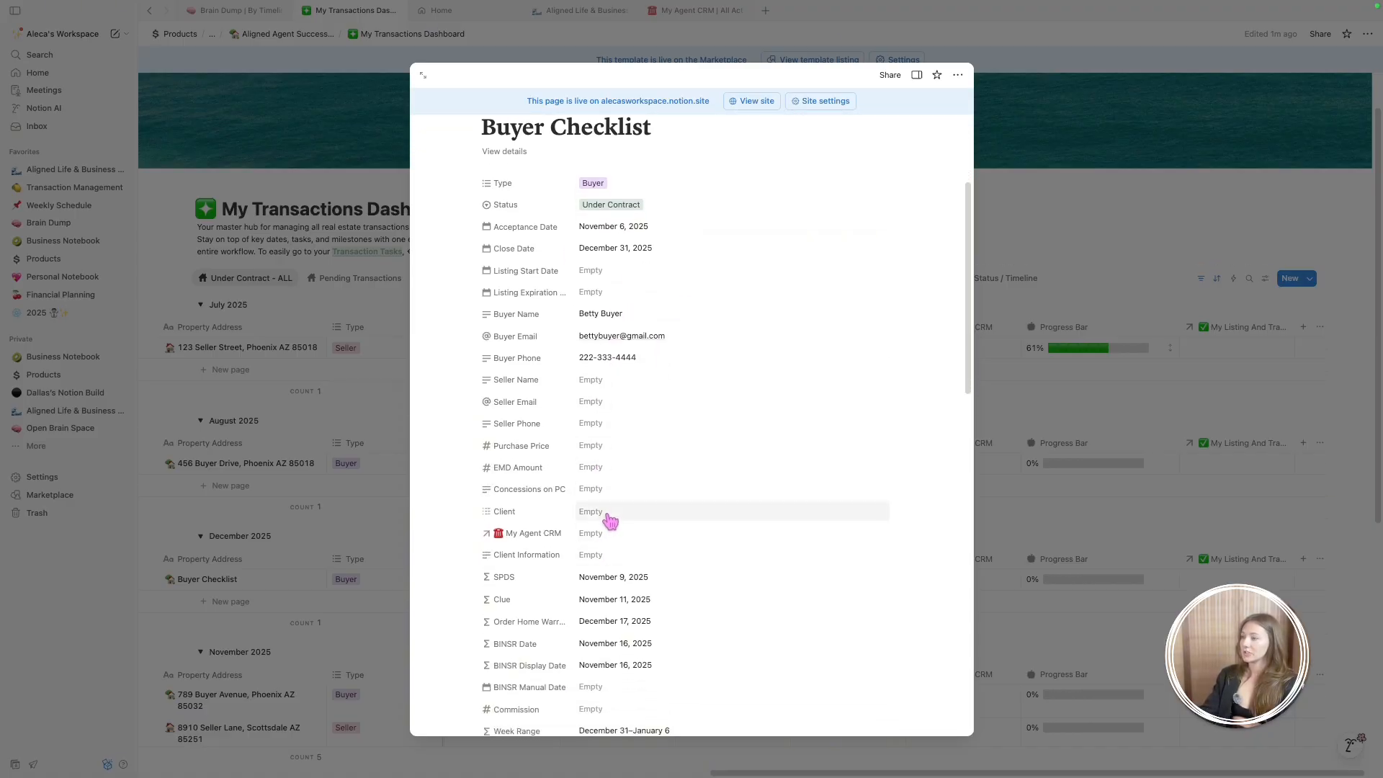
{"action": "left_click", "coordinate": [609, 517]}
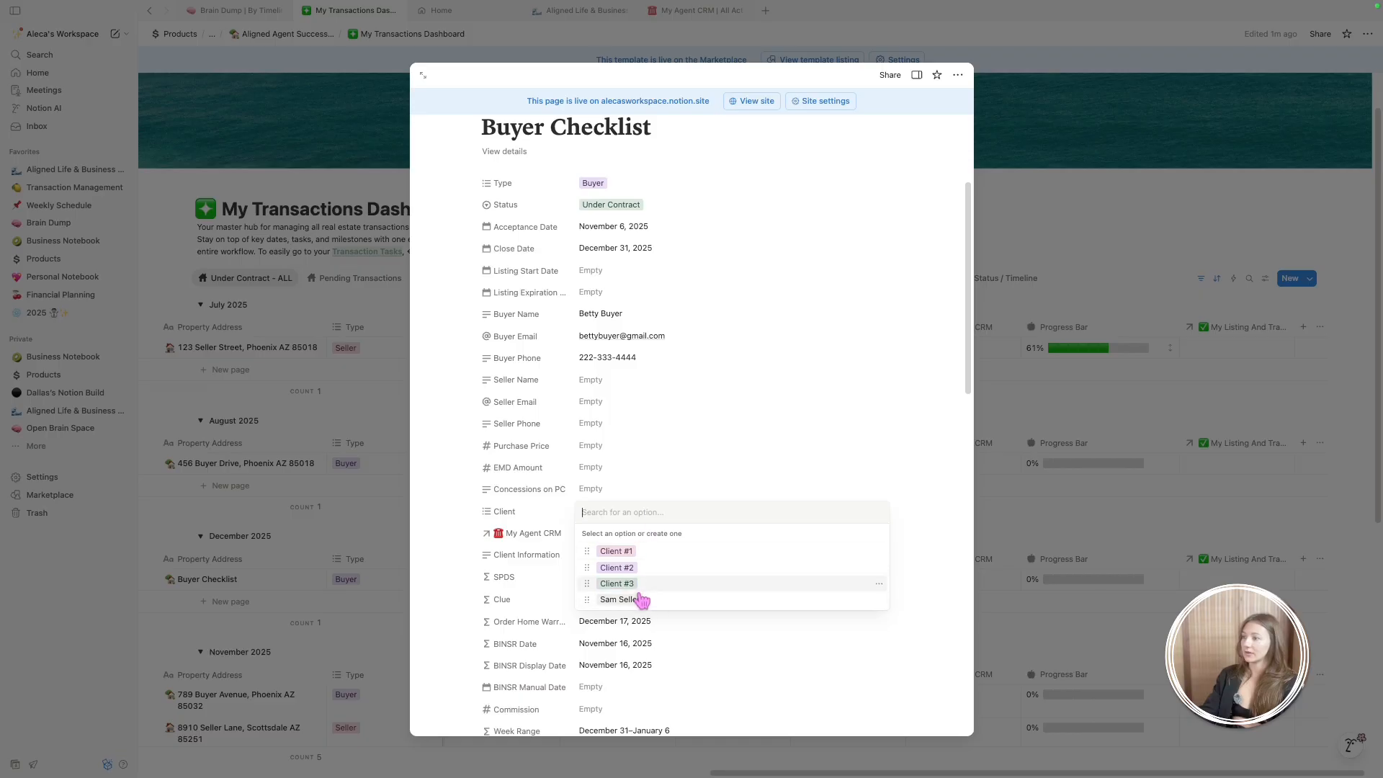
{"action": "type", "text": "Betty Buyer"}
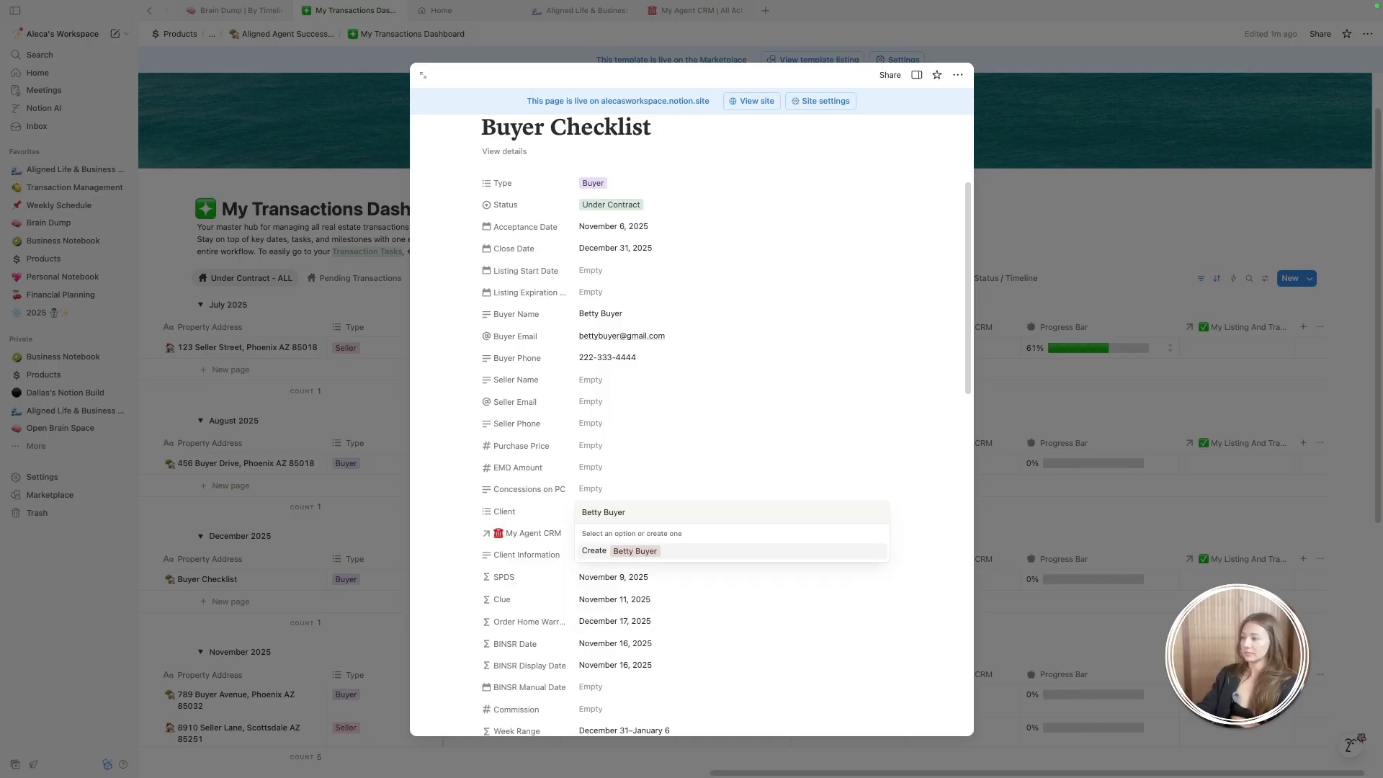
{"action": "key", "text": "Return"}
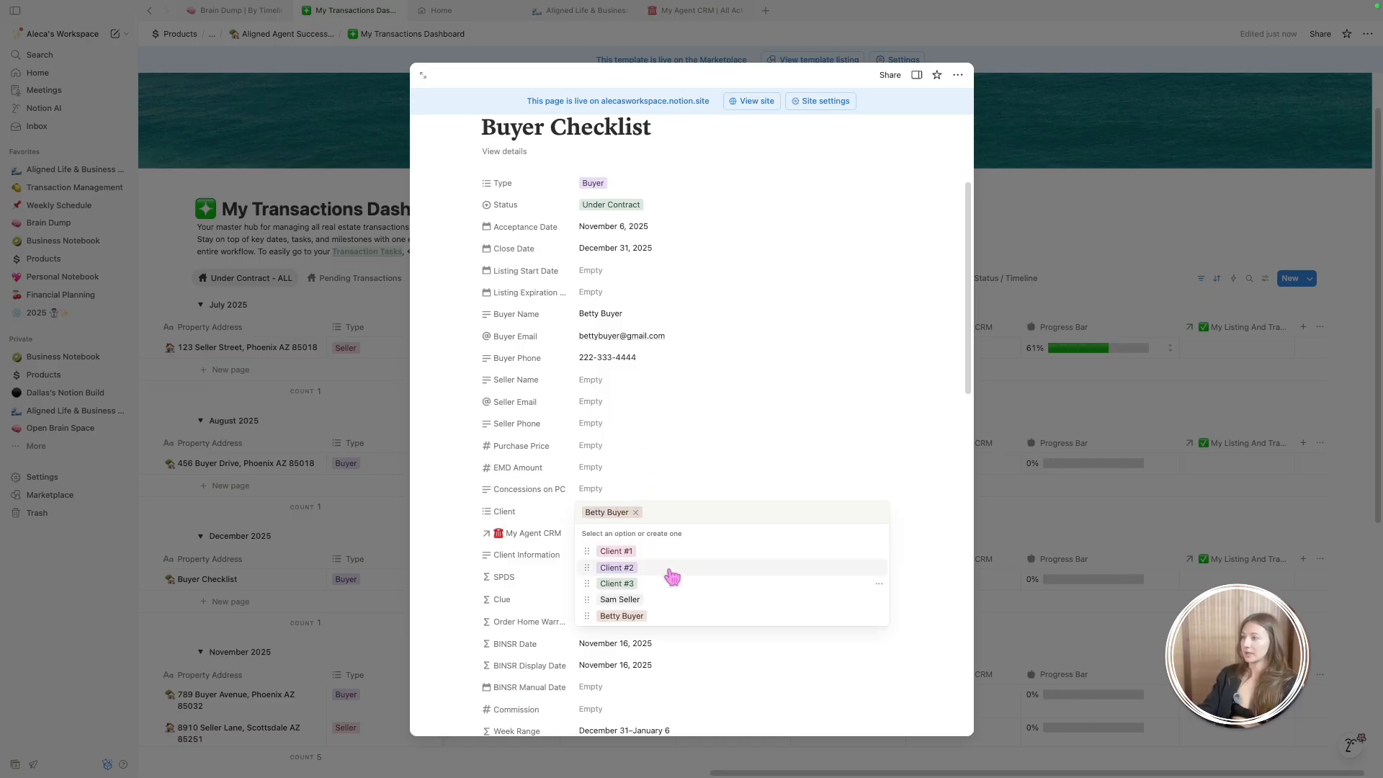
{"action": "key", "text": "Escape"}
Link the buyer's existing contact page to the transaction through the My Agent CRM relation
{"action": "scroll", "coordinate": [616, 516], "scroll_direction": "down", "scroll_amount": 1}
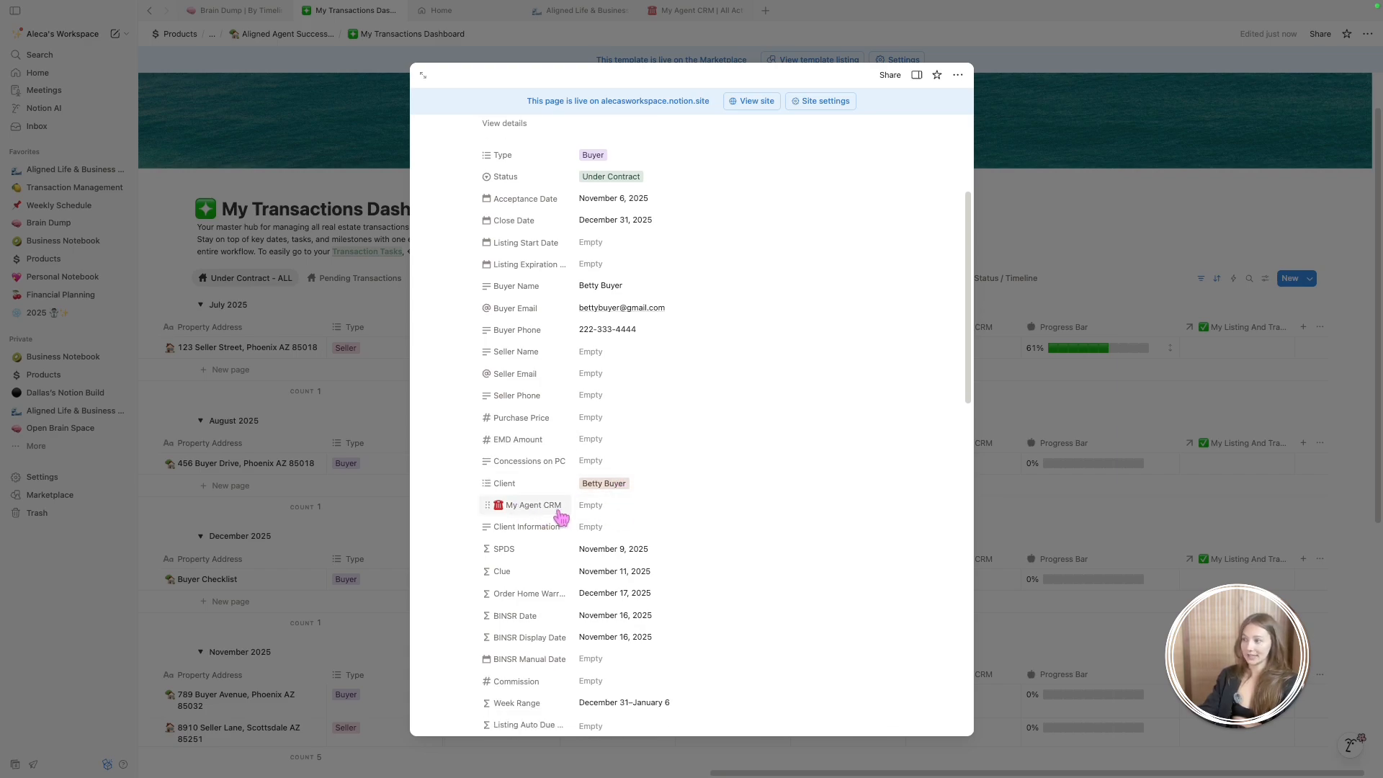
{"action": "left_click", "coordinate": [604, 506]}
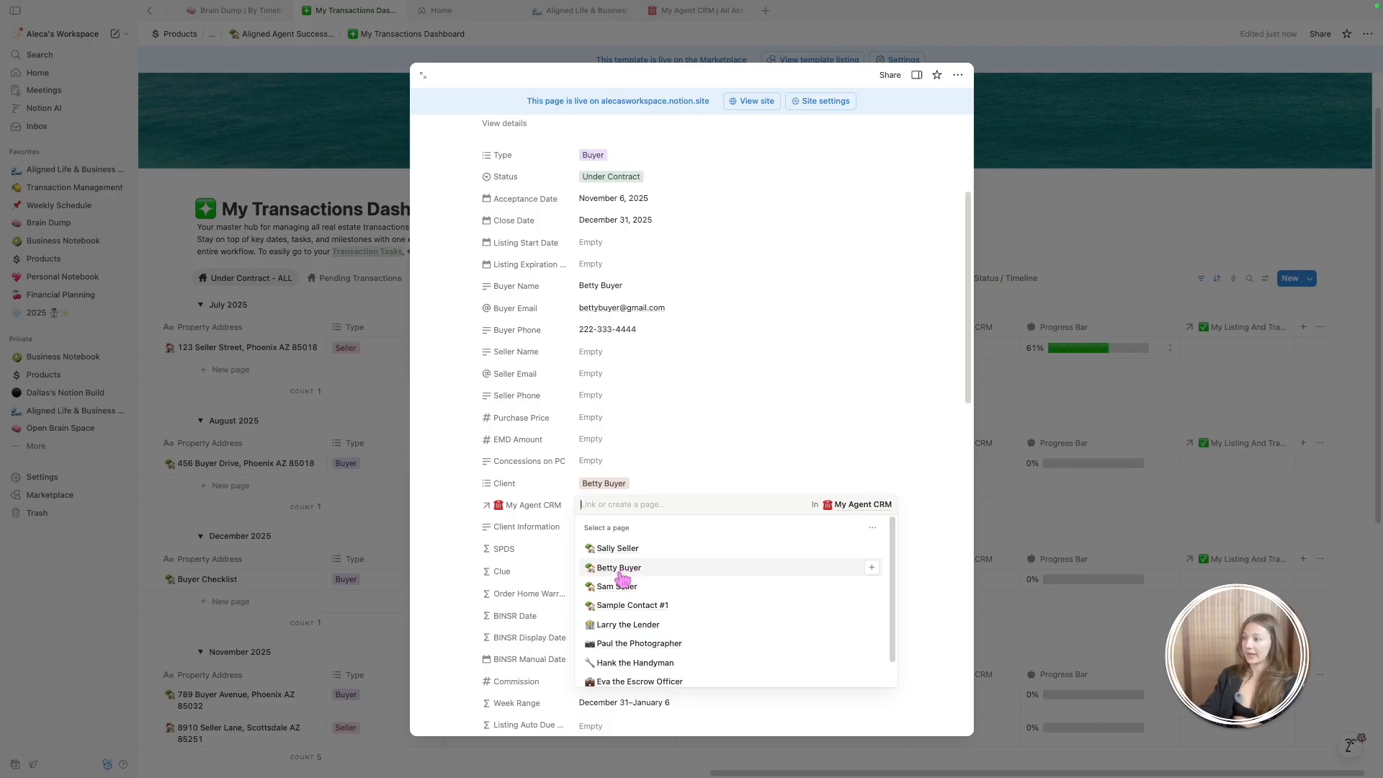
{"action": "left_click", "coordinate": [621, 569]}
{"action": "left_click", "coordinate": [654, 445]}
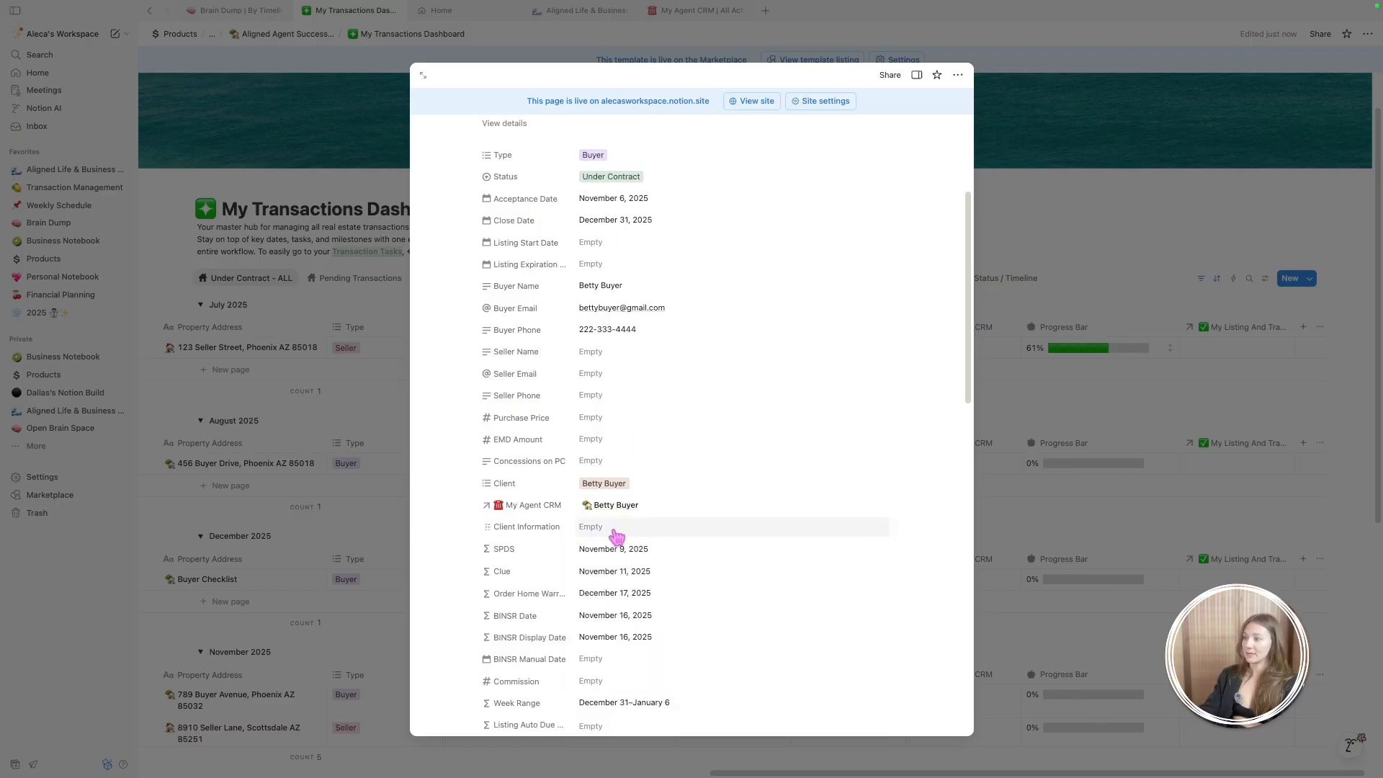
Look through the rest of the transaction page and set the Commission to $20,000.00
{"action": "scroll", "coordinate": [616, 537], "scroll_direction": "down", "scroll_amount": 2}
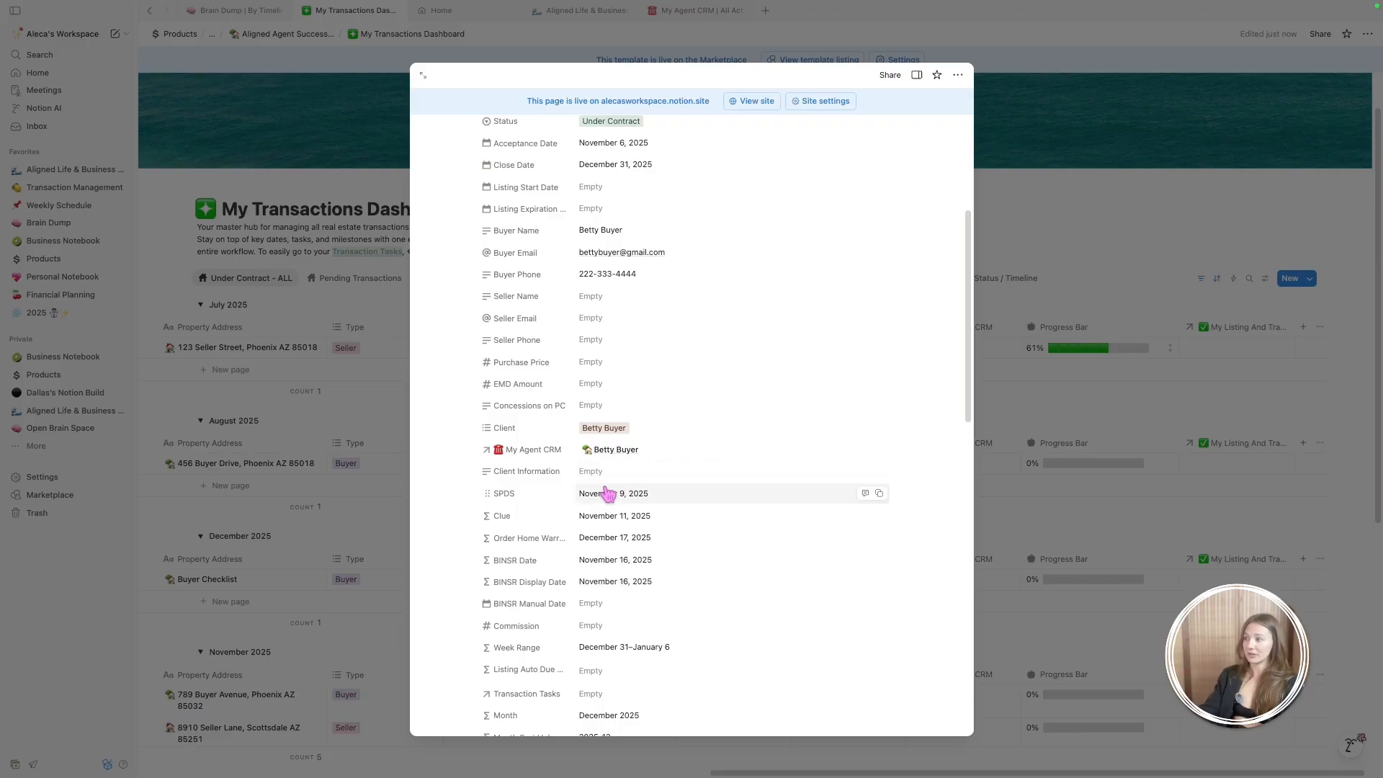
{"action": "scroll", "coordinate": [621, 478], "scroll_direction": "down", "scroll_amount": 12}
{"action": "scroll", "coordinate": [571, 589], "scroll_direction": "up", "scroll_amount": 4}
{"action": "scroll", "coordinate": [571, 590], "scroll_direction": "down", "scroll_amount": 4}
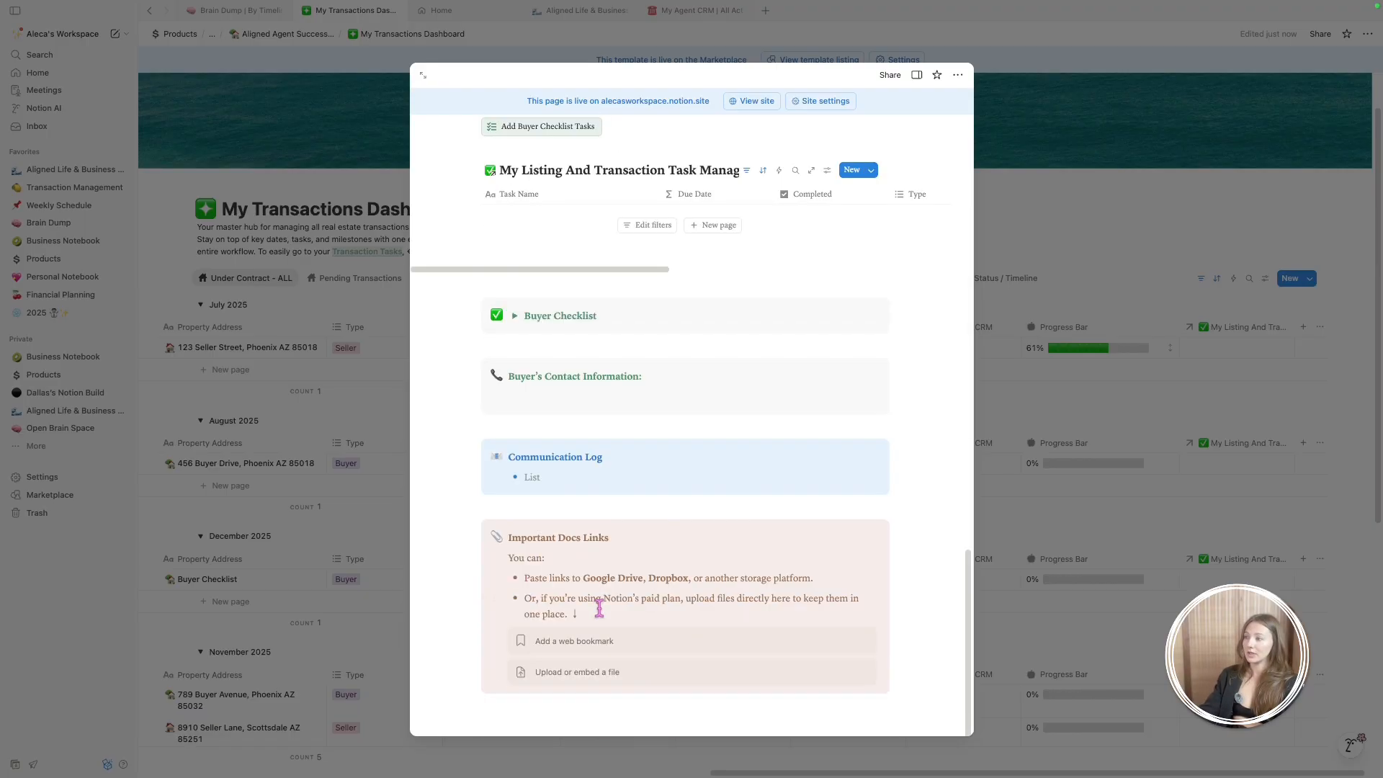
{"action": "scroll", "coordinate": [596, 608], "scroll_direction": "up", "scroll_amount": 10}
{"action": "scroll", "coordinate": [609, 605], "scroll_direction": "up", "scroll_amount": 5}
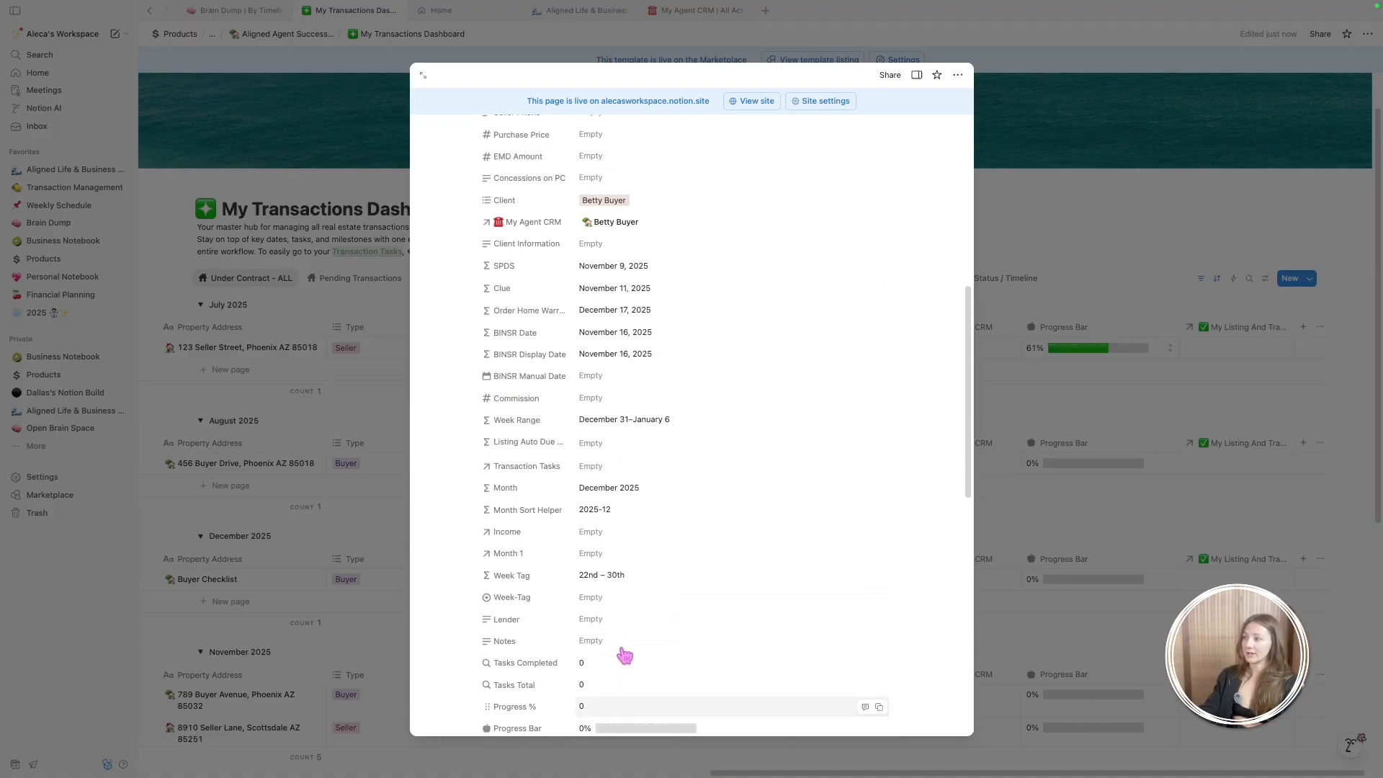
{"action": "left_click", "coordinate": [614, 541]}
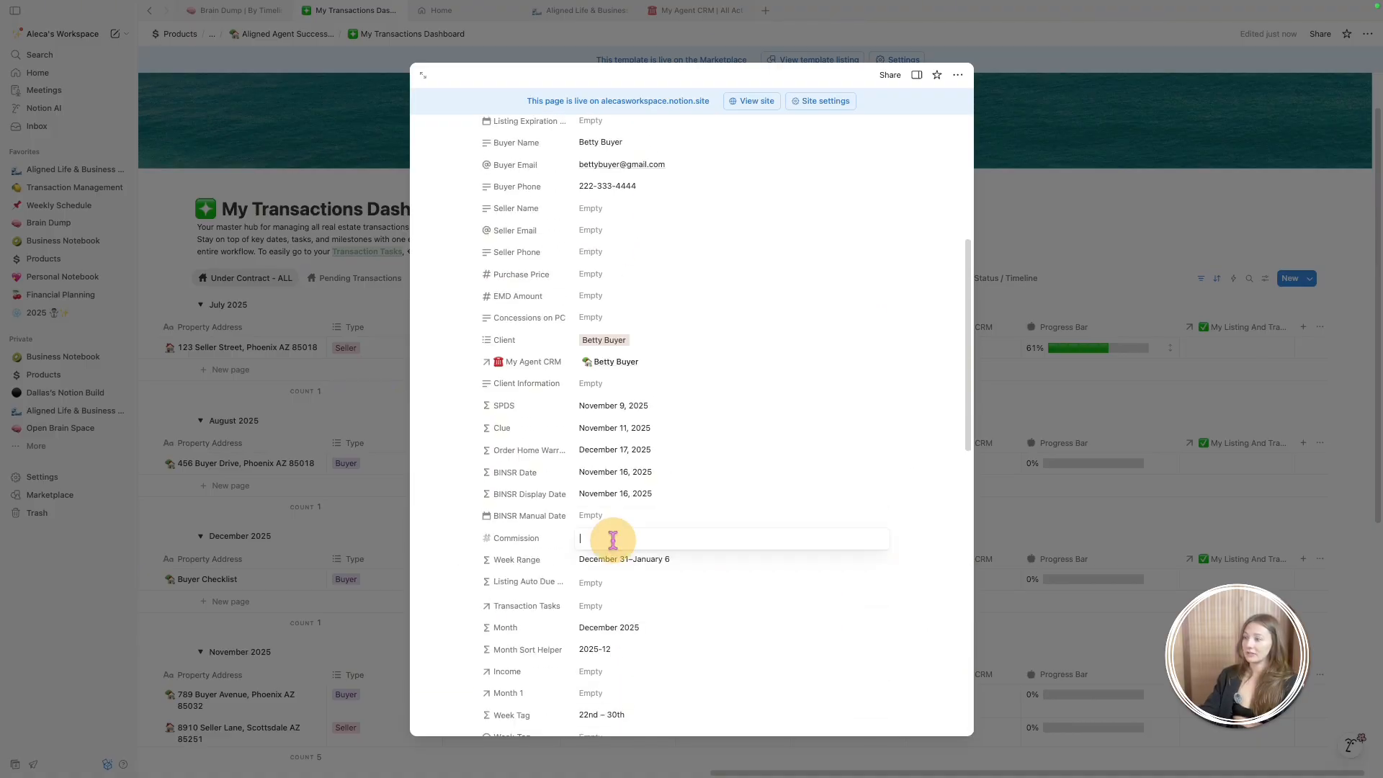
{"action": "type", "text": "20000"}
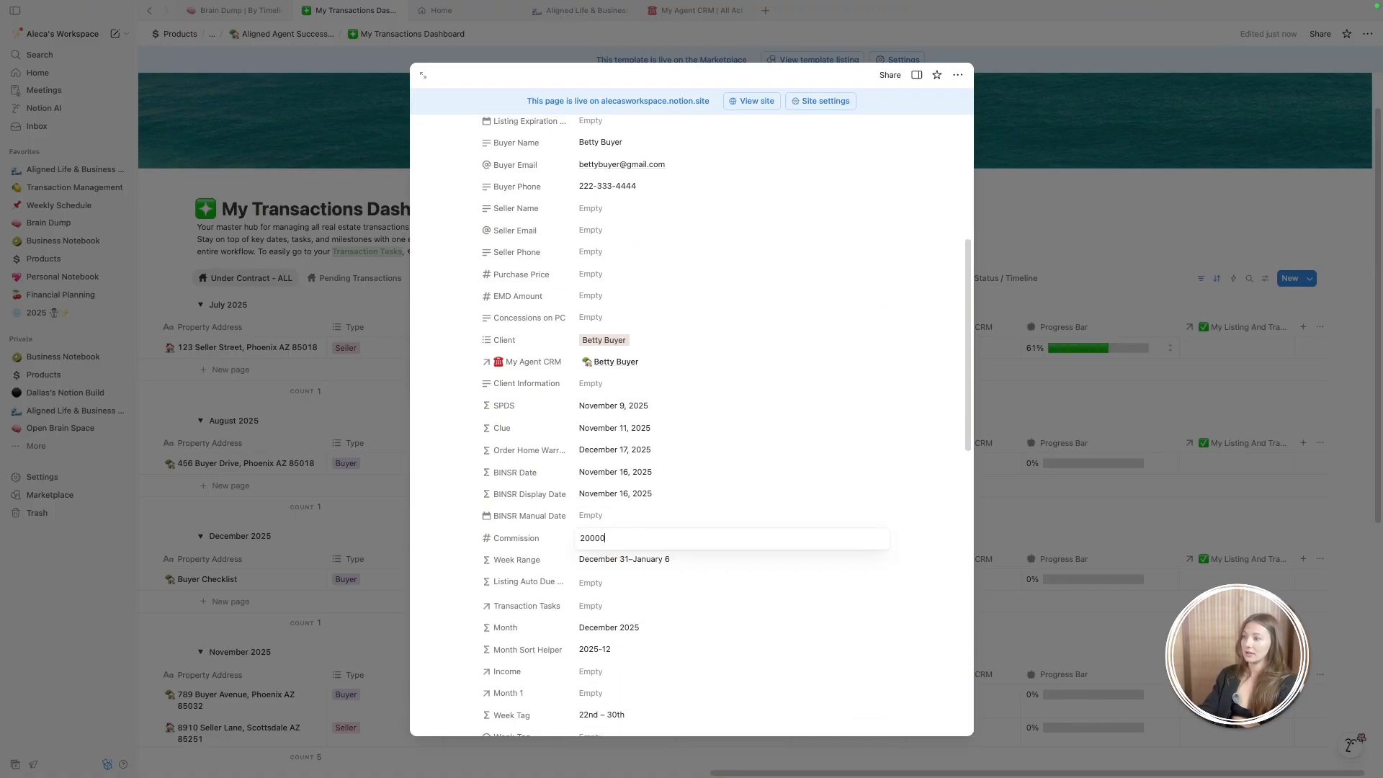
{"action": "type", "text": "0"}
{"action": "key", "text": "Return"}
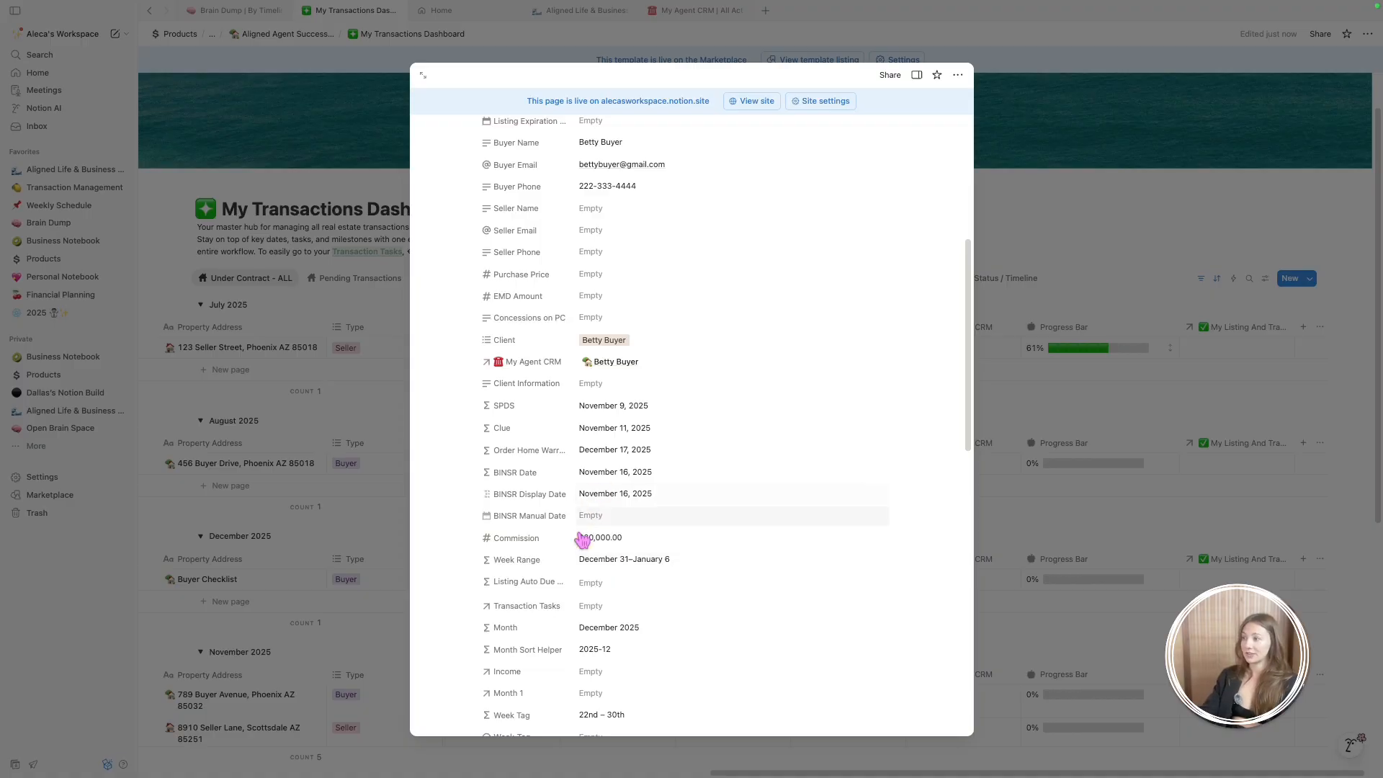
Open the formula of the BINSR Date property, check how the date is calculated, and close it without changes
{"action": "scroll", "coordinate": [583, 534], "scroll_direction": "down", "scroll_amount": 1}
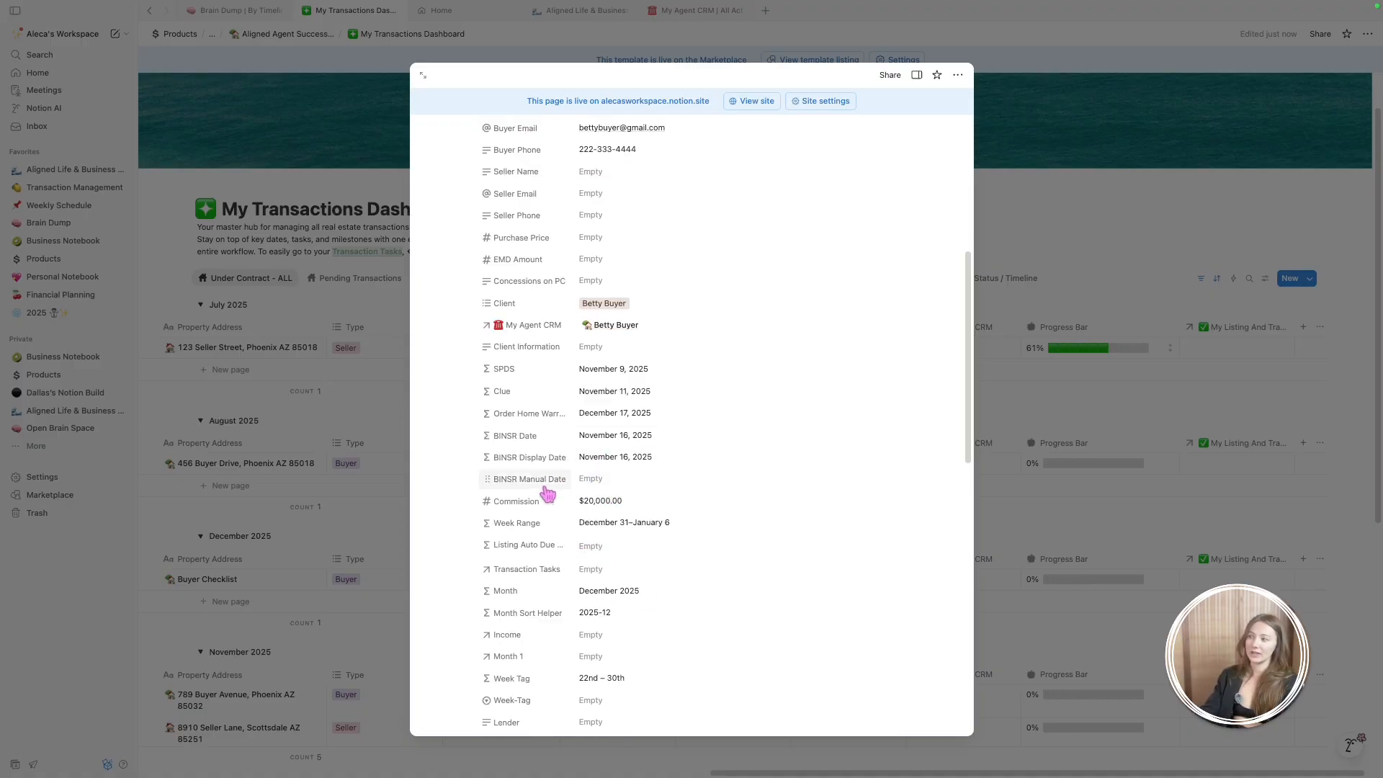
{"action": "scroll", "coordinate": [560, 433], "scroll_direction": "down", "scroll_amount": 1}
{"action": "scroll", "coordinate": [561, 430], "scroll_direction": "down", "scroll_amount": 1}
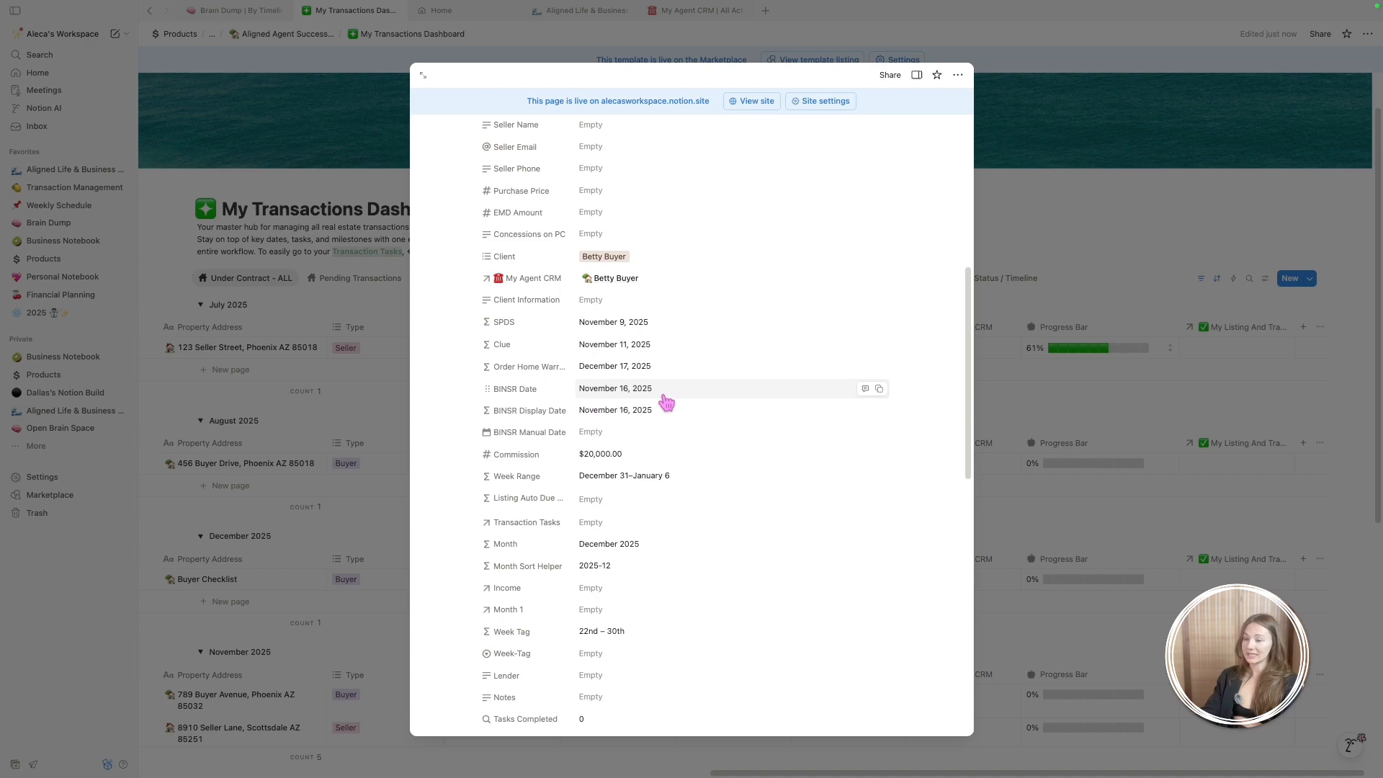
{"action": "left_click", "coordinate": [546, 386]}
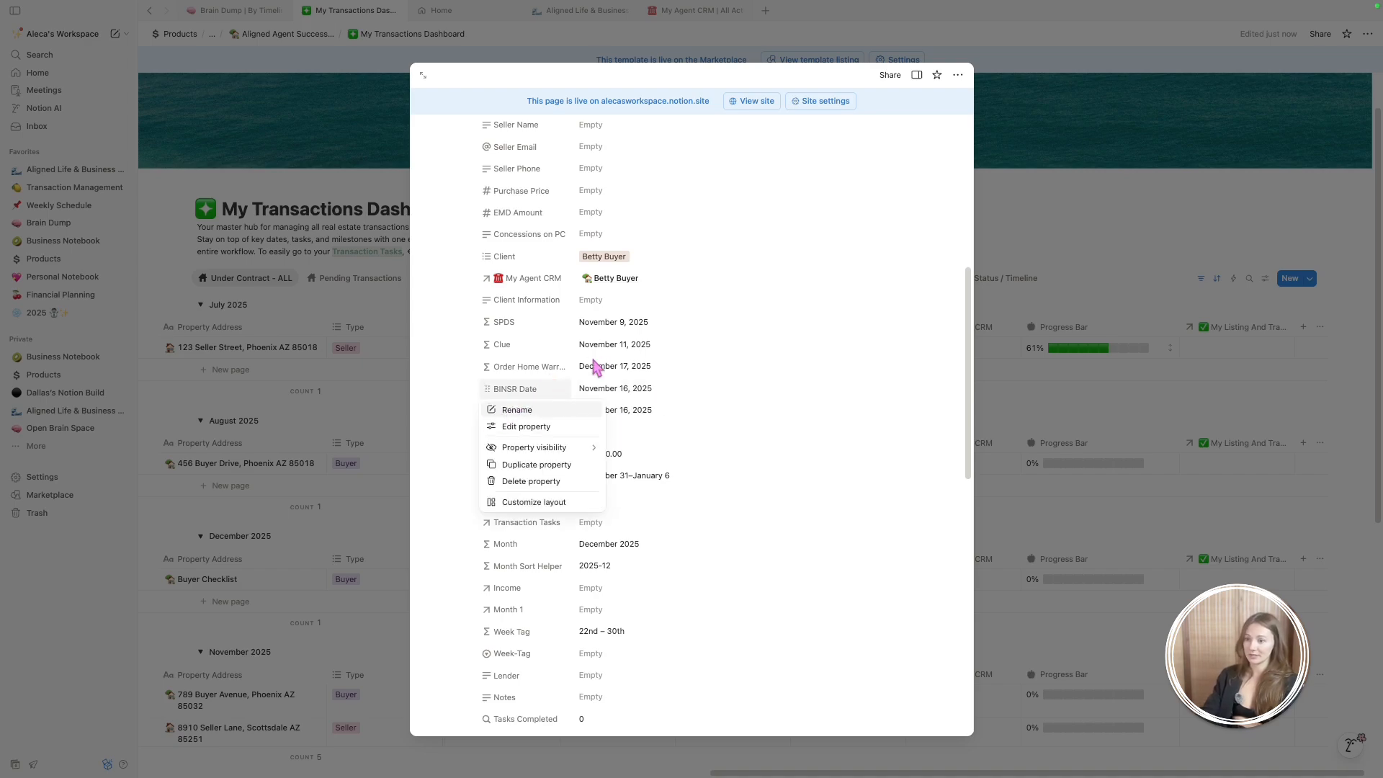
{"action": "left_click", "coordinate": [528, 415]}
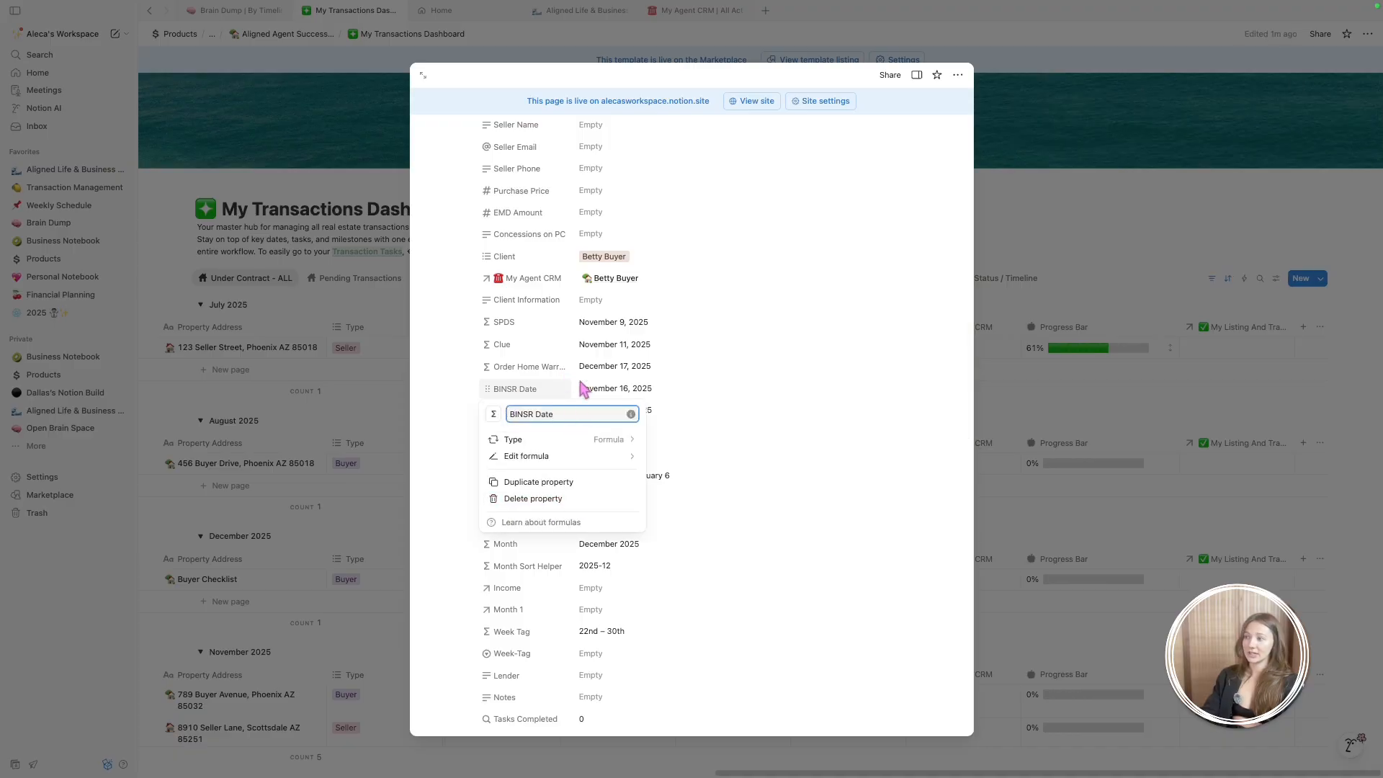
{"action": "left_click", "coordinate": [568, 345]}
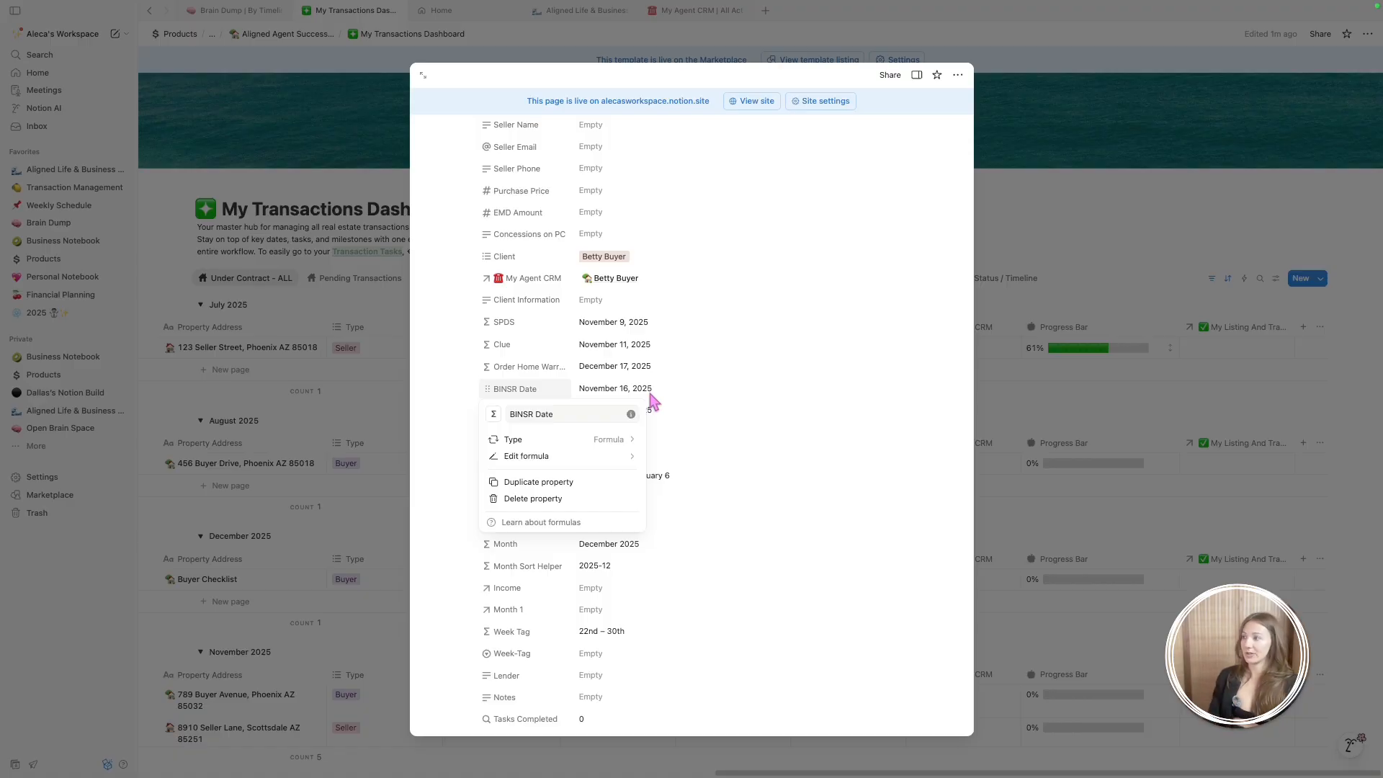
{"action": "left_click", "coordinate": [629, 457]}
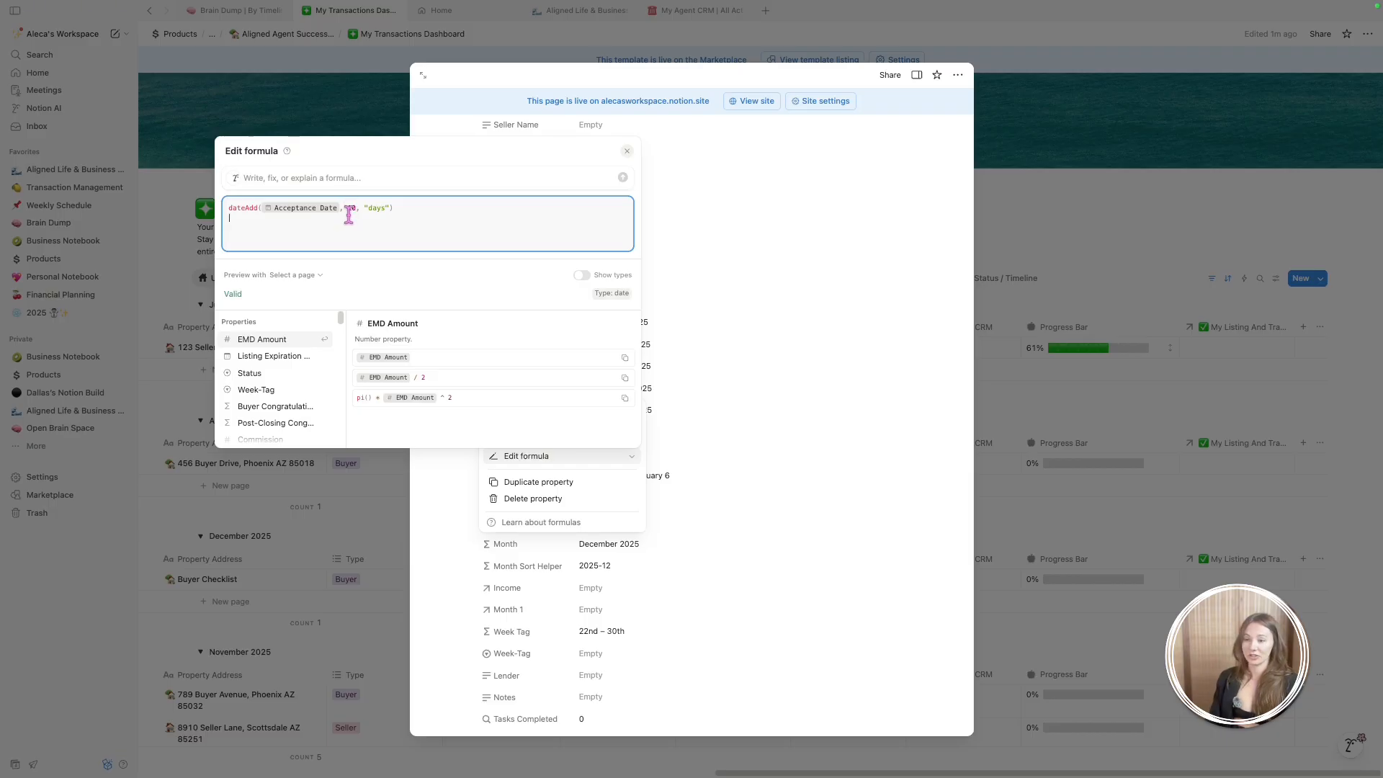
{"action": "left_click", "coordinate": [748, 318]}
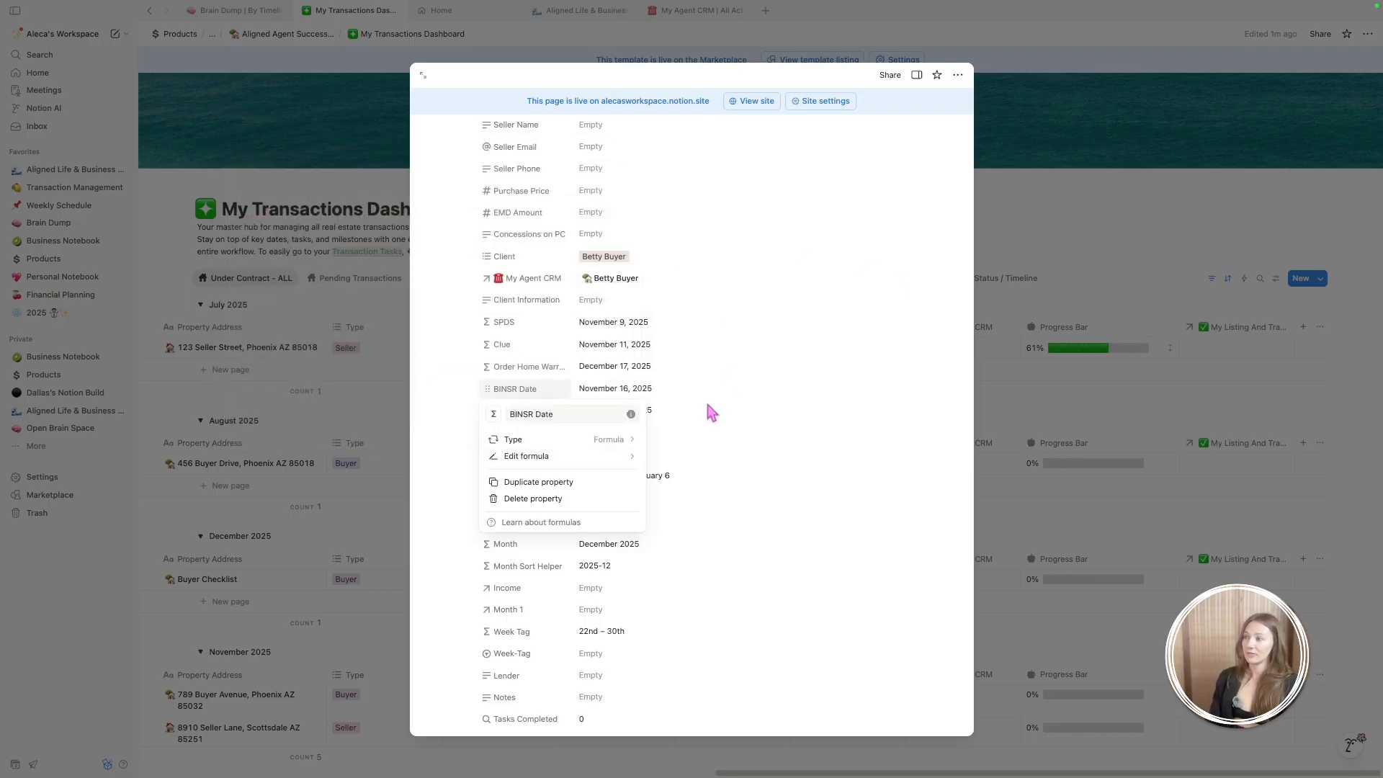
{"action": "left_click", "coordinate": [656, 353]}
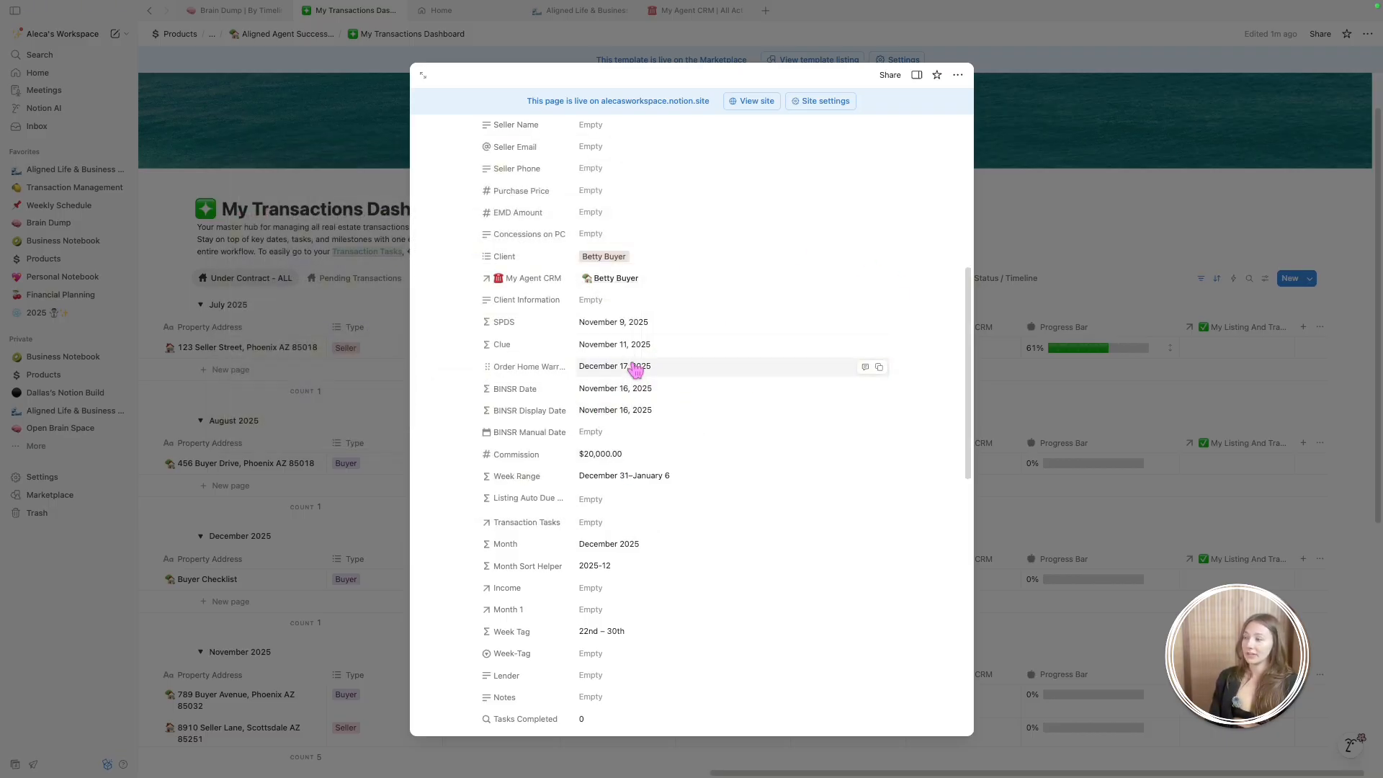
Set the BINSR Manual Date to November 21, 2025
{"action": "left_click", "coordinate": [617, 435]}
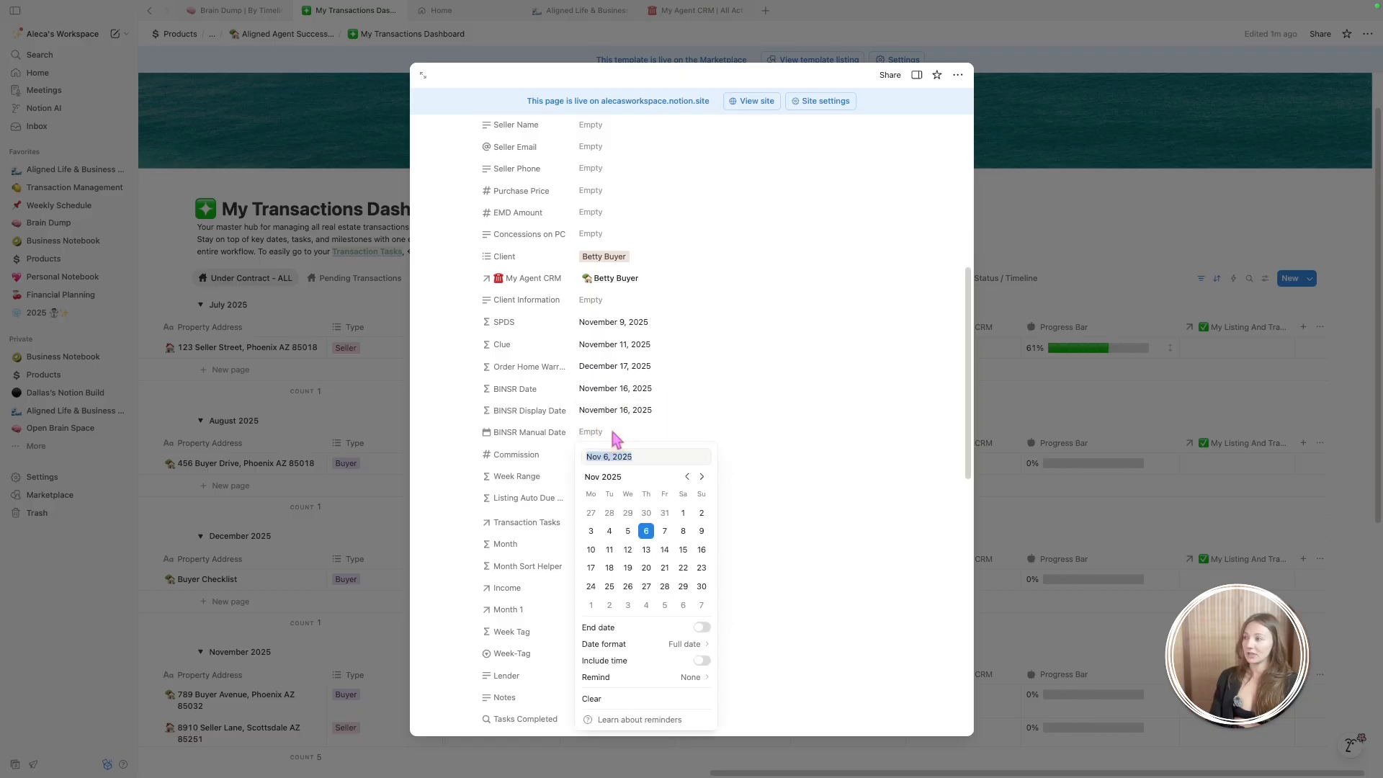
{"action": "left_click", "coordinate": [665, 569]}
{"action": "left_click", "coordinate": [674, 418]}
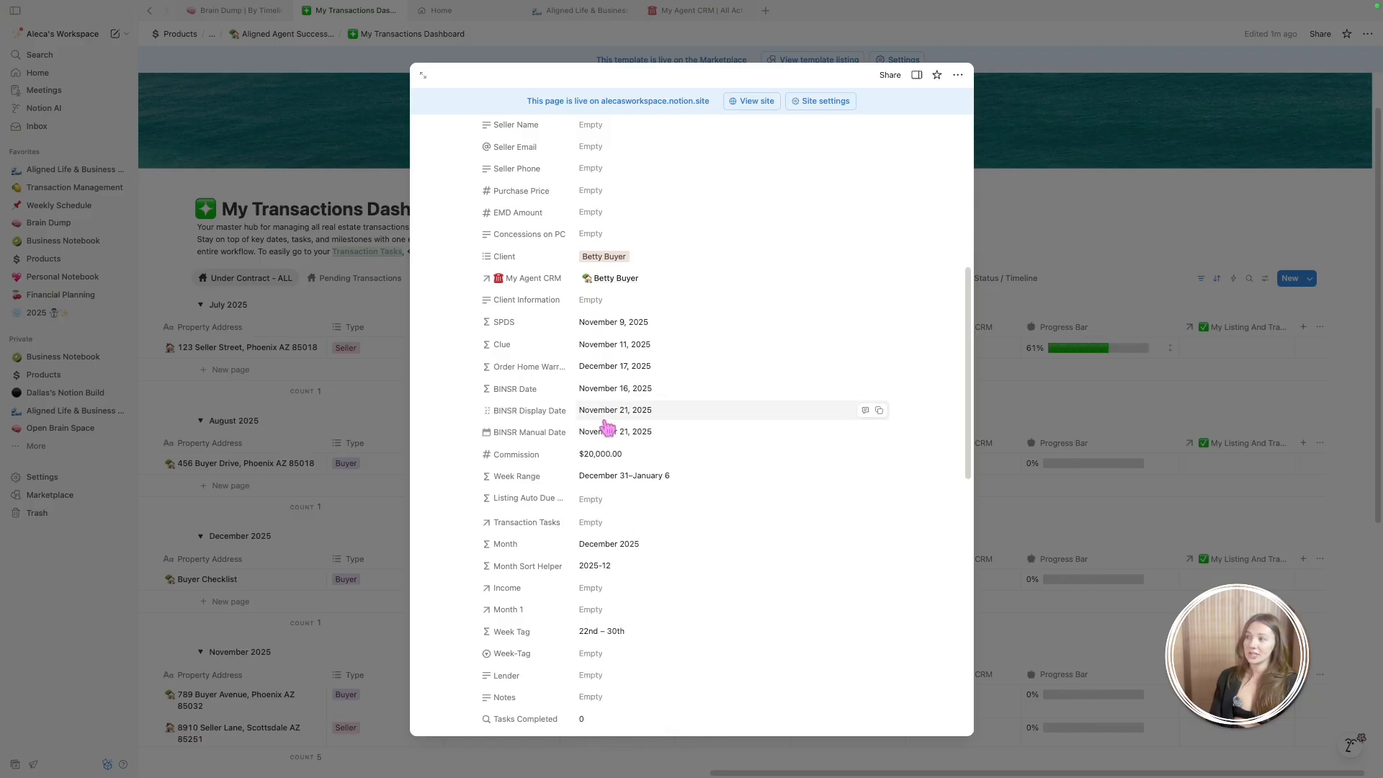
Show the transaction's page details and read through the open escrow and congratulations email templates for buyer and seller
{"action": "left_click", "coordinate": [918, 75]}
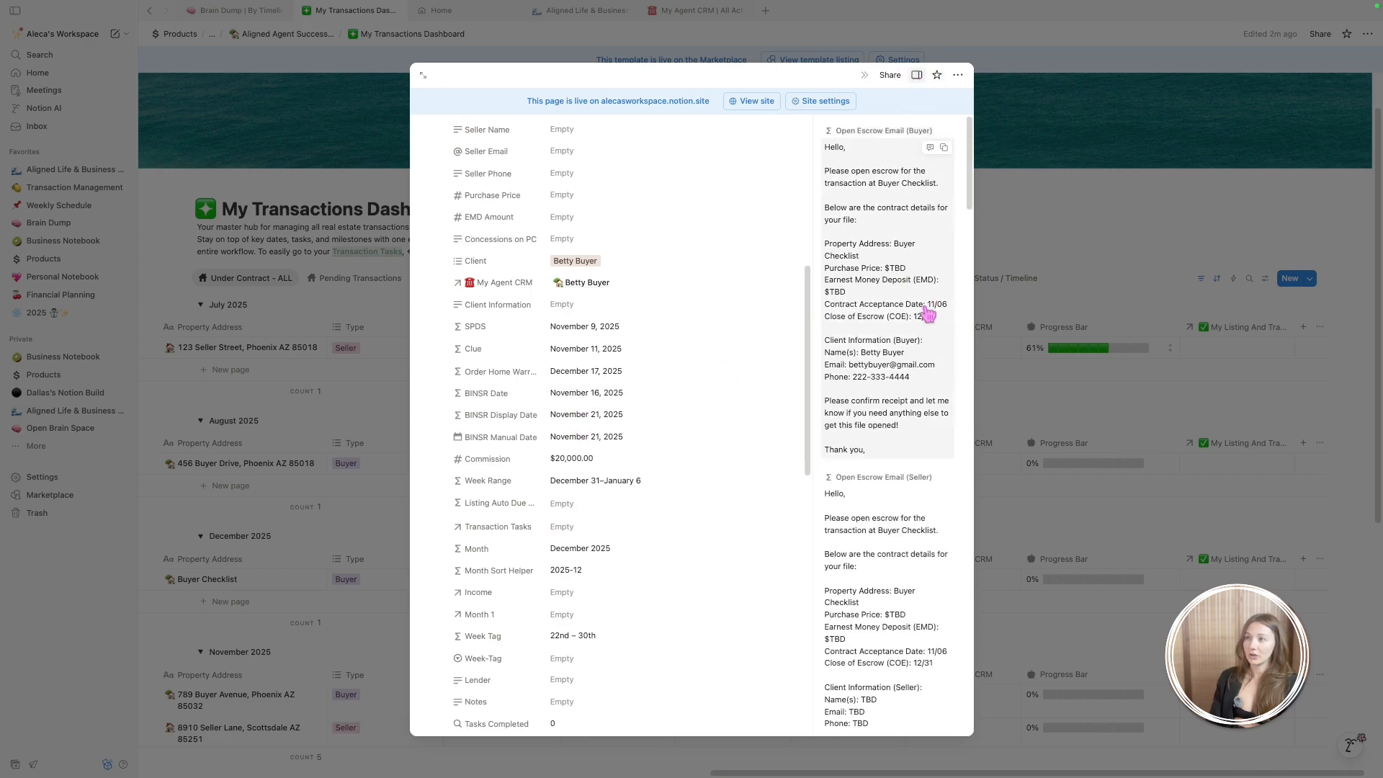
{"action": "scroll", "coordinate": [929, 346], "scroll_direction": "down", "scroll_amount": 3}
{"action": "scroll", "coordinate": [930, 357], "scroll_direction": "down", "scroll_amount": 10}
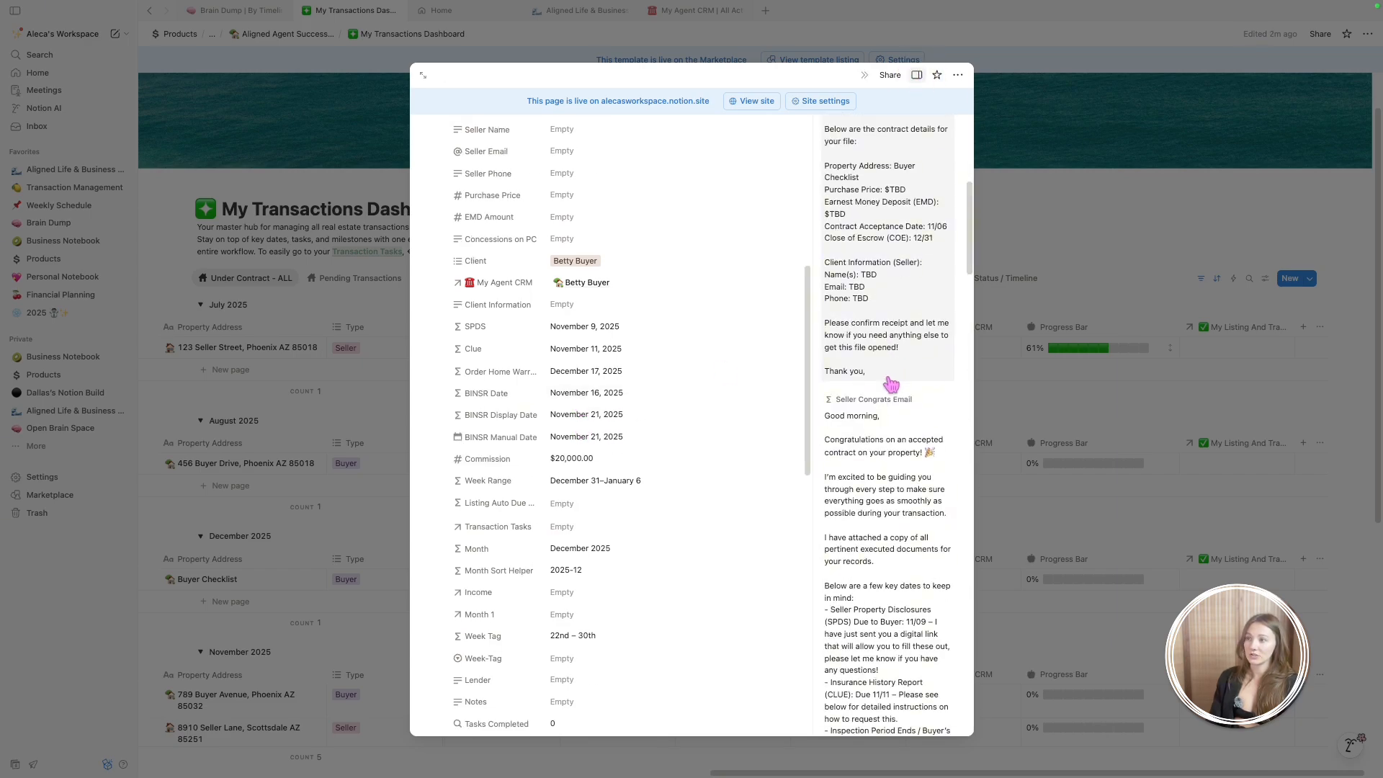
{"action": "scroll", "coordinate": [889, 394], "scroll_direction": "down", "scroll_amount": 3}
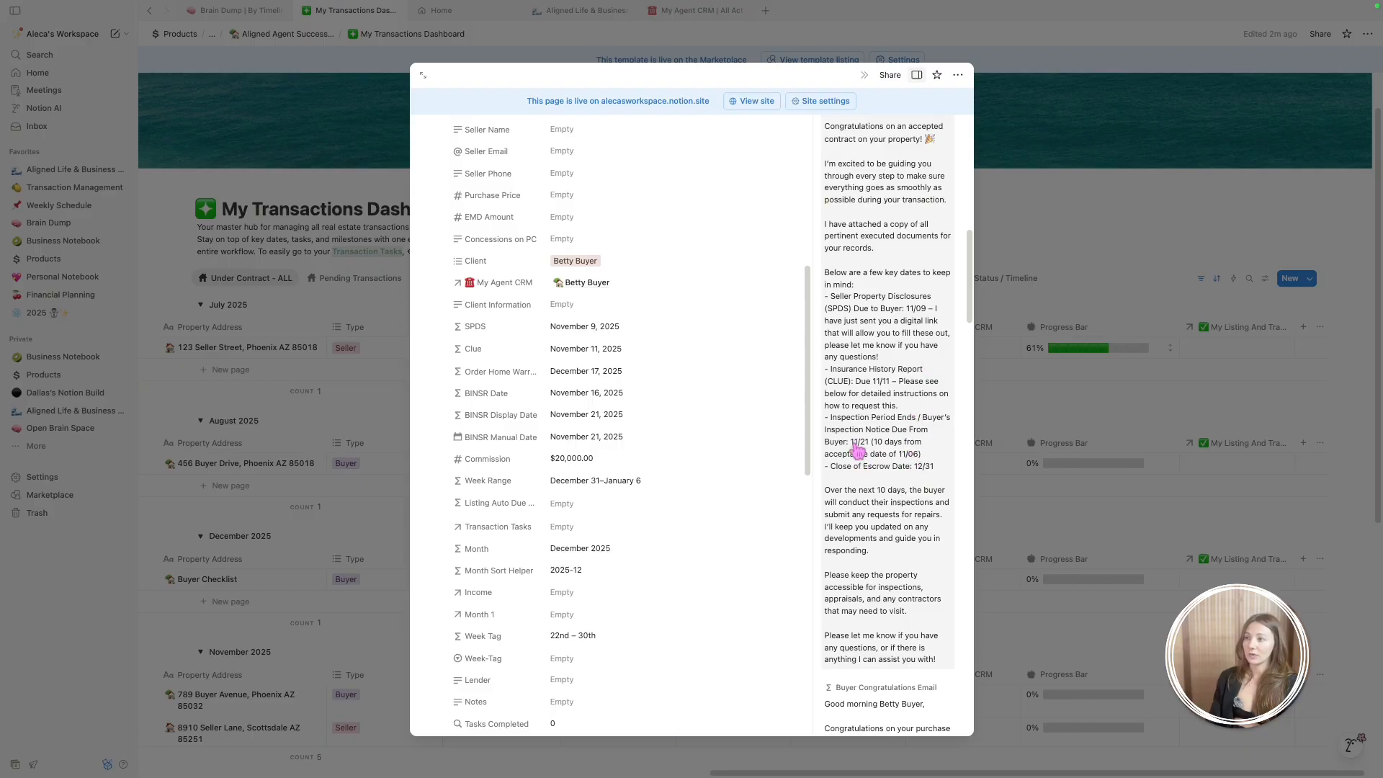
{"action": "scroll", "coordinate": [883, 479], "scroll_direction": "down", "scroll_amount": 10}
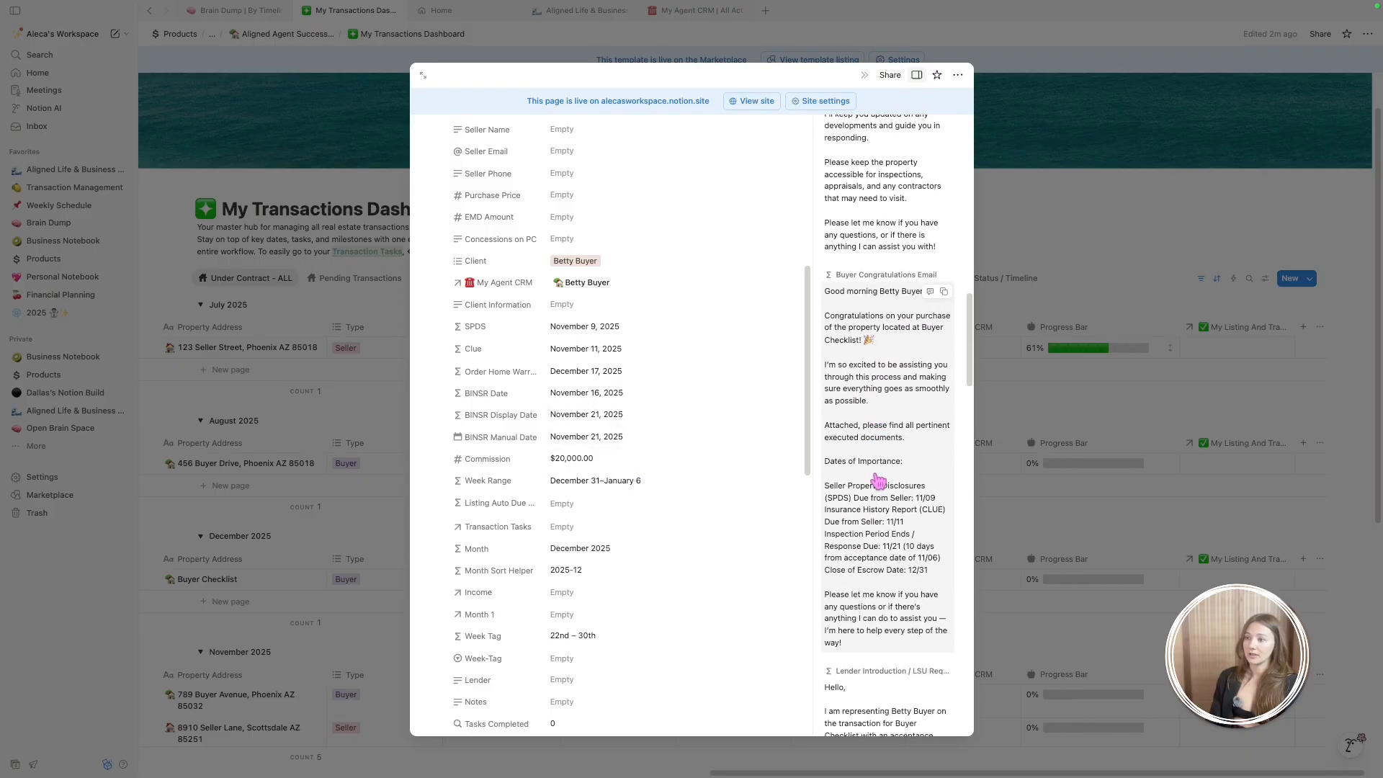
{"action": "scroll", "coordinate": [909, 556], "scroll_direction": "down", "scroll_amount": 1}
{"action": "scroll", "coordinate": [907, 562], "scroll_direction": "down", "scroll_amount": 15}
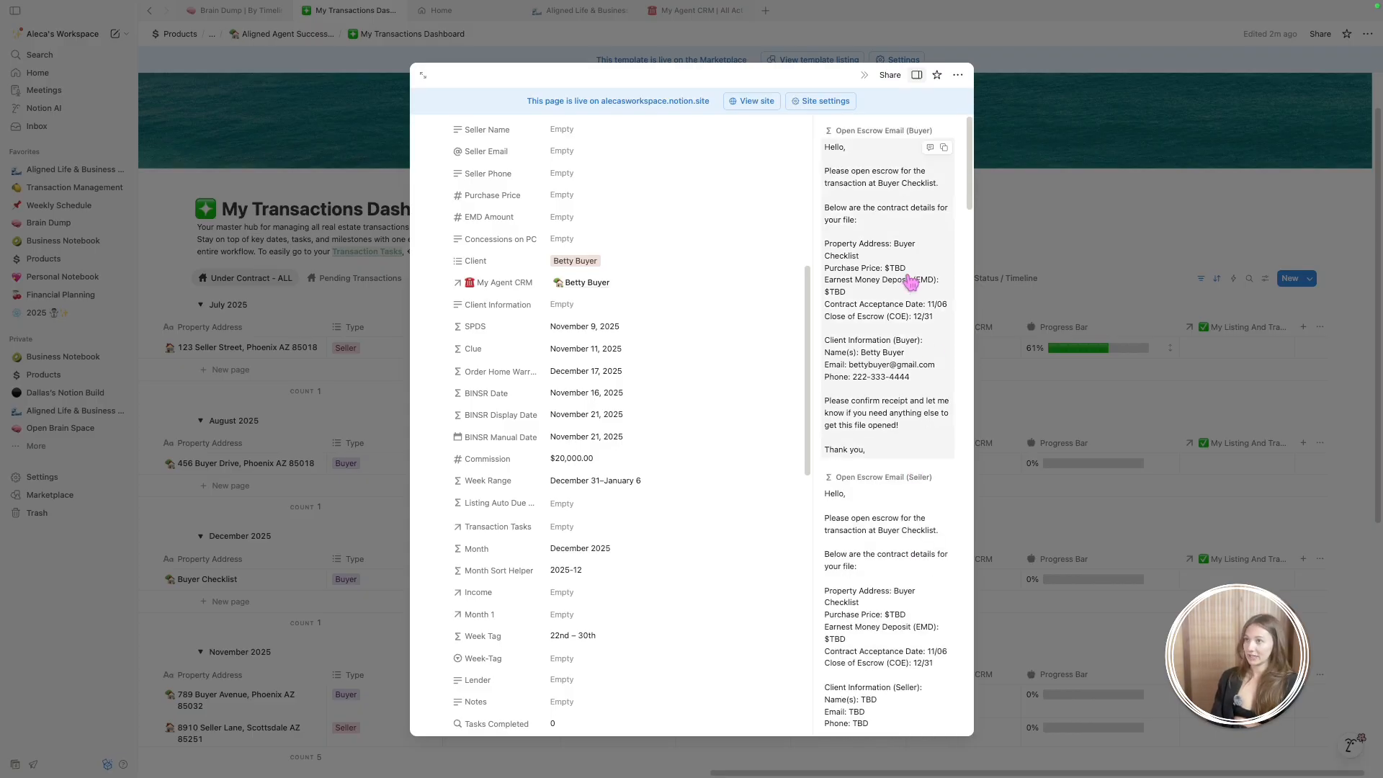
{"action": "scroll", "coordinate": [900, 333], "scroll_direction": "down", "scroll_amount": 4}
{"action": "scroll", "coordinate": [900, 333], "scroll_direction": "down", "scroll_amount": 4}
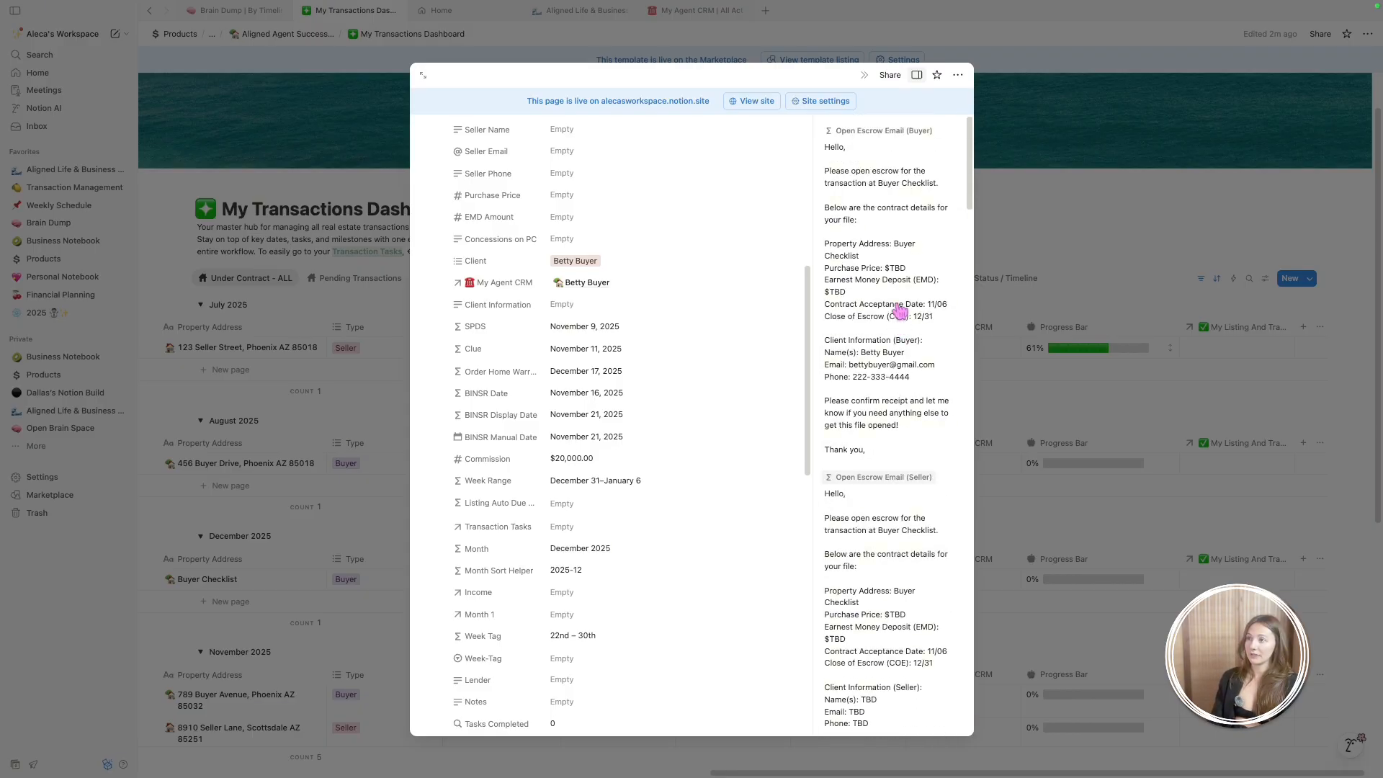
{"action": "scroll", "coordinate": [887, 506], "scroll_direction": "down", "scroll_amount": 15}
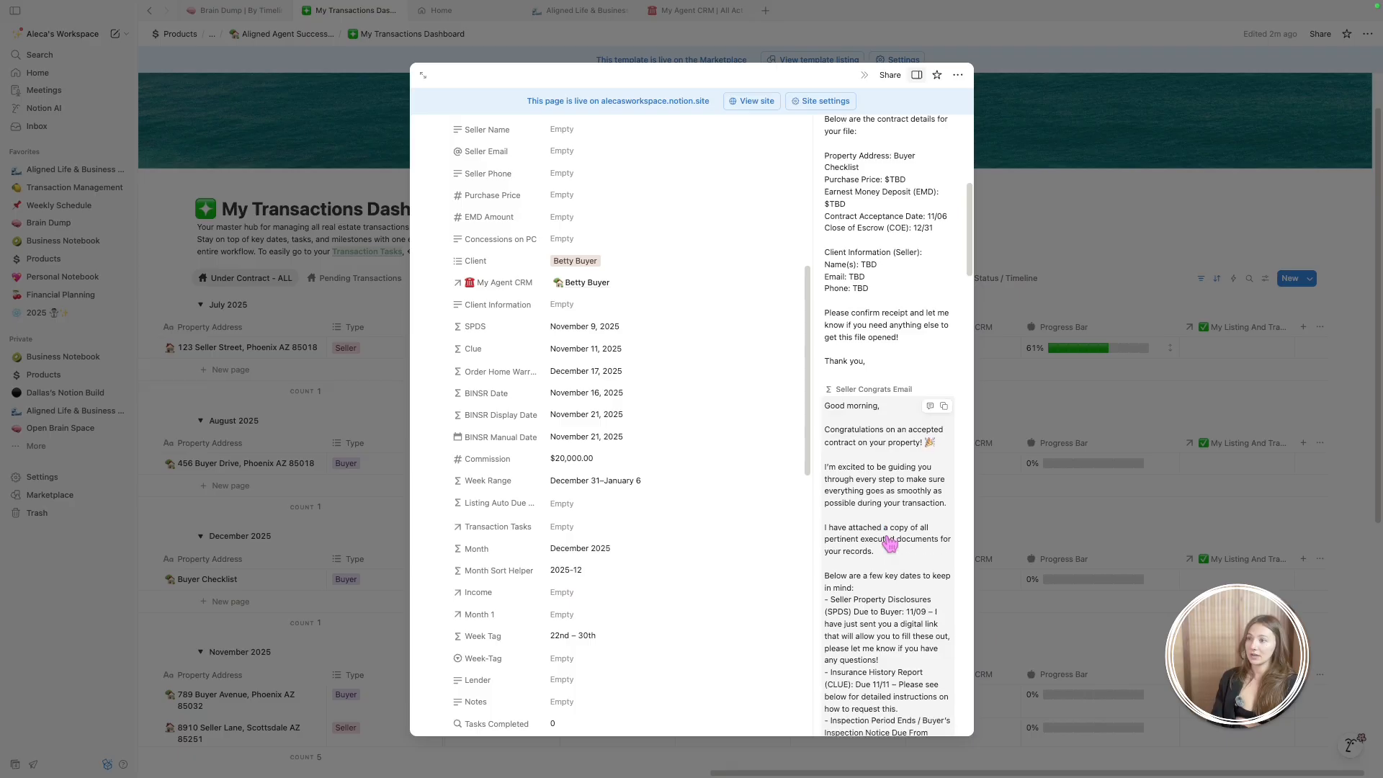
{"action": "scroll", "coordinate": [884, 524], "scroll_direction": "down", "scroll_amount": 6}
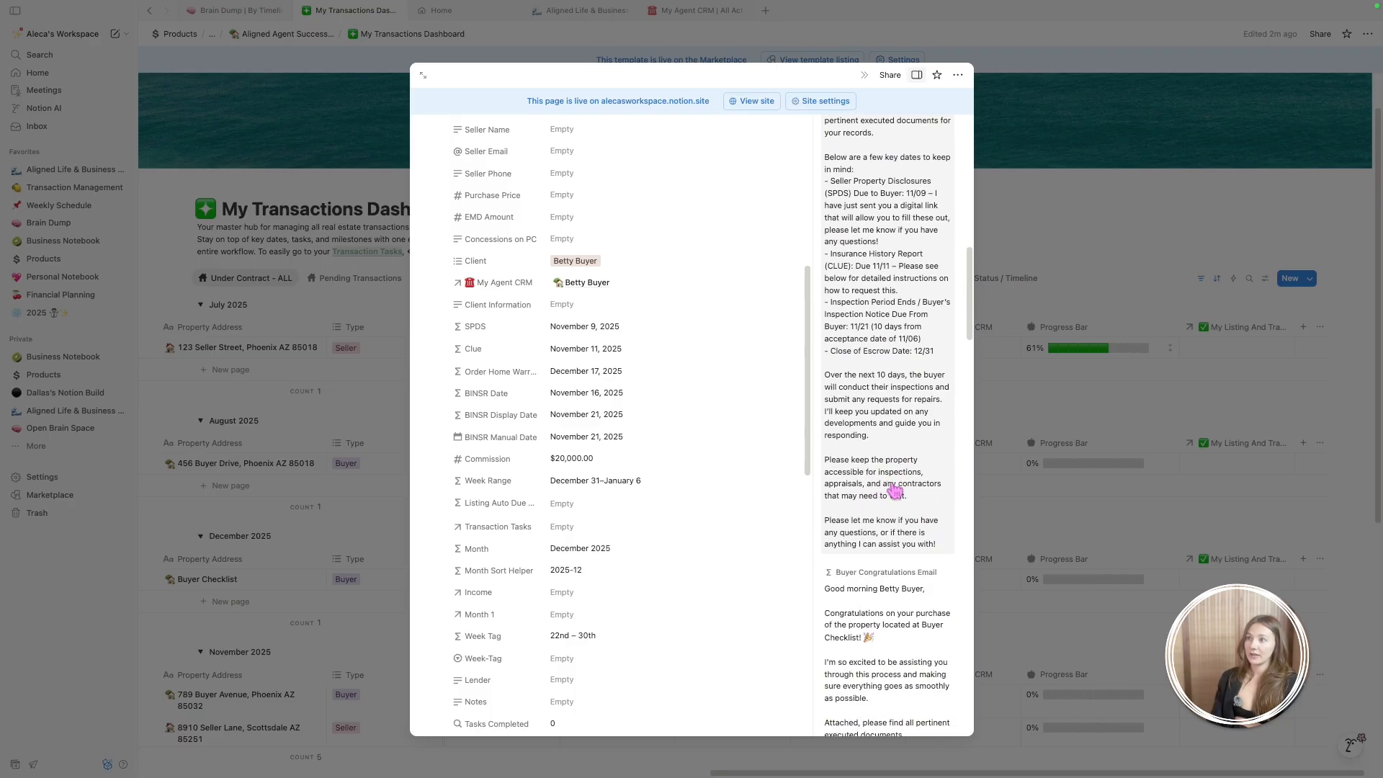
{"action": "scroll", "coordinate": [864, 505], "scroll_direction": "up", "scroll_amount": 7}
Open the Buyer Checklist transaction as a full page
{"action": "left_click", "coordinate": [958, 75]}
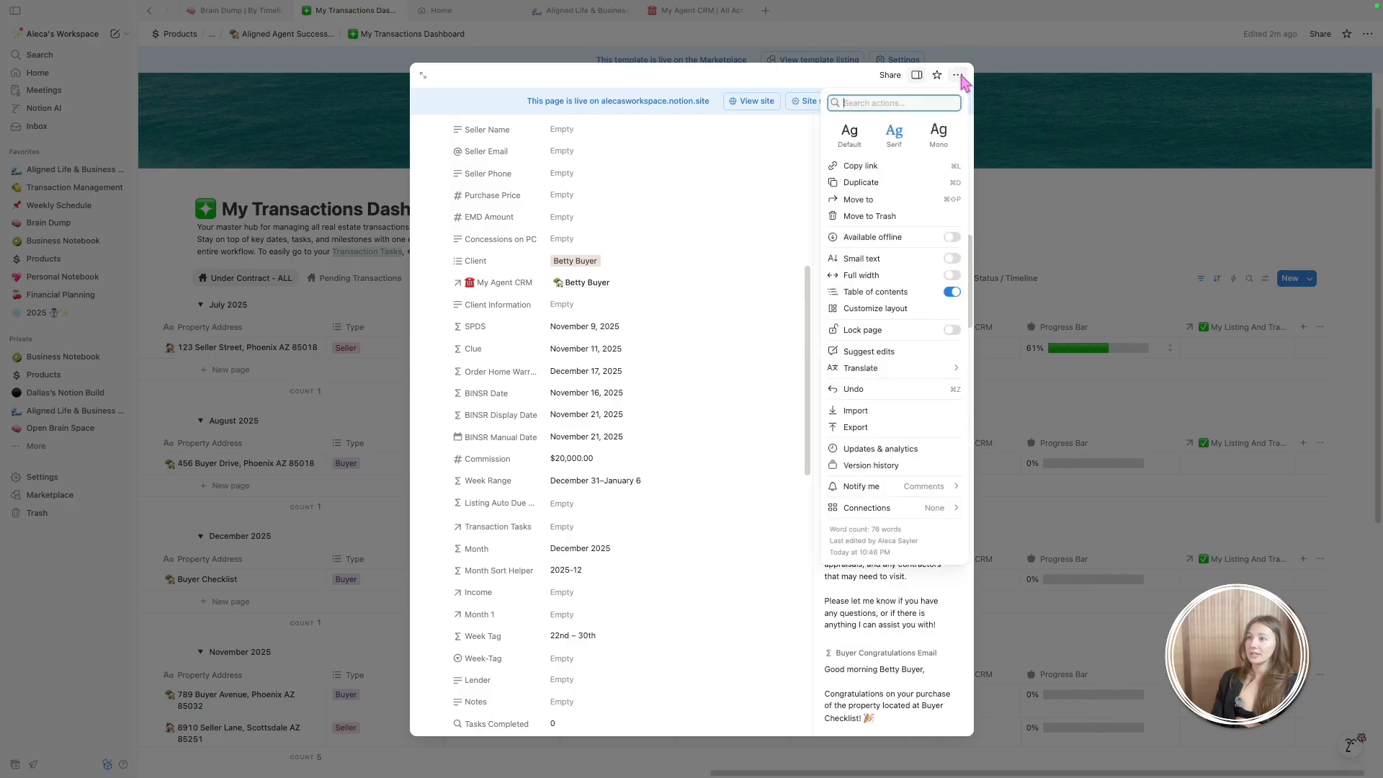
{"action": "left_click", "coordinate": [961, 78]}
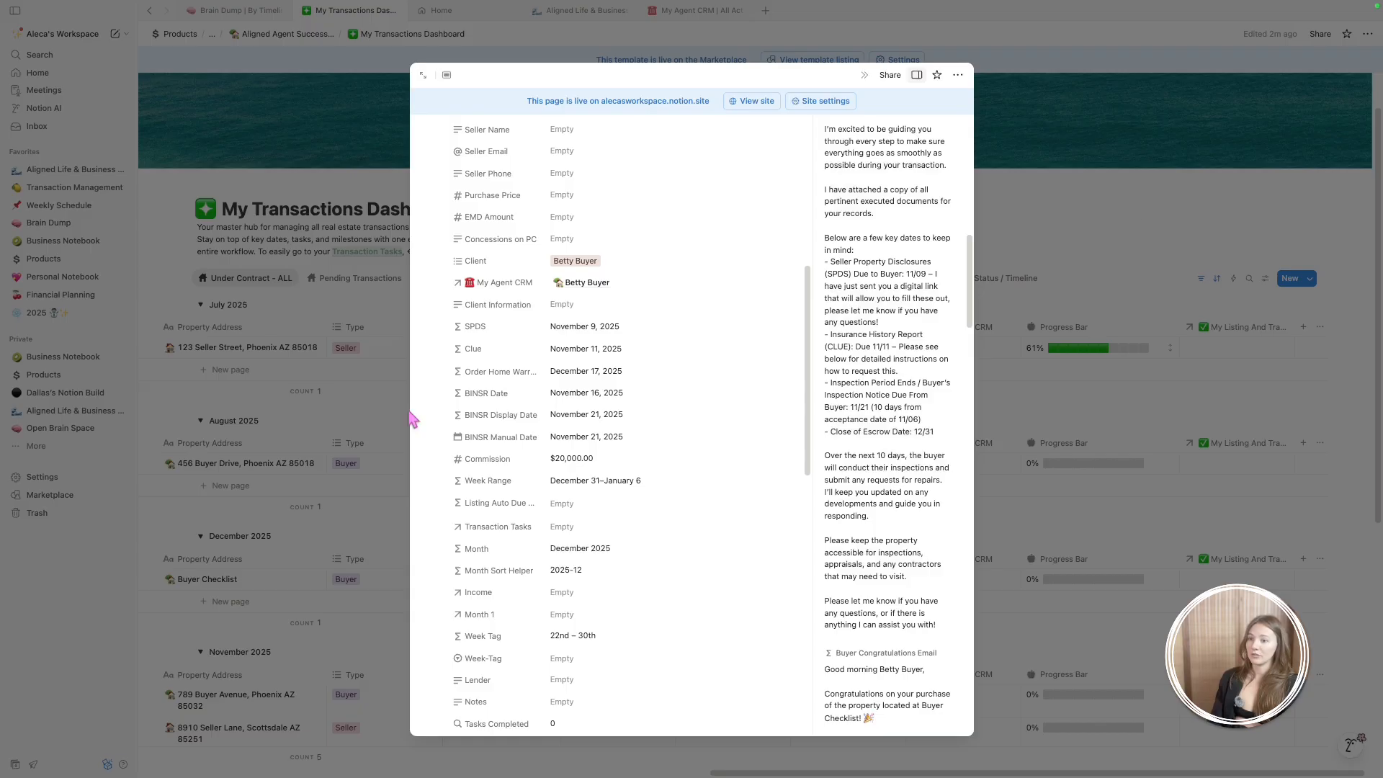
{"action": "left_click", "coordinate": [423, 74]}
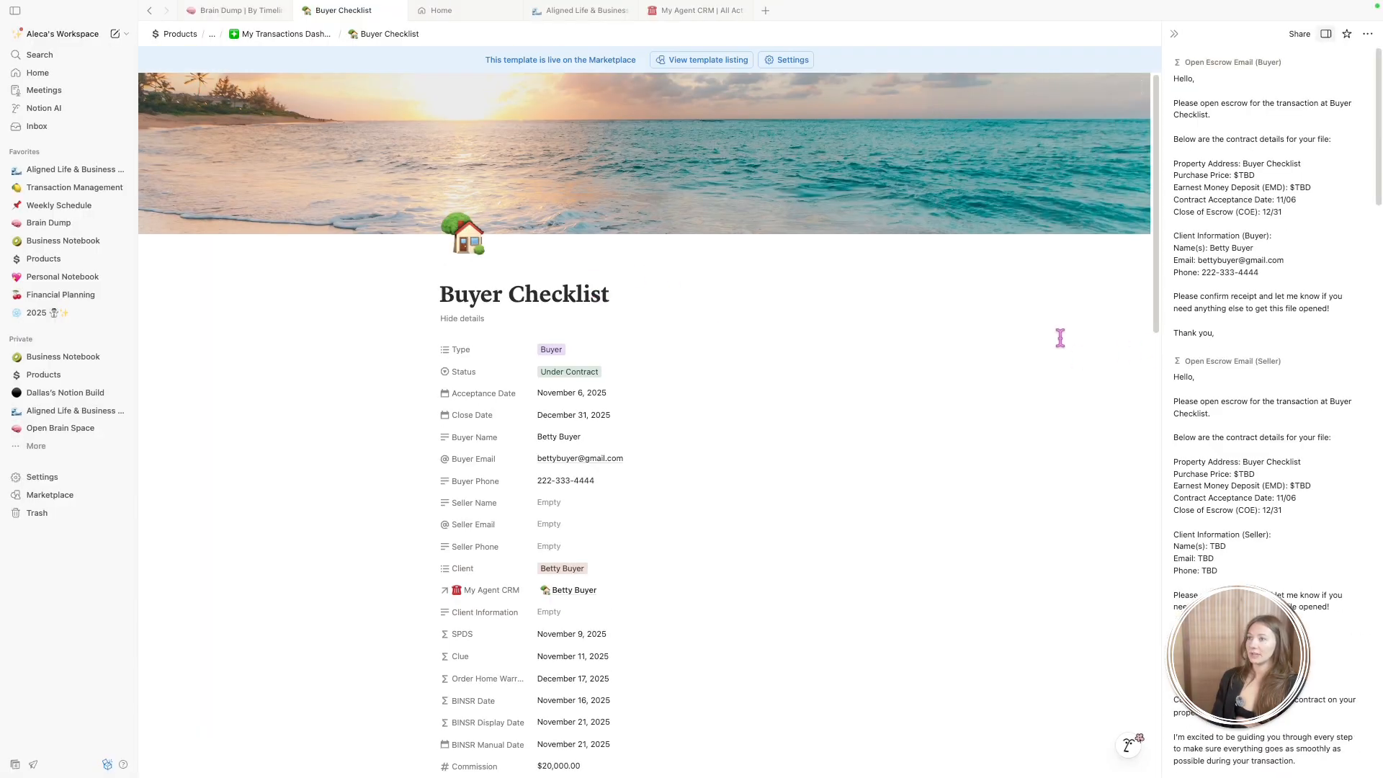
{"action": "scroll", "coordinate": [852, 425], "scroll_direction": "up", "scroll_amount": 3}
{"action": "scroll", "coordinate": [1198, 351], "scroll_direction": "down", "scroll_amount": 1}
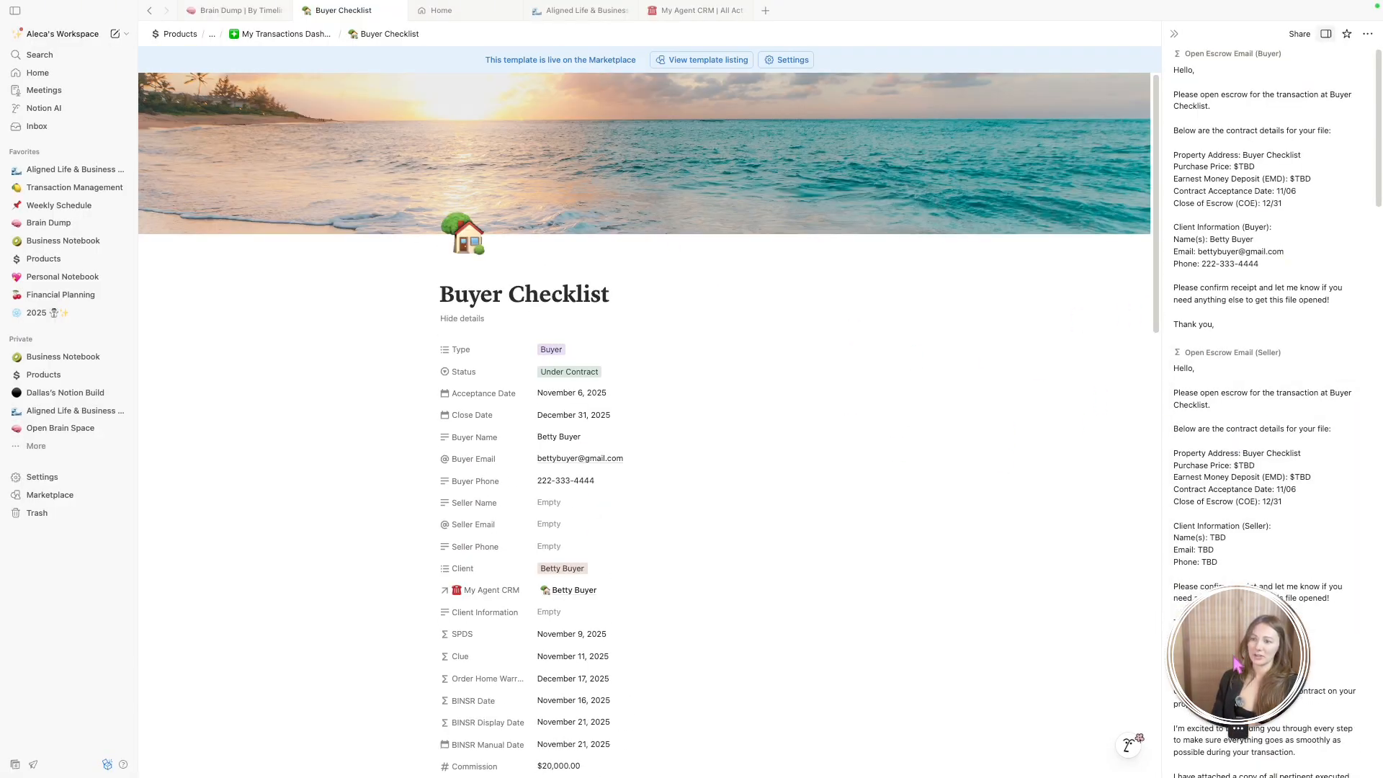
{"action": "left_click_drag", "start_coordinate": [1227, 660], "coordinate": [382, 640]}
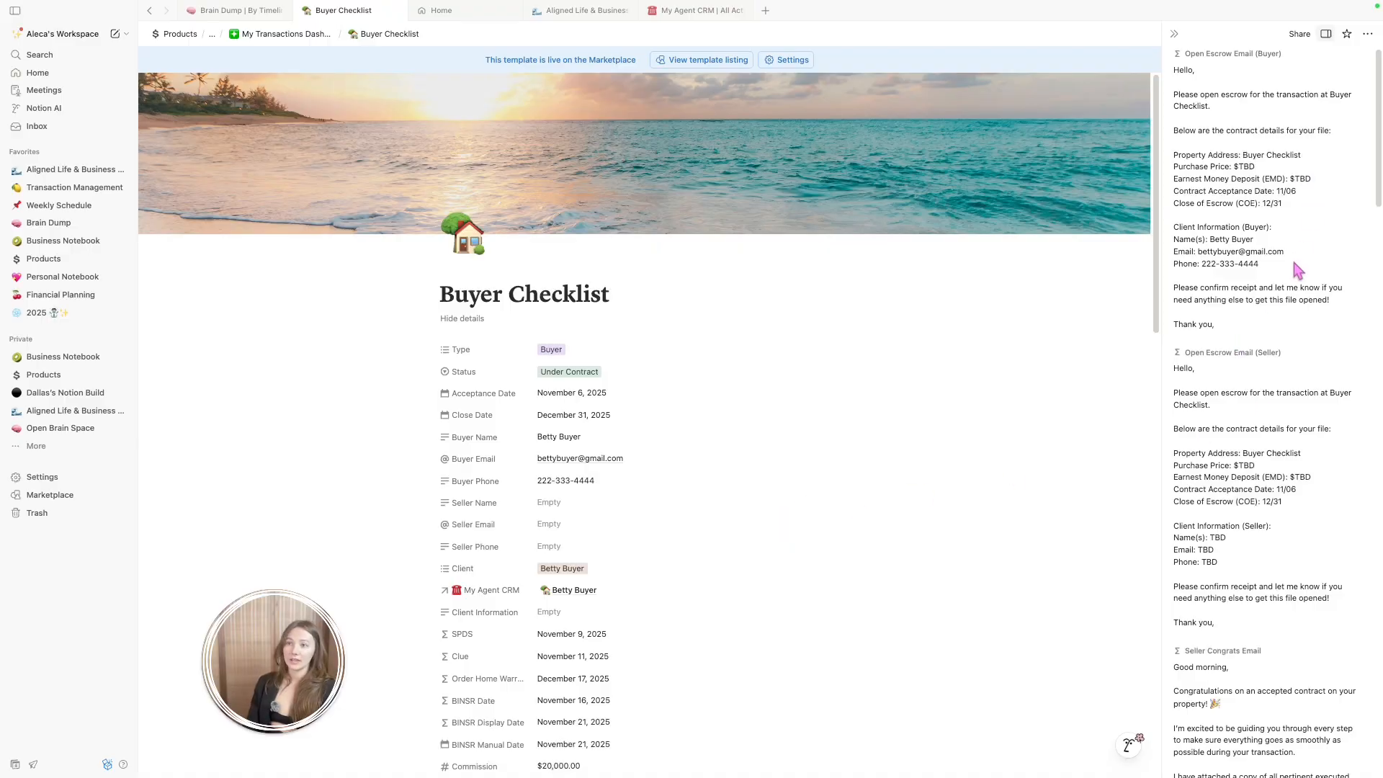
{"action": "scroll", "coordinate": [1318, 173], "scroll_direction": "up", "scroll_amount": 1}
Start customizing the transaction page's layout and select the Open Escrow Email (Buyer) property
{"action": "left_click", "coordinate": [1368, 33]}
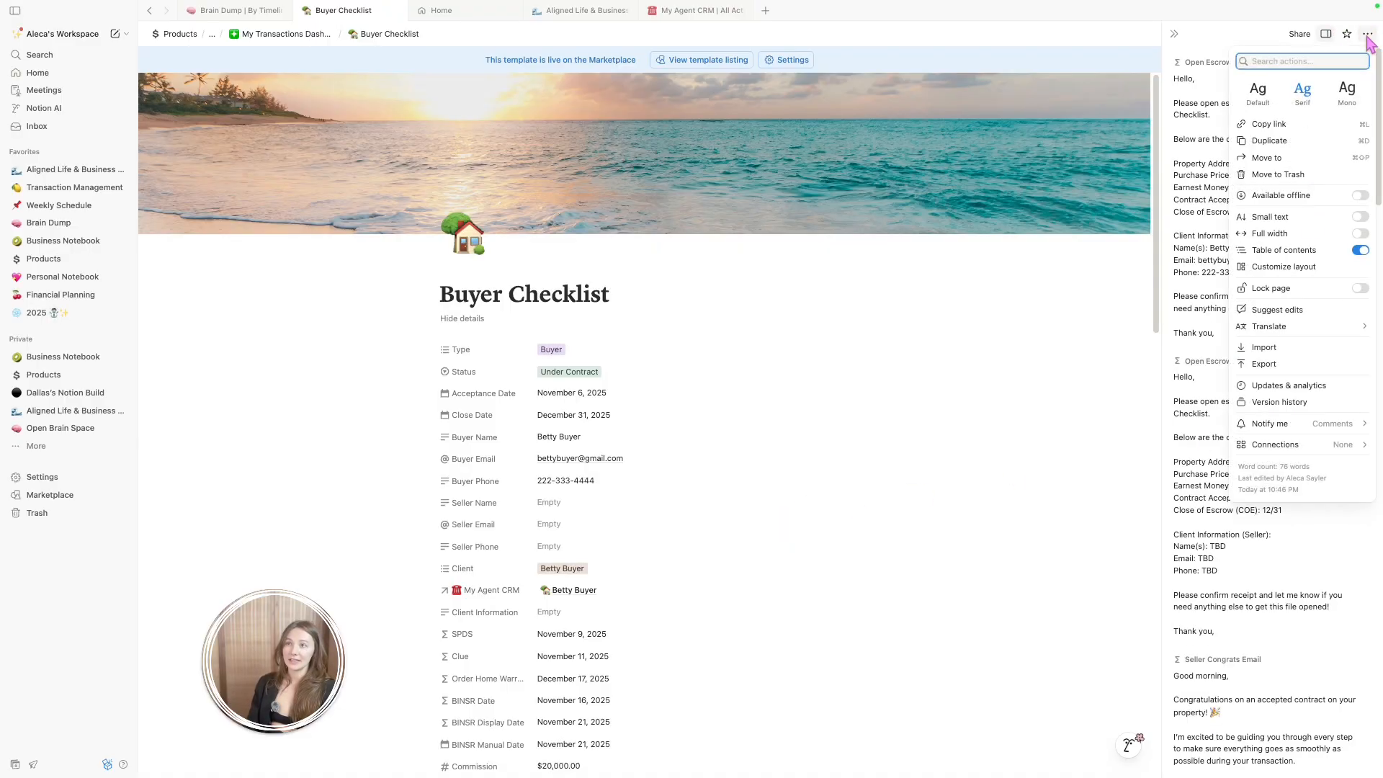
{"action": "left_click", "coordinate": [1318, 274]}
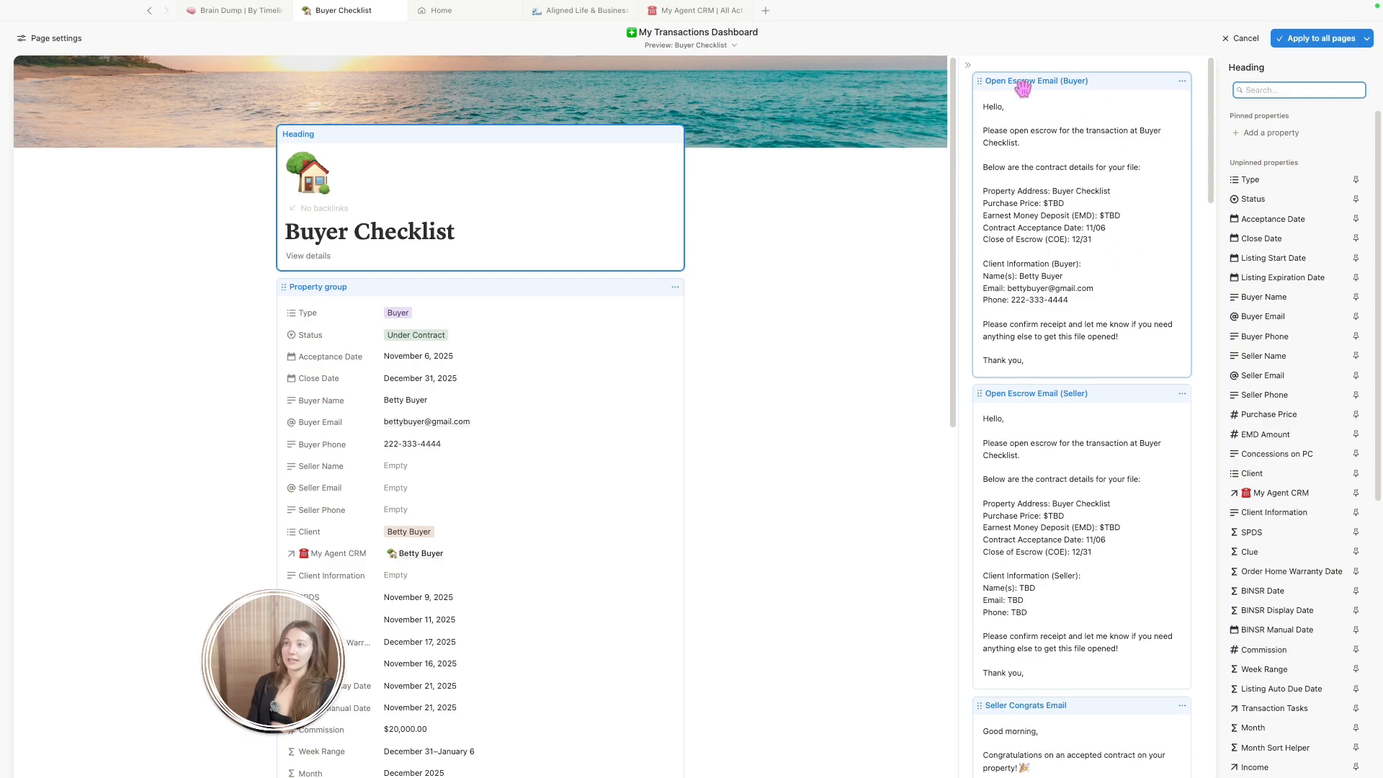
{"action": "left_click", "coordinate": [1025, 142]}
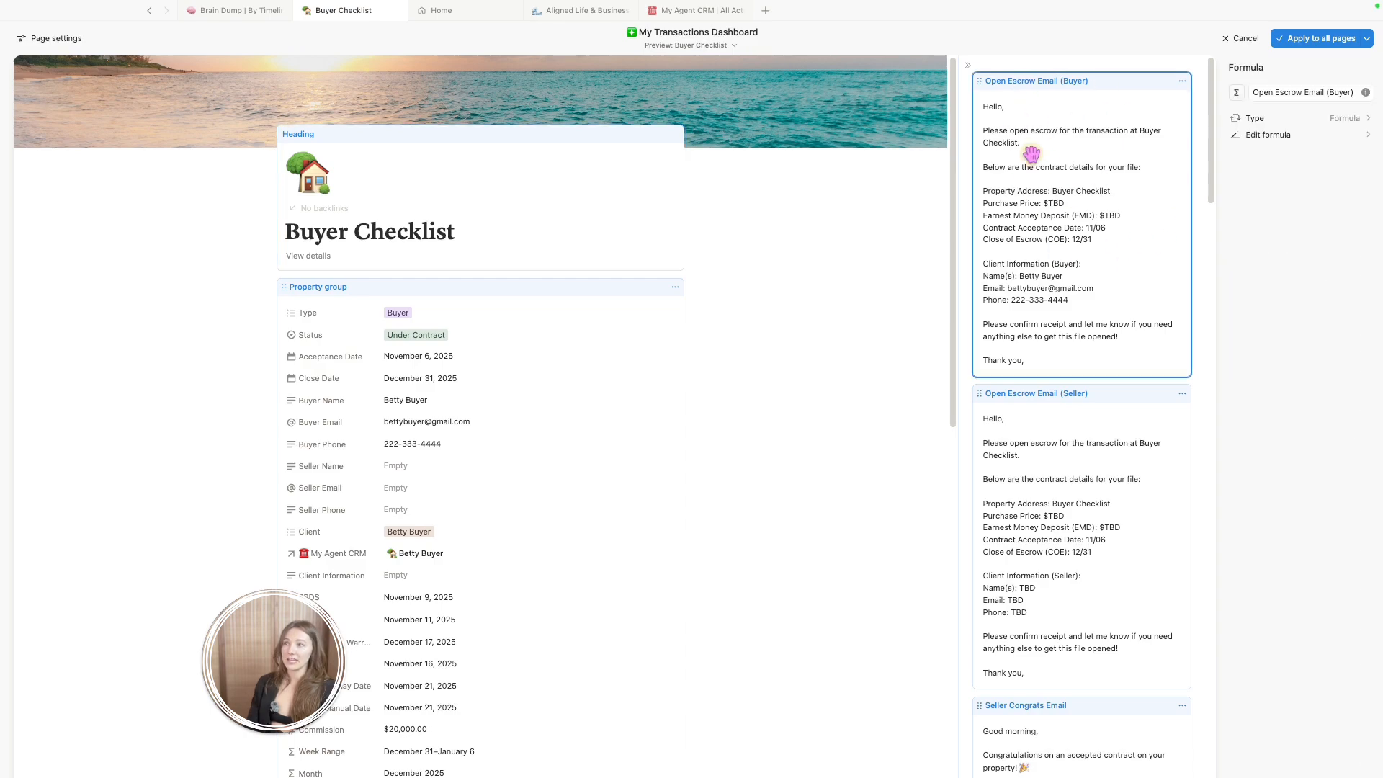
{"action": "left_click", "coordinate": [1296, 135]}
{"action": "scroll", "coordinate": [1099, 260], "scroll_direction": "up", "scroll_amount": 2}
{"action": "left_click", "coordinate": [895, 262]}
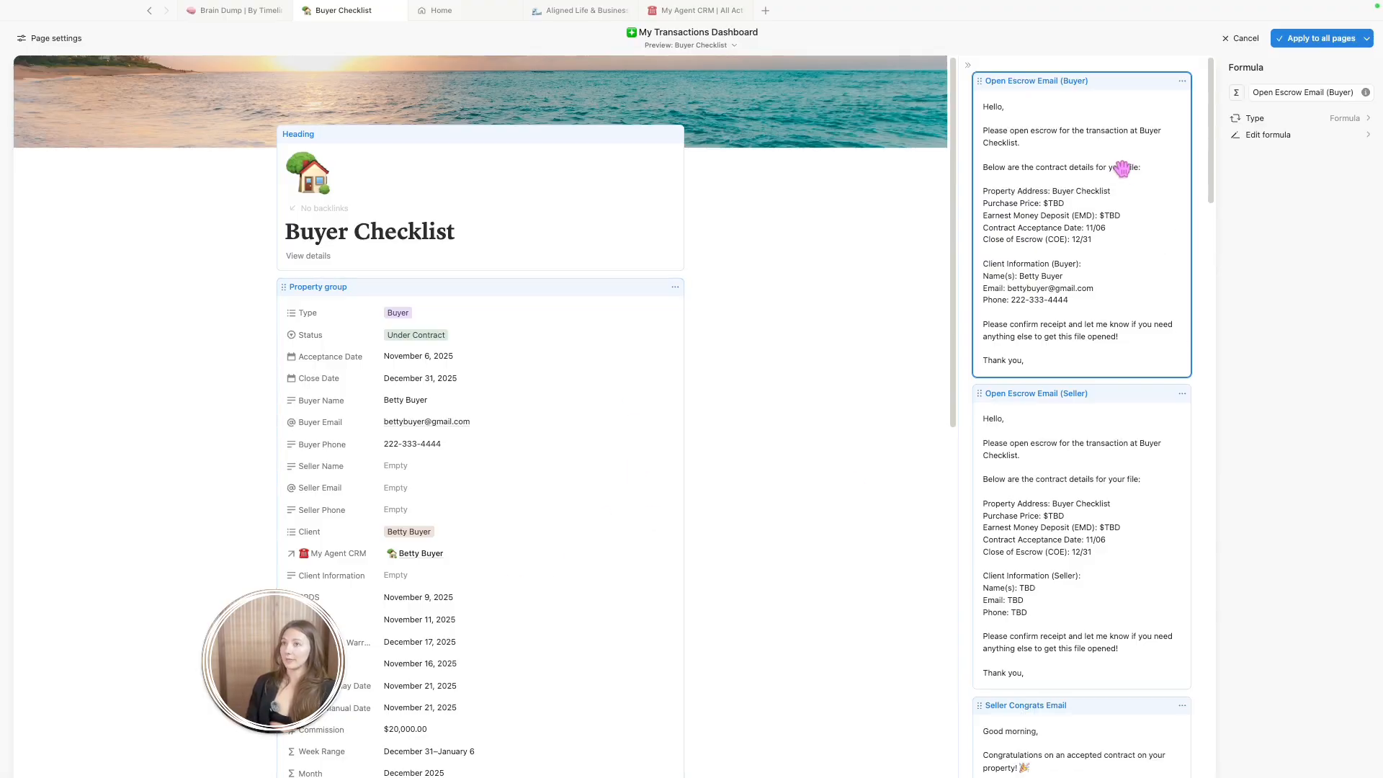
Open the Open Escrow Email (Buyer) formula and examine its email wording and the transaction properties it references
{"action": "left_click", "coordinate": [1266, 136]}
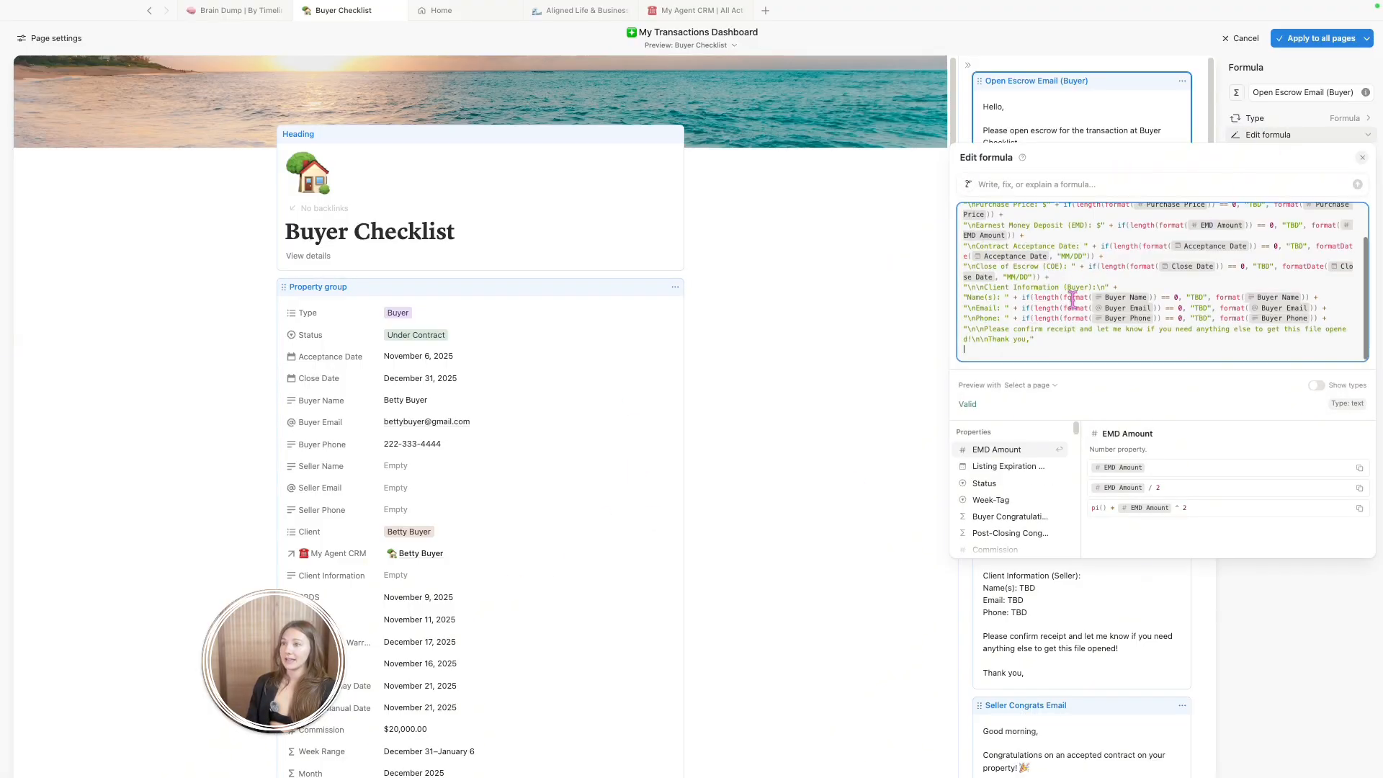
{"action": "scroll", "coordinate": [1073, 299], "scroll_direction": "up", "scroll_amount": 3}
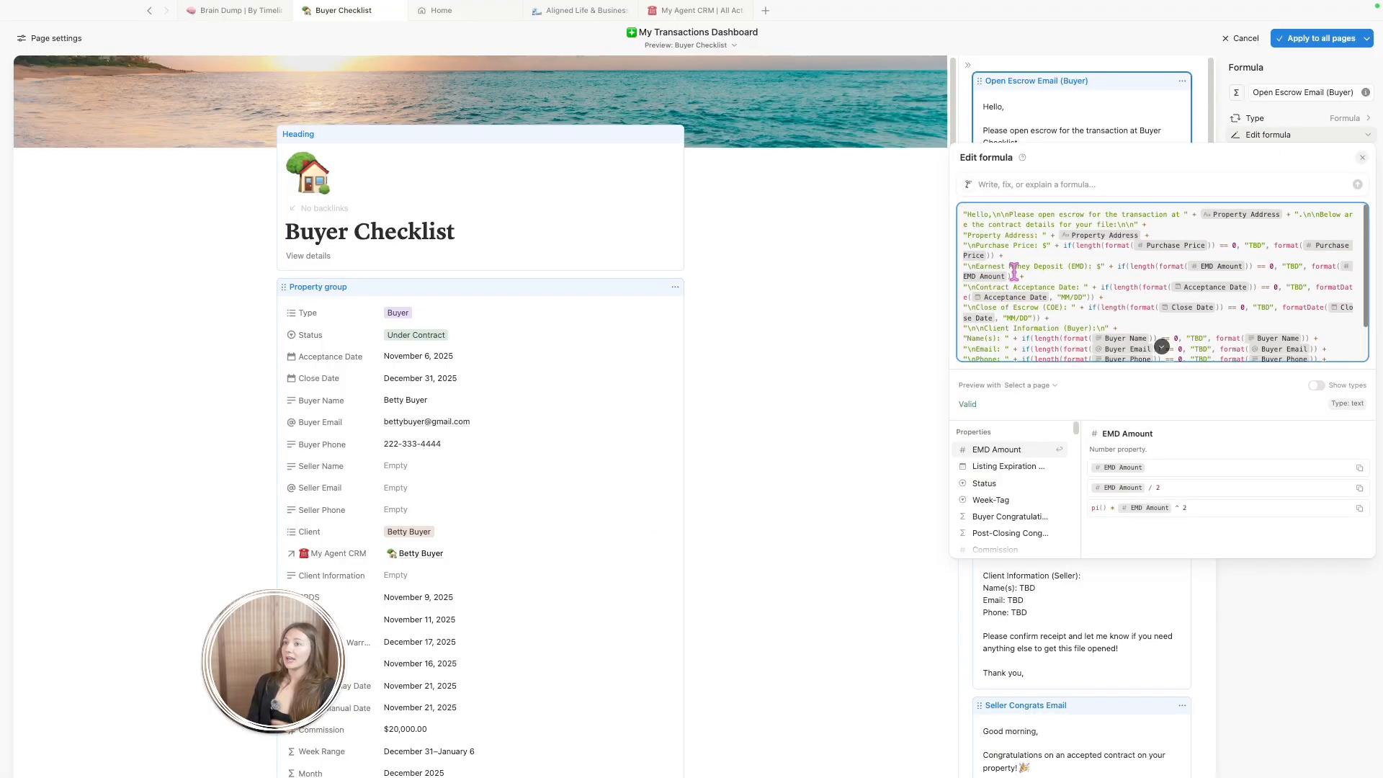
{"action": "scroll", "coordinate": [1016, 271], "scroll_direction": "down", "scroll_amount": 2}
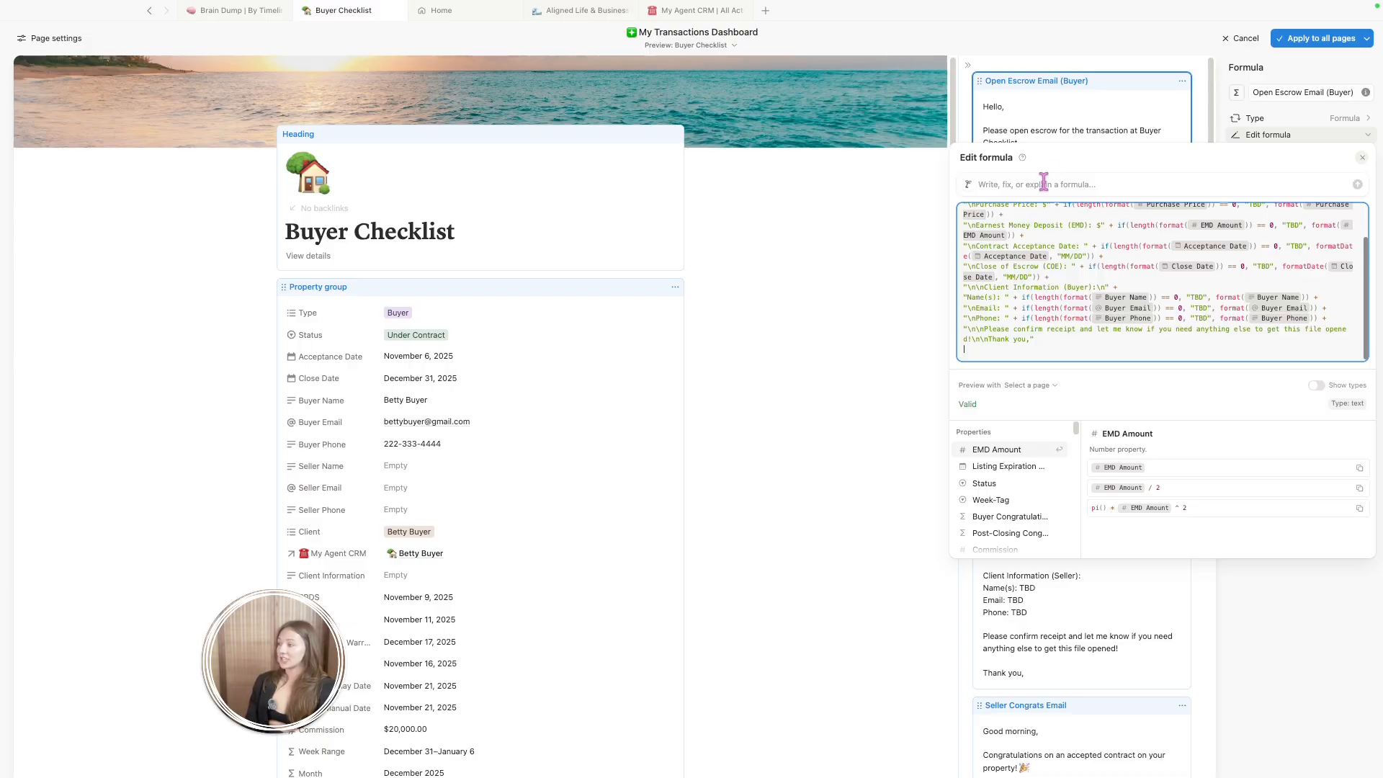
{"action": "scroll", "coordinate": [1081, 307], "scroll_direction": "up", "scroll_amount": 2}
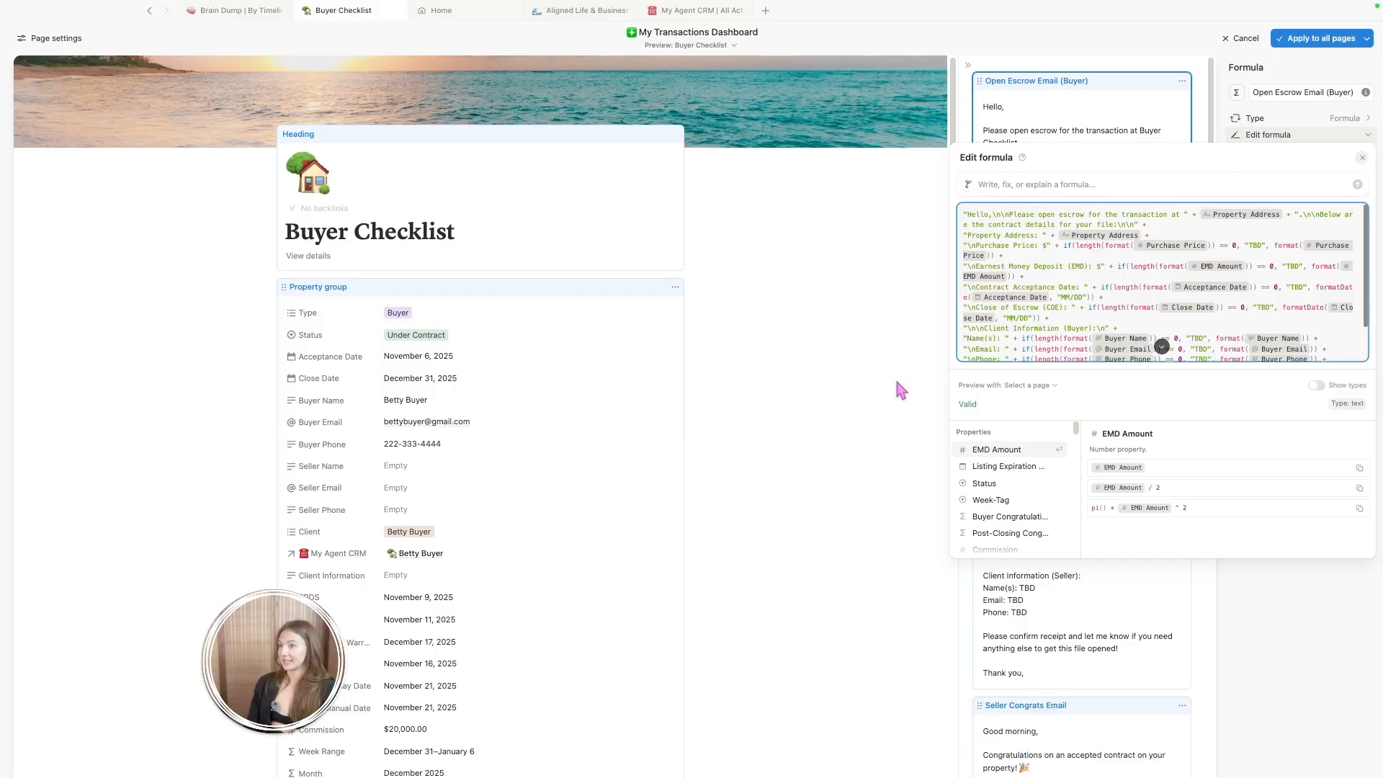
{"action": "scroll", "coordinate": [1088, 280], "scroll_direction": "down", "scroll_amount": 2}
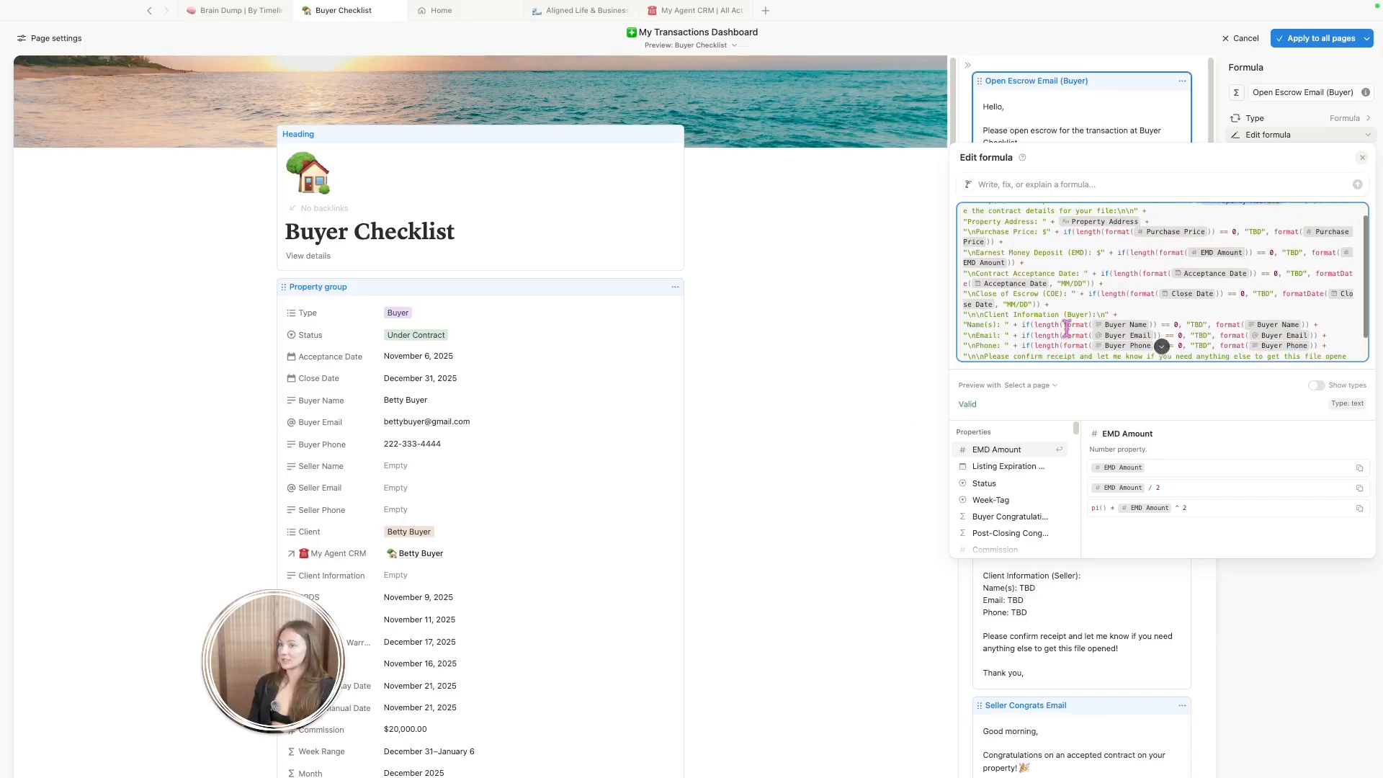
{"action": "scroll", "coordinate": [1067, 329], "scroll_direction": "down", "scroll_amount": 2}
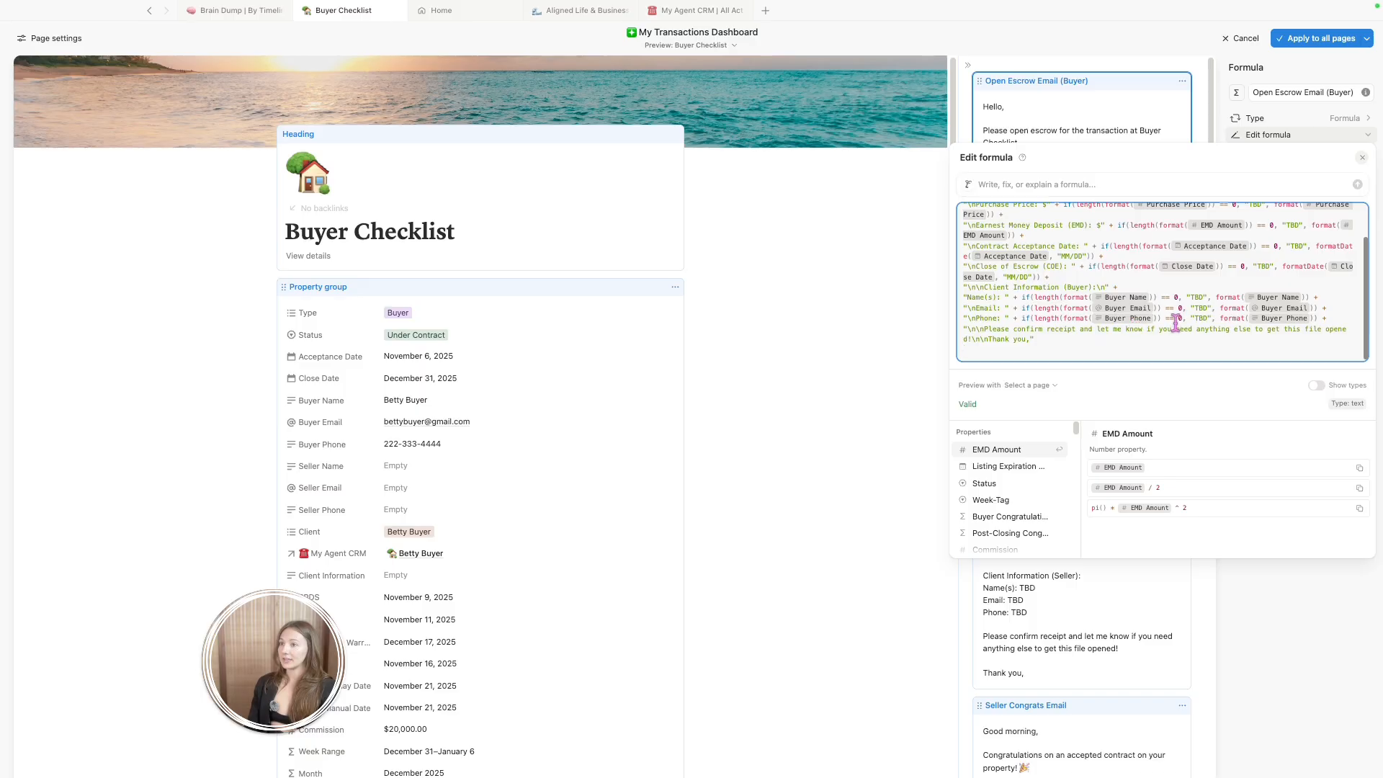
{"action": "scroll", "coordinate": [1217, 302], "scroll_direction": "up", "scroll_amount": 3}
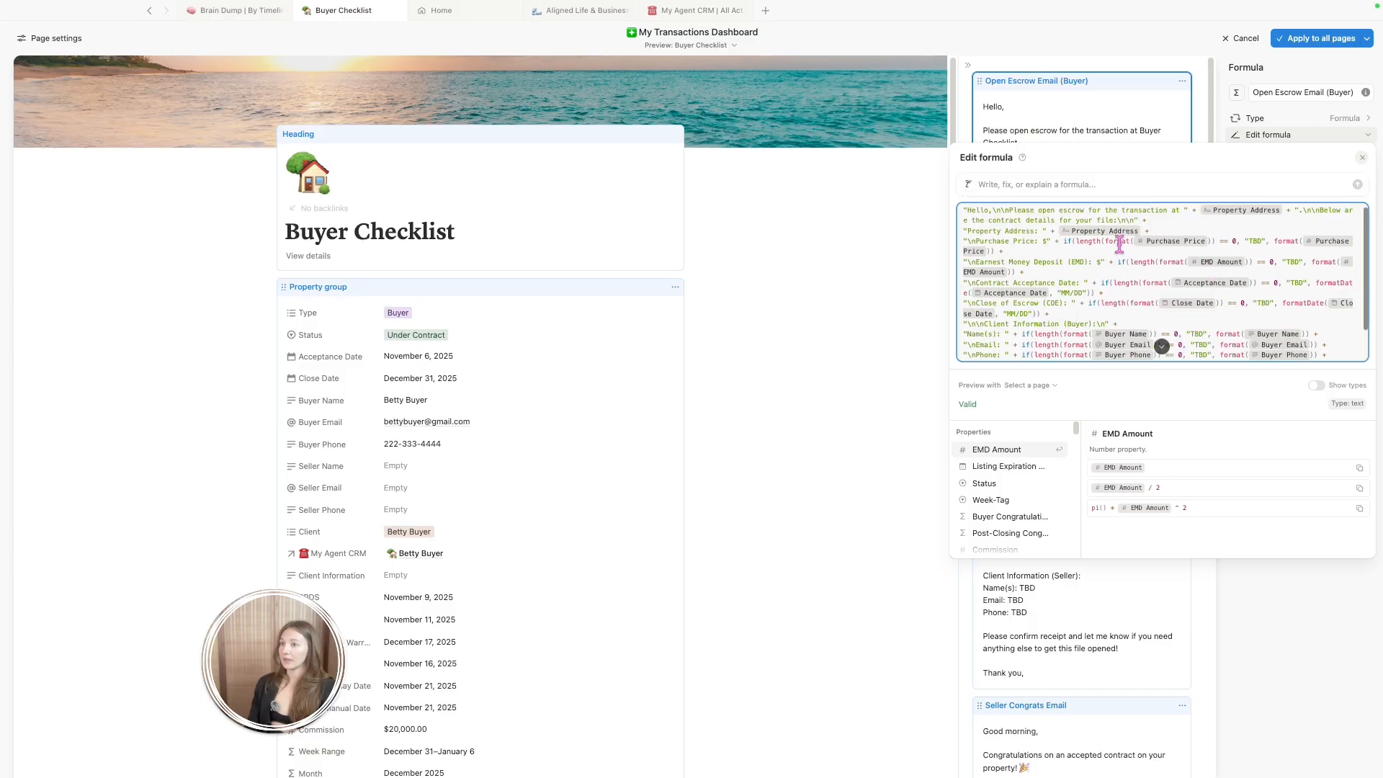
{"action": "scroll", "coordinate": [1224, 309], "scroll_direction": "down", "scroll_amount": 2}
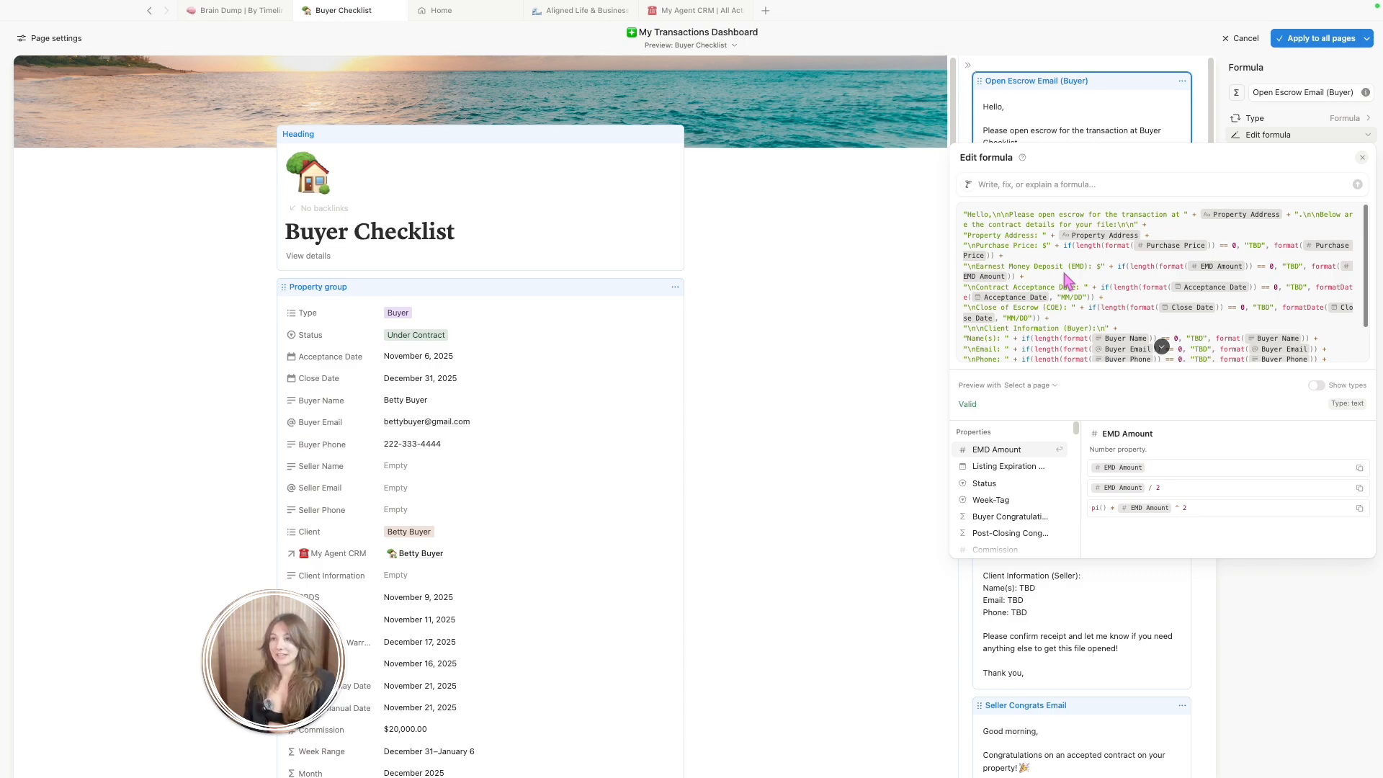
Read the rest of the Open Escrow Email (Buyer) formula, close it, and look over the other email templates in the layout
{"action": "scroll", "coordinate": [1016, 257], "scroll_direction": "down", "scroll_amount": 2}
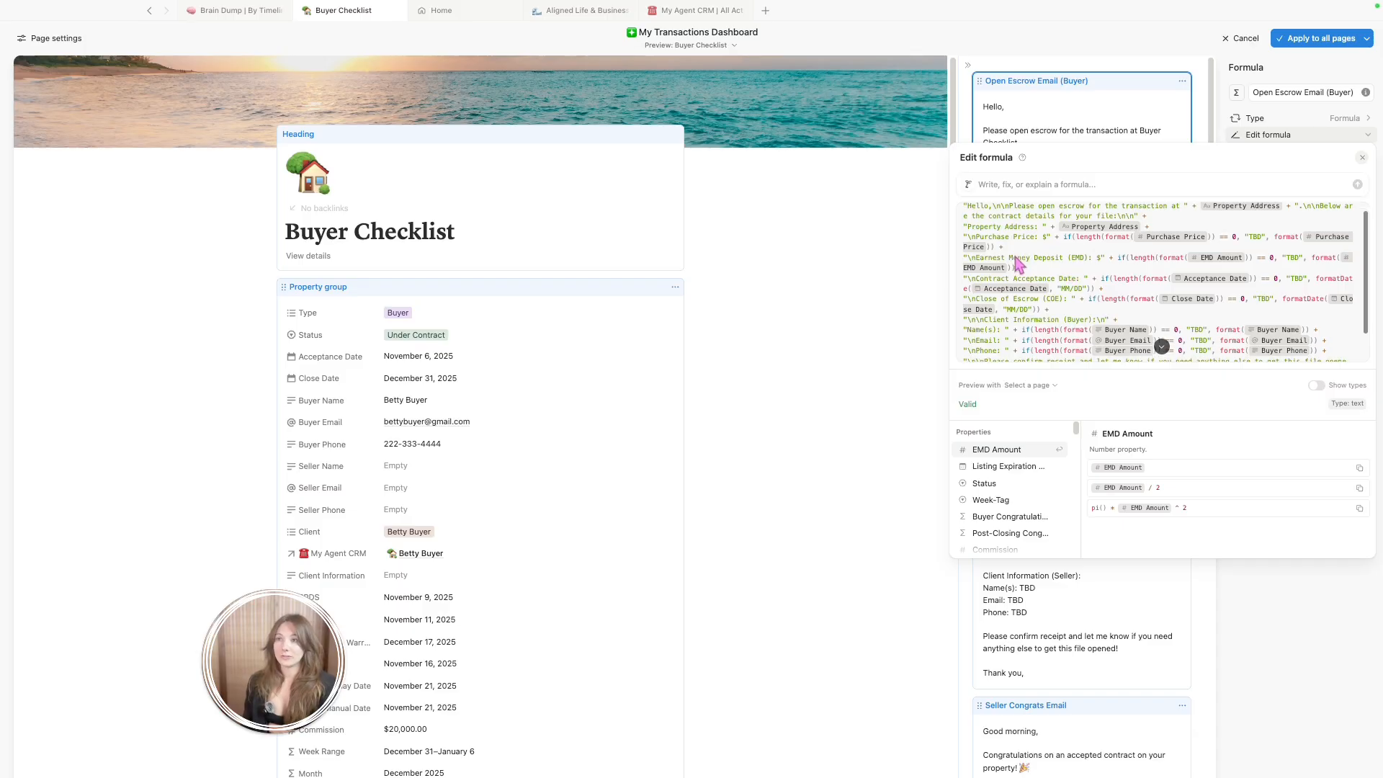
{"action": "scroll", "coordinate": [1039, 279], "scroll_direction": "up", "scroll_amount": 2}
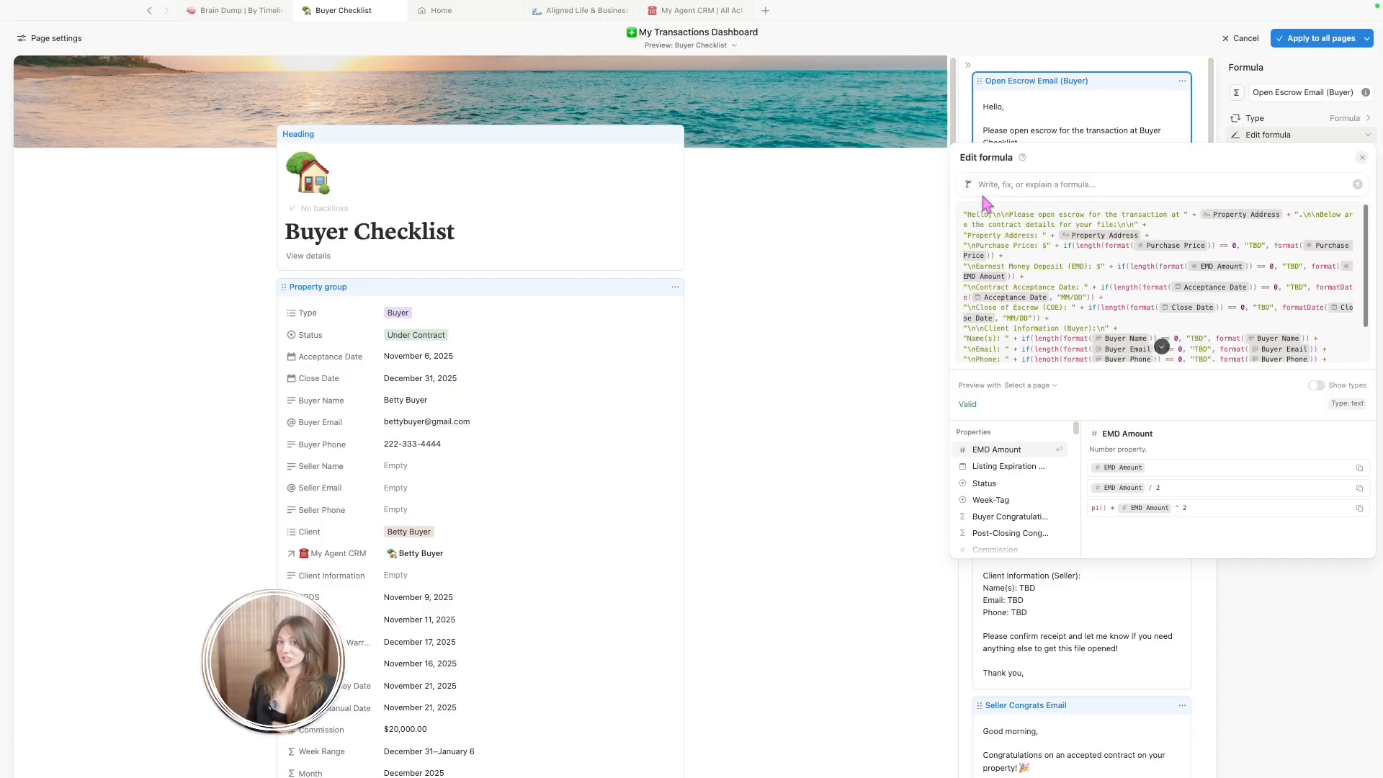
{"action": "scroll", "coordinate": [1024, 295], "scroll_direction": "down", "scroll_amount": 2}
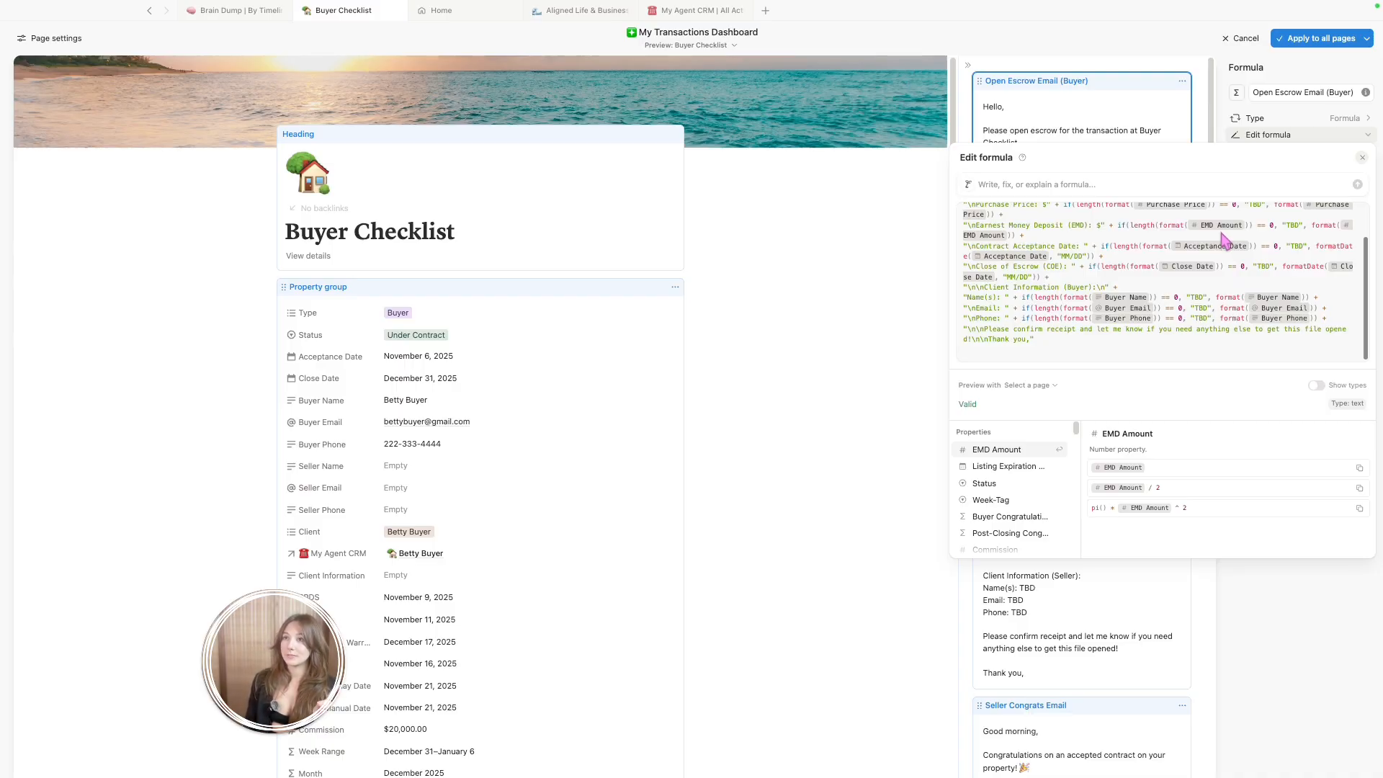
{"action": "left_click", "coordinate": [1203, 124]}
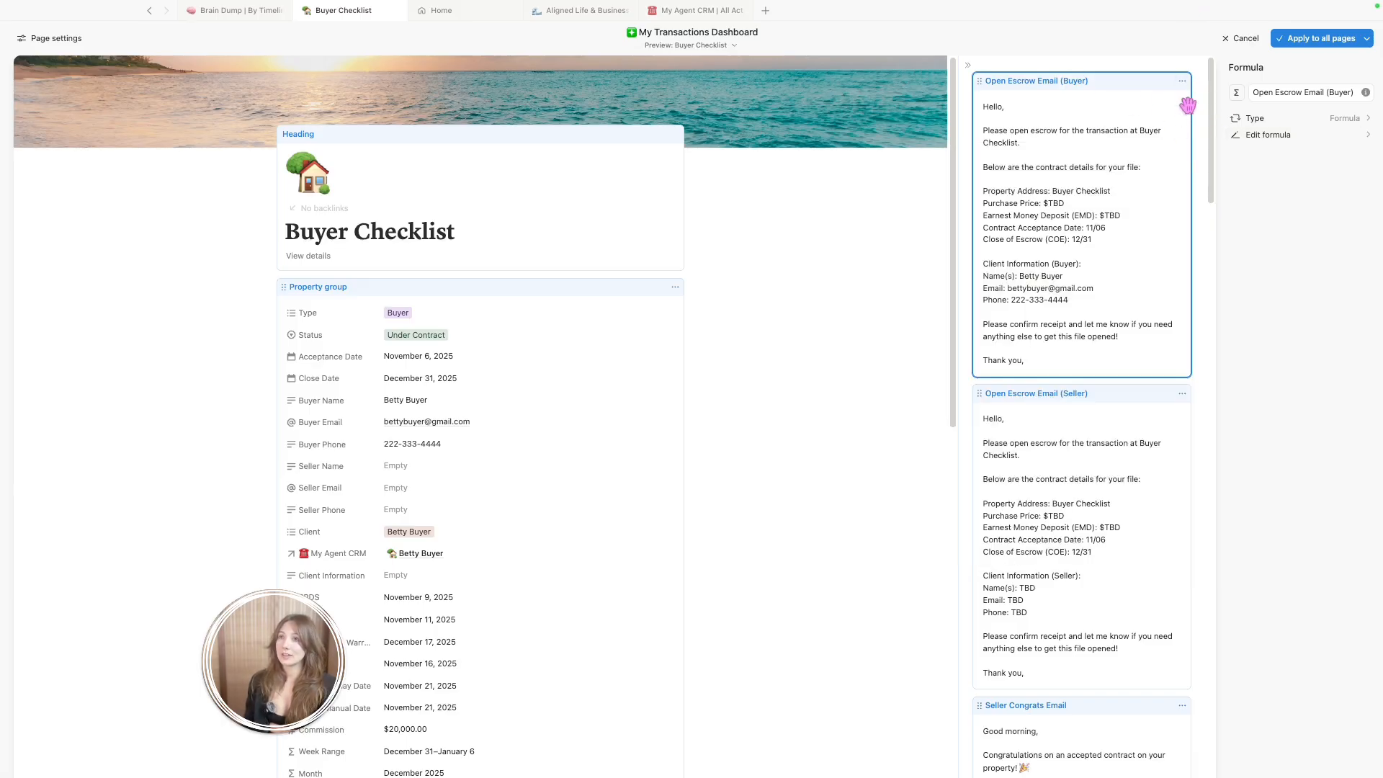
{"action": "scroll", "coordinate": [1135, 389], "scroll_direction": "down", "scroll_amount": 10}
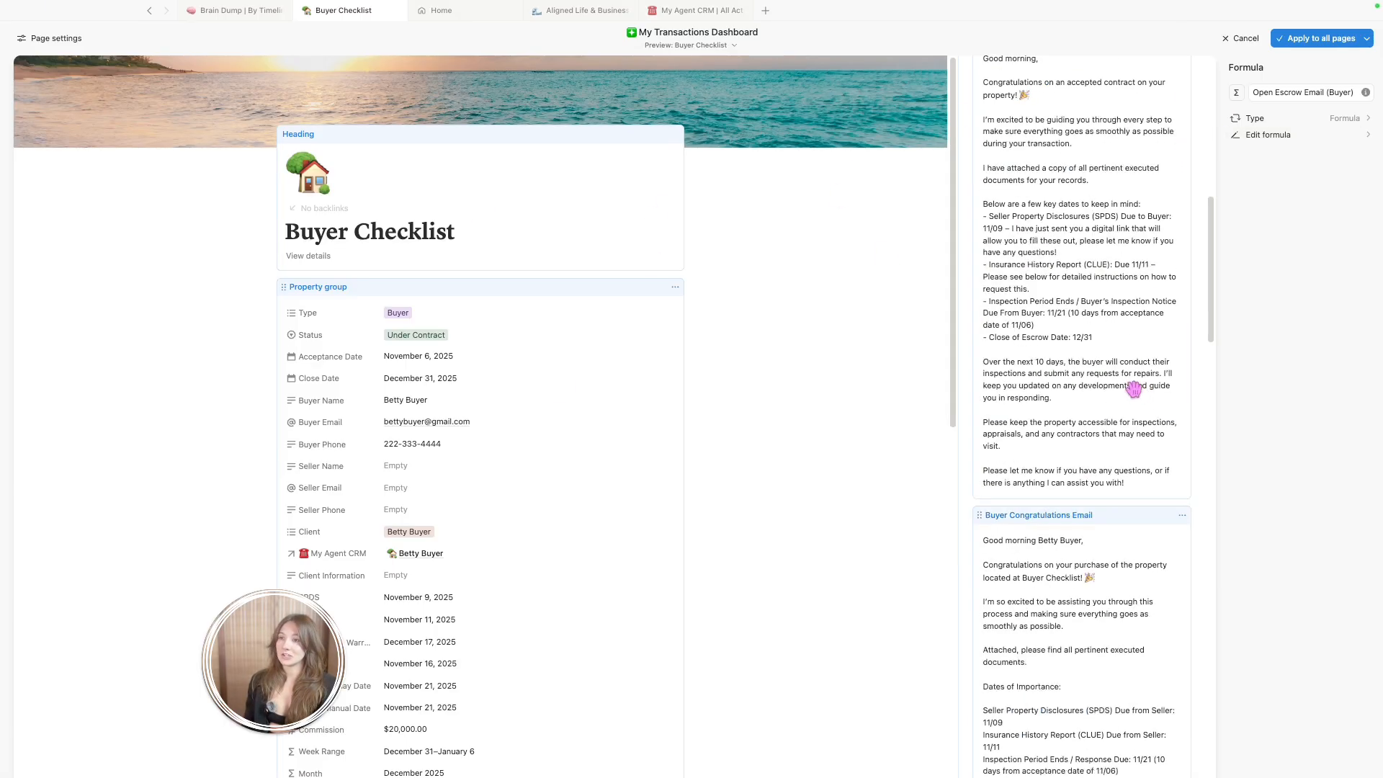
{"action": "scroll", "coordinate": [1135, 389], "scroll_direction": "up", "scroll_amount": 10}
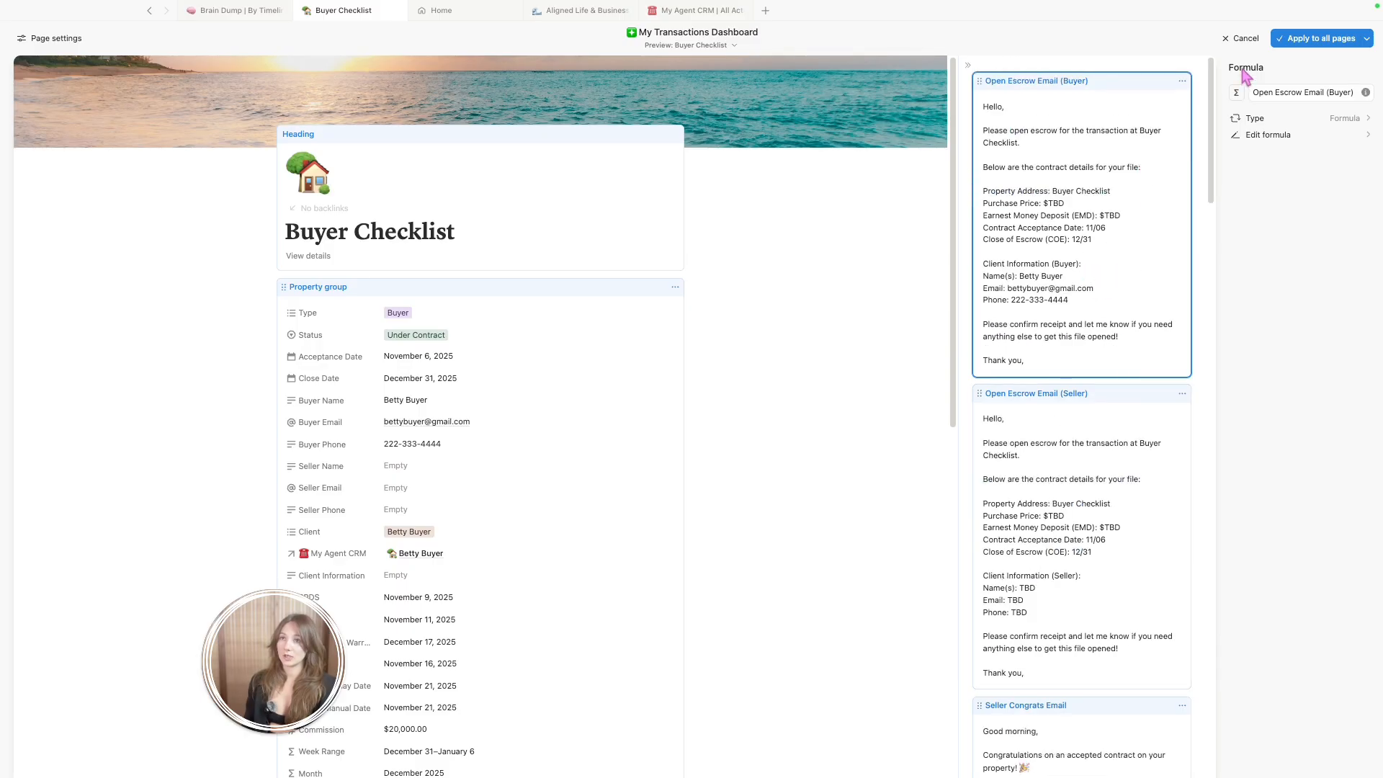
Leave the layout customization without applying changes and return to My Transactions Dashboard
{"action": "left_click", "coordinate": [1243, 38]}
{"action": "left_click", "coordinate": [1366, 34]}
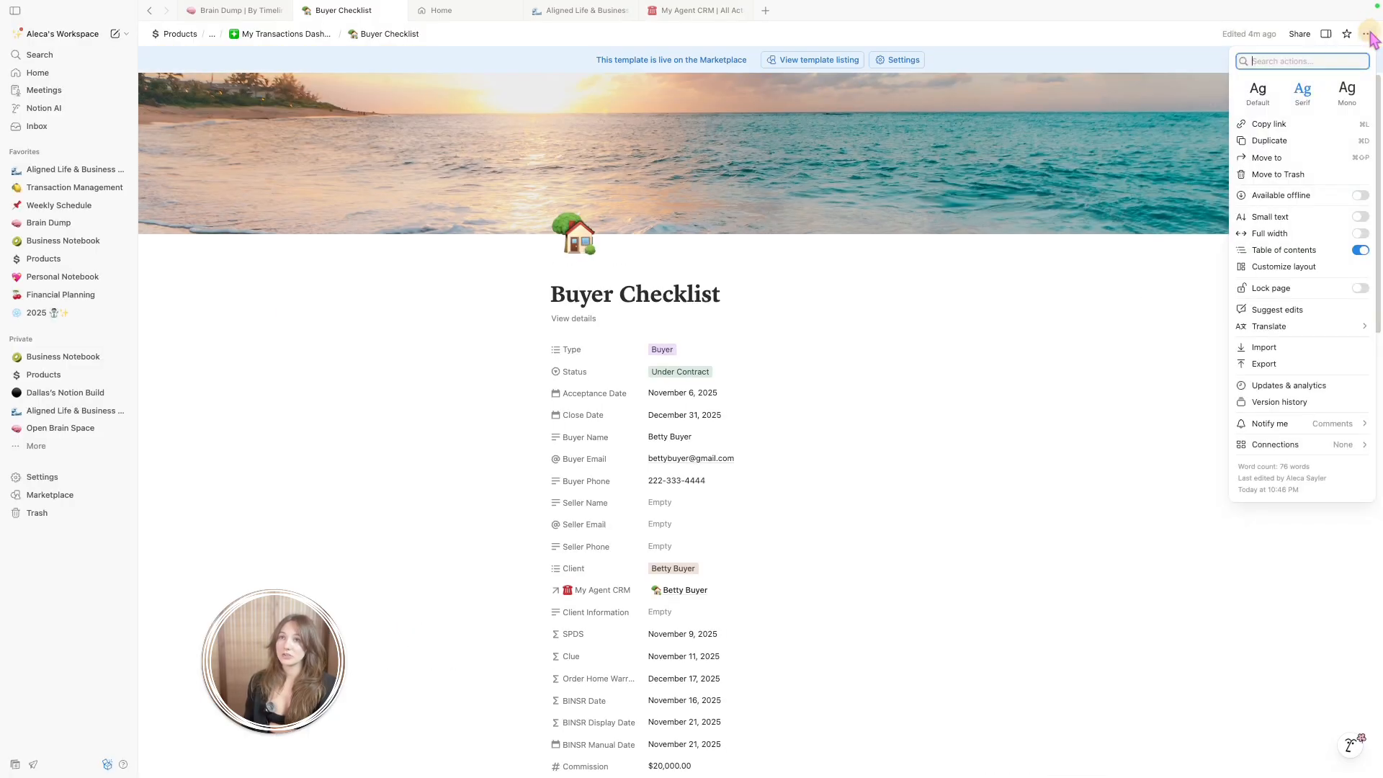
{"action": "left_click", "coordinate": [285, 33]}
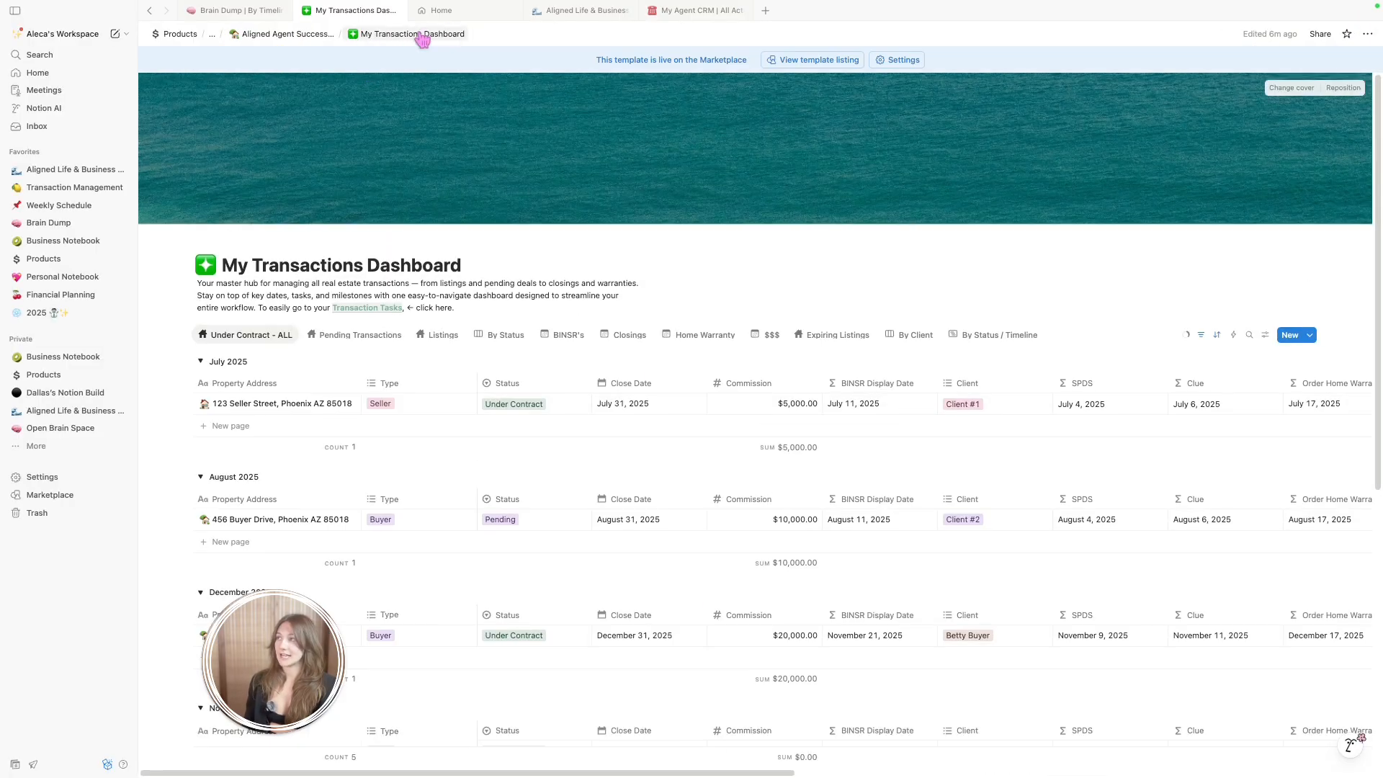
Search the dashboard's properties for "email" and examine the Open Escrow Email (Buyer) formula from its property settings
{"action": "scroll", "coordinate": [1109, 457], "scroll_direction": "down", "scroll_amount": 1}
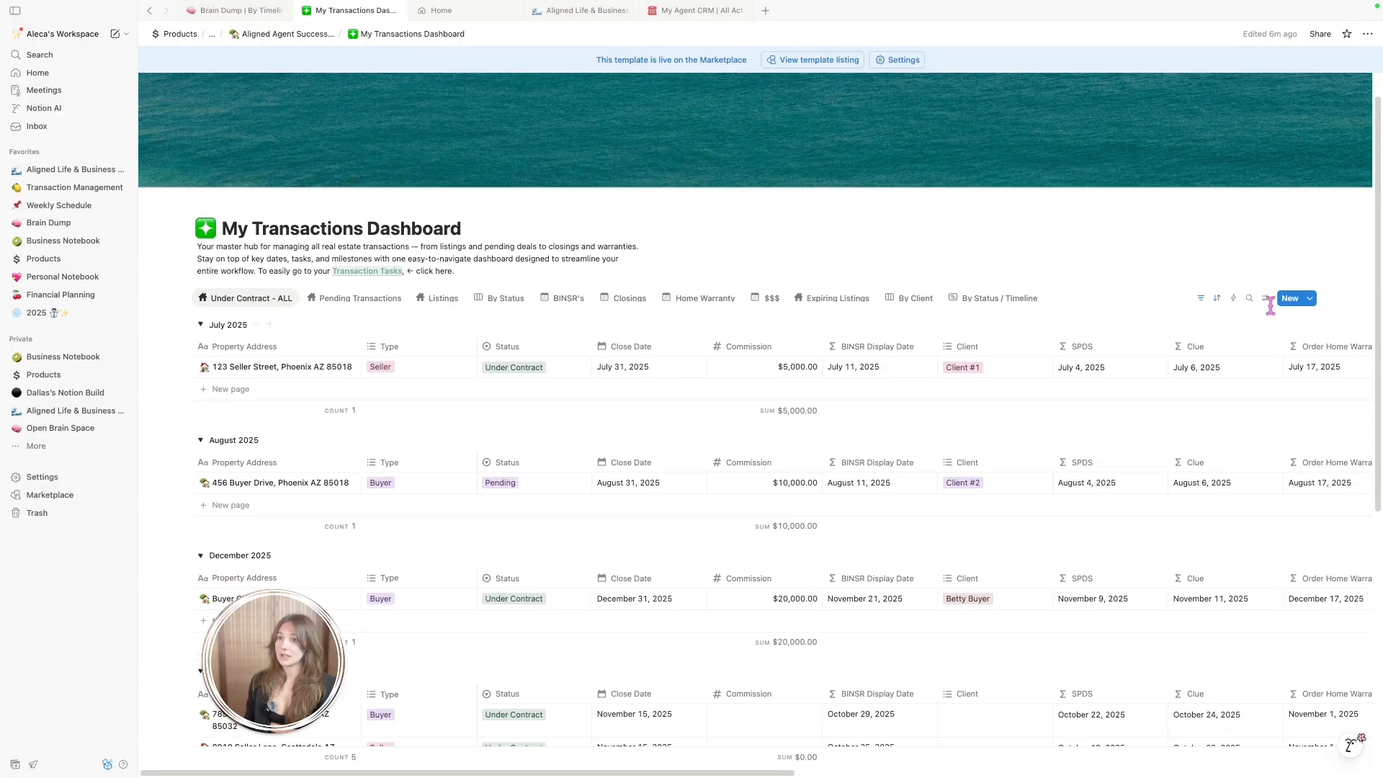
{"action": "left_click", "coordinate": [1267, 300]}
{"action": "left_click", "coordinate": [1272, 524]}
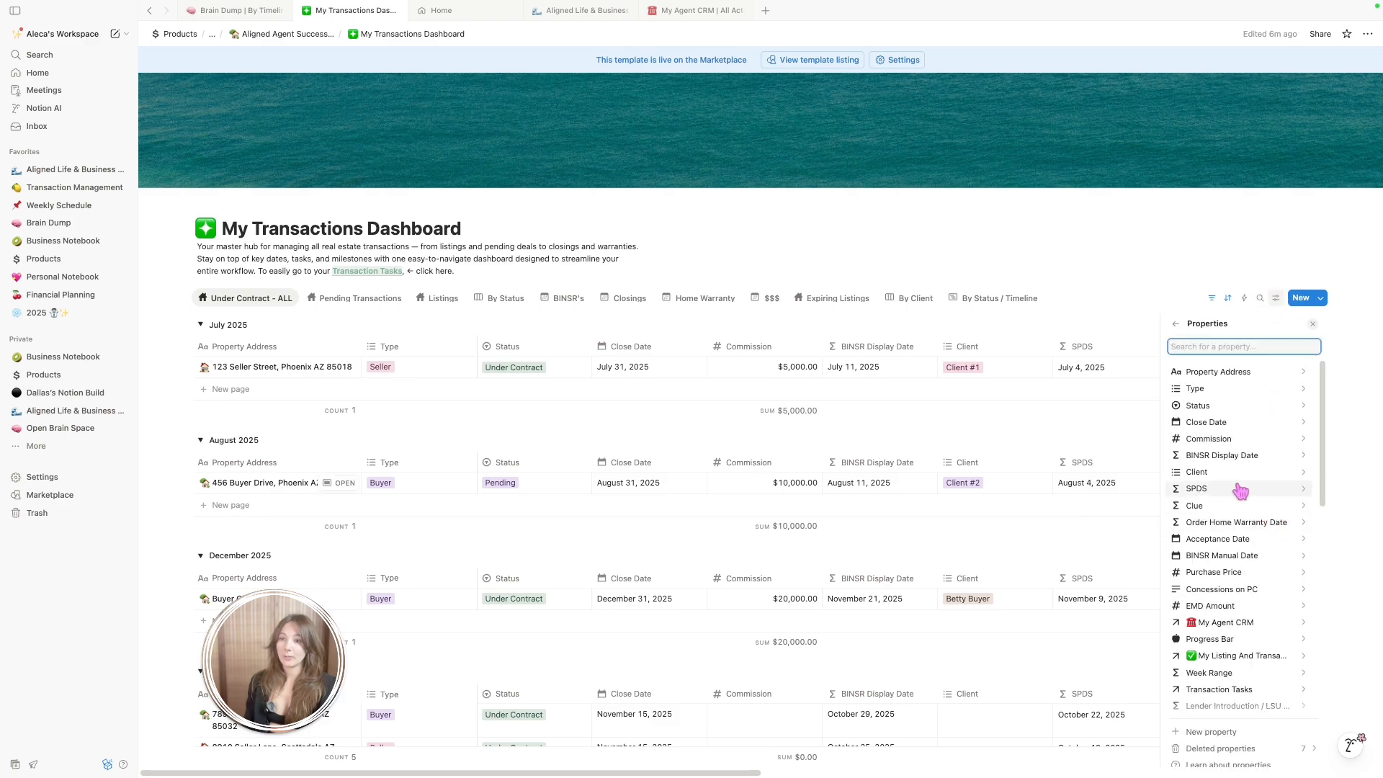
{"action": "scroll", "coordinate": [1241, 490], "scroll_direction": "down", "scroll_amount": 5}
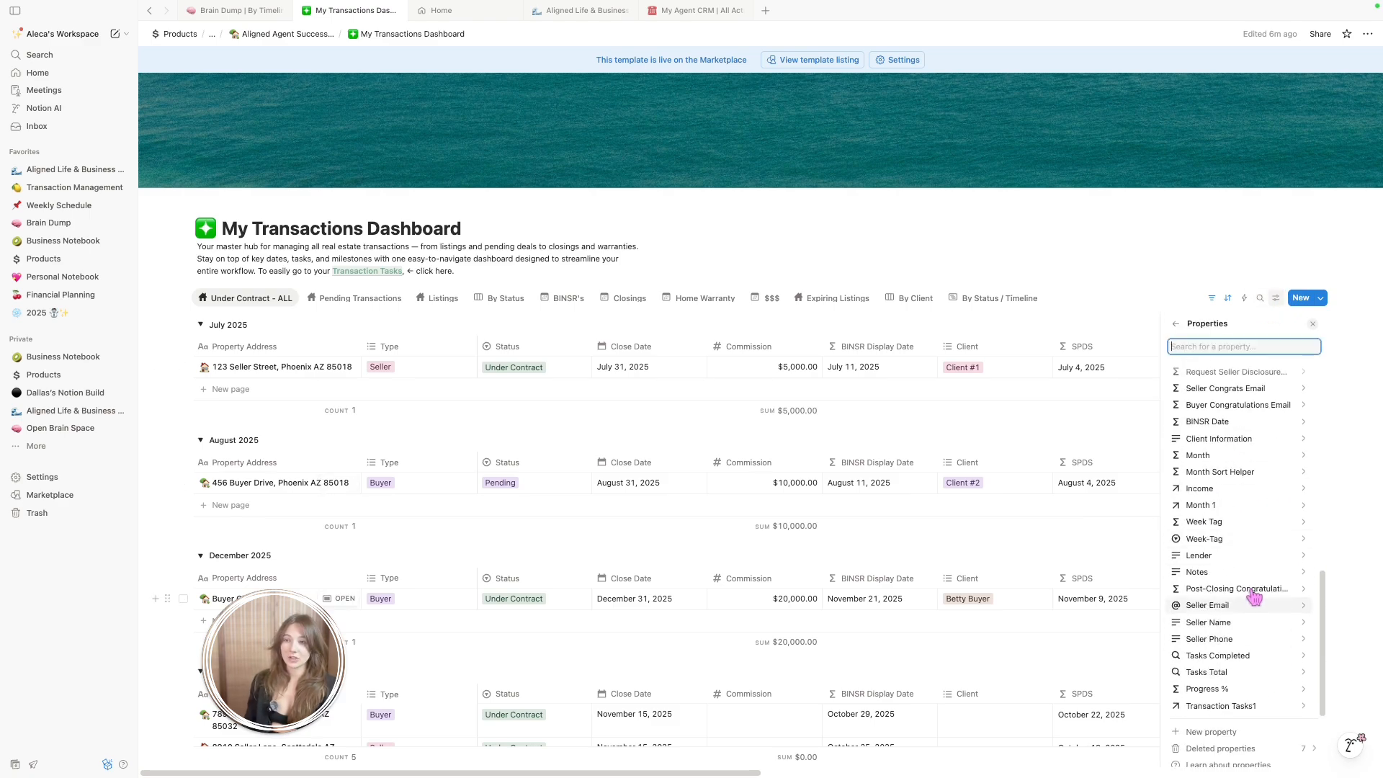
{"action": "type", "text": "email"}
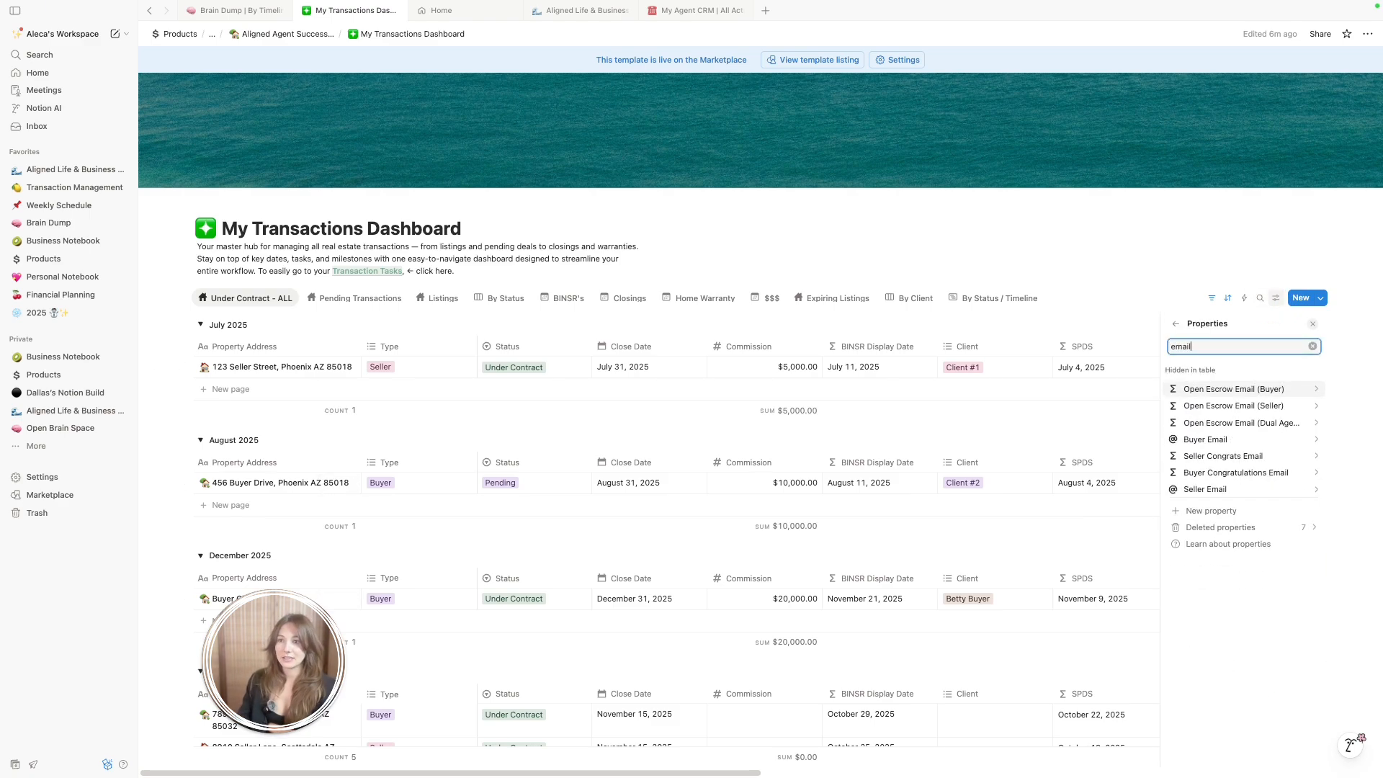
{"action": "left_click", "coordinate": [1297, 389]}
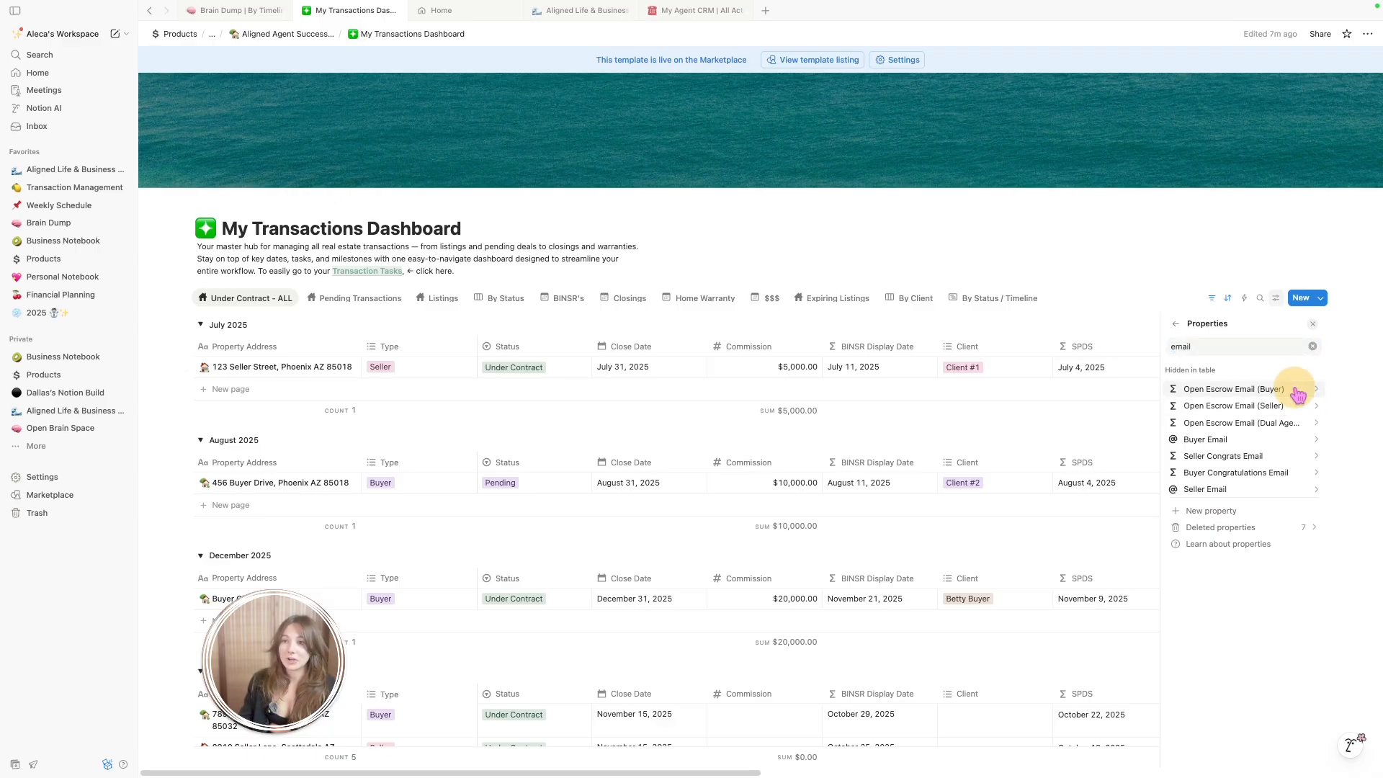
{"action": "left_click", "coordinate": [1248, 393]}
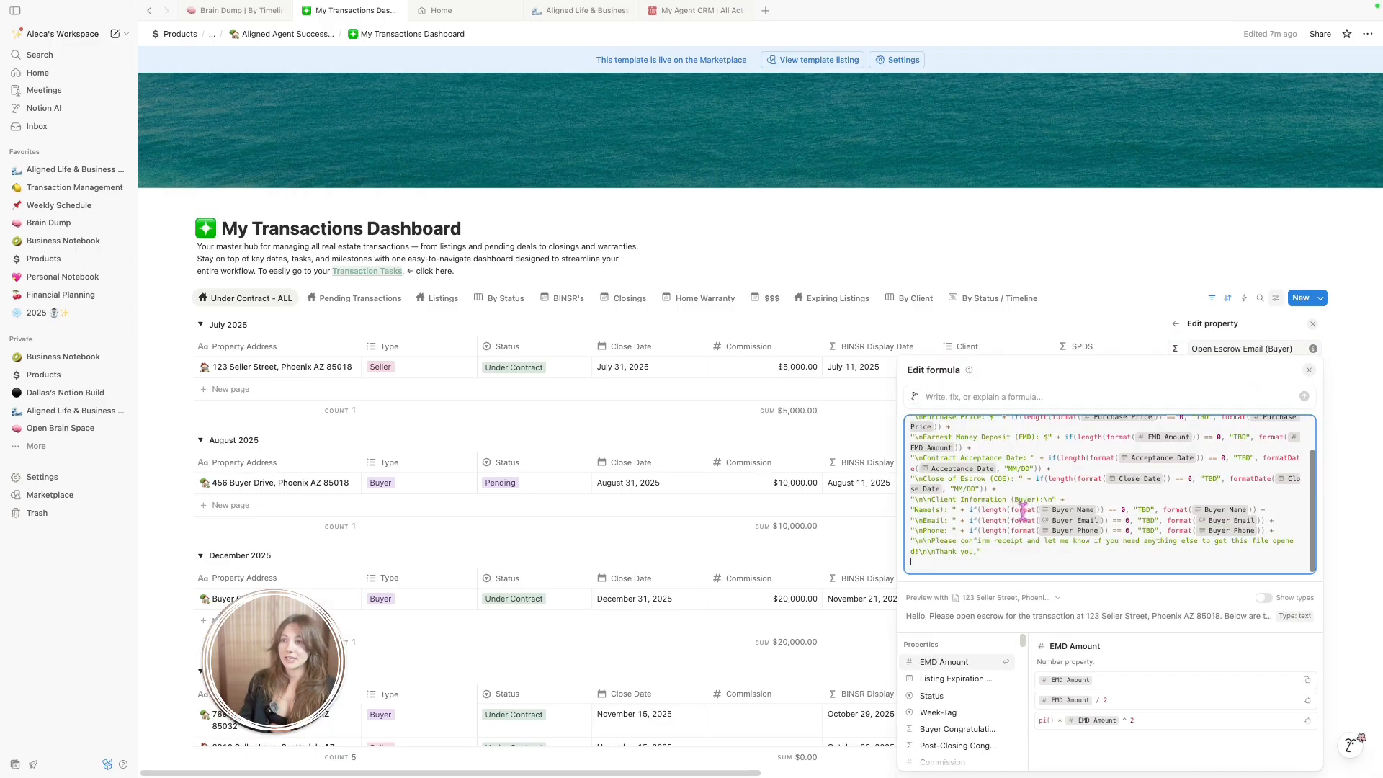
{"action": "left_click", "coordinate": [1251, 325]}
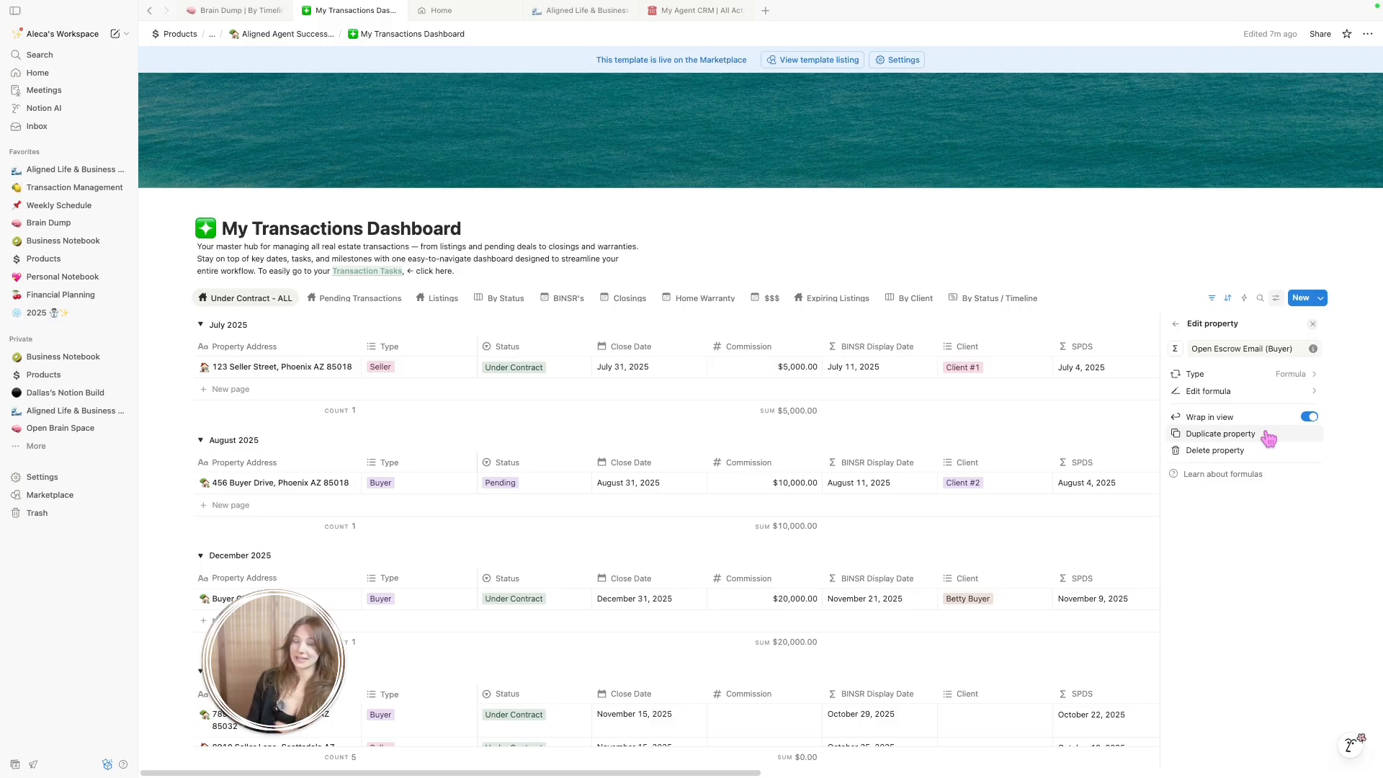
{"action": "left_click", "coordinate": [1139, 291]}
Open the Buyer Checklist transaction under December 2025 and replace its title with the full property address
{"action": "scroll", "coordinate": [908, 412], "scroll_direction": "down", "scroll_amount": 3}
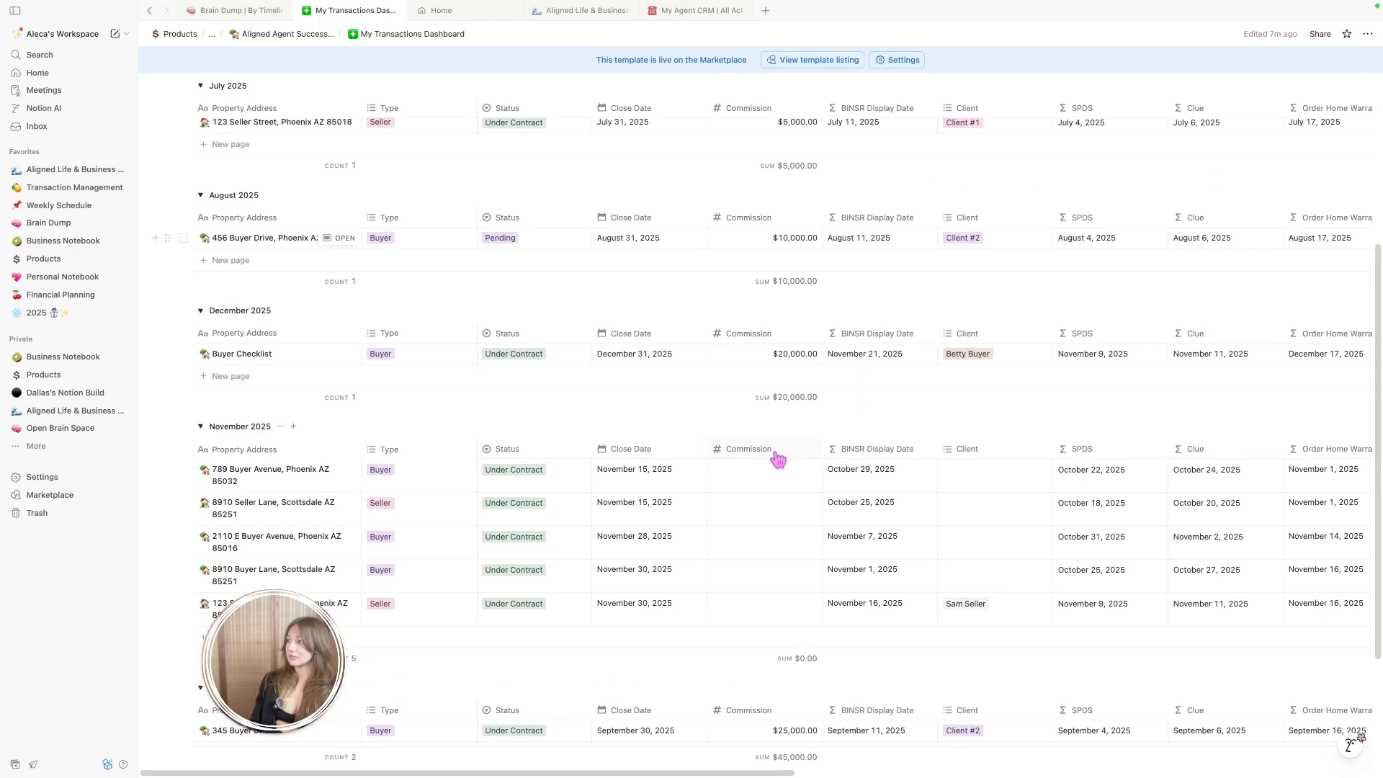
{"action": "scroll", "coordinate": [864, 465], "scroll_direction": "up", "scroll_amount": 1}
{"action": "left_click", "coordinate": [338, 400]}
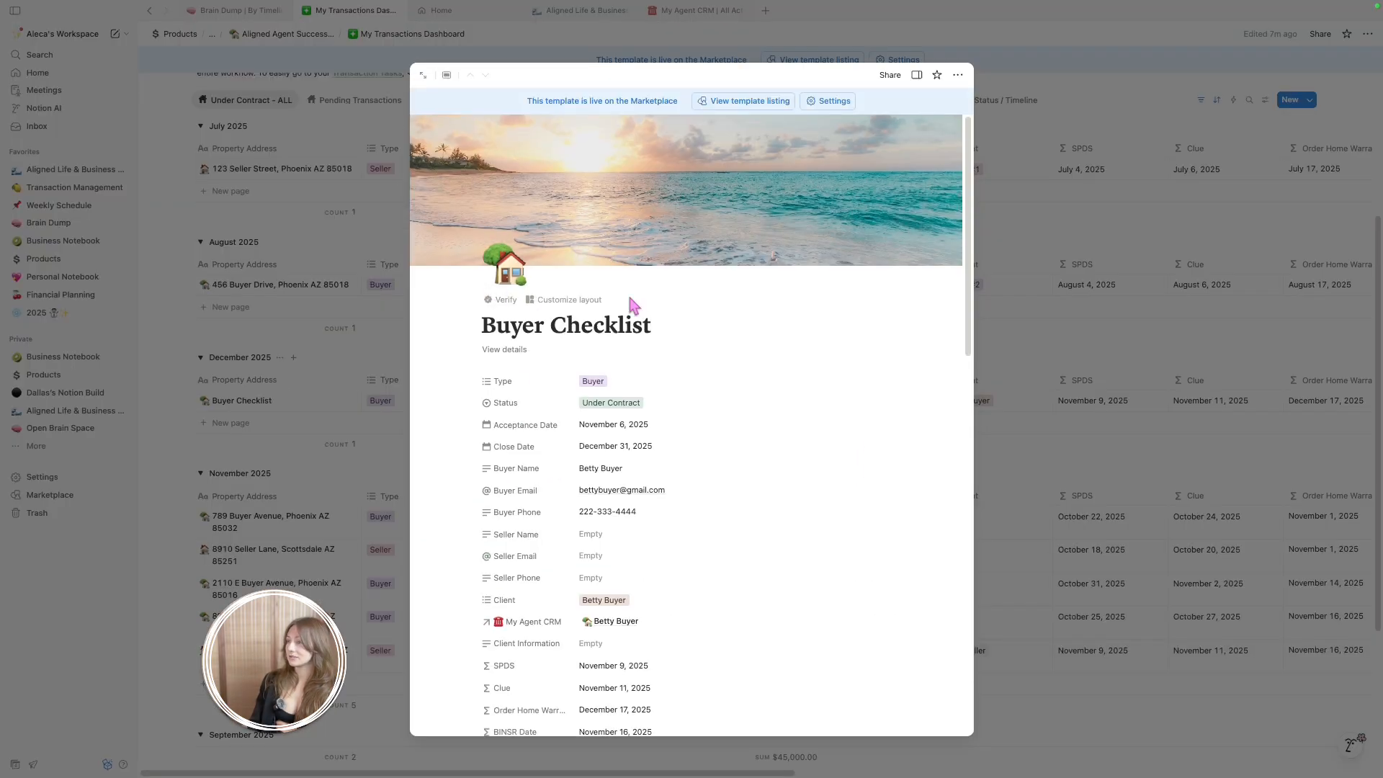
{"action": "left_click_drag", "start_coordinate": [671, 323], "coordinate": [496, 325]}
{"action": "left_click_drag", "start_coordinate": [667, 324], "coordinate": [481, 318]}
{"action": "key", "text": "BackSpace"}
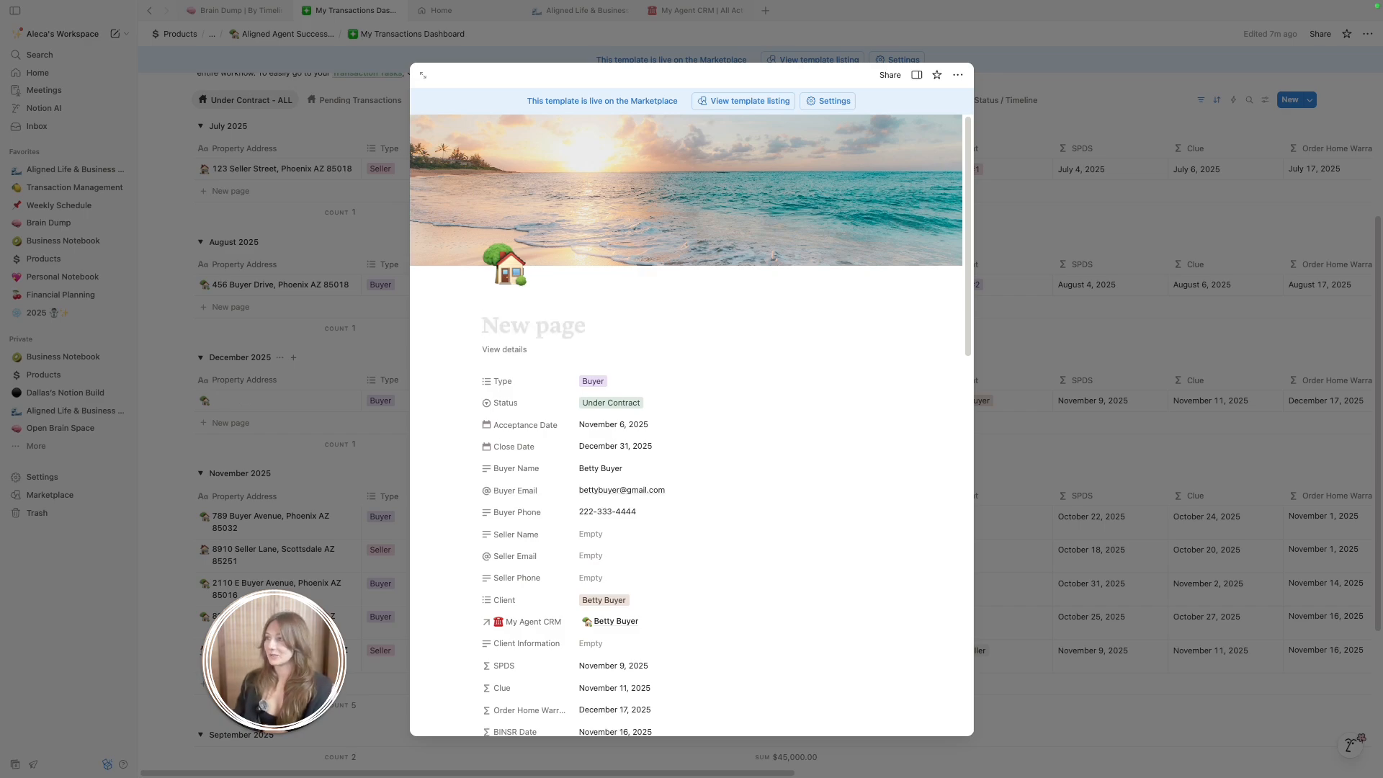
{"action": "type", "text": "234"}
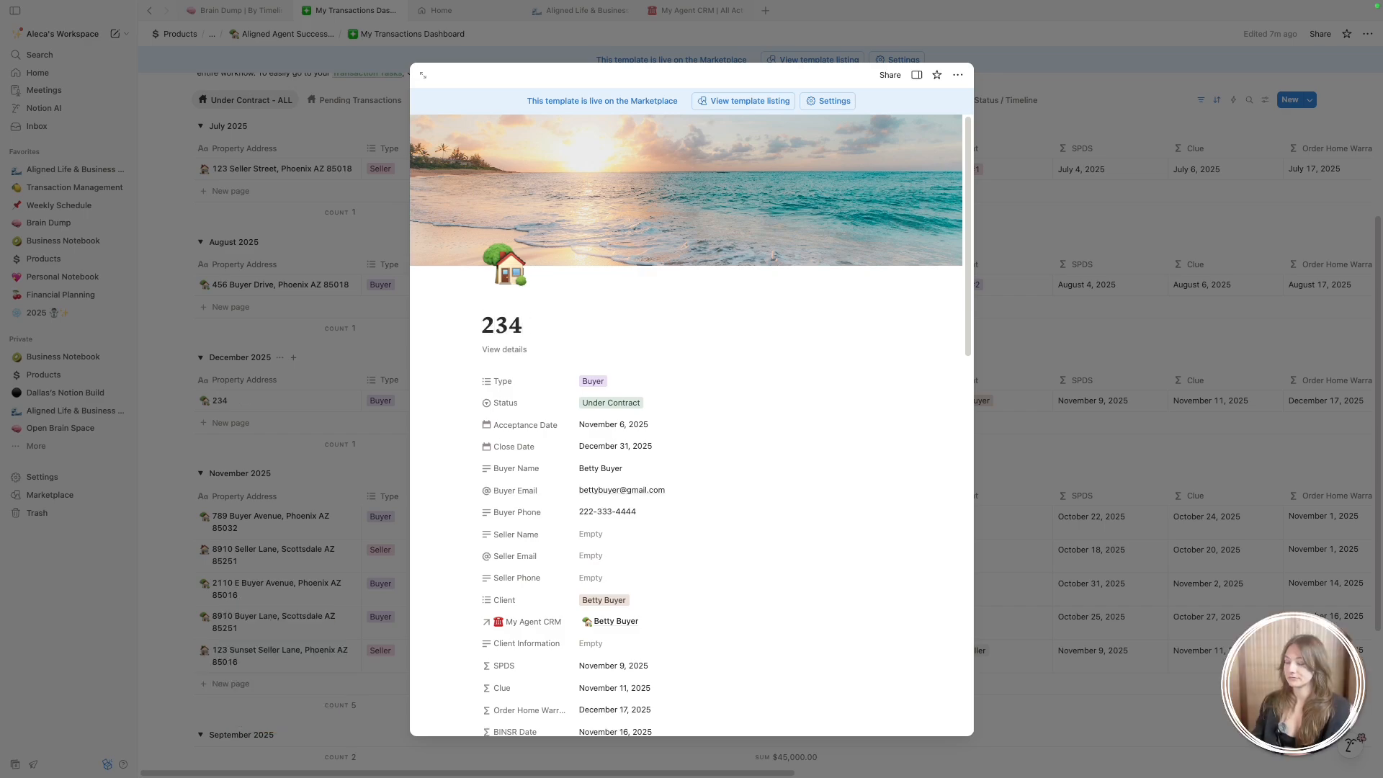
{"action": "type", "text": " Buyer Avenue, "}
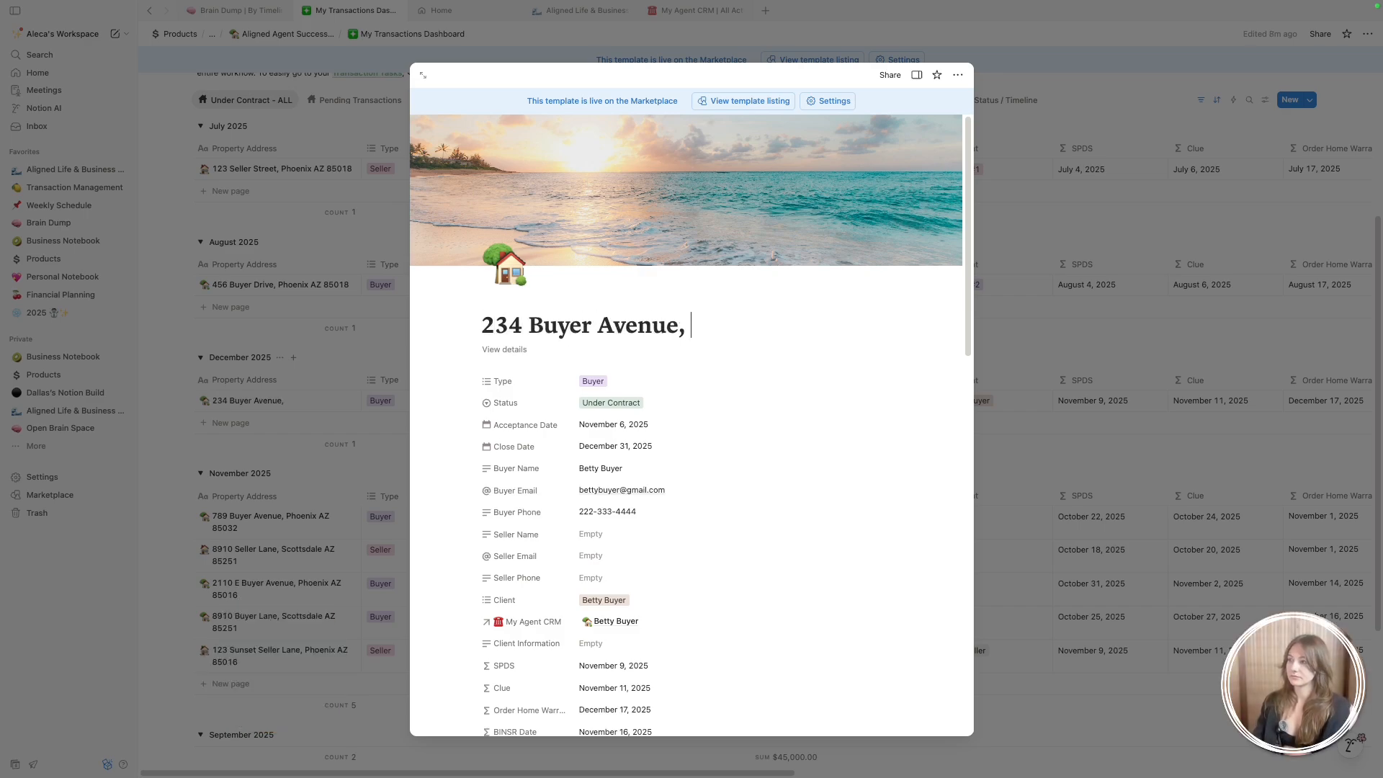
{"action": "type", "text": "Scottsdale AZ "}
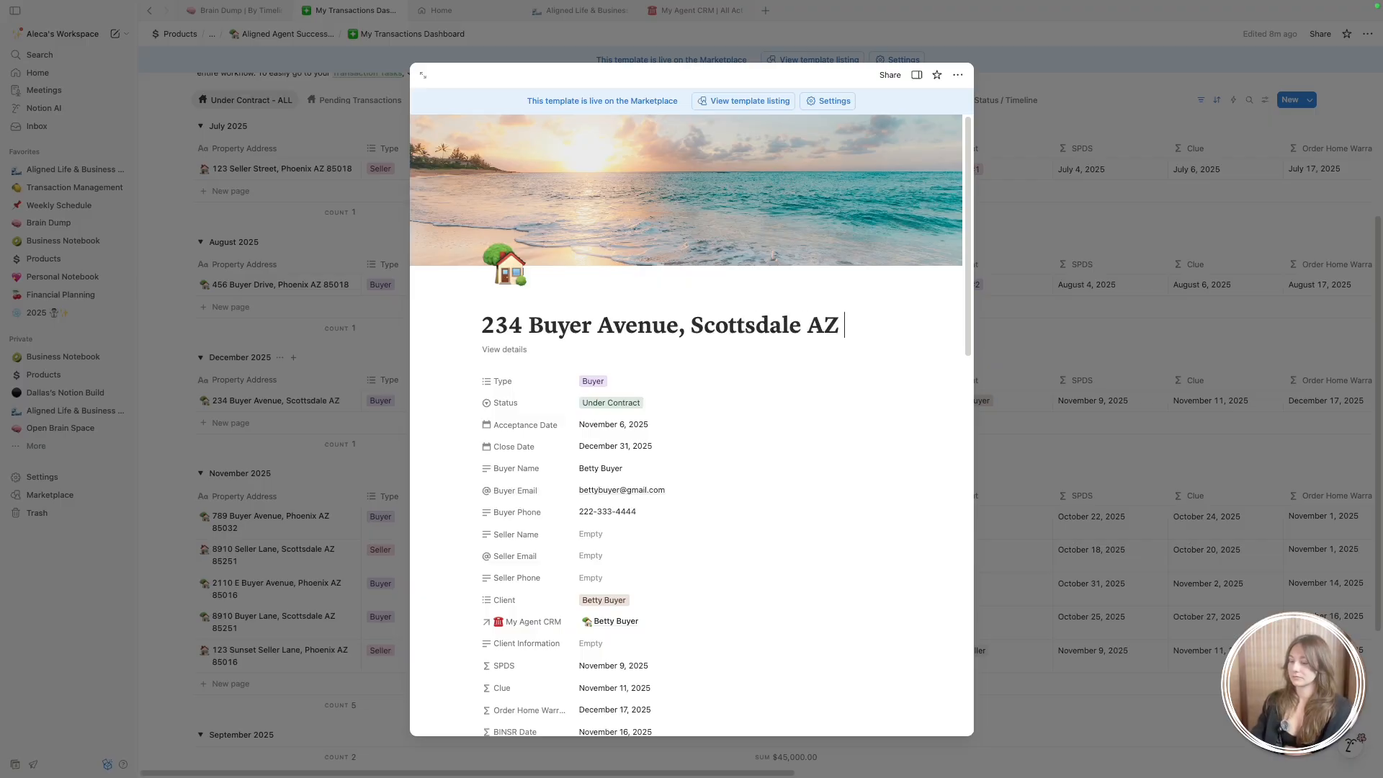
{"action": "type", "text": "85251"}
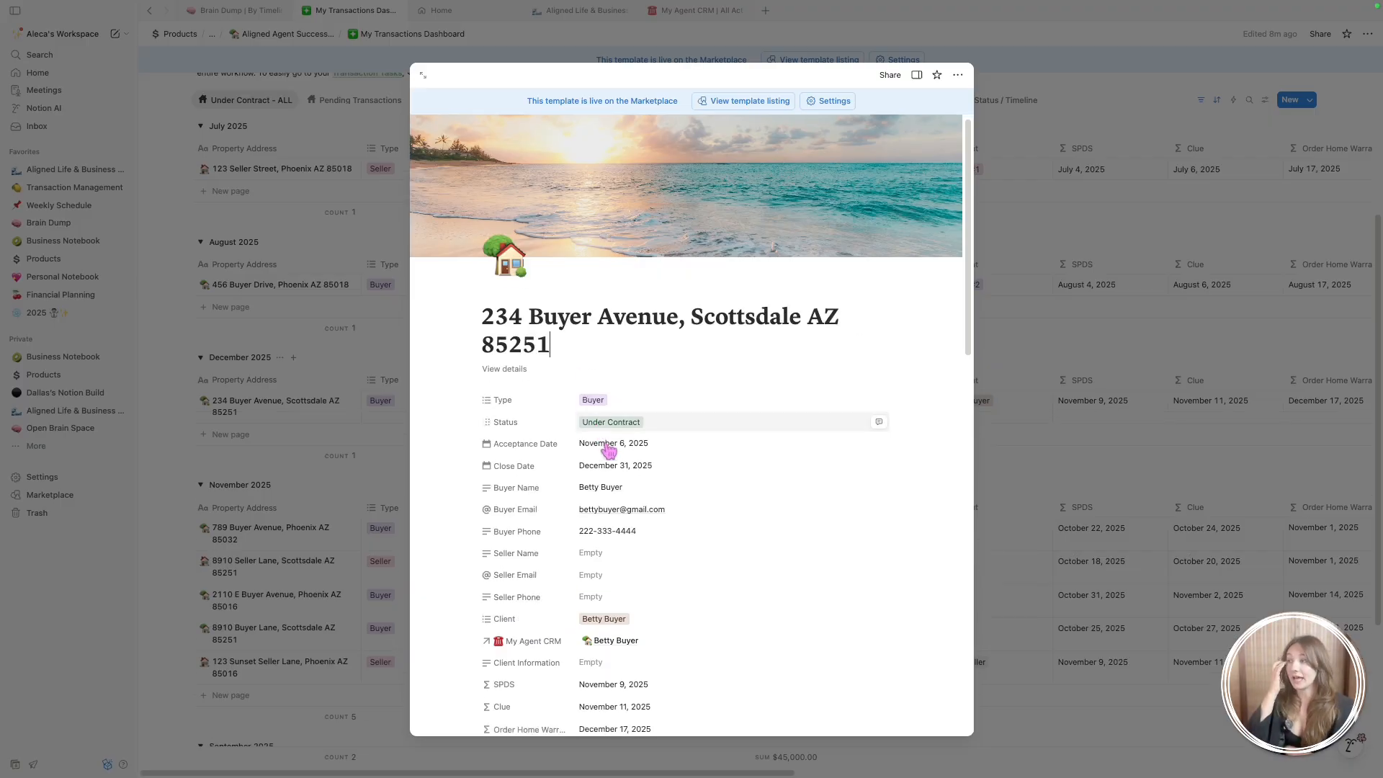
Add the buyer checklist tasks to the transaction's task manager
{"action": "scroll", "coordinate": [619, 454], "scroll_direction": "down", "scroll_amount": 4}
{"action": "scroll", "coordinate": [627, 461], "scroll_direction": "down", "scroll_amount": 10}
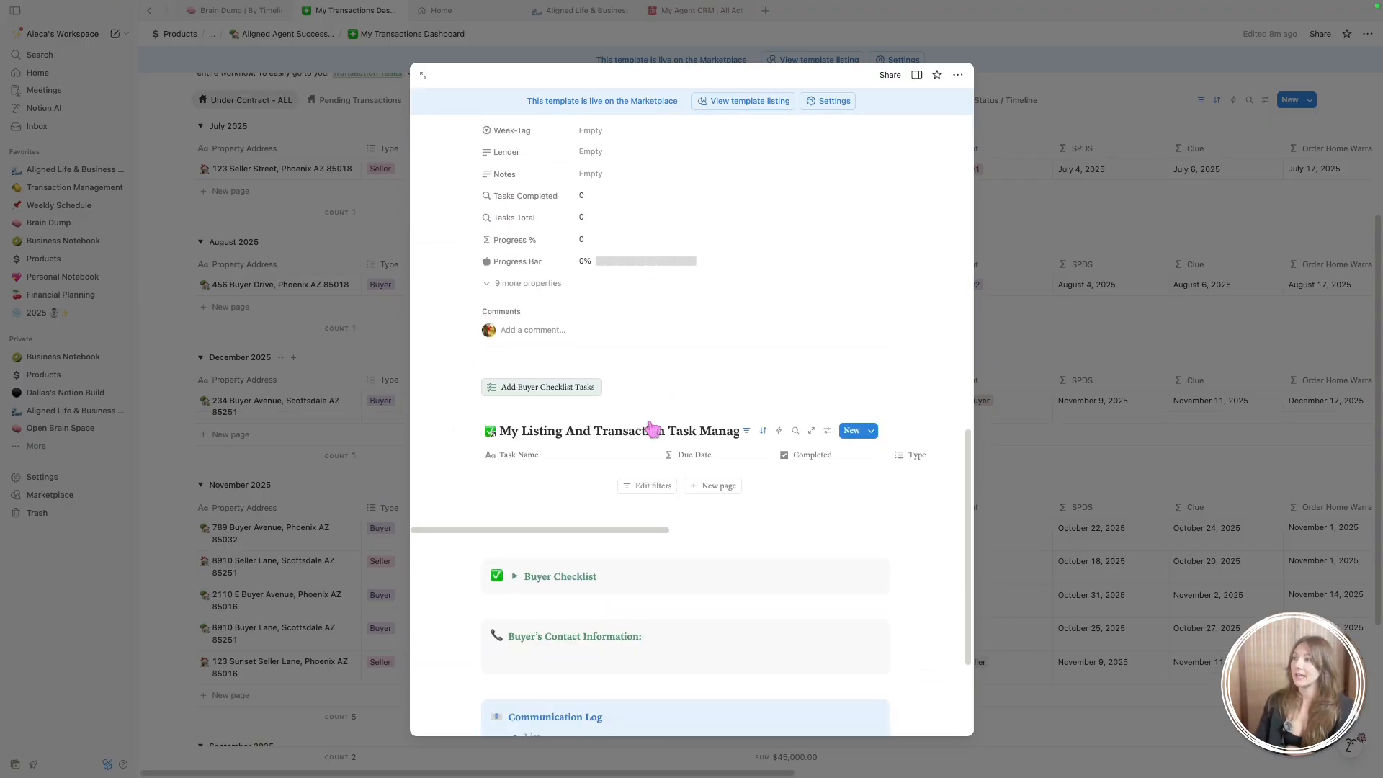
{"action": "scroll", "coordinate": [668, 479], "scroll_direction": "down", "scroll_amount": 2}
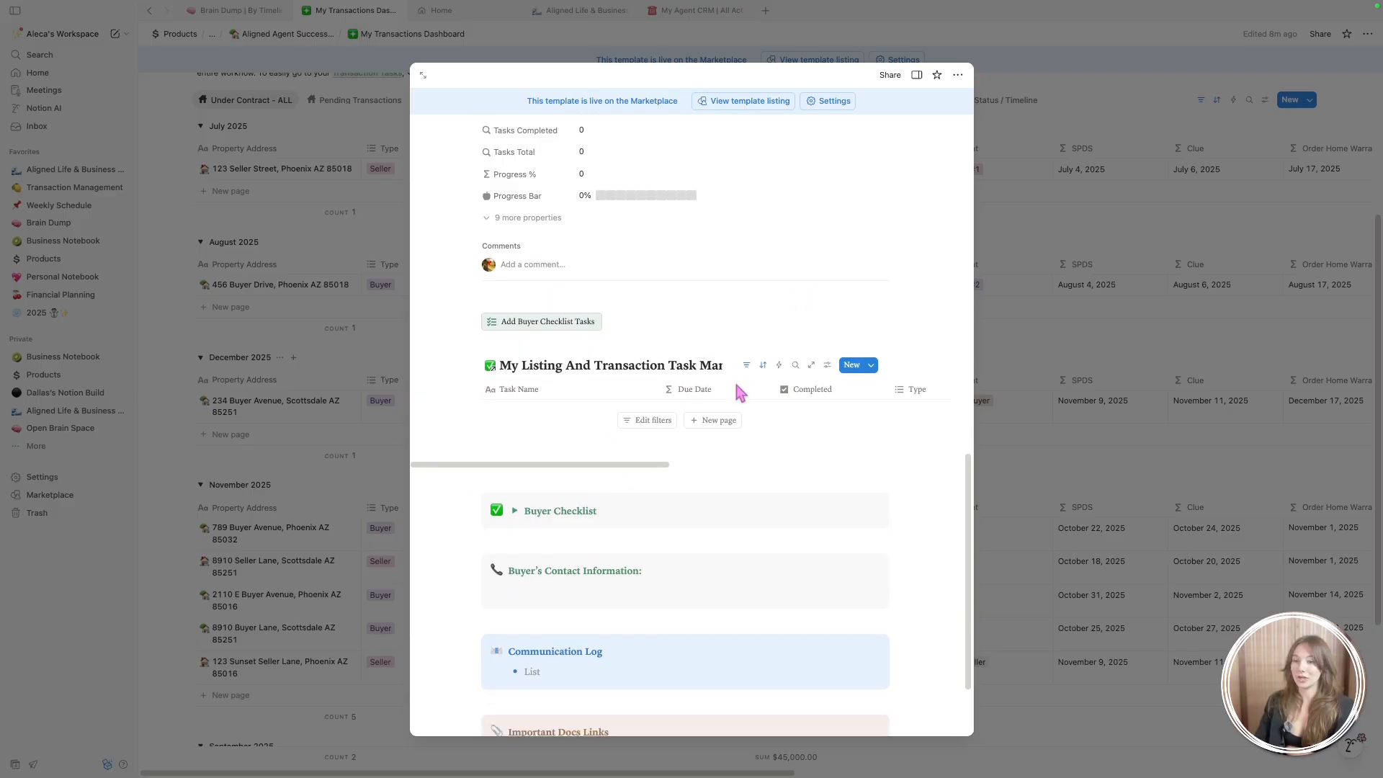
{"action": "left_click", "coordinate": [539, 330]}
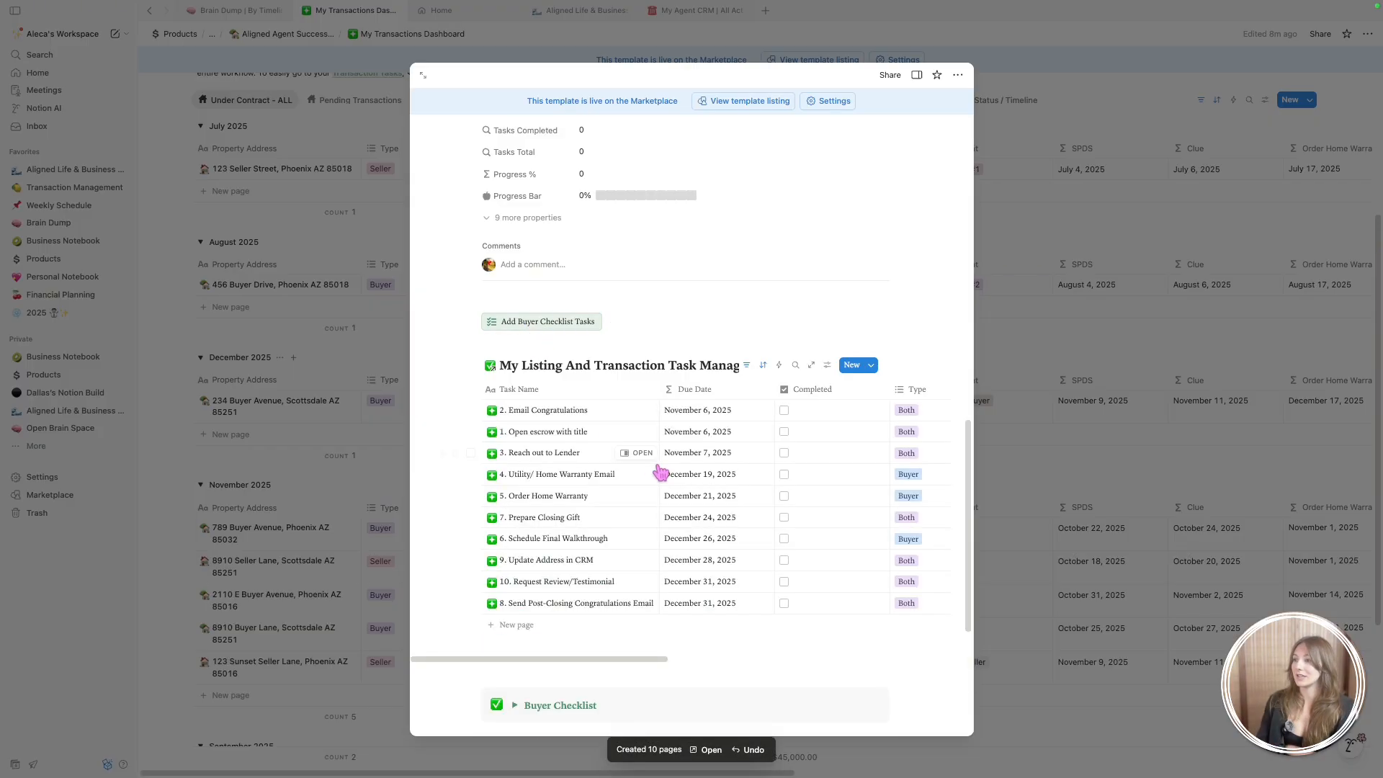
Mark the Email Congratulations, Open escrow with title and Reach out to Lender tasks as completed and check the progress bar
{"action": "scroll", "coordinate": [716, 481], "scroll_direction": "down", "scroll_amount": 2}
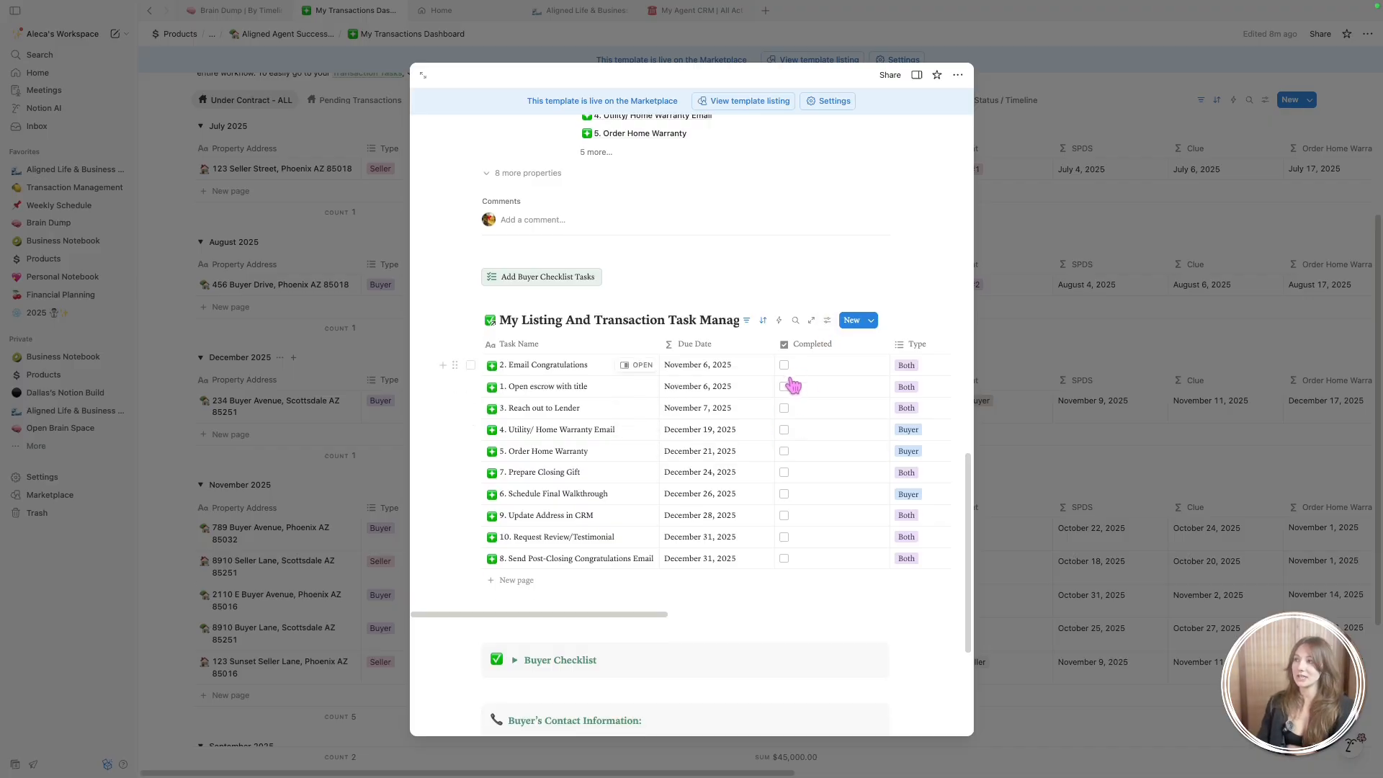
{"action": "scroll", "coordinate": [795, 433], "scroll_direction": "up", "scroll_amount": 3}
{"action": "left_click", "coordinate": [785, 463]}
{"action": "left_click", "coordinate": [785, 484]}
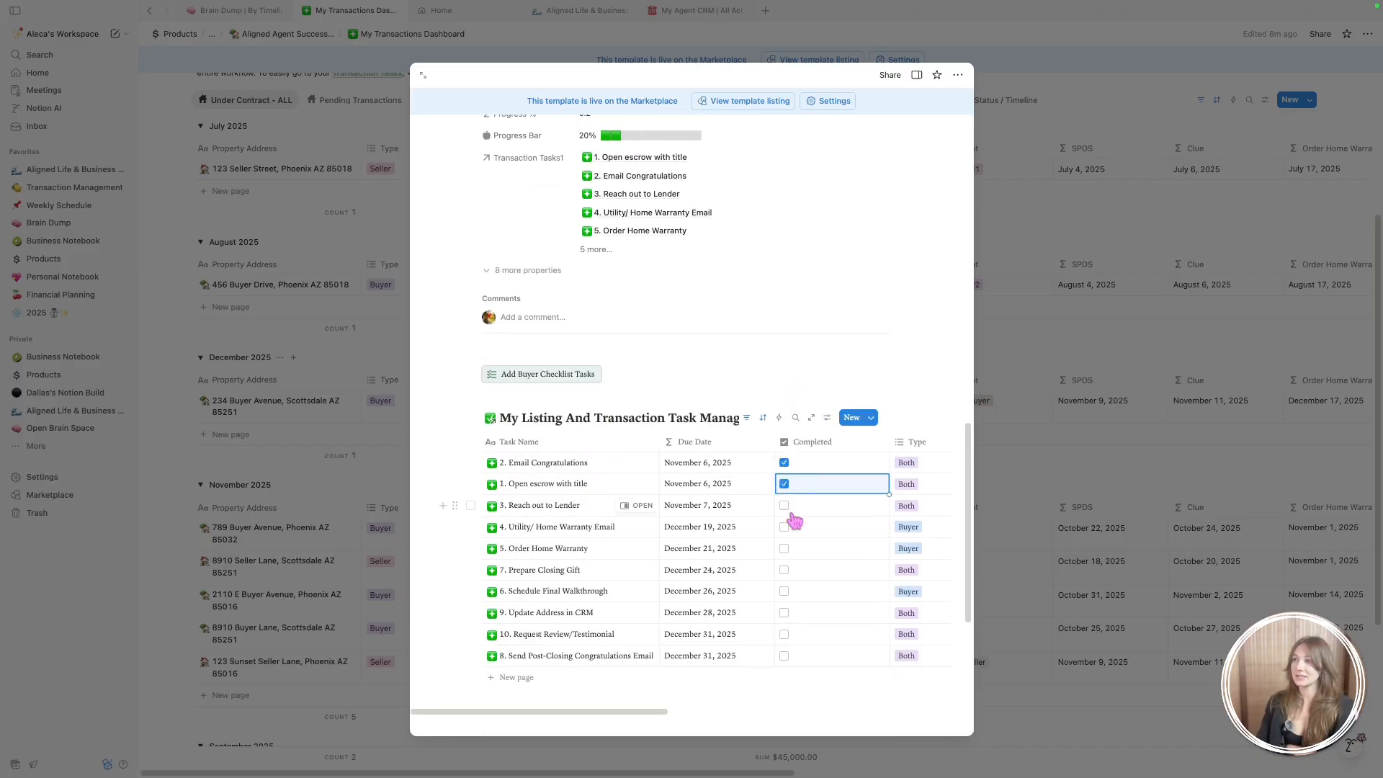
{"action": "left_click", "coordinate": [785, 505]}
{"action": "scroll", "coordinate": [697, 300], "scroll_direction": "up", "scroll_amount": 4}
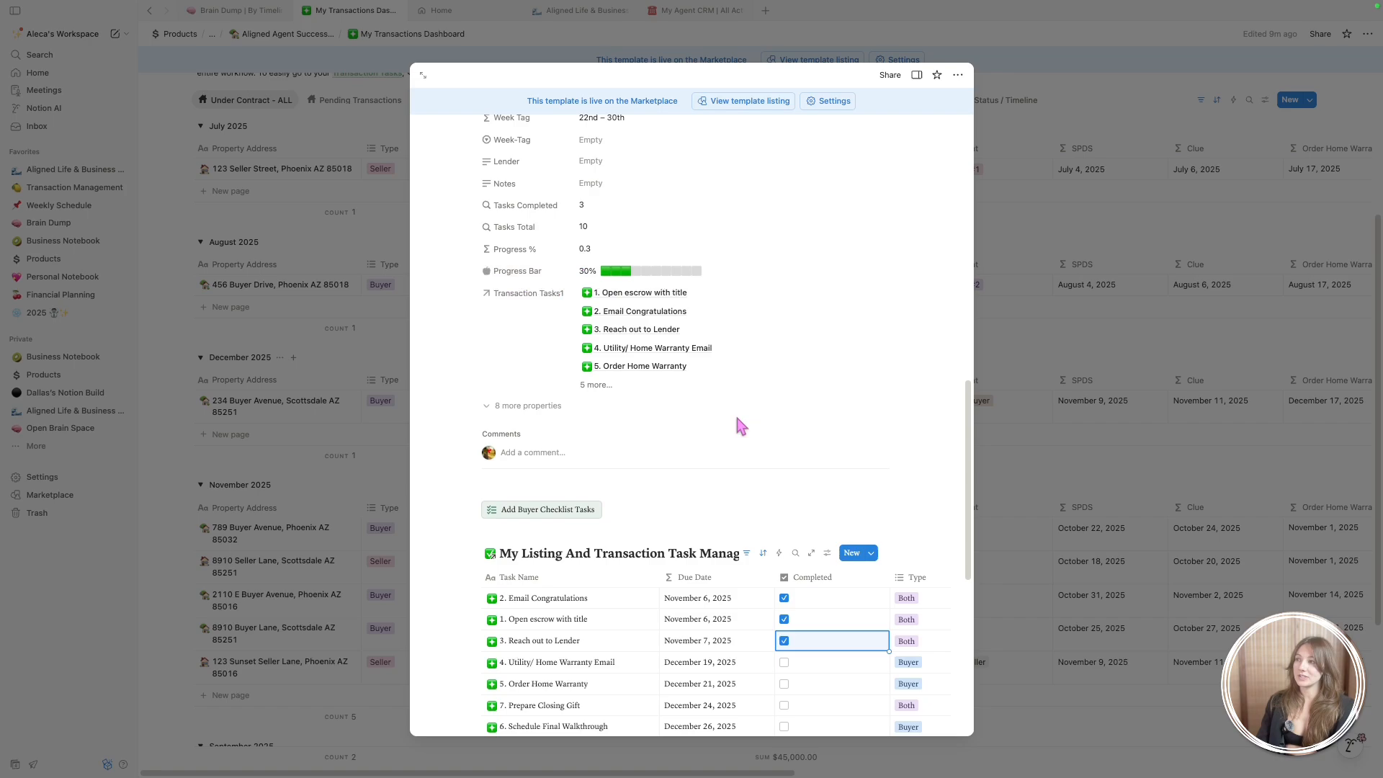
Clear the completed marks from the Reach out to Lender, Open escrow with title and Email Congratulations tasks
{"action": "scroll", "coordinate": [764, 425], "scroll_direction": "down", "scroll_amount": 4}
{"action": "left_click", "coordinate": [785, 394]}
{"action": "left_click", "coordinate": [784, 372]}
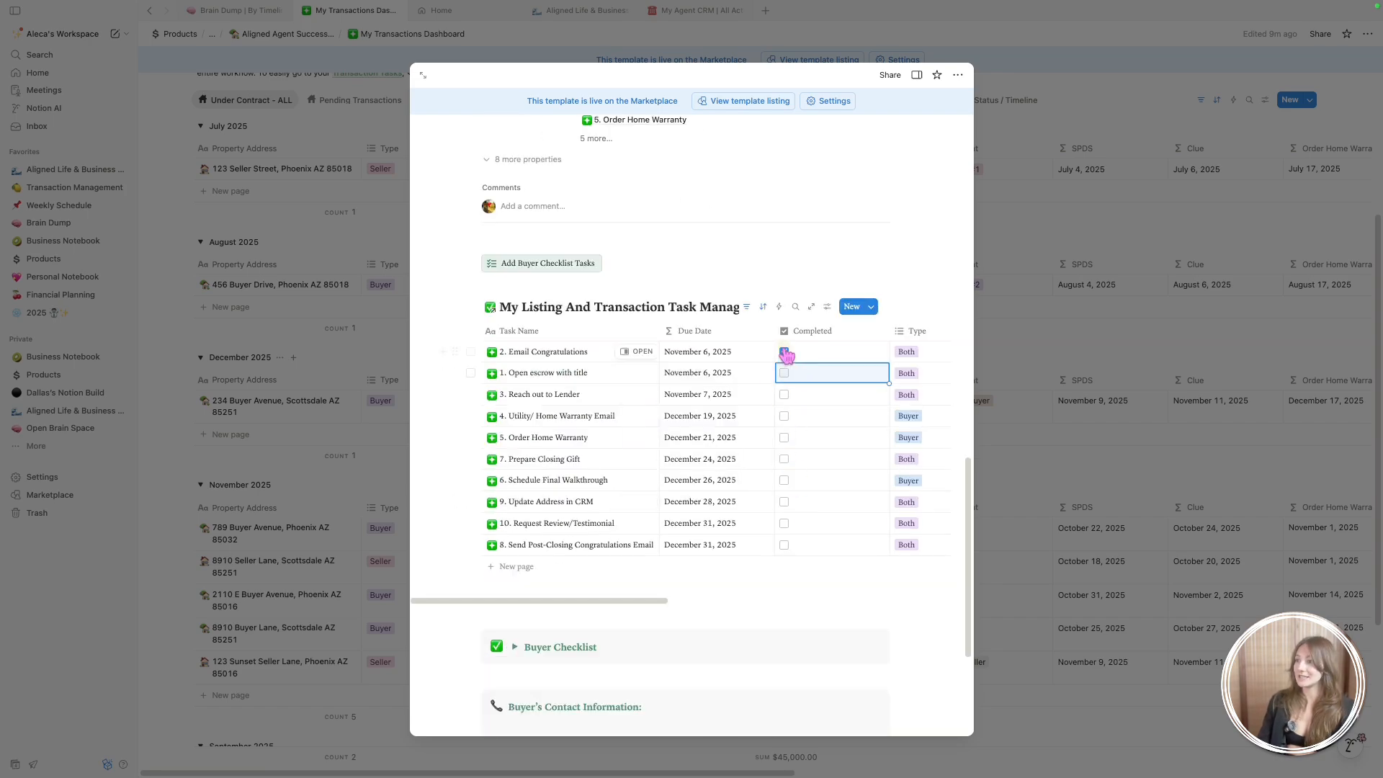
{"action": "left_click", "coordinate": [785, 351]}
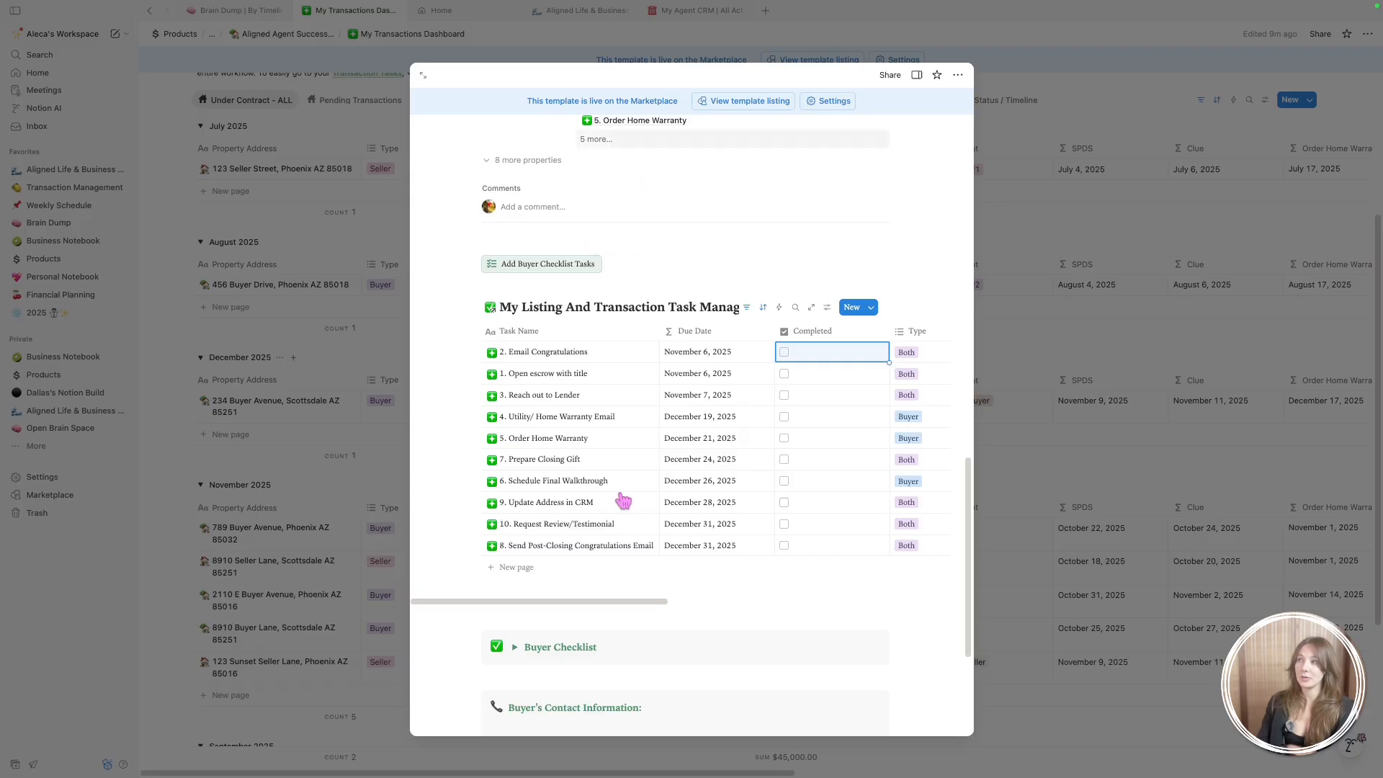
Close the buyer transaction and open the dashboard's buyer checklist template for editing
{"action": "scroll", "coordinate": [685, 380], "scroll_direction": "up", "scroll_amount": 15}
{"action": "left_click", "coordinate": [1042, 234]}
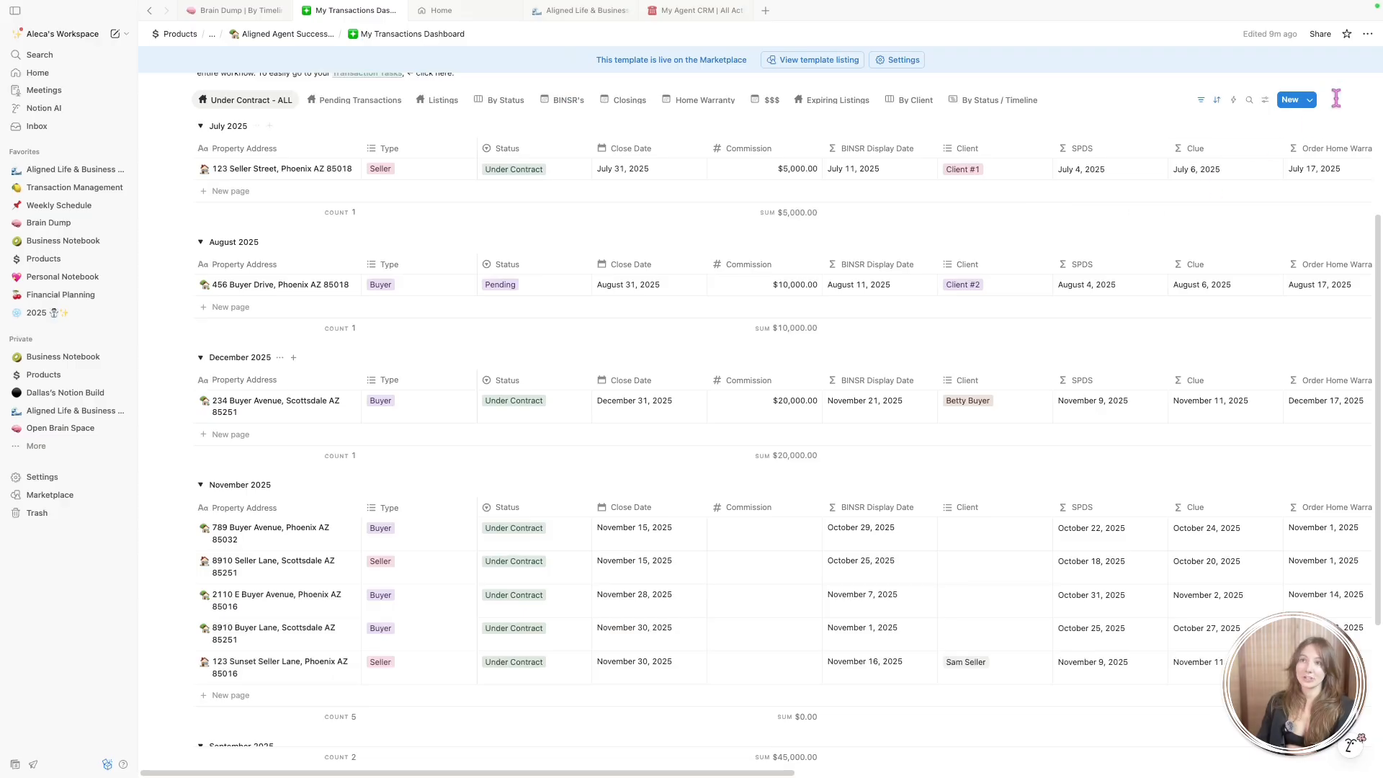
{"action": "left_click", "coordinate": [1310, 99]}
{"action": "left_click", "coordinate": [1368, 147]}
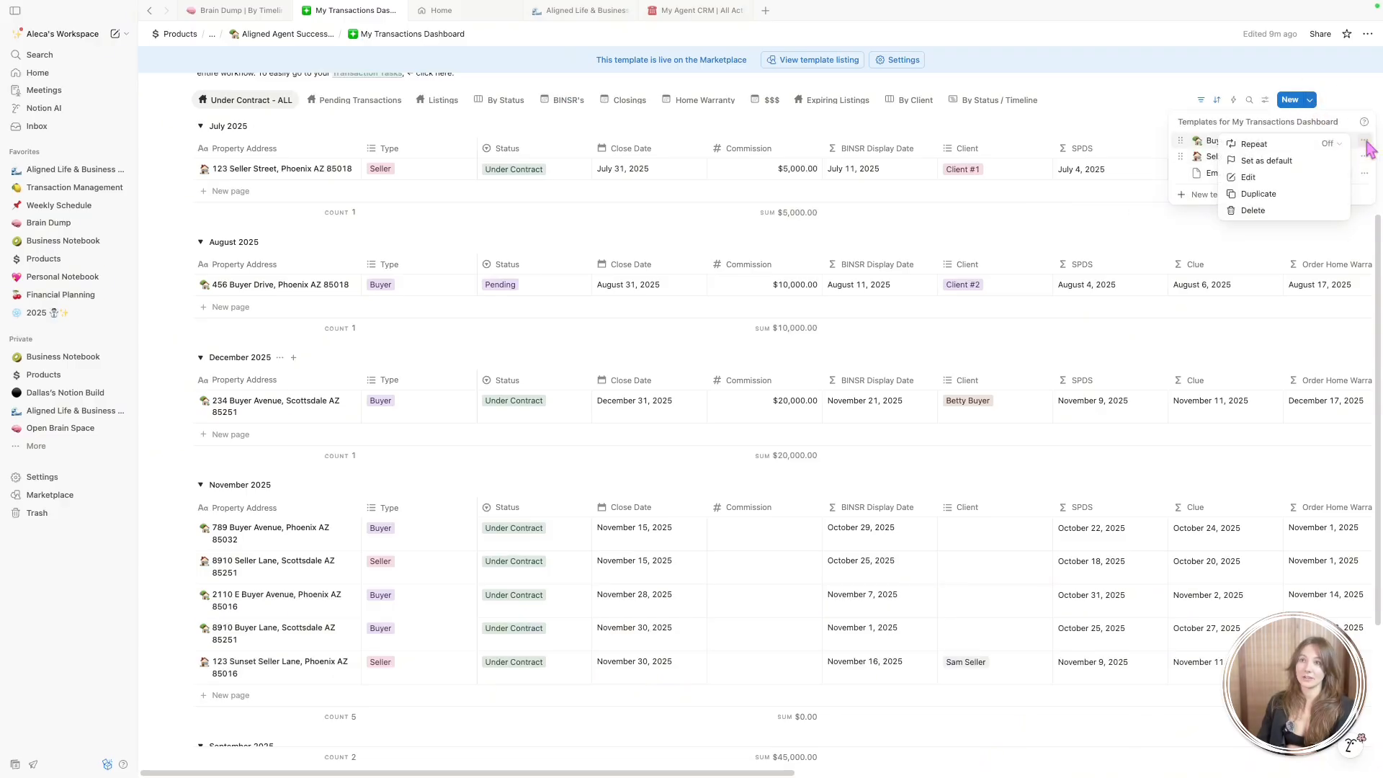
{"action": "left_click", "coordinate": [1290, 176]}
Open the configuration of the Add Buyer Checklist Tasks button in the buyer template
{"action": "scroll", "coordinate": [633, 485], "scroll_direction": "down", "scroll_amount": 15}
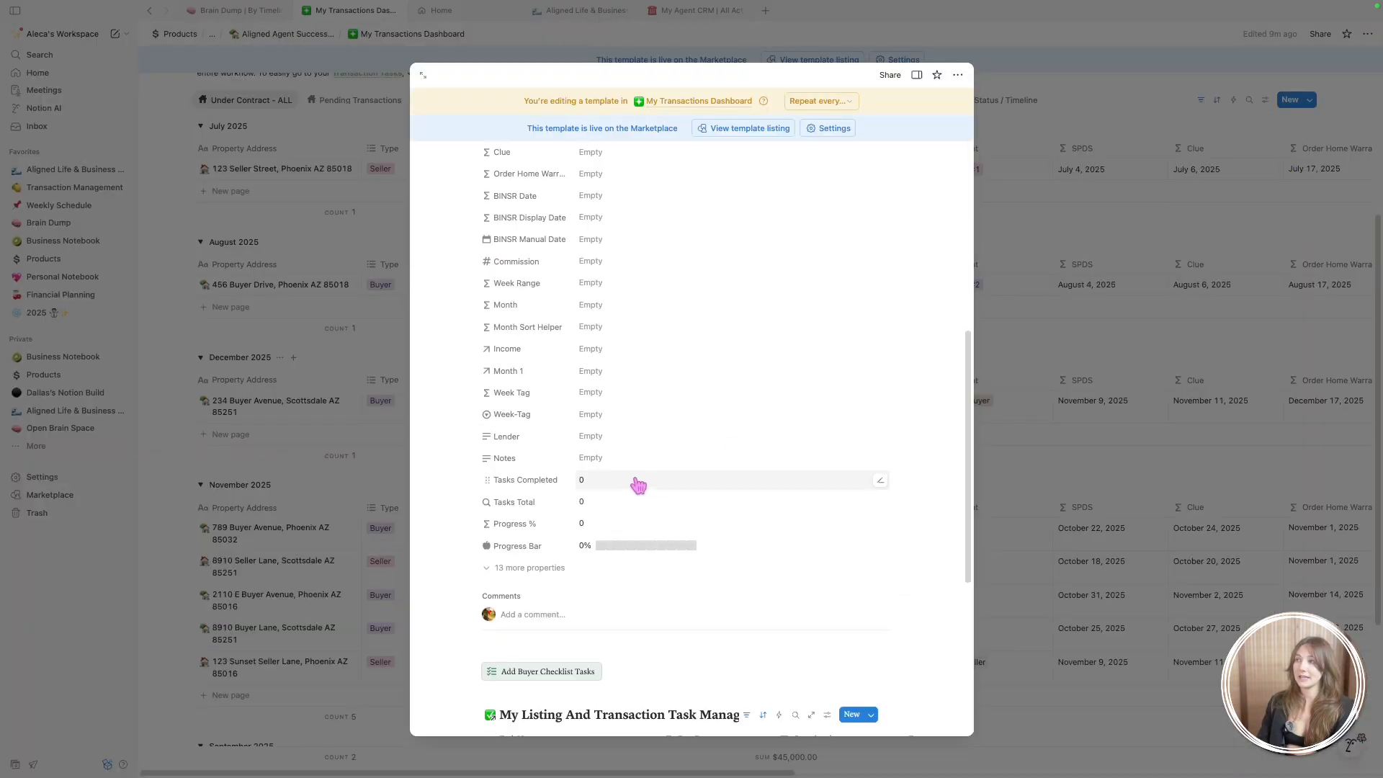
{"action": "scroll", "coordinate": [679, 442], "scroll_direction": "up", "scroll_amount": 2}
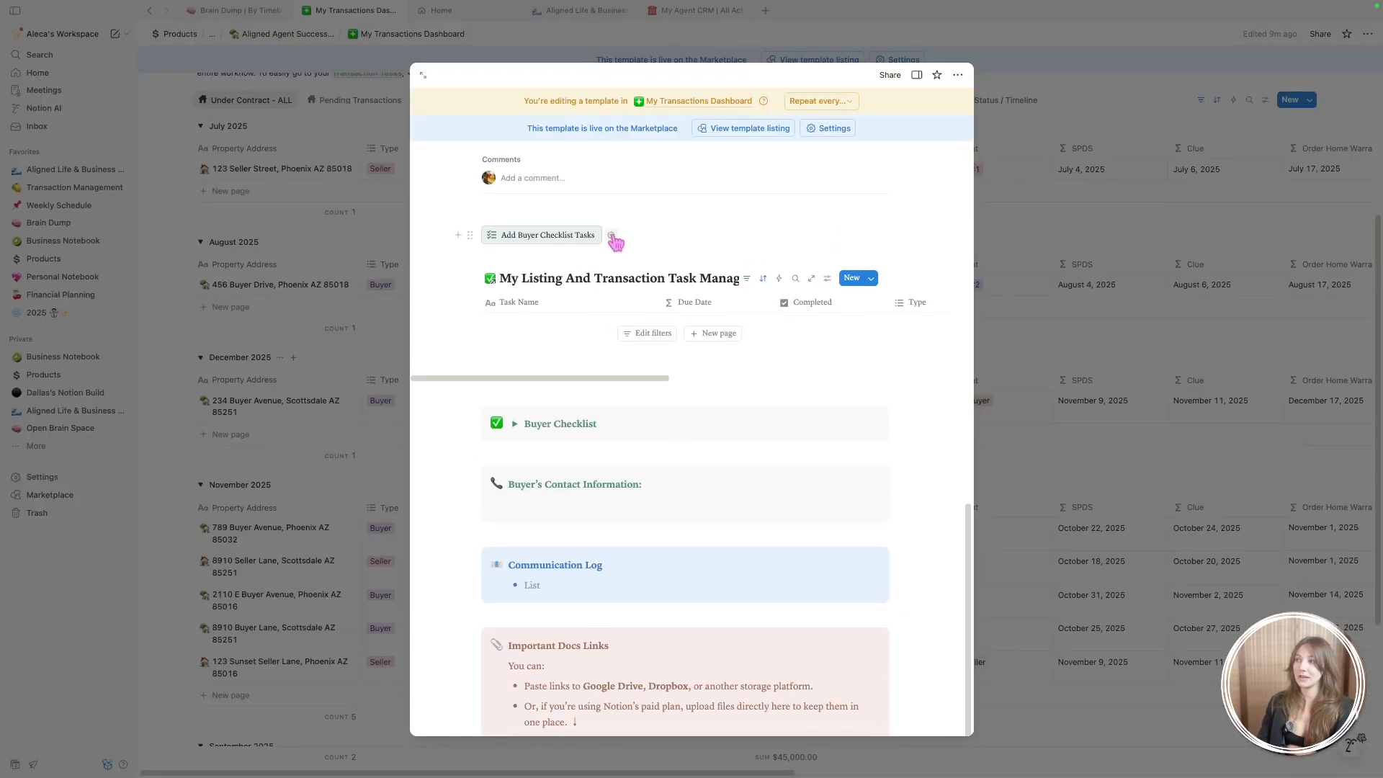
{"action": "left_click", "coordinate": [470, 234]}
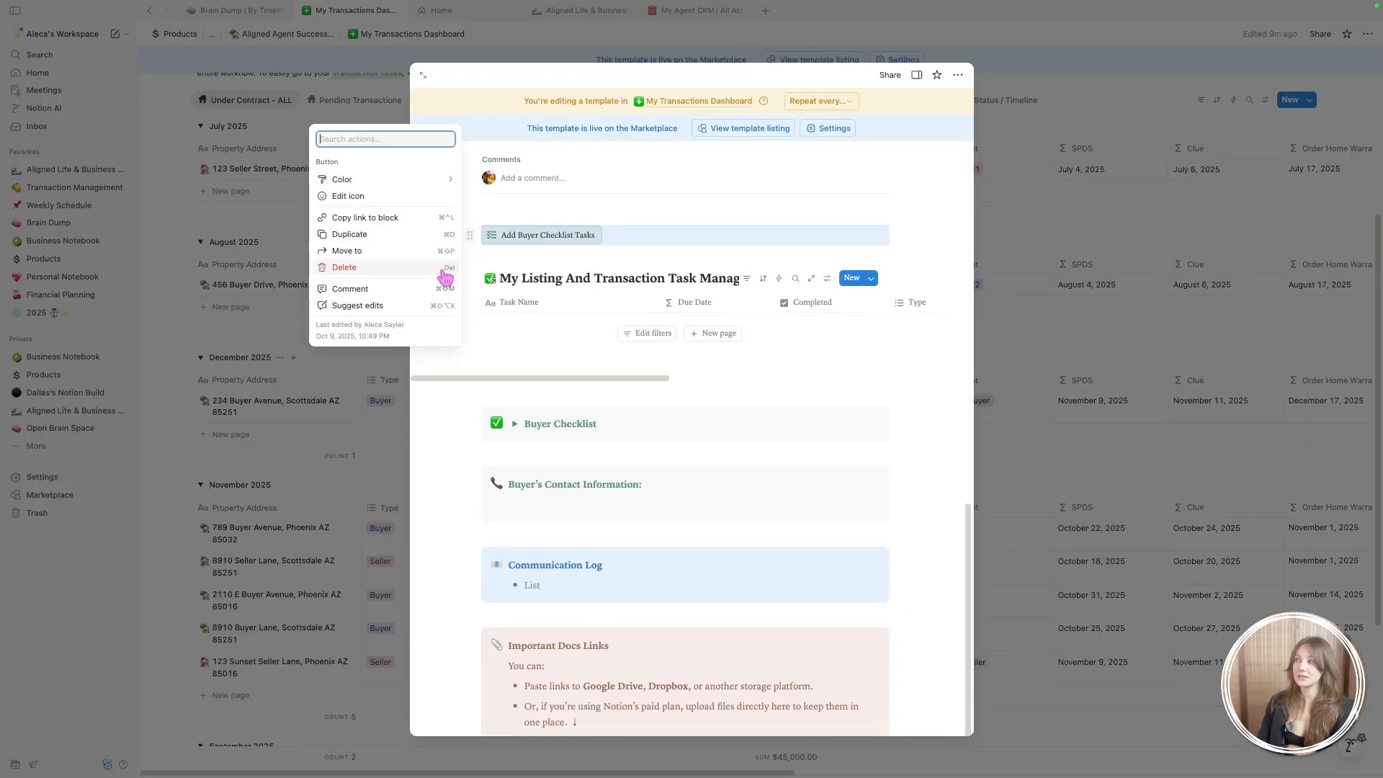
{"action": "key", "text": "Escape"}
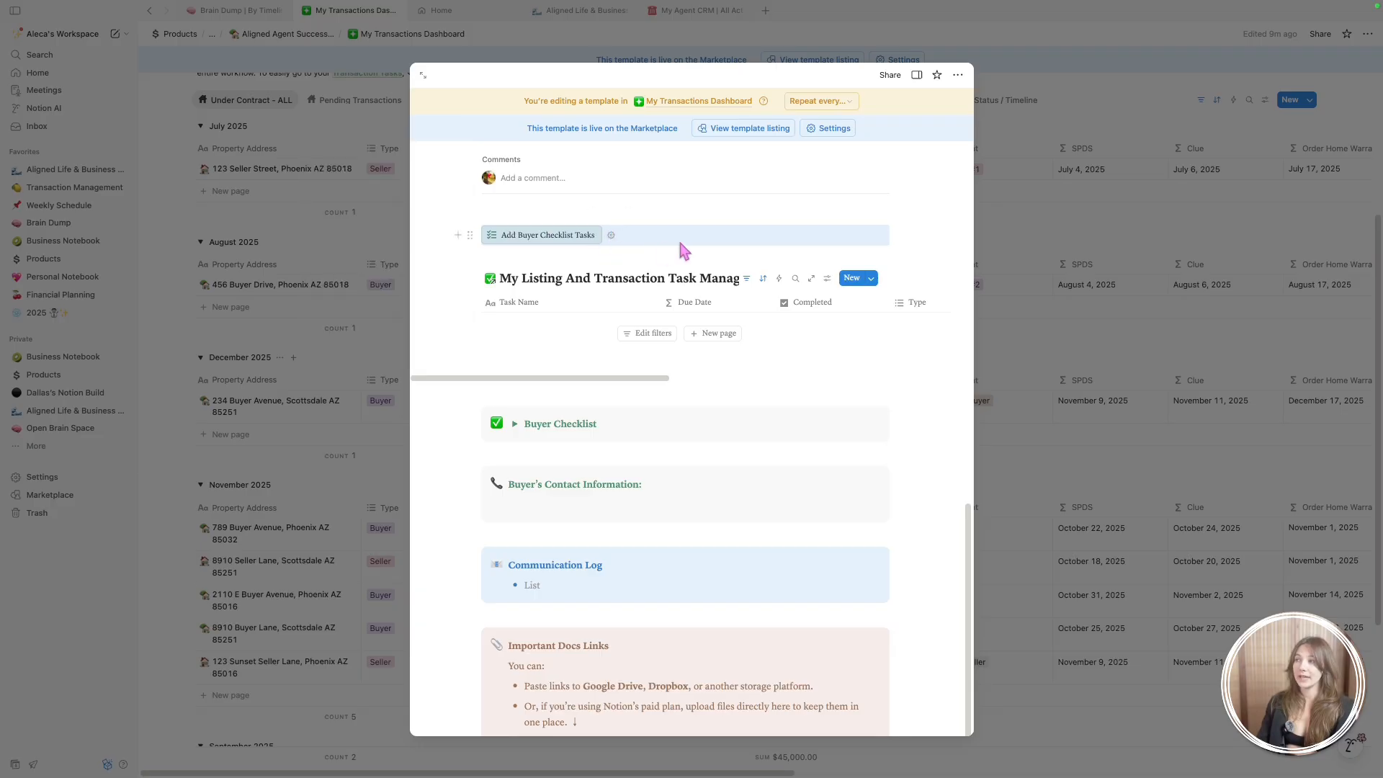
{"action": "left_click", "coordinate": [611, 234]}
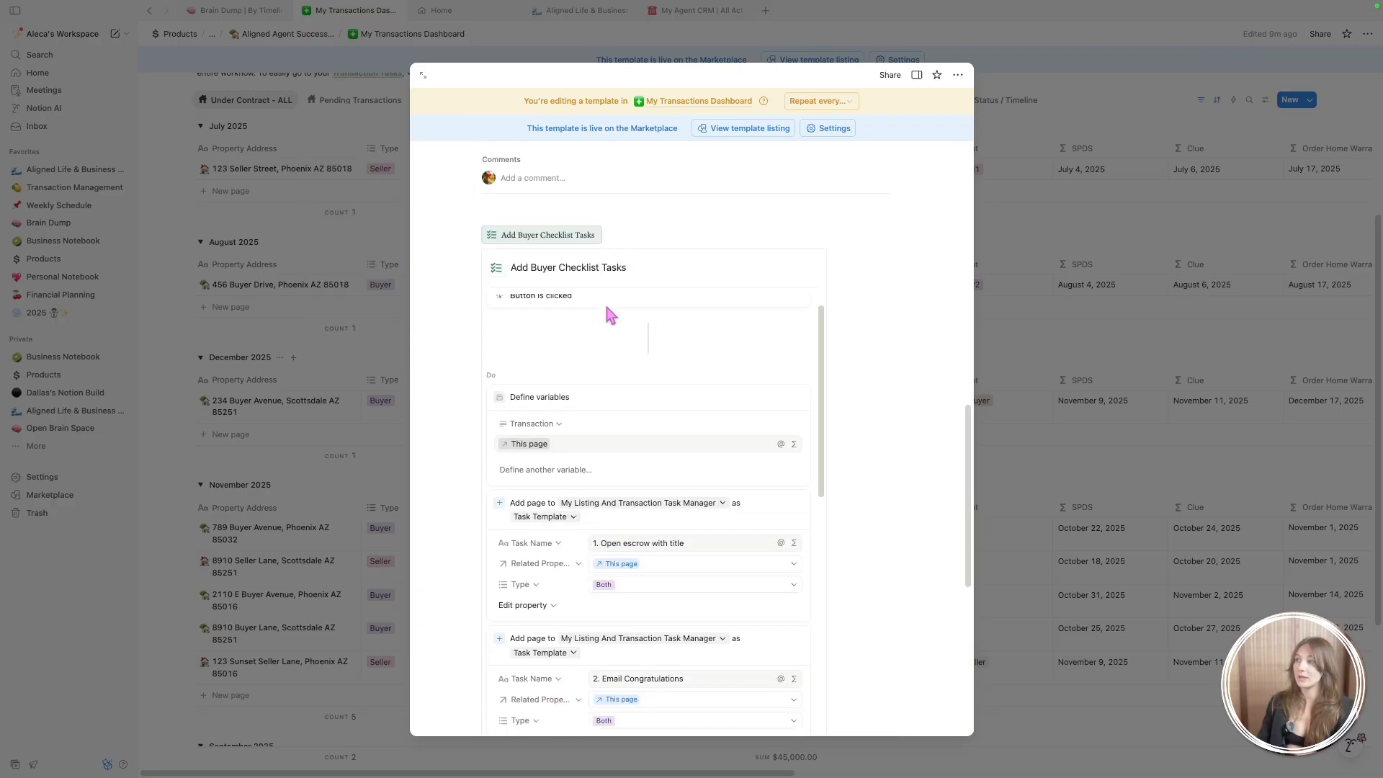
Review the button's variable definition, its add-page task actions and the options available for the "1. Open escrow with title" action
{"action": "scroll", "coordinate": [593, 357], "scroll_direction": "up", "scroll_amount": 1}
{"action": "scroll", "coordinate": [631, 360], "scroll_direction": "down", "scroll_amount": 2}
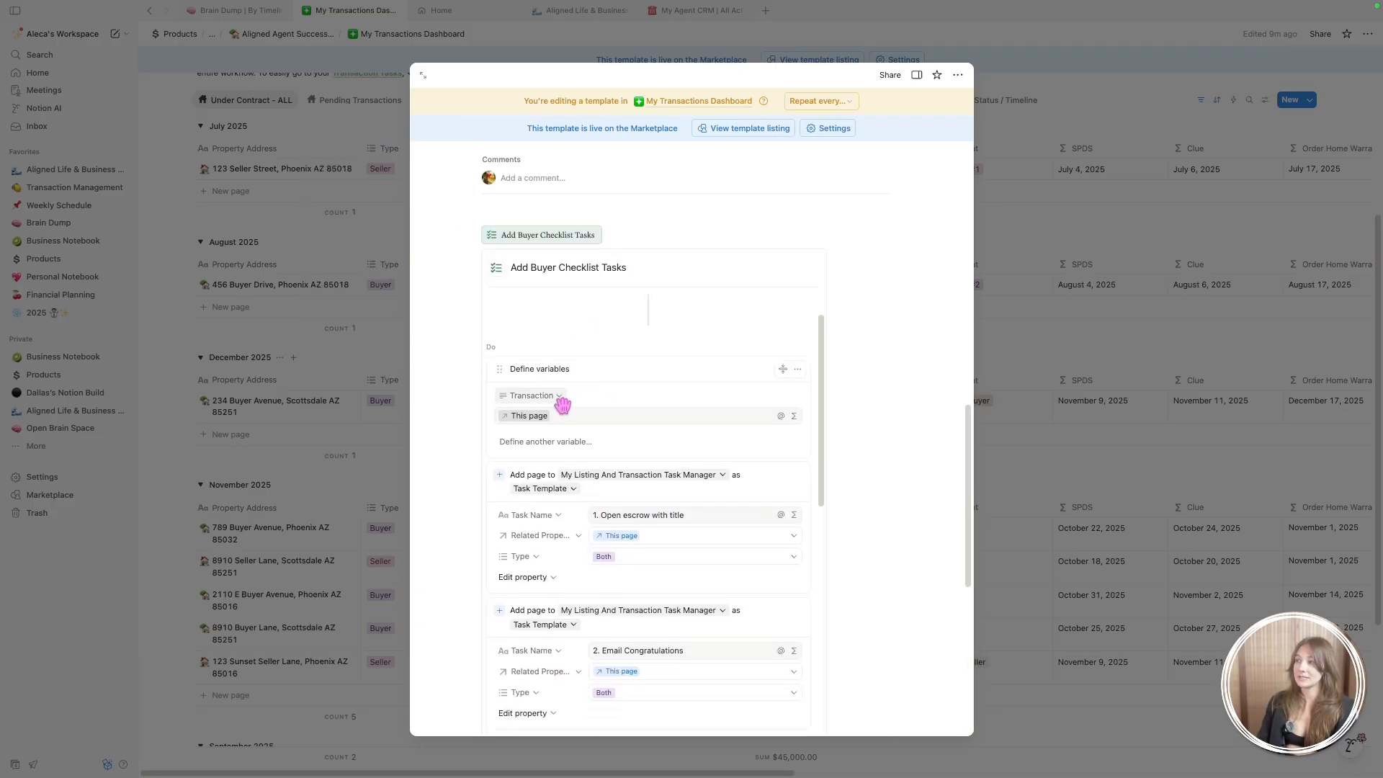
{"action": "scroll", "coordinate": [576, 432], "scroll_direction": "down", "scroll_amount": 3}
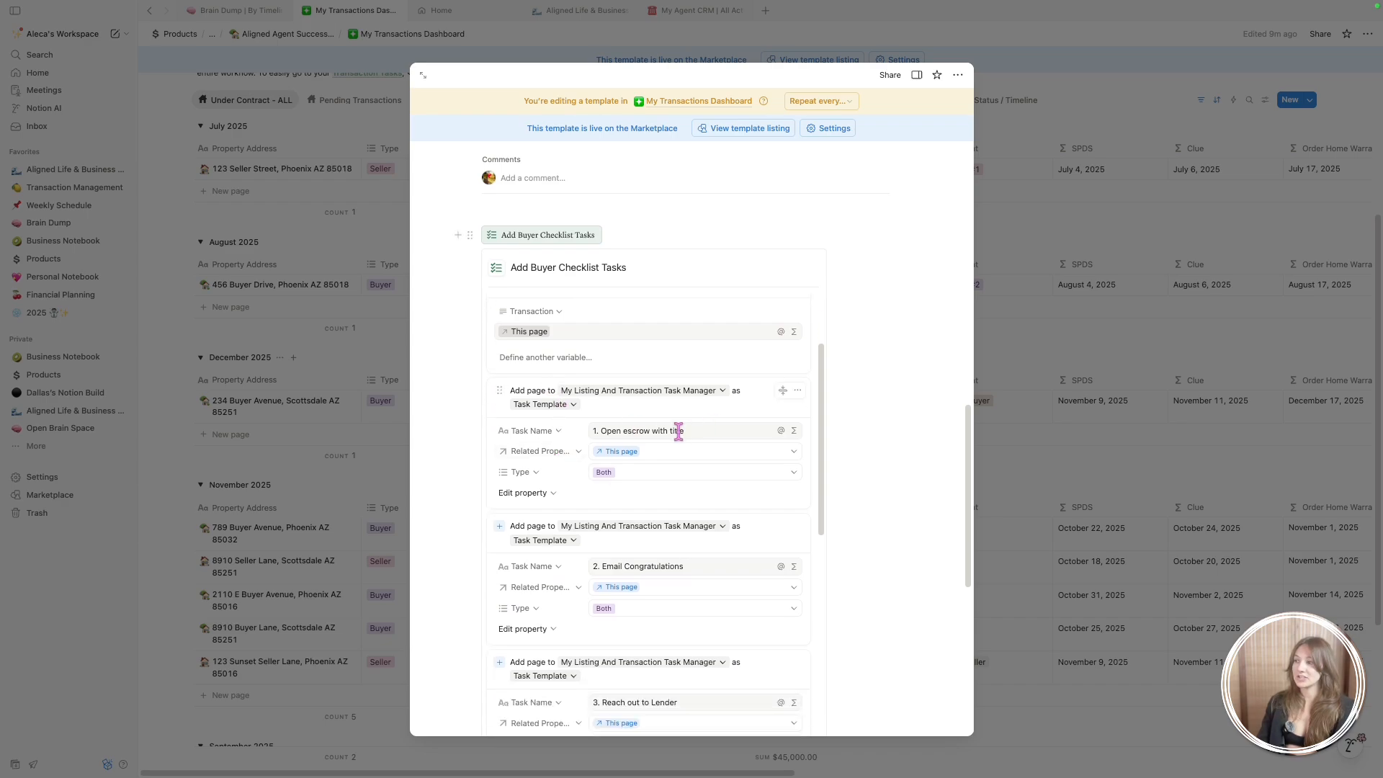
{"action": "scroll", "coordinate": [631, 441], "scroll_direction": "down", "scroll_amount": 1}
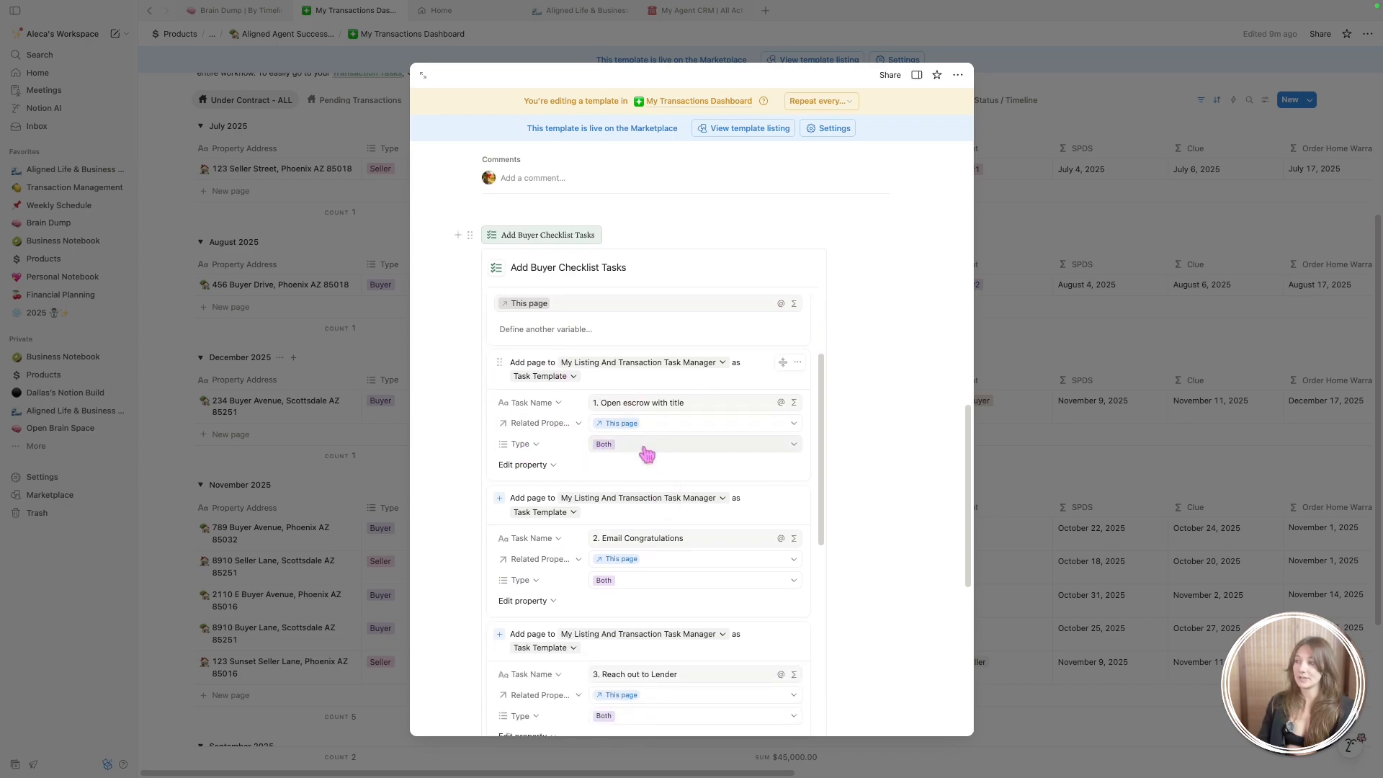
{"action": "scroll", "coordinate": [647, 453], "scroll_direction": "down", "scroll_amount": 1}
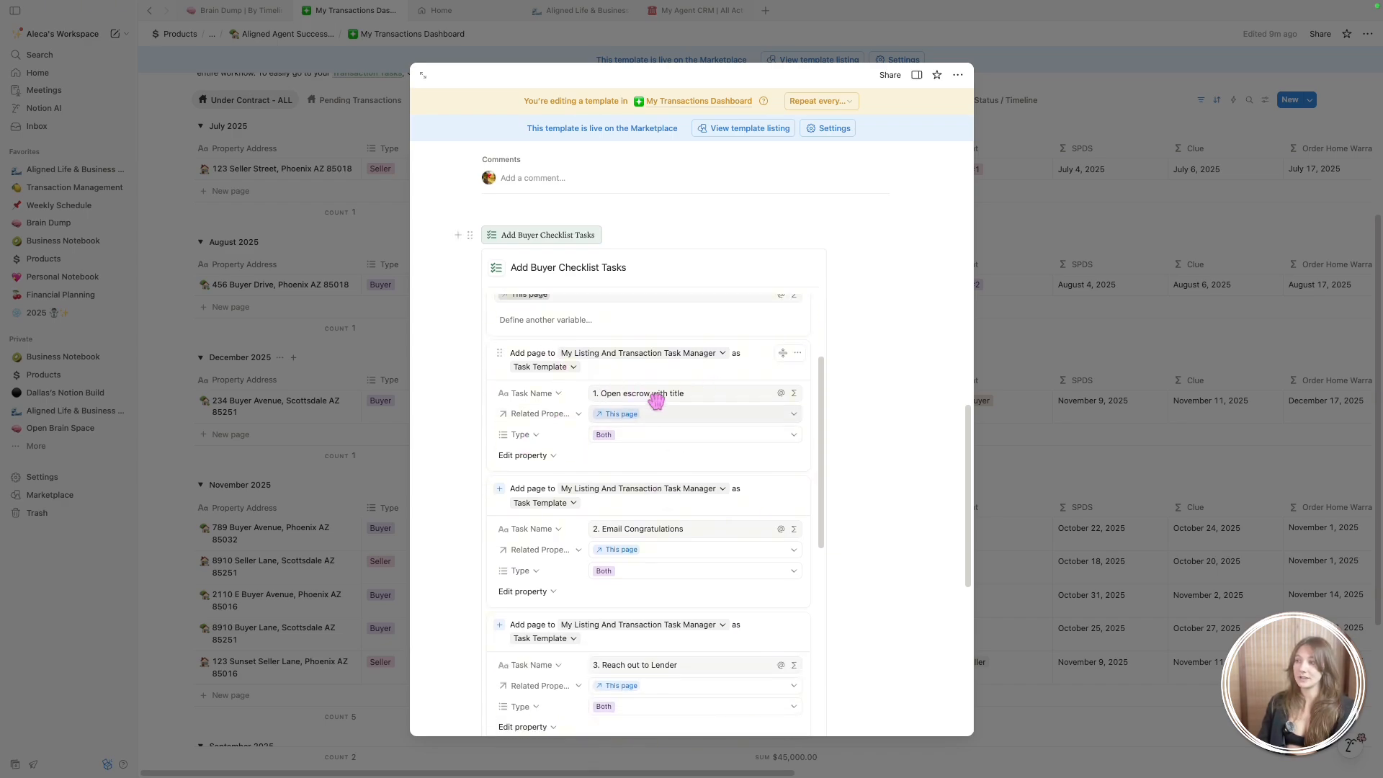
{"action": "left_click", "coordinate": [798, 354]}
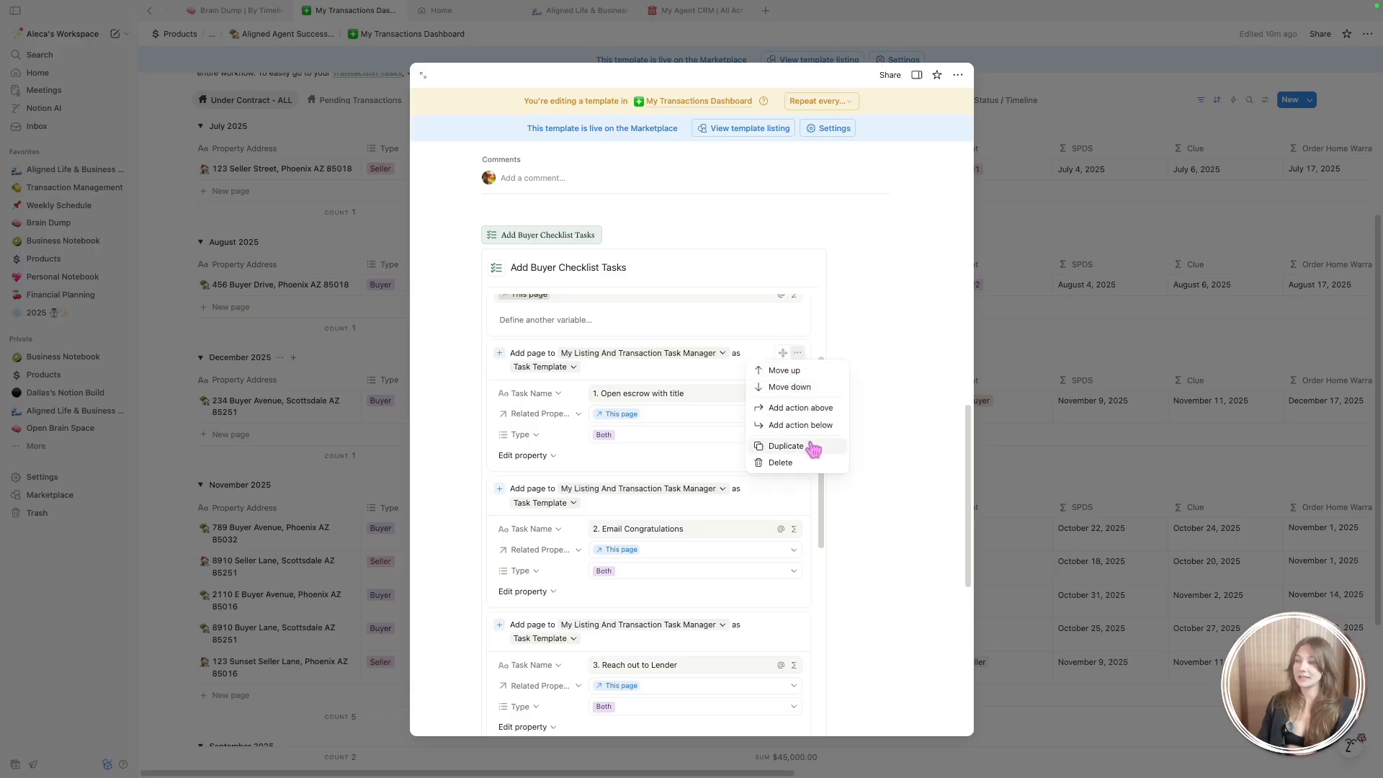
{"action": "left_click", "coordinate": [880, 376]}
{"action": "scroll", "coordinate": [657, 403], "scroll_direction": "down", "scroll_amount": 3}
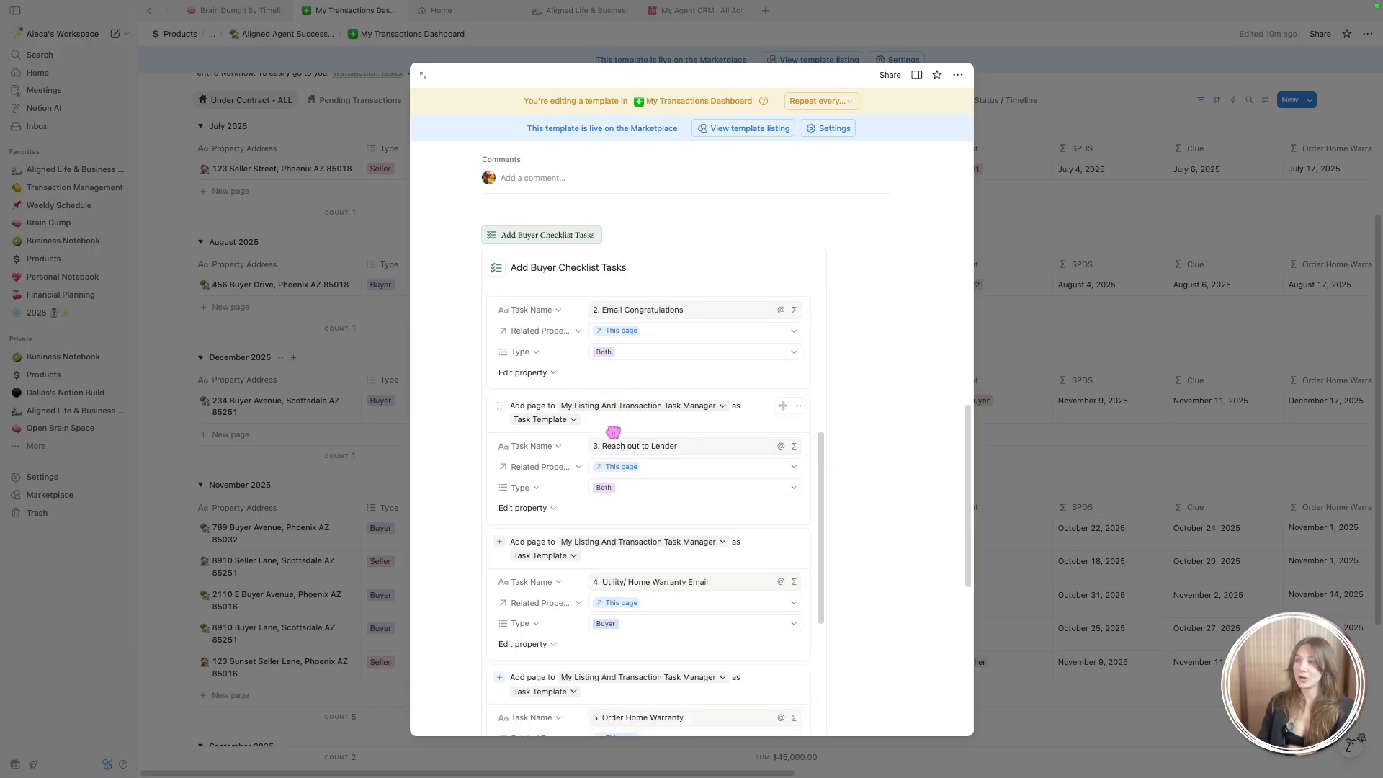
{"action": "scroll", "coordinate": [613, 432], "scroll_direction": "down", "scroll_amount": 9}
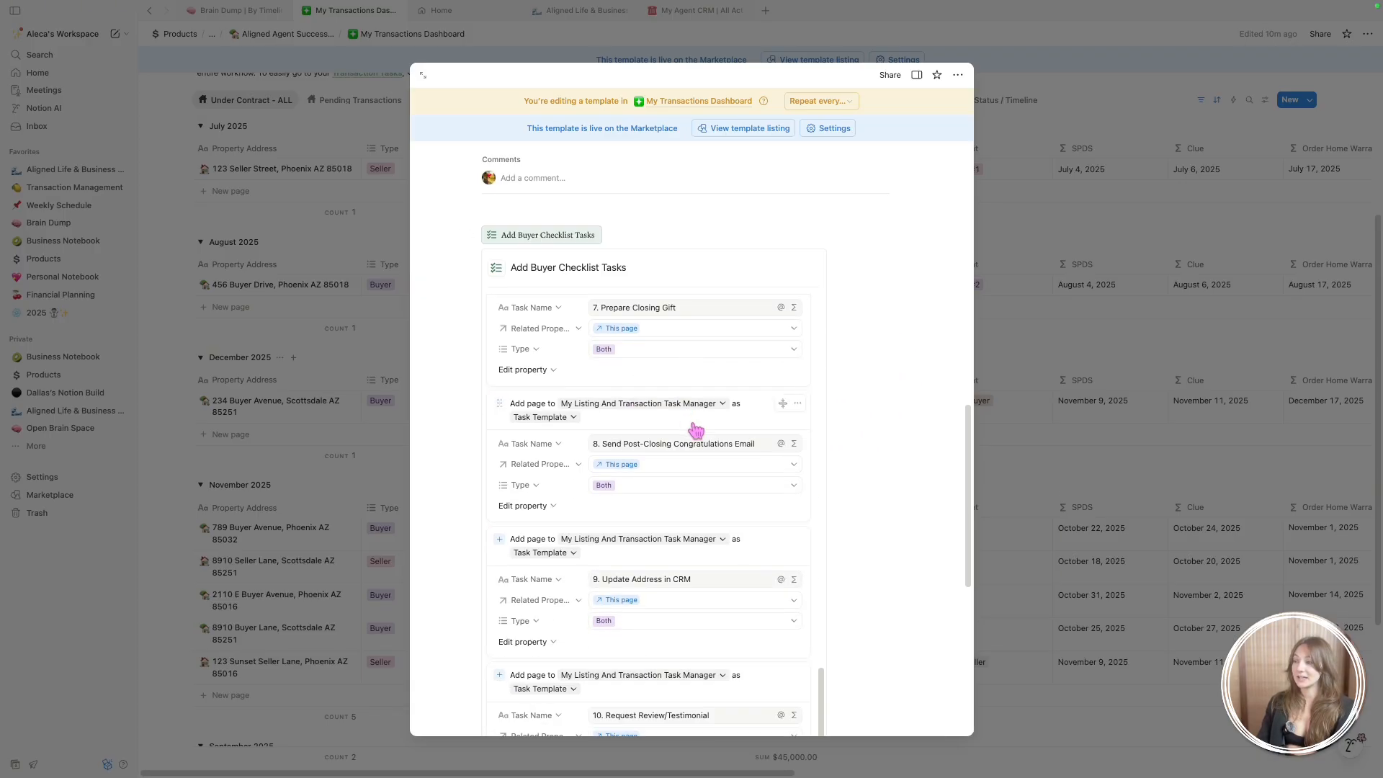
{"action": "scroll", "coordinate": [688, 461], "scroll_direction": "down", "scroll_amount": 1}
{"action": "scroll", "coordinate": [575, 516], "scroll_direction": "up", "scroll_amount": 10}
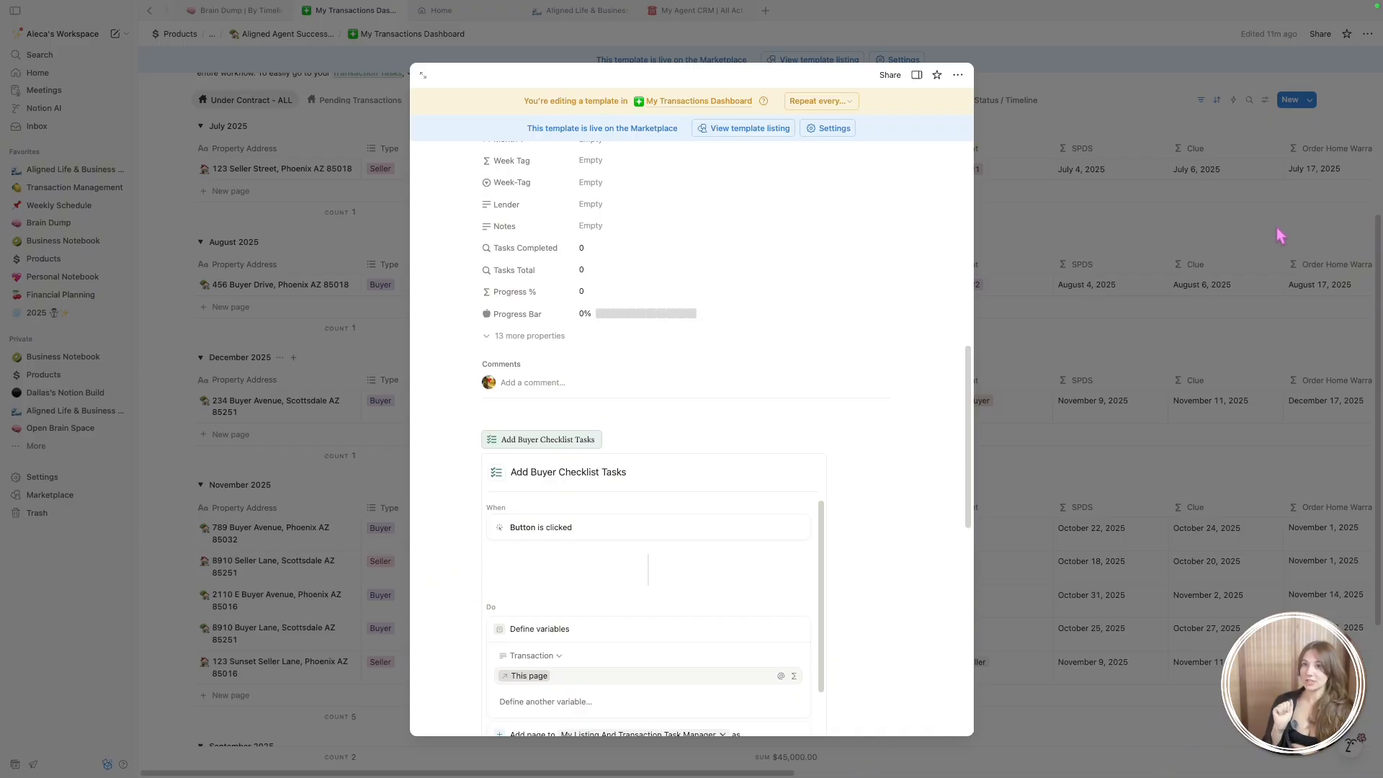
{"action": "scroll", "coordinate": [643, 453], "scroll_direction": "down", "scroll_amount": 1}
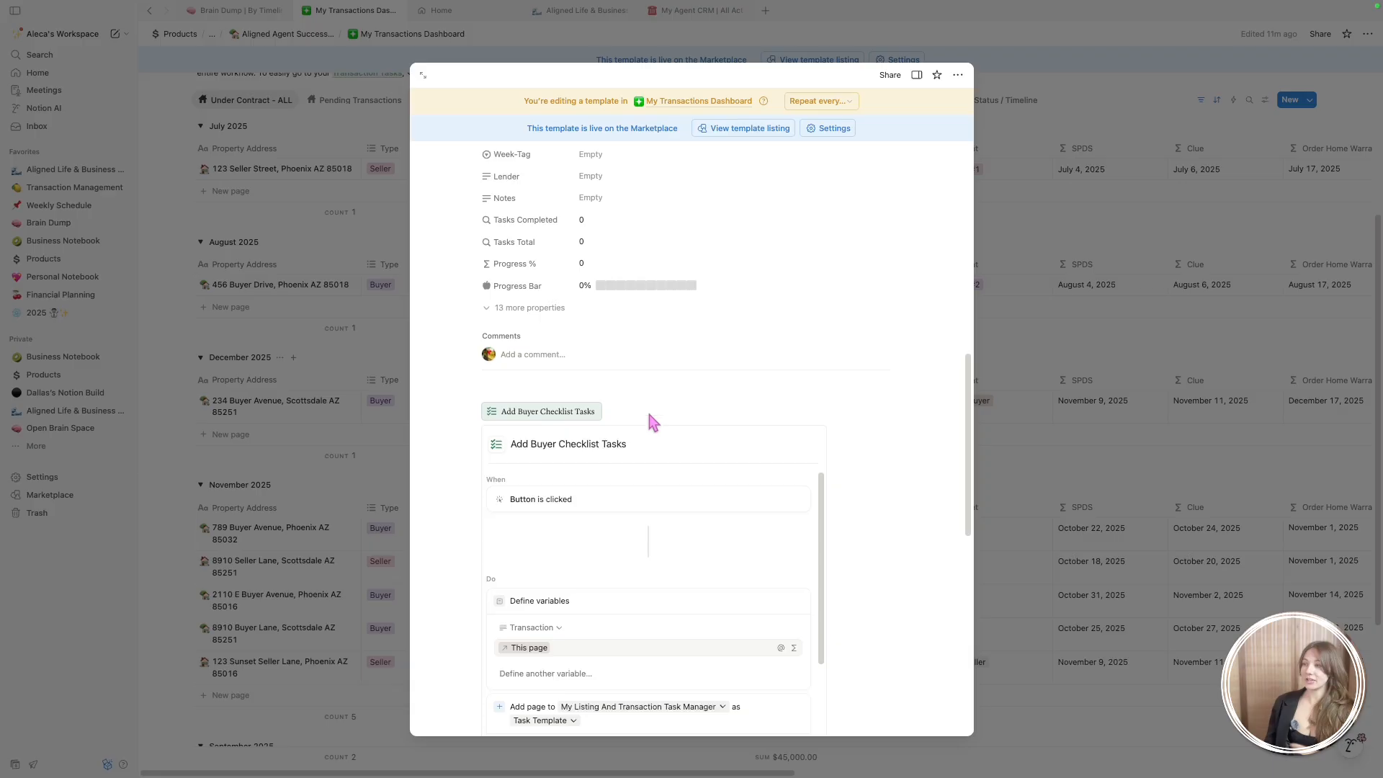
{"action": "scroll", "coordinate": [605, 414], "scroll_direction": "down", "scroll_amount": 1}
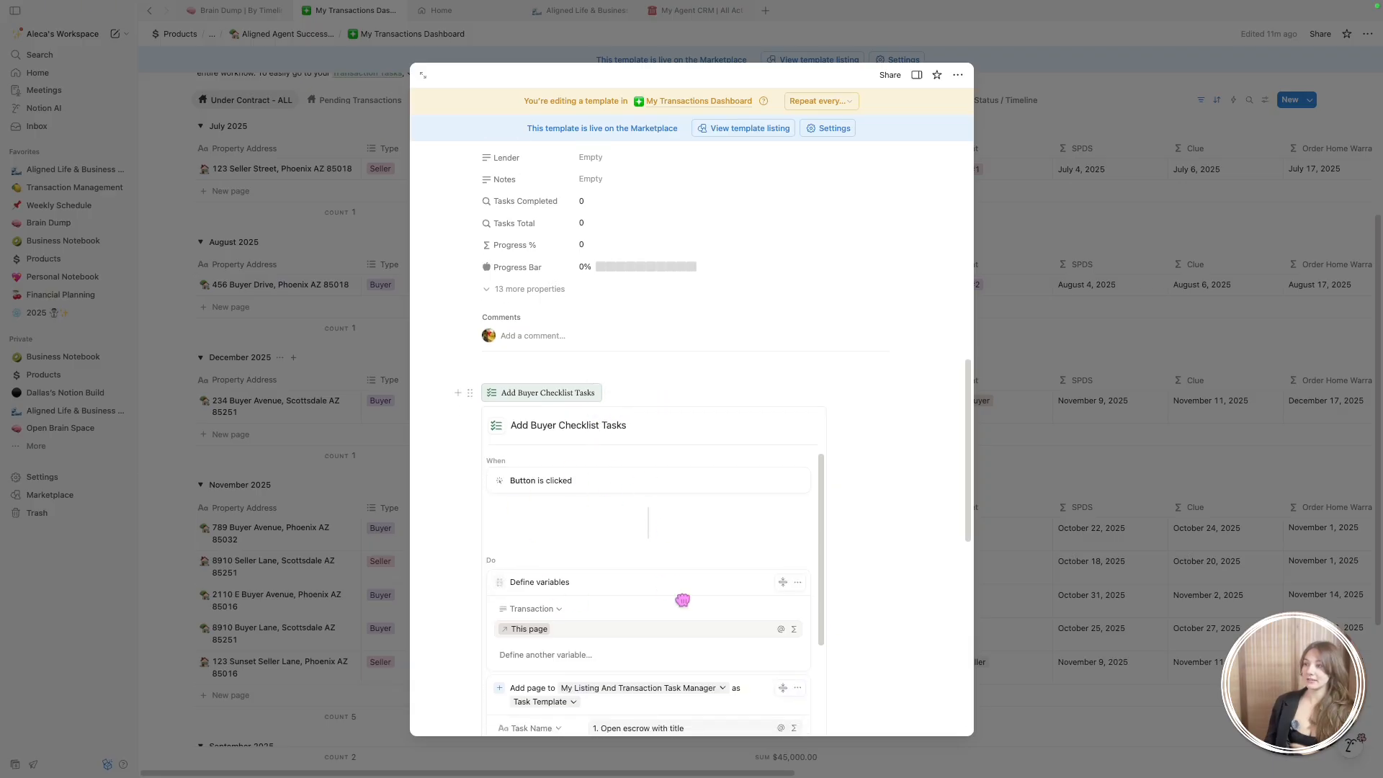
{"action": "scroll", "coordinate": [634, 598], "scroll_direction": "down", "scroll_amount": 5}
Close the button's configuration, duplicate the Add Buyer Checklist Tasks button block and delete the copy
{"action": "left_click", "coordinate": [471, 395]}
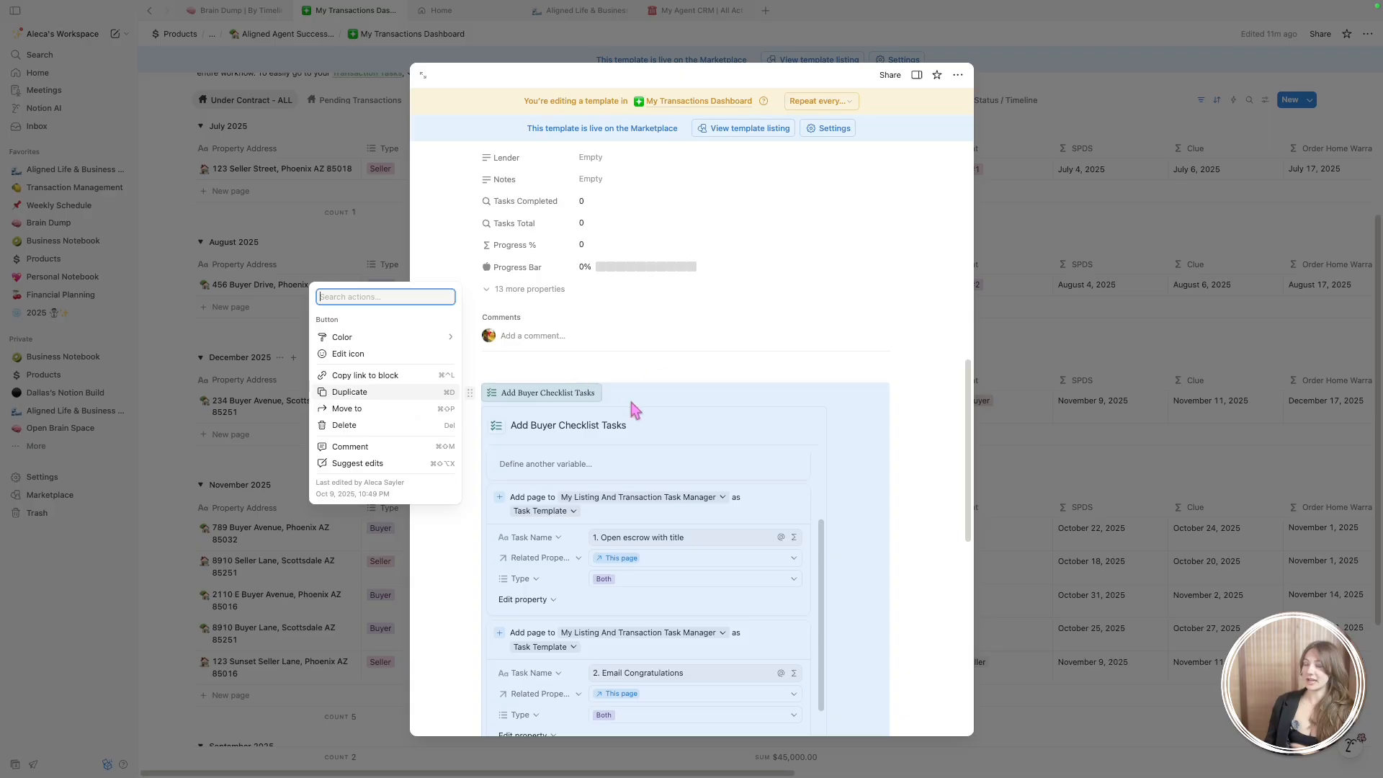
{"action": "key", "text": "Escape"}
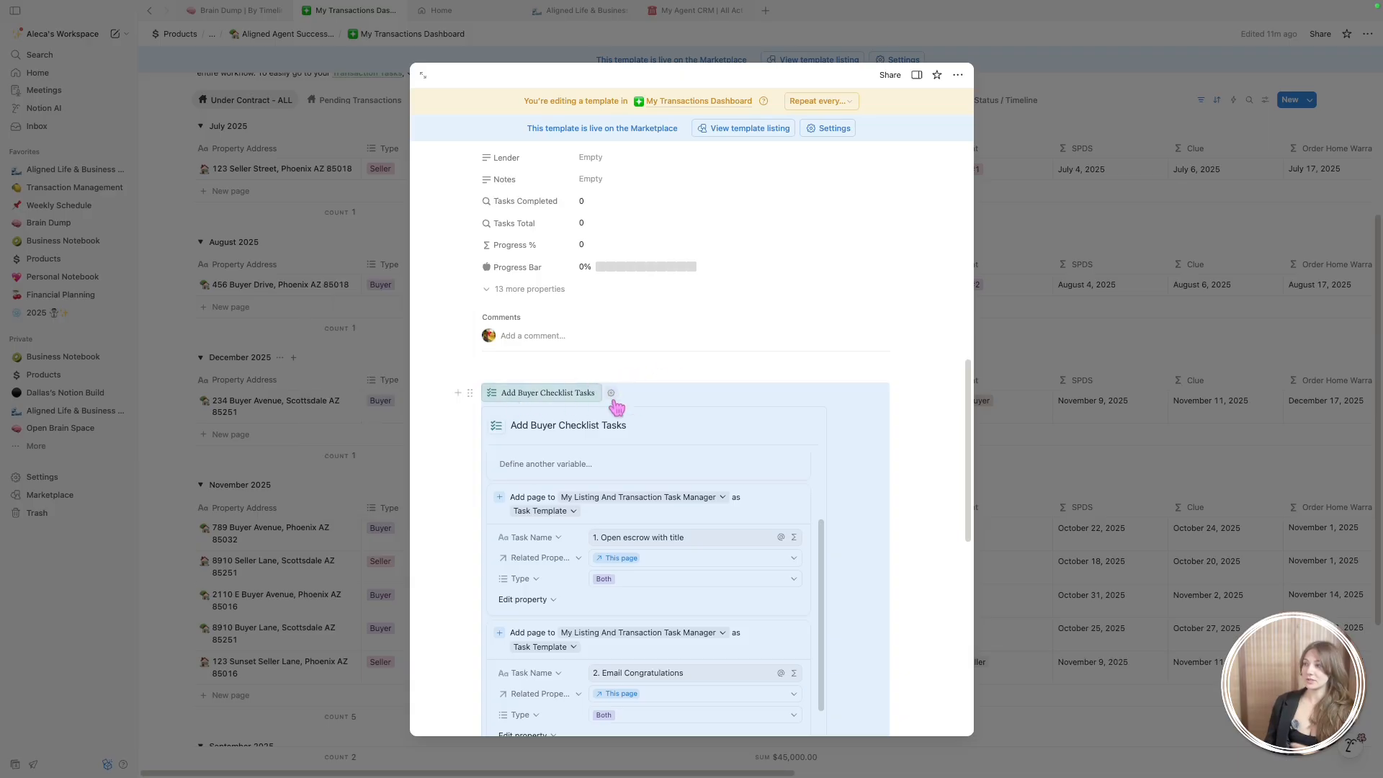
{"action": "left_click", "coordinate": [487, 402]}
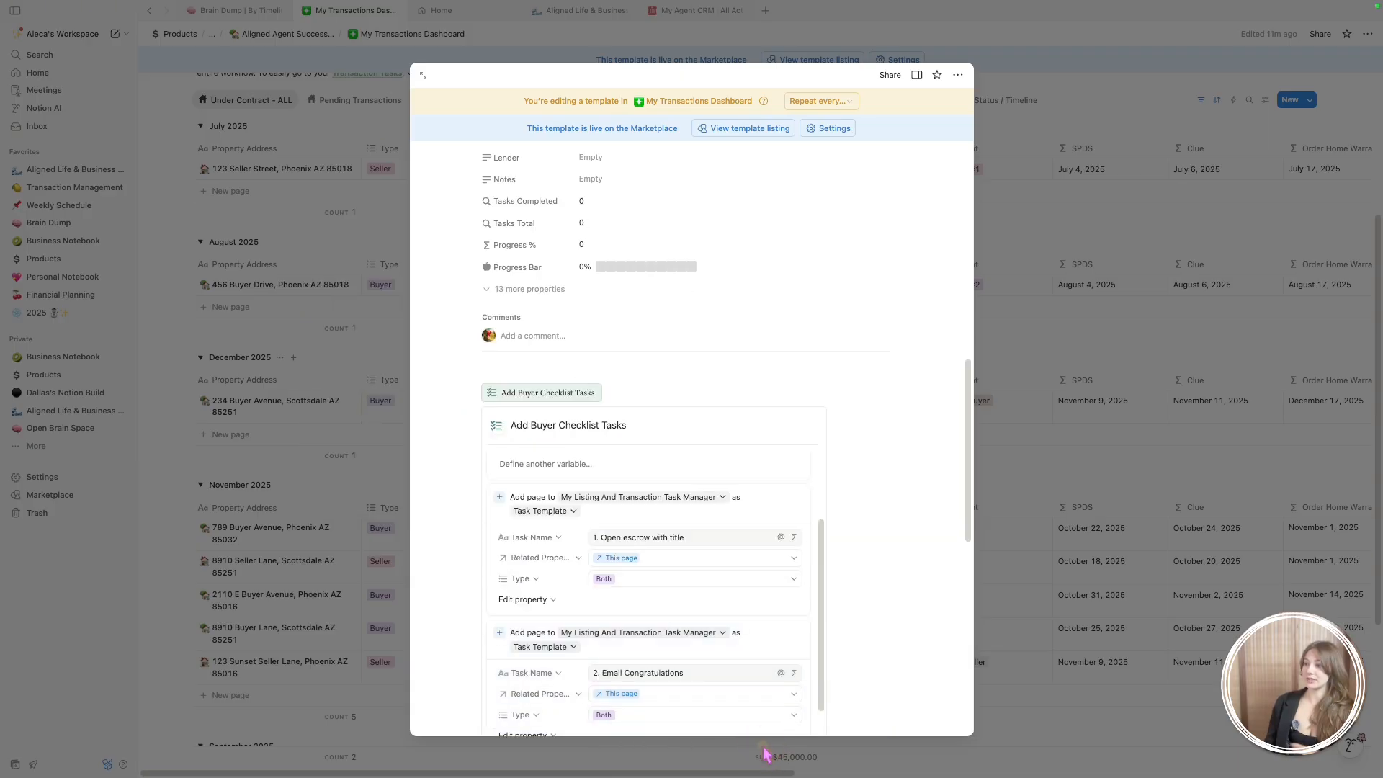
{"action": "left_click", "coordinate": [660, 392]}
{"action": "left_click", "coordinate": [470, 374]}
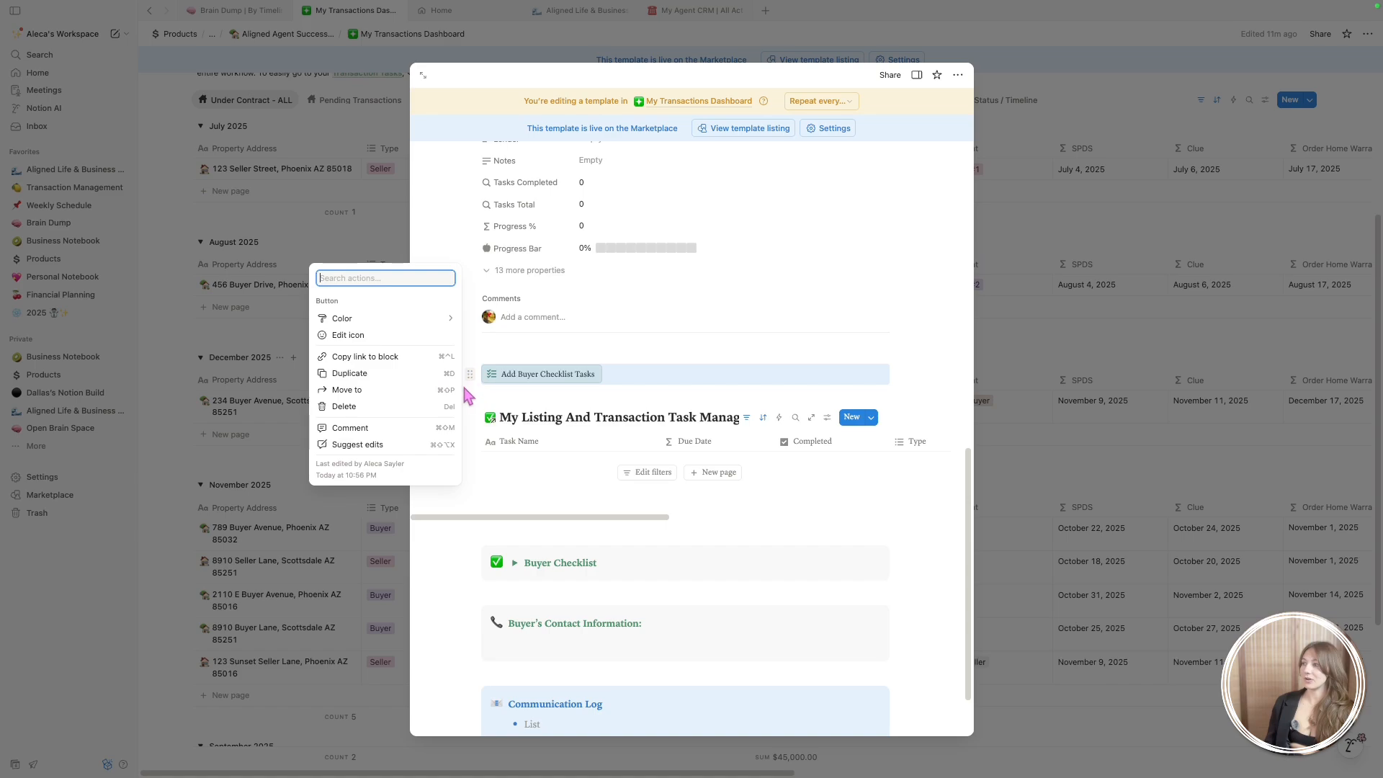
{"action": "left_click", "coordinate": [398, 374]}
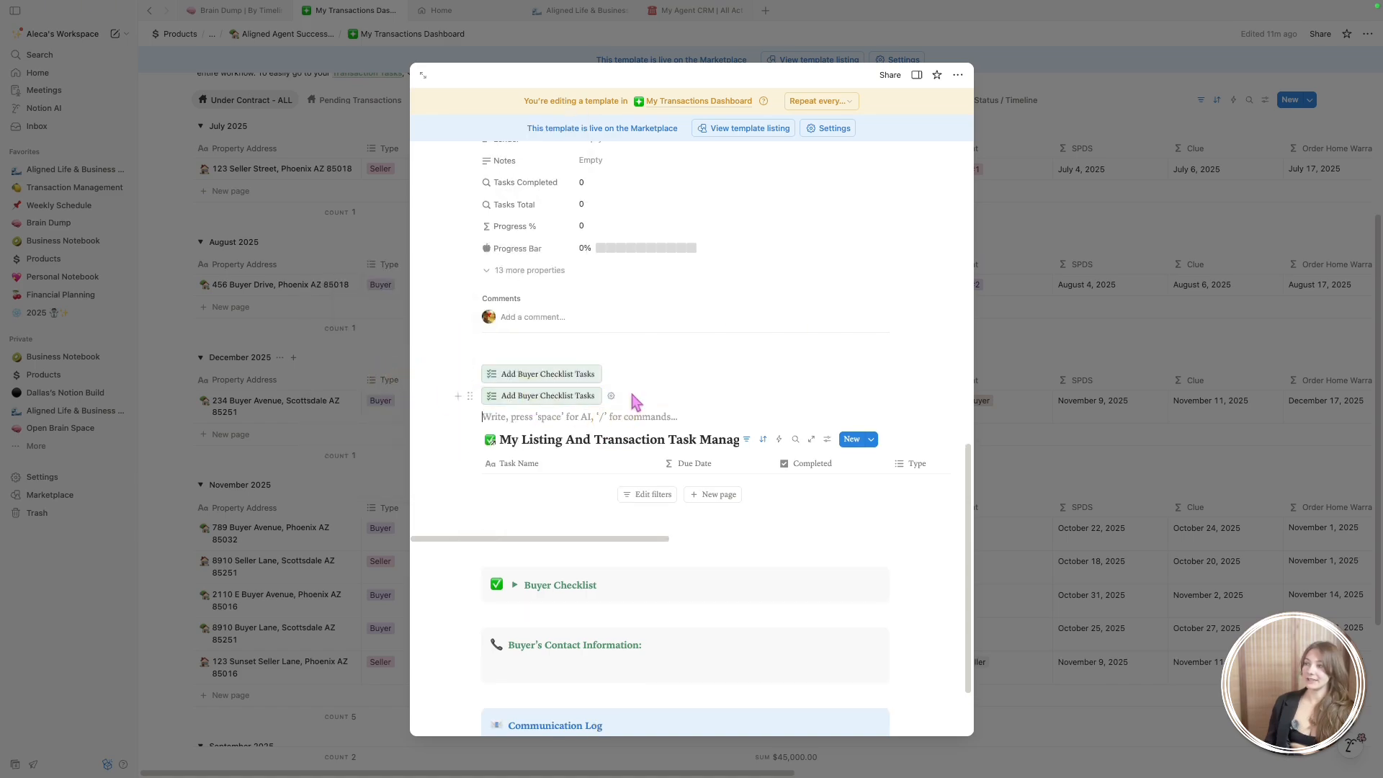
{"action": "left_click", "coordinate": [470, 396]}
{"action": "left_click", "coordinate": [402, 429]}
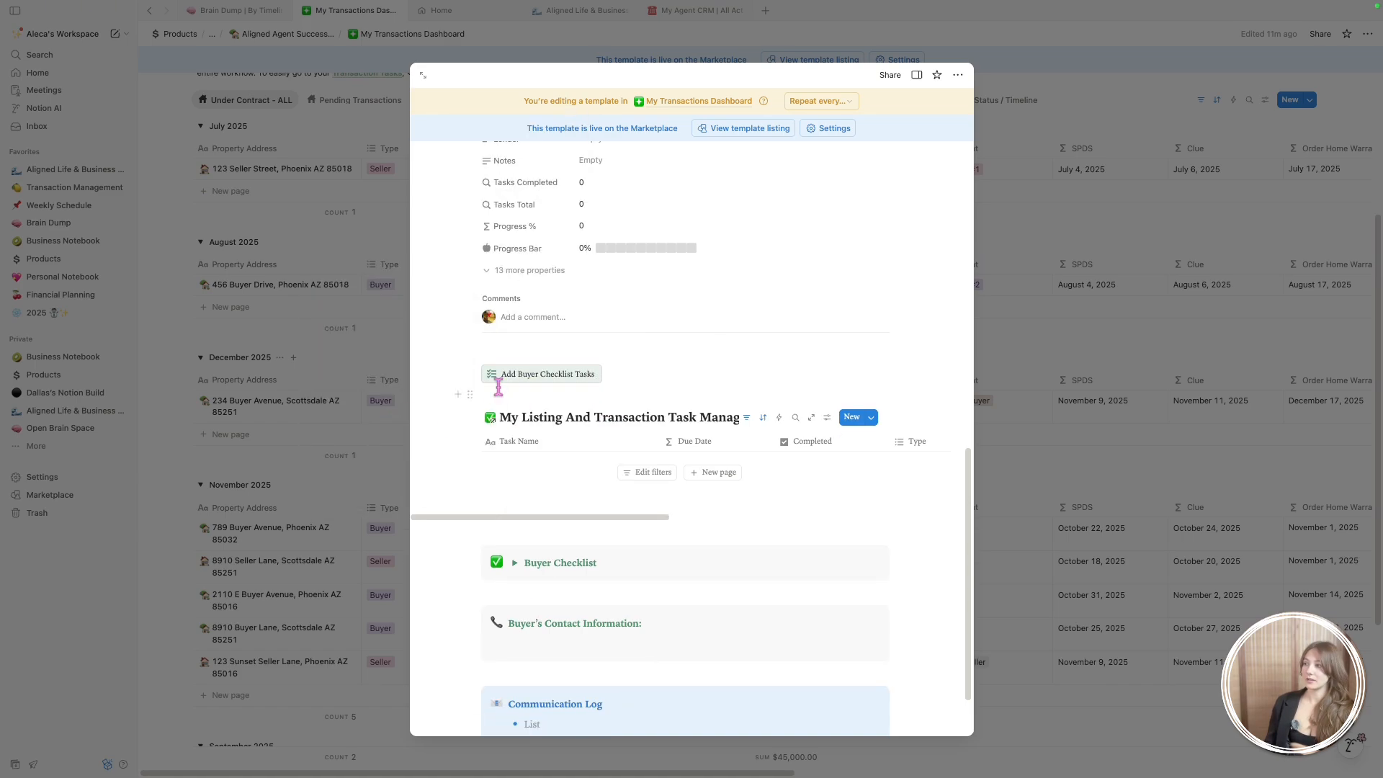
Reopen the Add Buyer Checklist Tasks button's configuration and review its sequence of task actions through the last one
{"action": "left_click", "coordinate": [612, 374]}
{"action": "scroll", "coordinate": [649, 476], "scroll_direction": "down", "scroll_amount": 15}
{"action": "scroll", "coordinate": [677, 461], "scroll_direction": "up", "scroll_amount": 5}
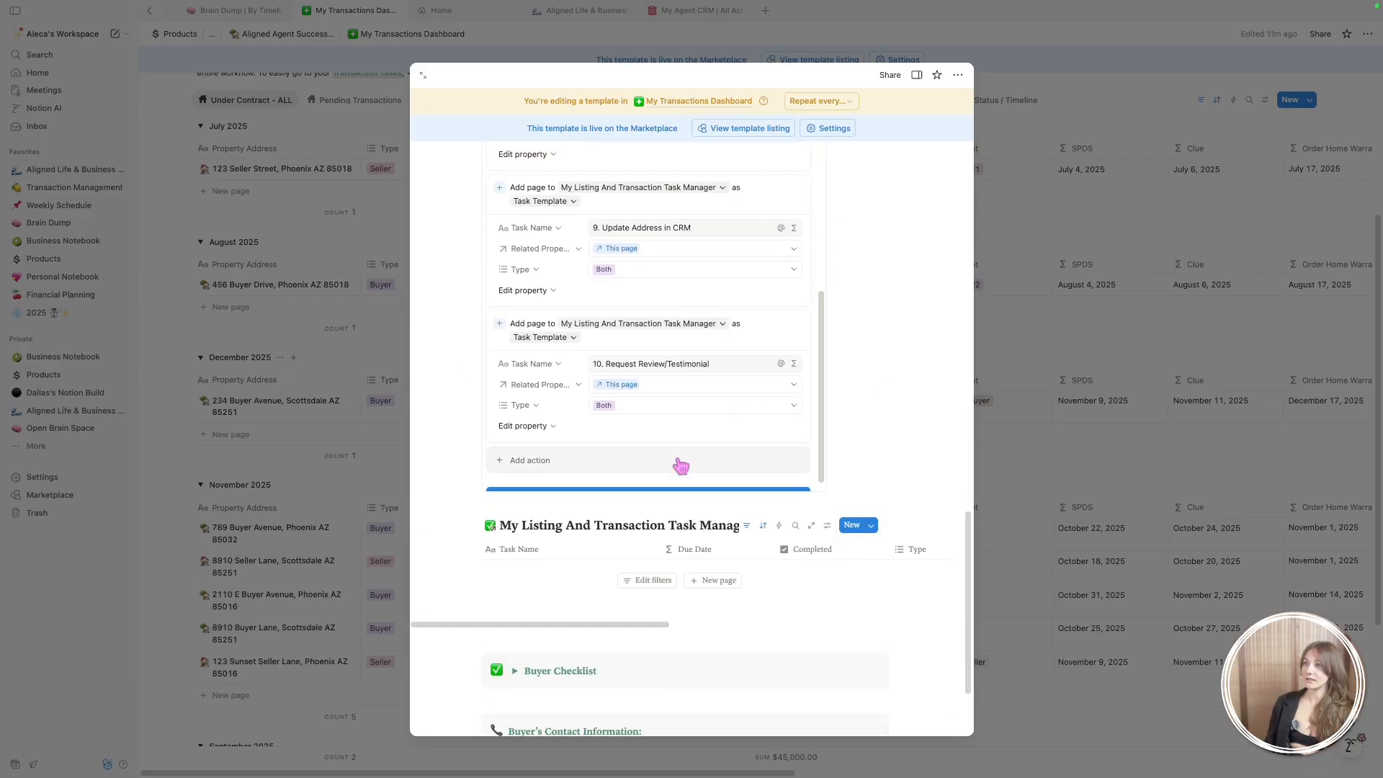
{"action": "scroll", "coordinate": [634, 328], "scroll_direction": "up", "scroll_amount": 10}
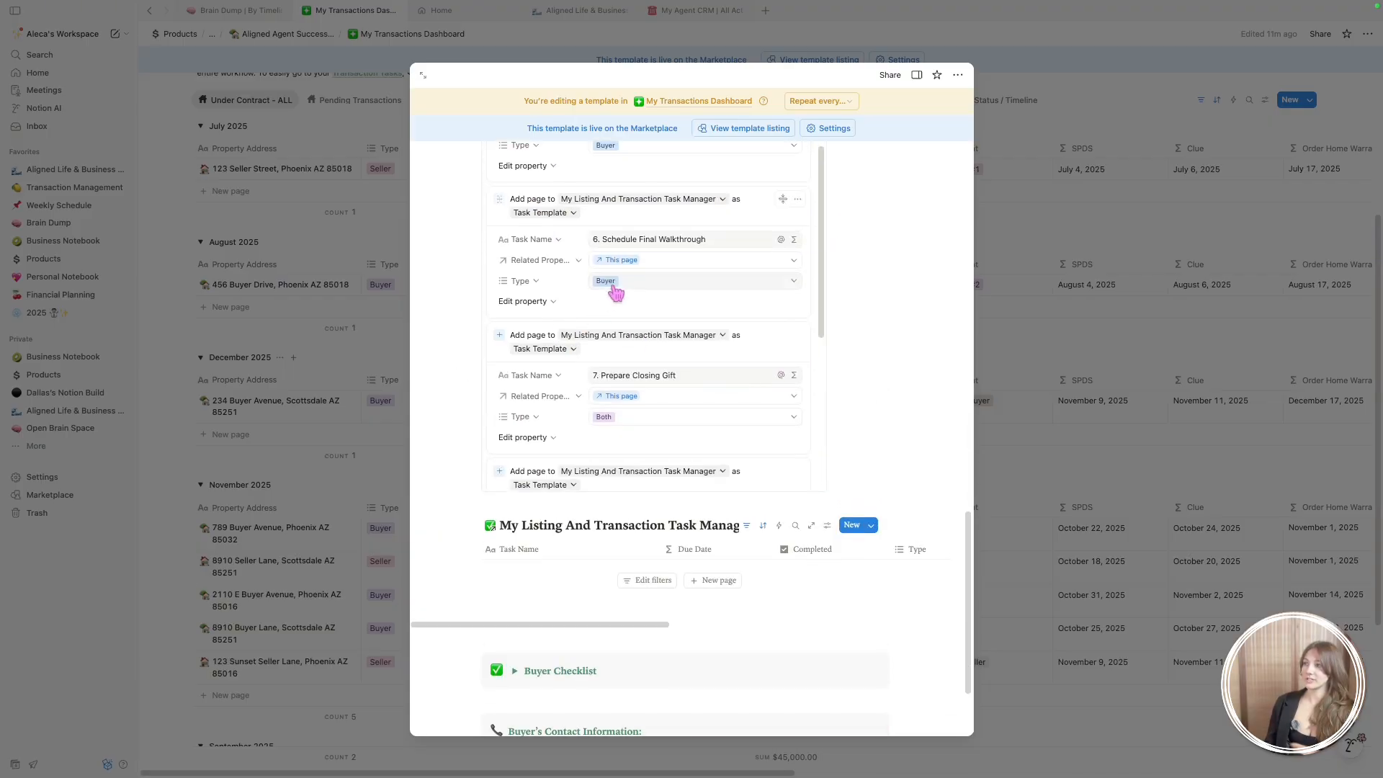
{"action": "scroll", "coordinate": [612, 327], "scroll_direction": "up", "scroll_amount": 4}
{"action": "scroll", "coordinate": [509, 364], "scroll_direction": "up", "scroll_amount": 10}
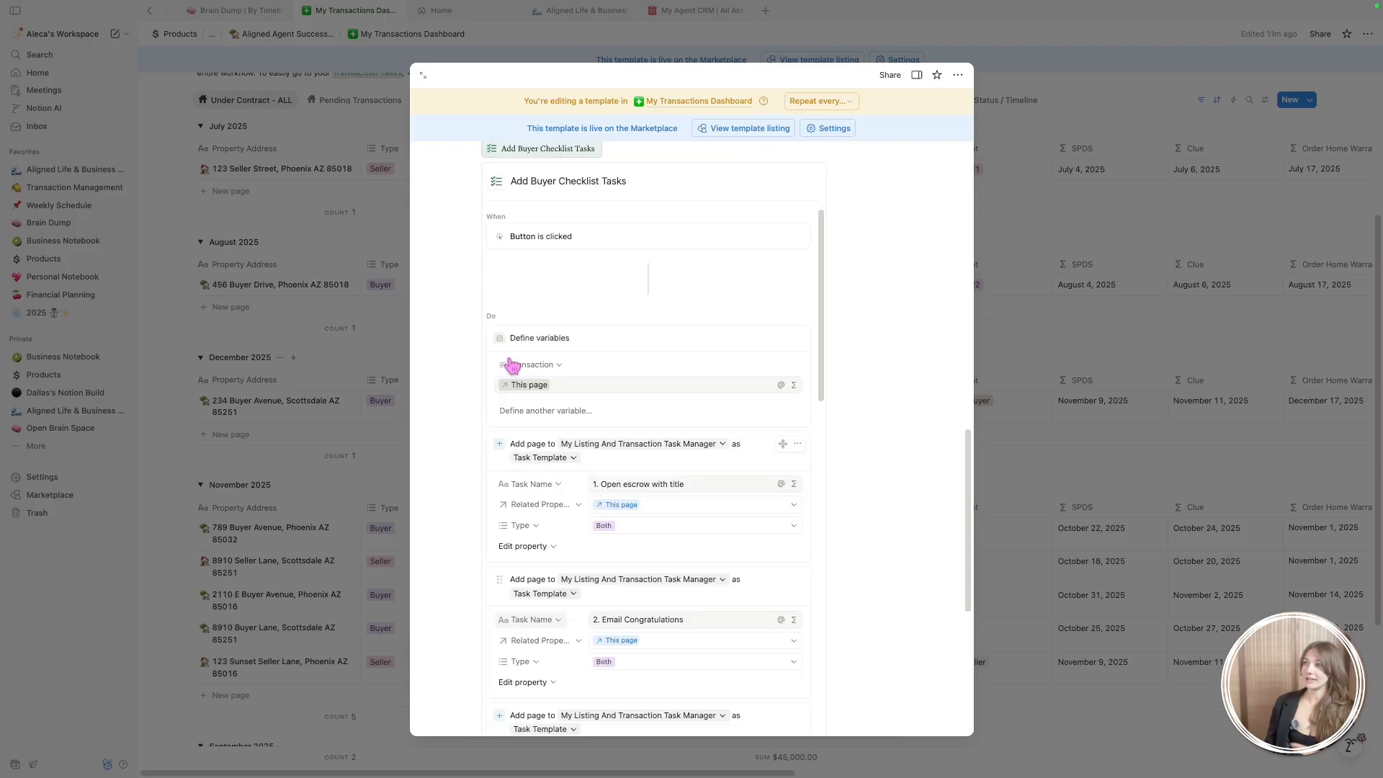
{"action": "scroll", "coordinate": [510, 468], "scroll_direction": "down", "scroll_amount": 15}
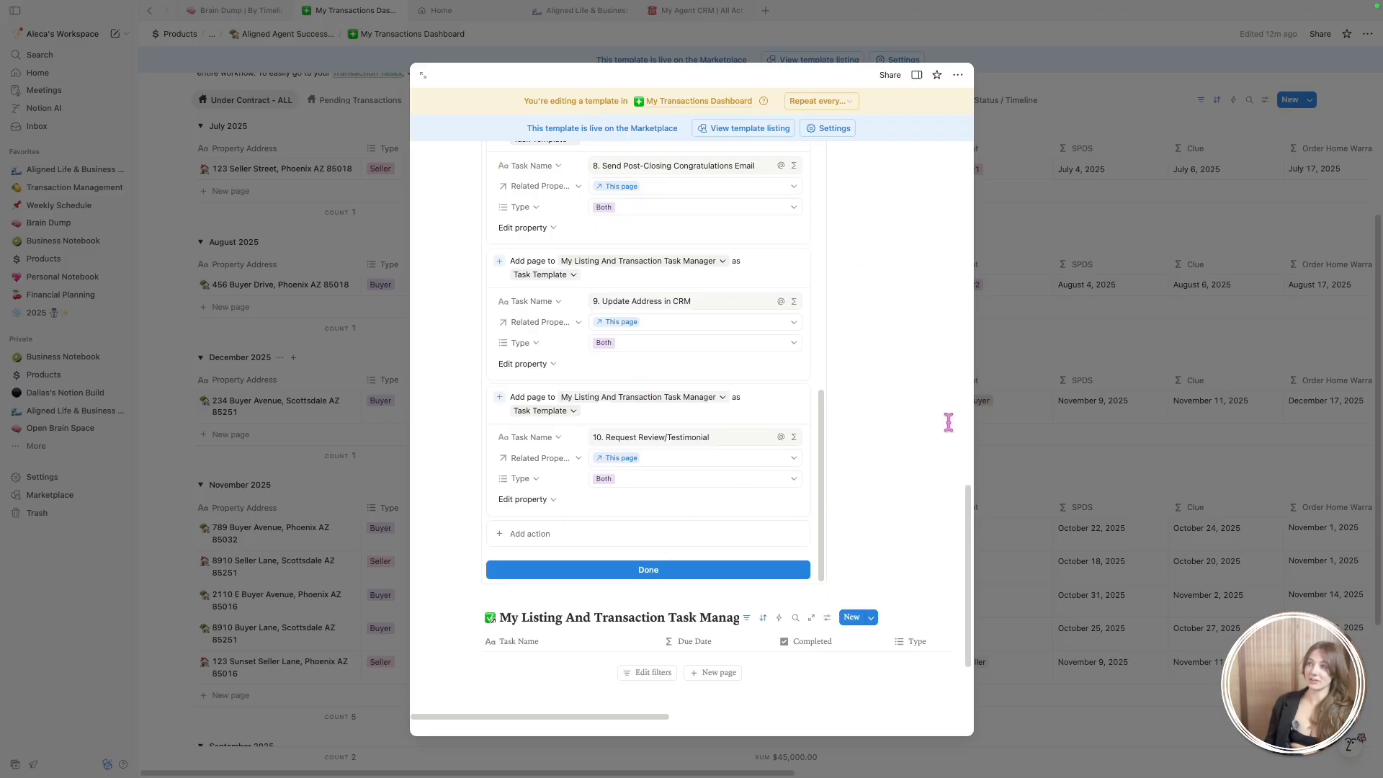
{"action": "scroll", "coordinate": [726, 484], "scroll_direction": "down", "scroll_amount": 1}
Duplicate the "10. Request Review/Testimonial" action and change the copy's task name to "11. Request Review/Testimonial"
{"action": "left_click", "coordinate": [797, 388]}
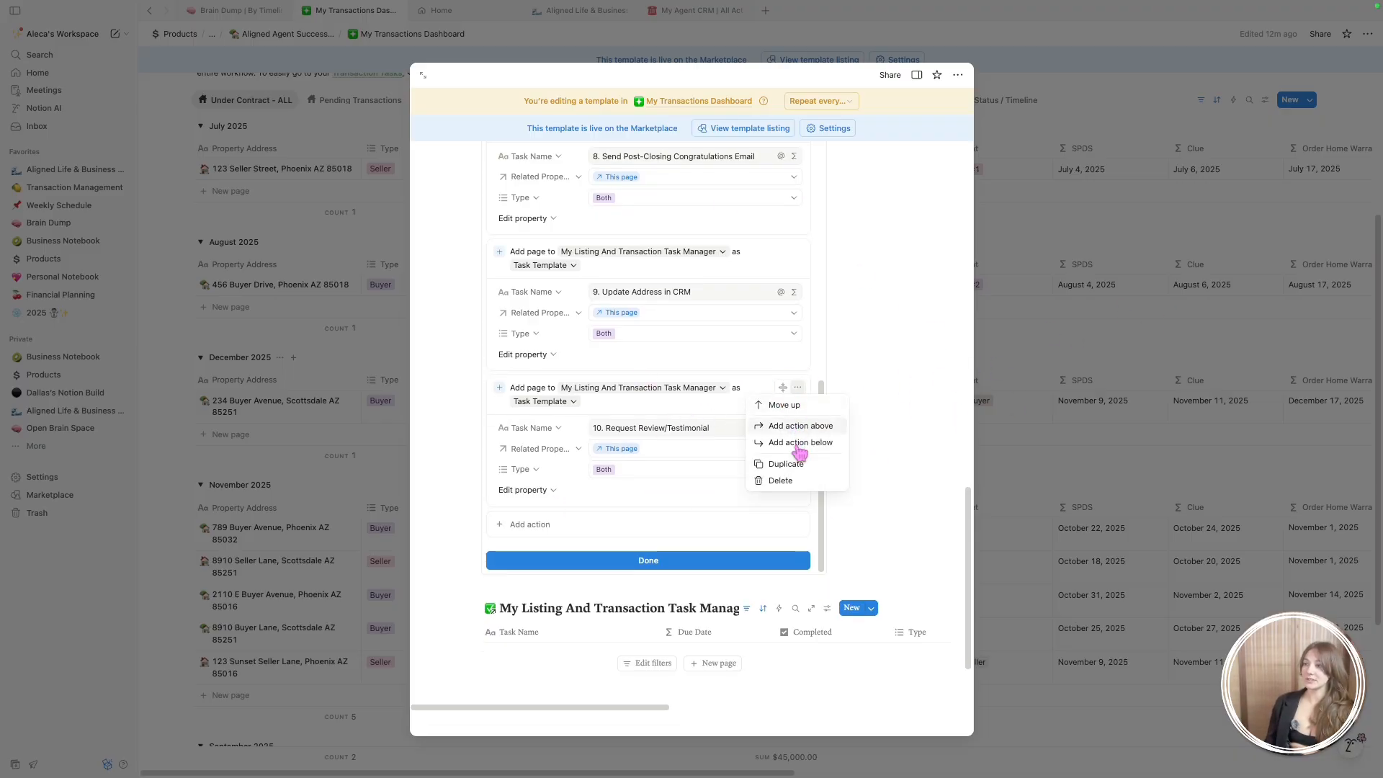
{"action": "left_click", "coordinate": [798, 448]}
{"action": "scroll", "coordinate": [728, 491], "scroll_direction": "down", "scroll_amount": 3}
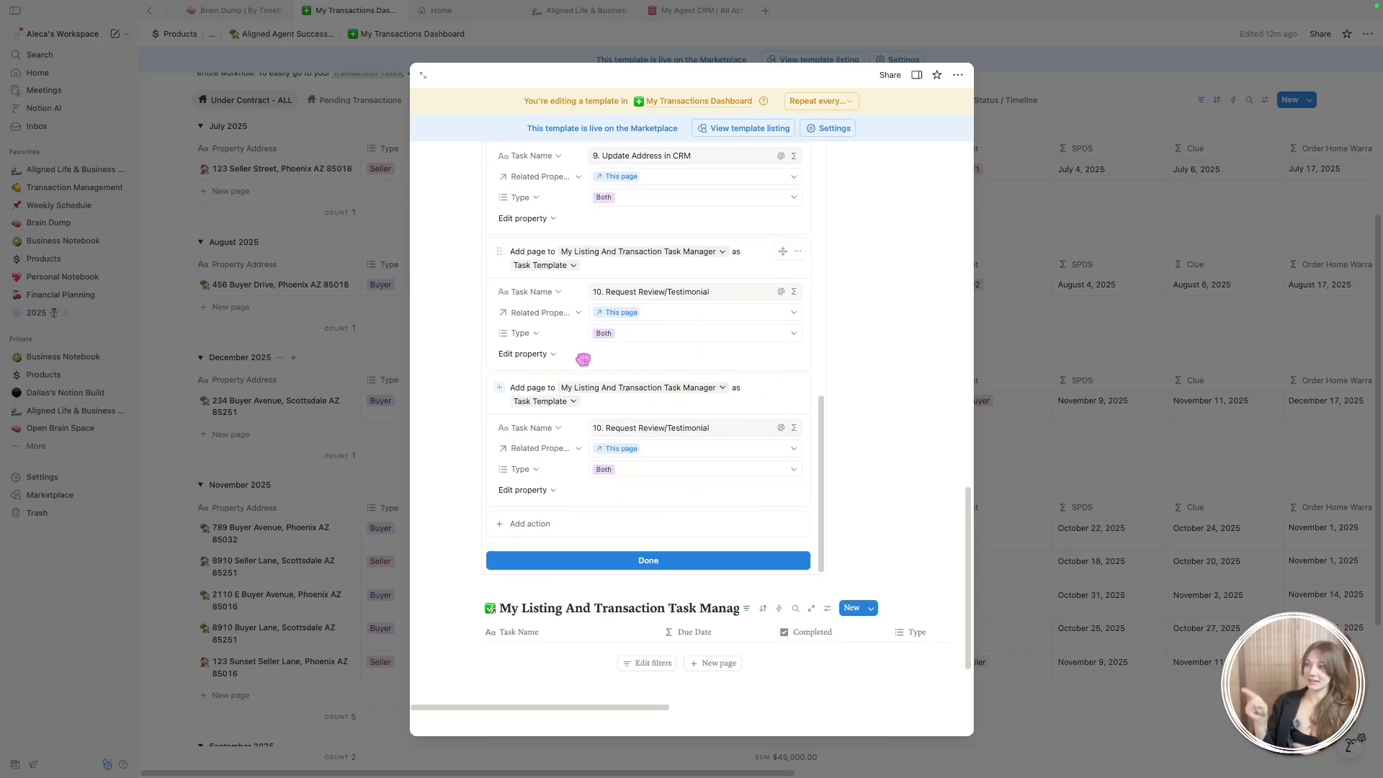
{"action": "left_click", "coordinate": [603, 430]}
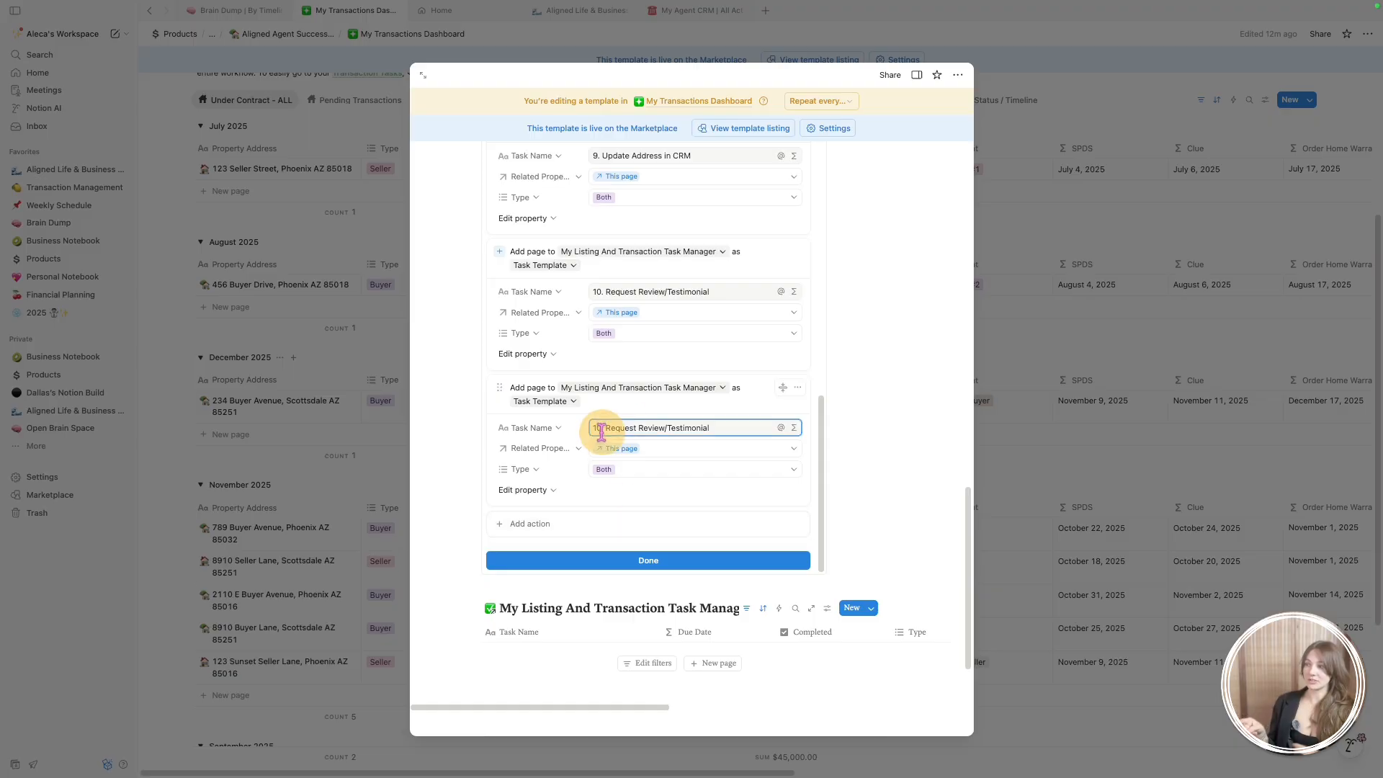
{"action": "key", "text": "BackSpace"}
{"action": "type", "text": "1"}
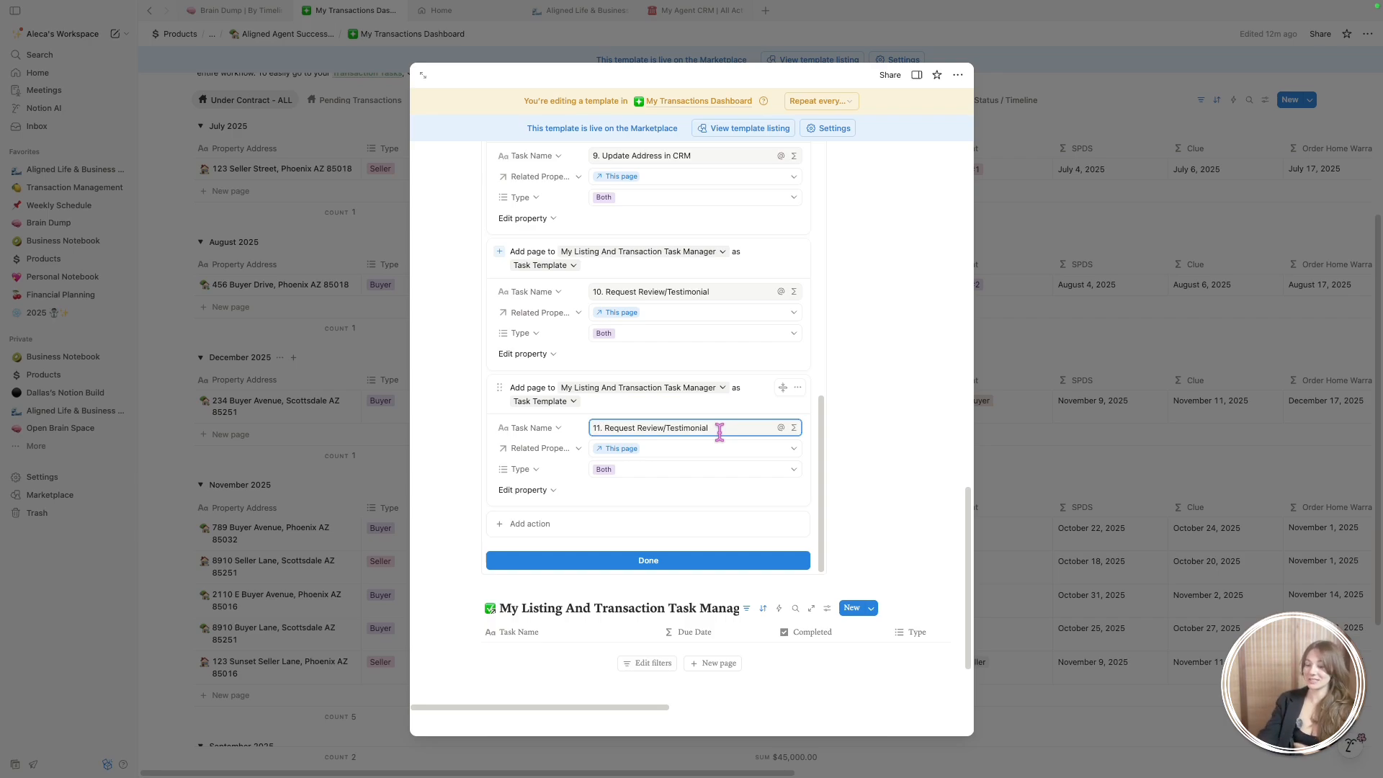
Revert the copied action's task number to 10 and delete that duplicate action from the button
{"action": "key", "text": "BackSpace"}
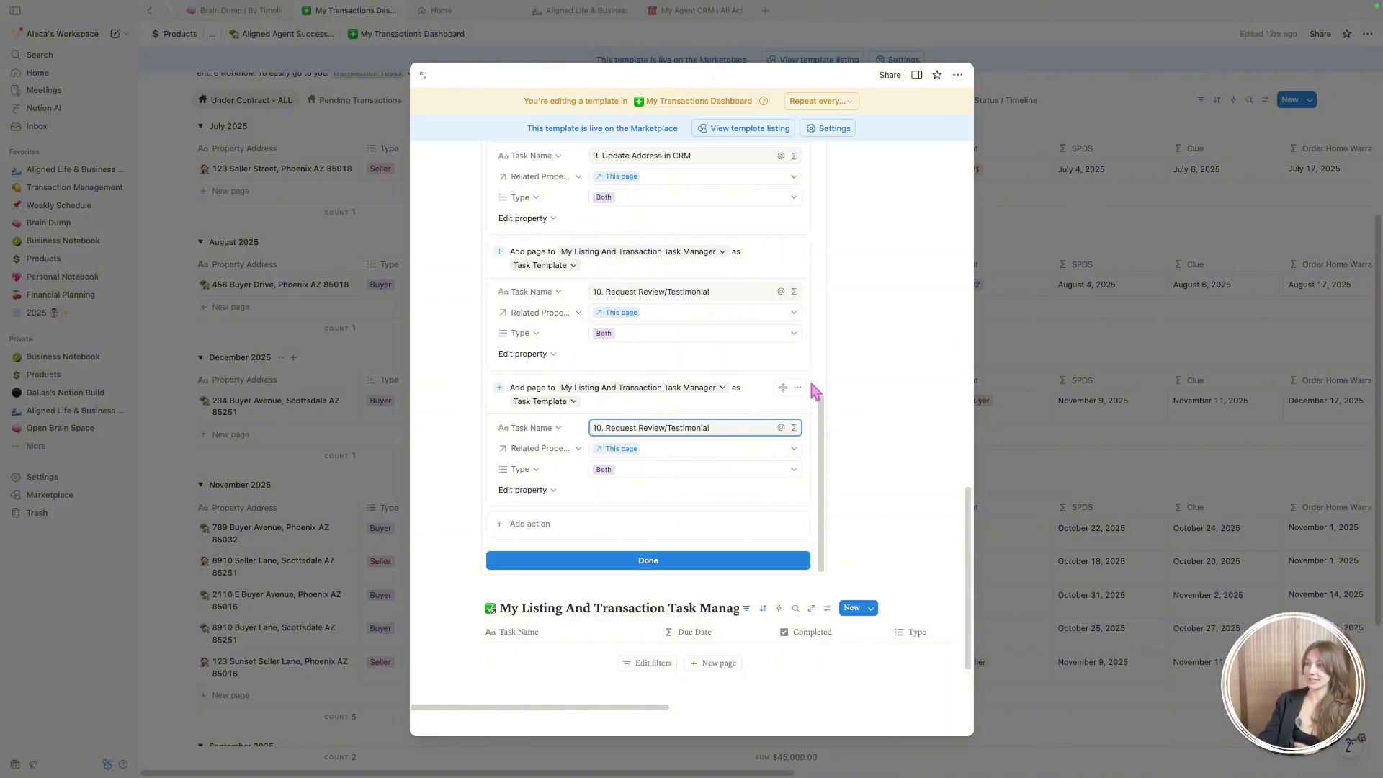
{"action": "left_click", "coordinate": [797, 388]}
{"action": "left_click", "coordinate": [799, 483]}
Close the button's configuration and the buyer template to return to My Transactions Dashboard
{"action": "scroll", "coordinate": [868, 412], "scroll_direction": "up", "scroll_amount": 8}
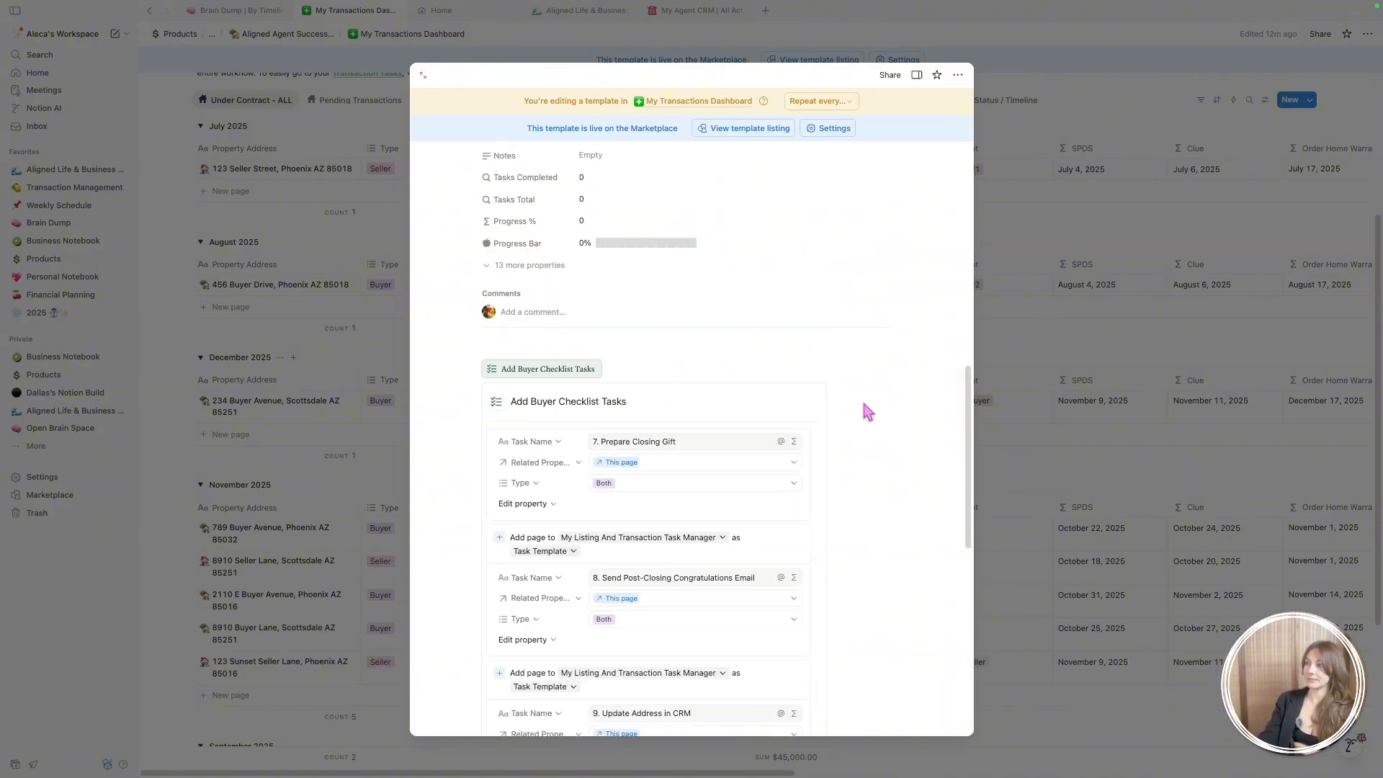
{"action": "scroll", "coordinate": [792, 411], "scroll_direction": "up", "scroll_amount": 4}
{"action": "scroll", "coordinate": [742, 418], "scroll_direction": "down", "scroll_amount": 5}
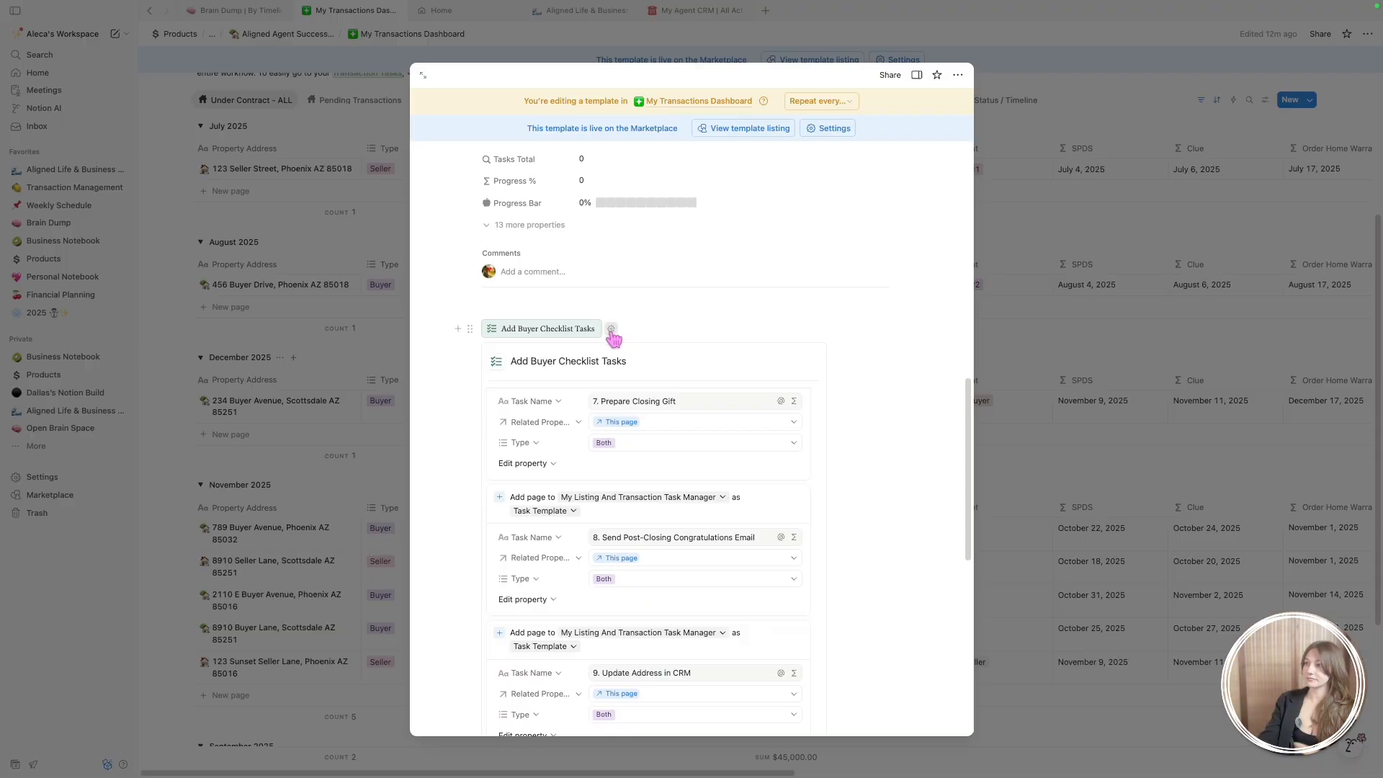
{"action": "left_click", "coordinate": [612, 331]}
{"action": "left_click", "coordinate": [1010, 350]}
Open the view settings for the dashboard's Under Contract - ALL view
{"action": "scroll", "coordinate": [328, 623], "scroll_direction": "up", "scroll_amount": 3}
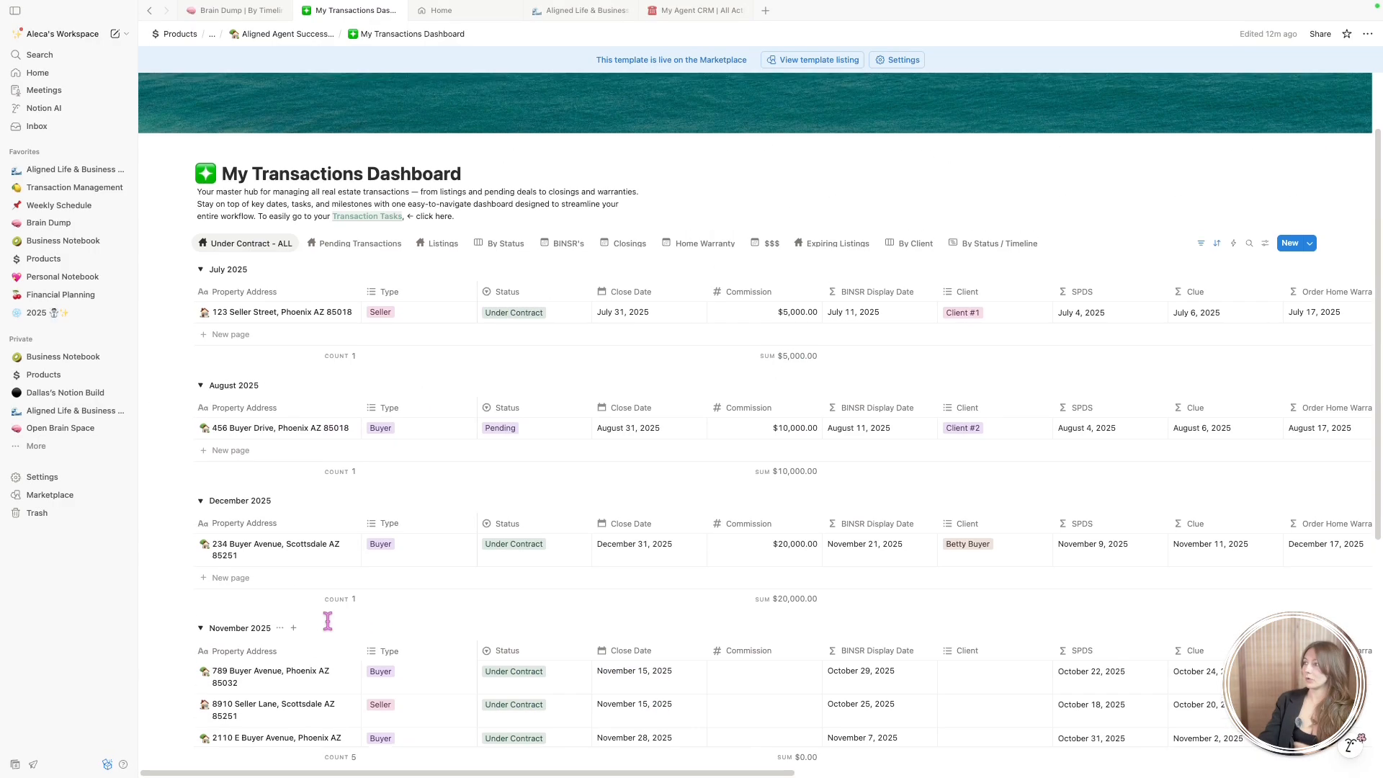
{"action": "scroll", "coordinate": [245, 502], "scroll_direction": "down", "scroll_amount": 1}
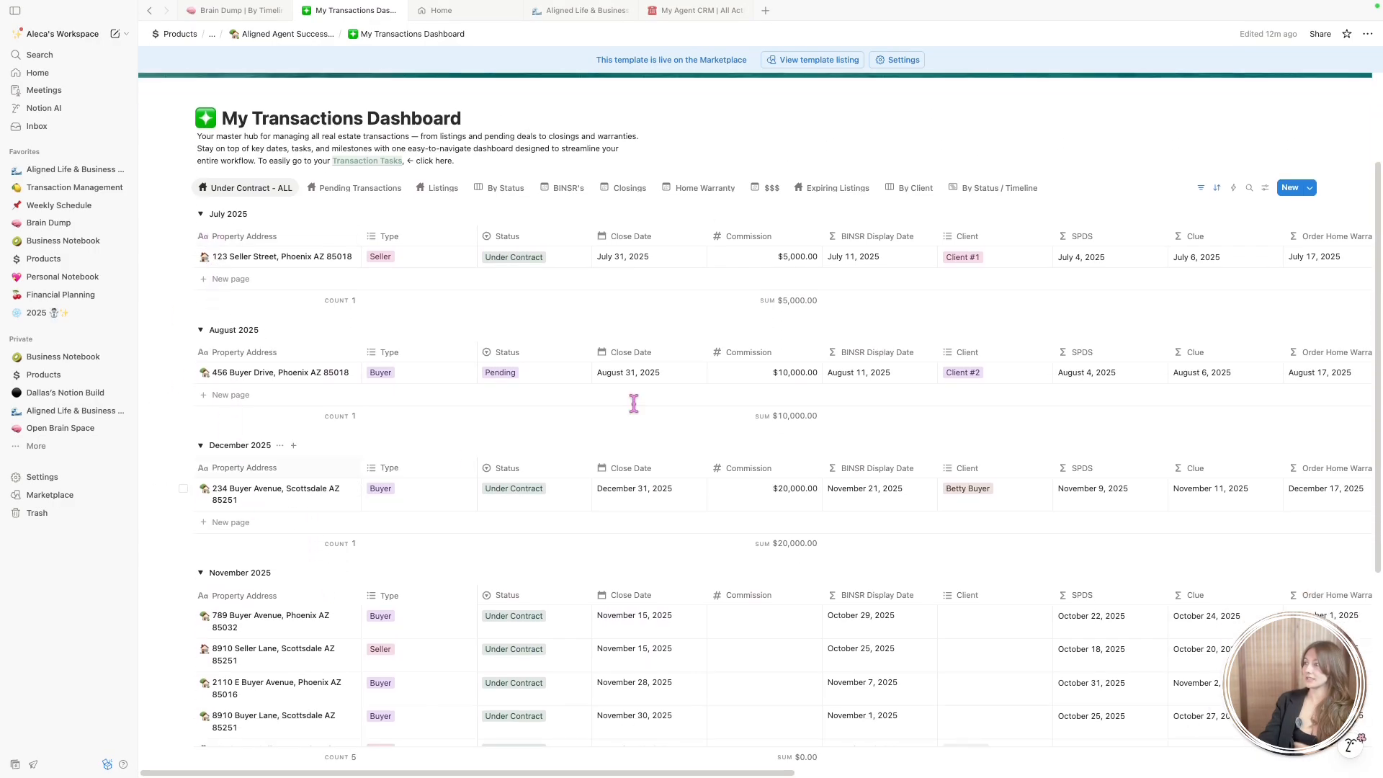
{"action": "left_click", "coordinate": [1263, 186]}
{"action": "left_click", "coordinate": [1267, 191]}
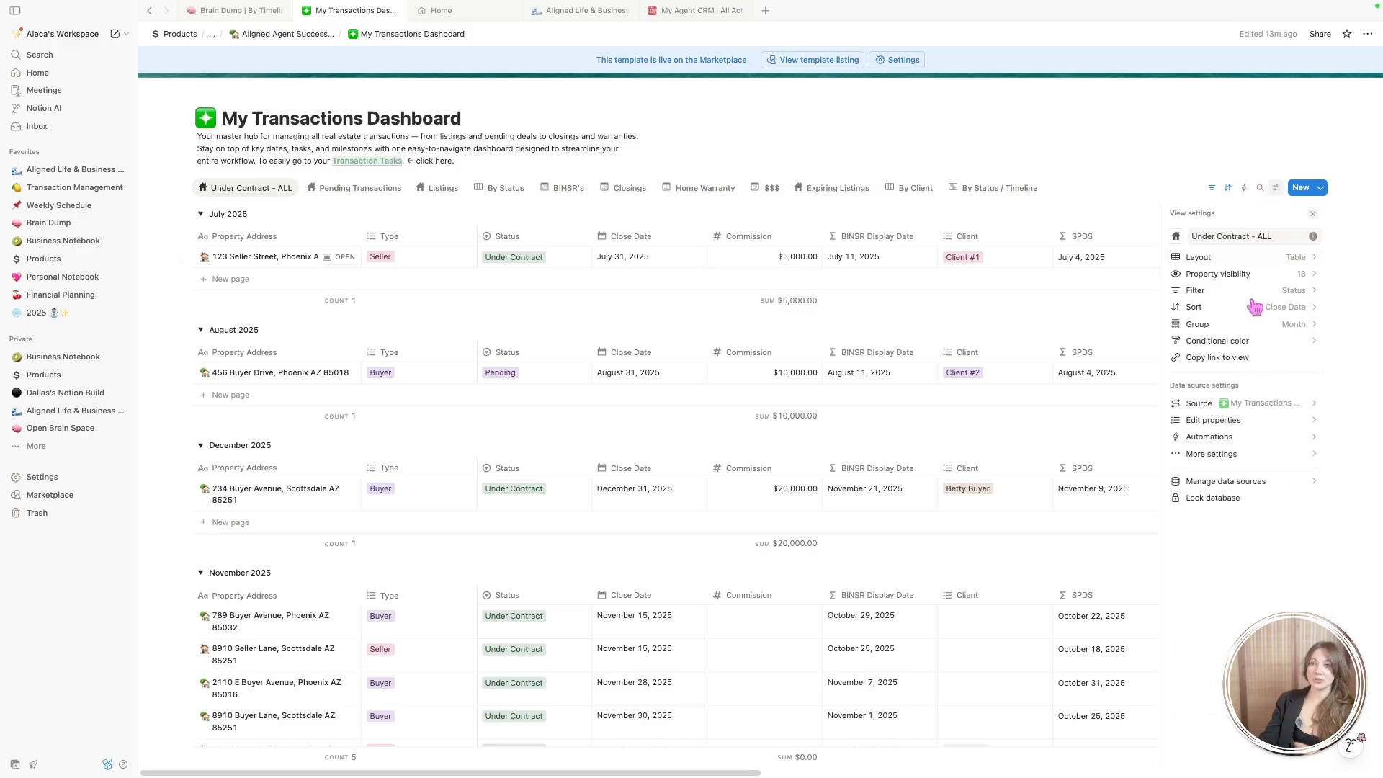
Reorder the Under Contract - ALL view's month groups chronologically, with September, November and December 2025 following August
{"action": "left_click", "coordinate": [1276, 319]}
{"action": "left_click_drag", "start_coordinate": [1185, 403], "coordinate": [1174, 368]}
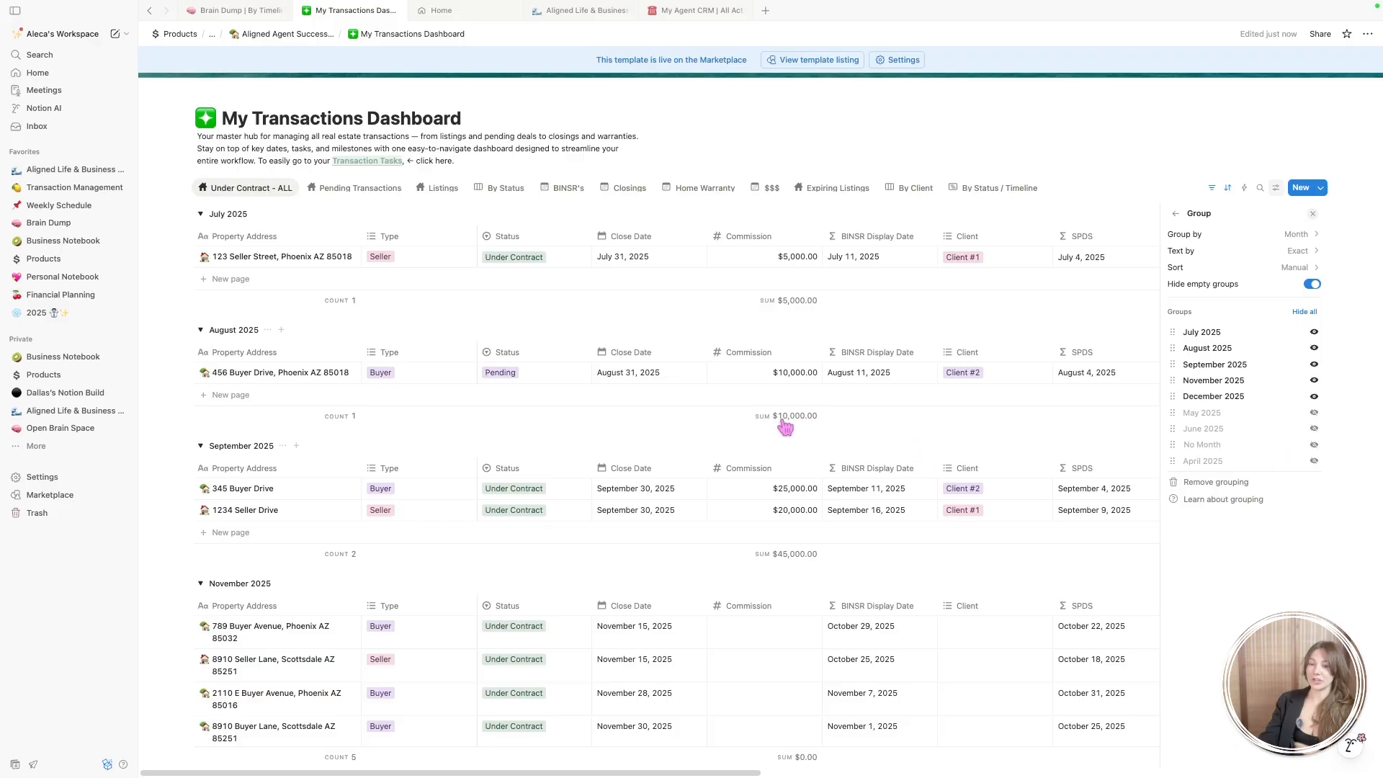
{"action": "key", "text": "Escape"}
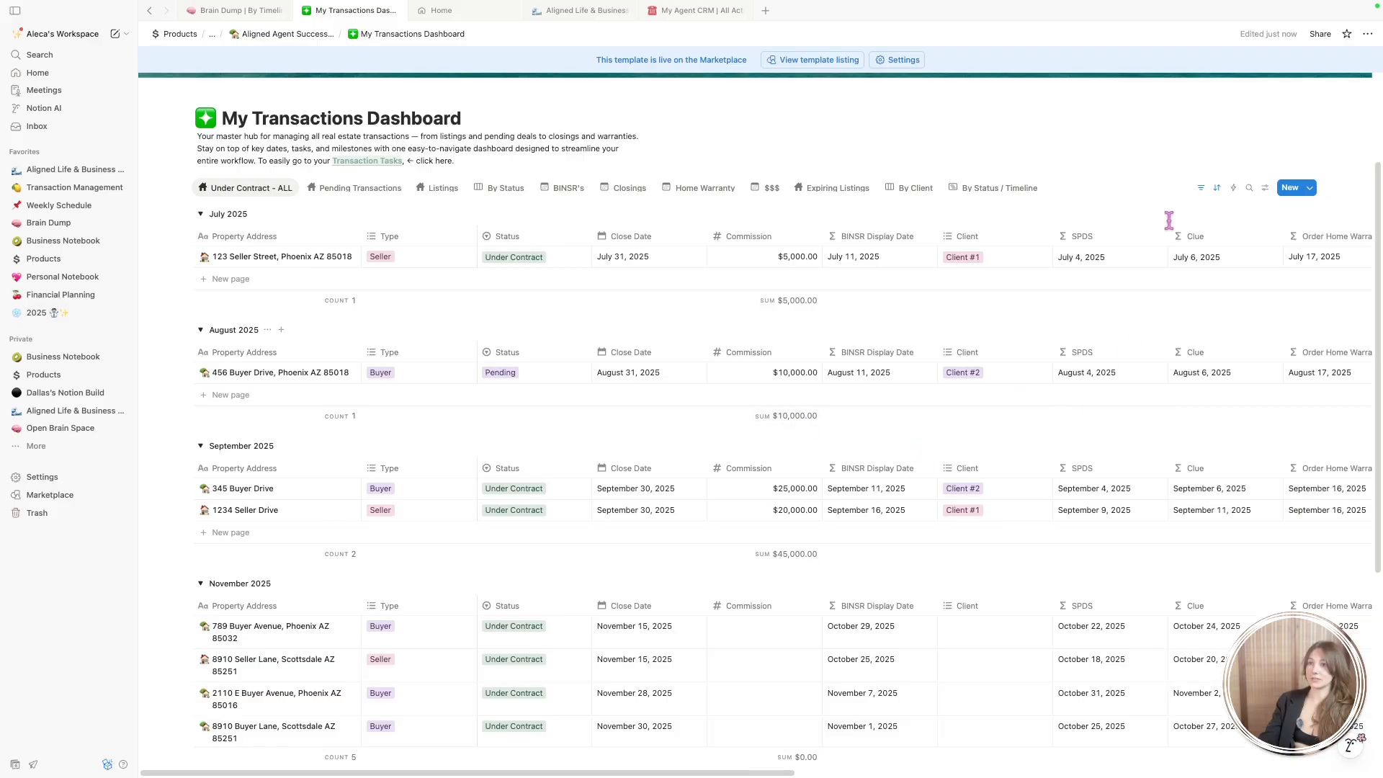
Review the reordered month groups, switch to the By Status / Timeline view and examine its transactions from summer through November 2025
{"action": "scroll", "coordinate": [407, 430], "scroll_direction": "down", "scroll_amount": 3}
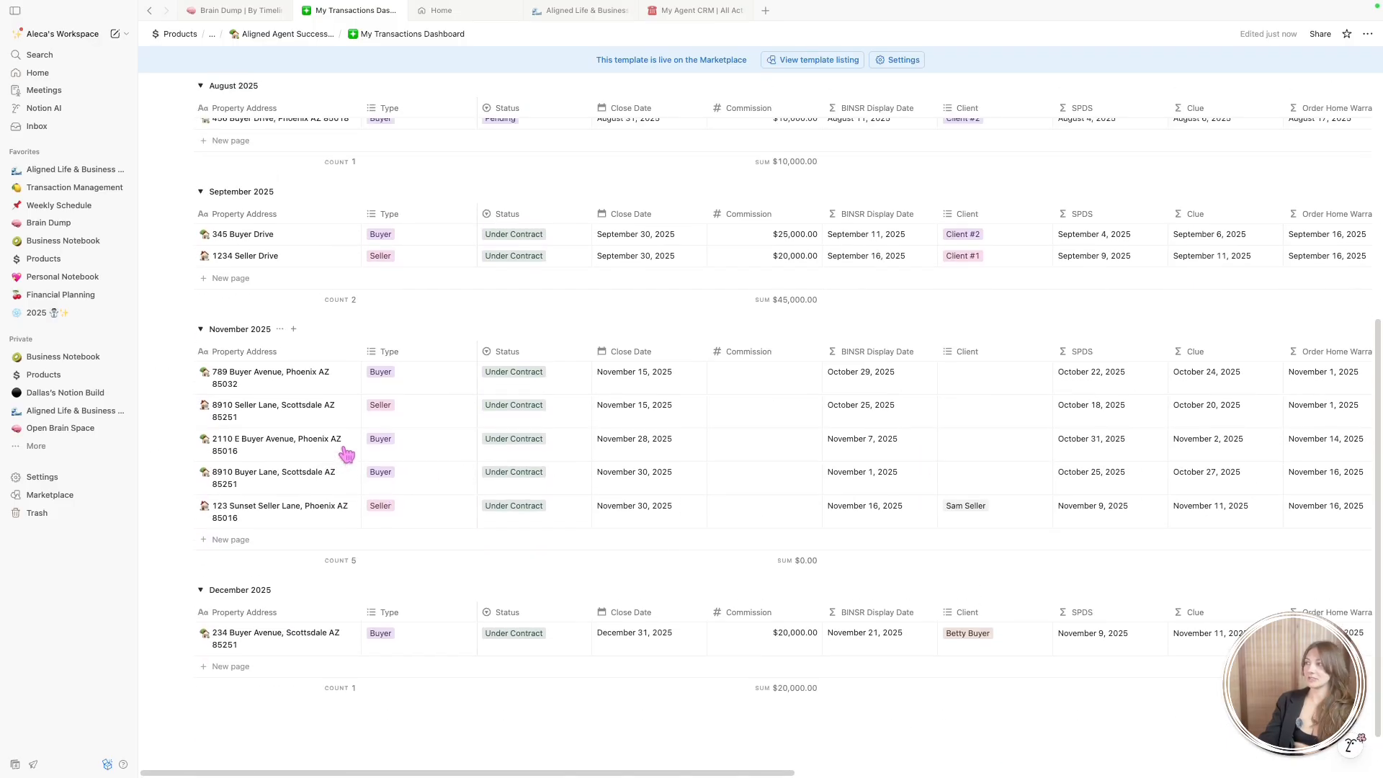
{"action": "scroll", "coordinate": [350, 447], "scroll_direction": "up", "scroll_amount": 5}
{"action": "scroll", "coordinate": [349, 444], "scroll_direction": "down", "scroll_amount": 3}
{"action": "scroll", "coordinate": [401, 442], "scroll_direction": "up", "scroll_amount": 2}
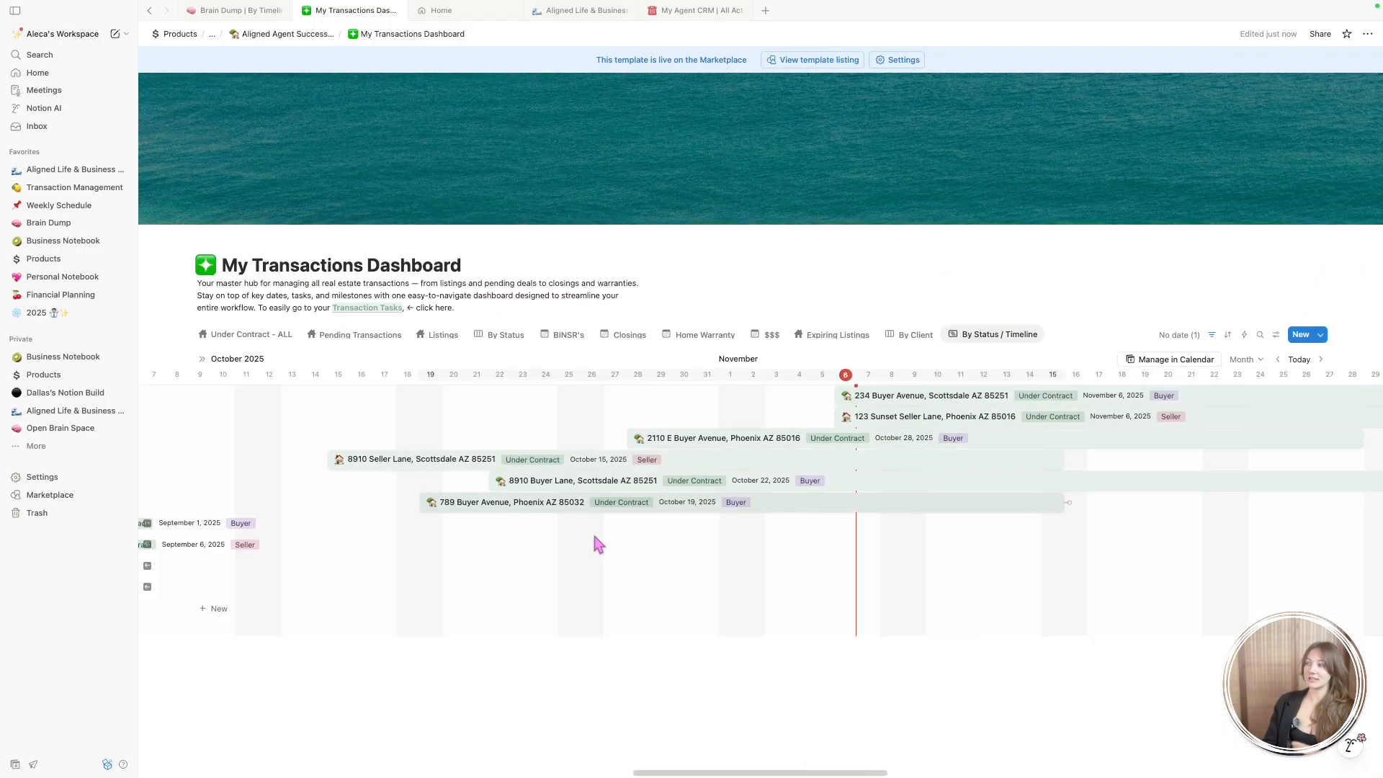
{"action": "scroll", "coordinate": [584, 559], "scroll_direction": "left", "scroll_amount": 10}
{"action": "scroll", "coordinate": [583, 562], "scroll_direction": "left", "scroll_amount": 15}
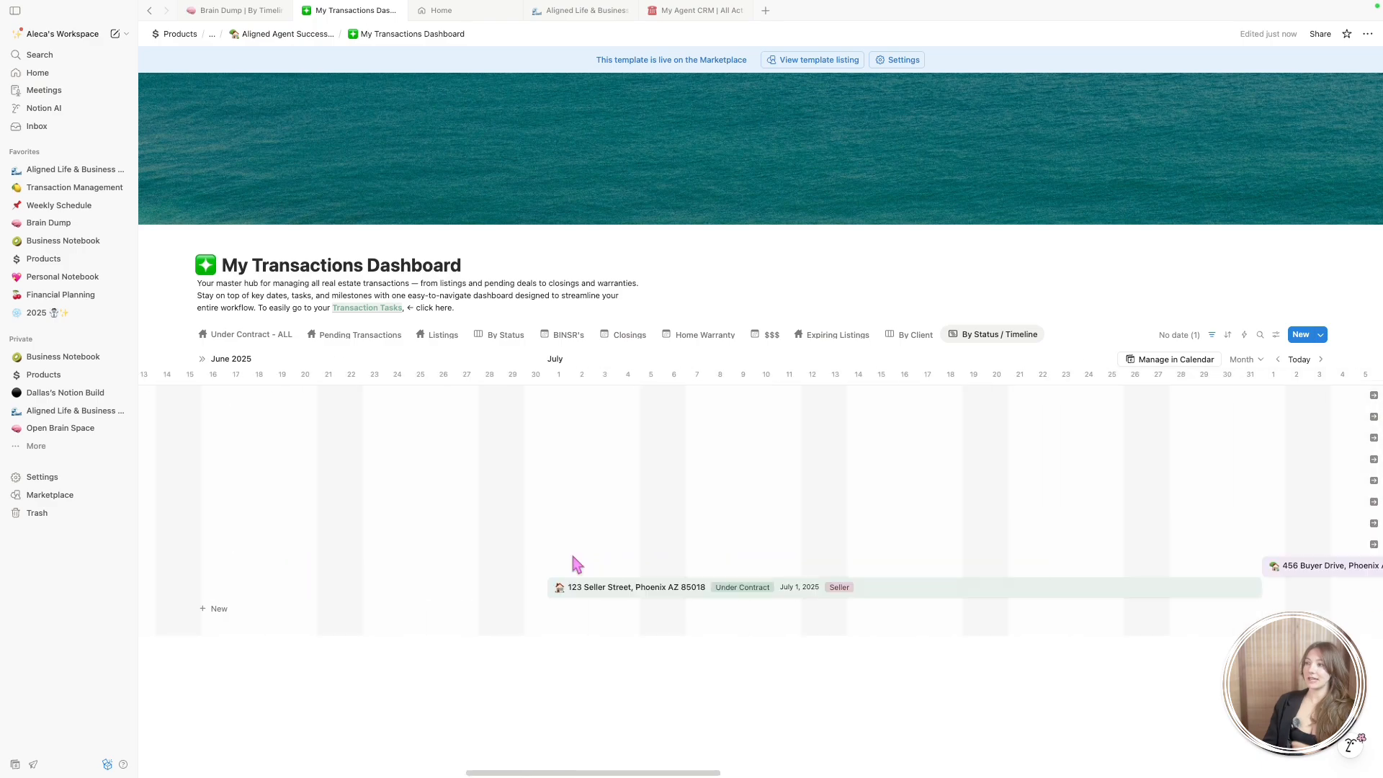
{"action": "scroll", "coordinate": [573, 565], "scroll_direction": "right", "scroll_amount": 8}
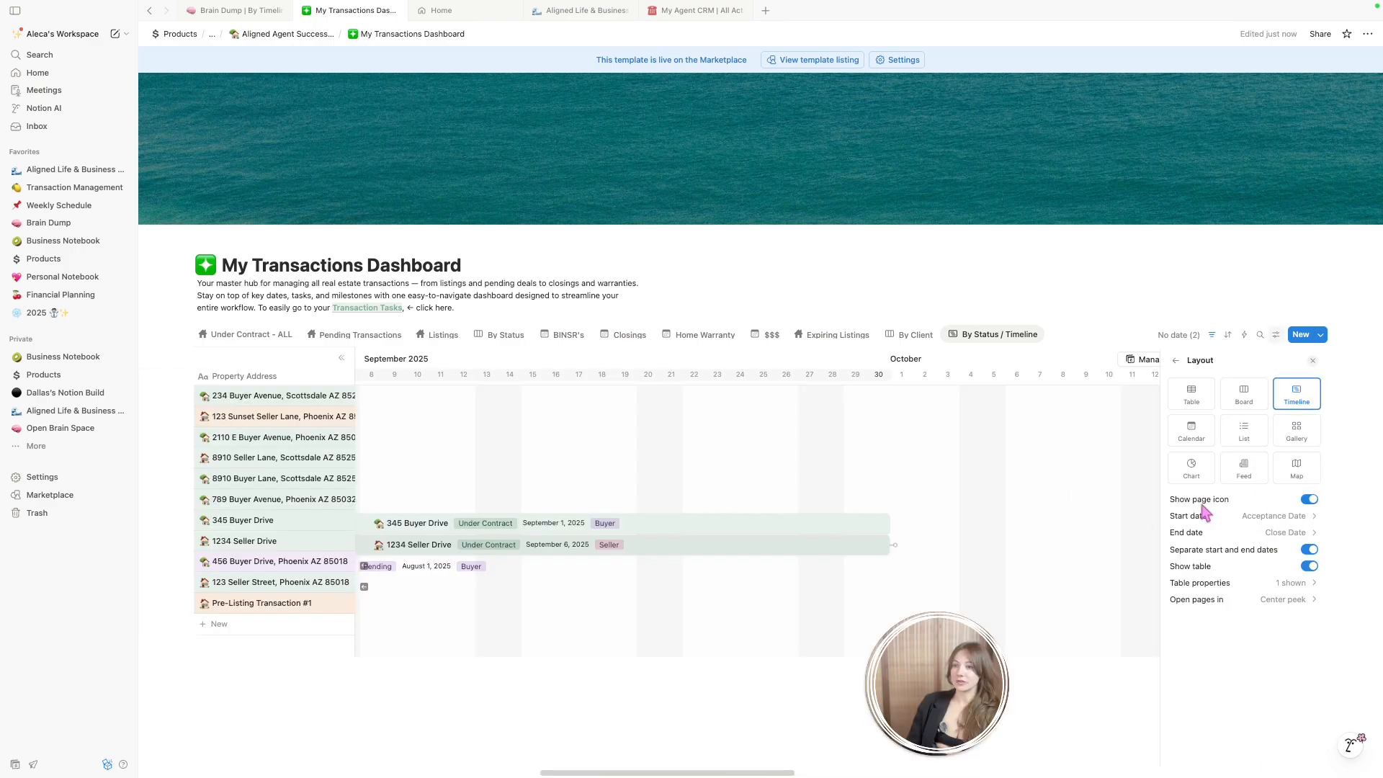
{"action": "scroll", "coordinate": [573, 461], "scroll_direction": "left", "scroll_amount": 8}
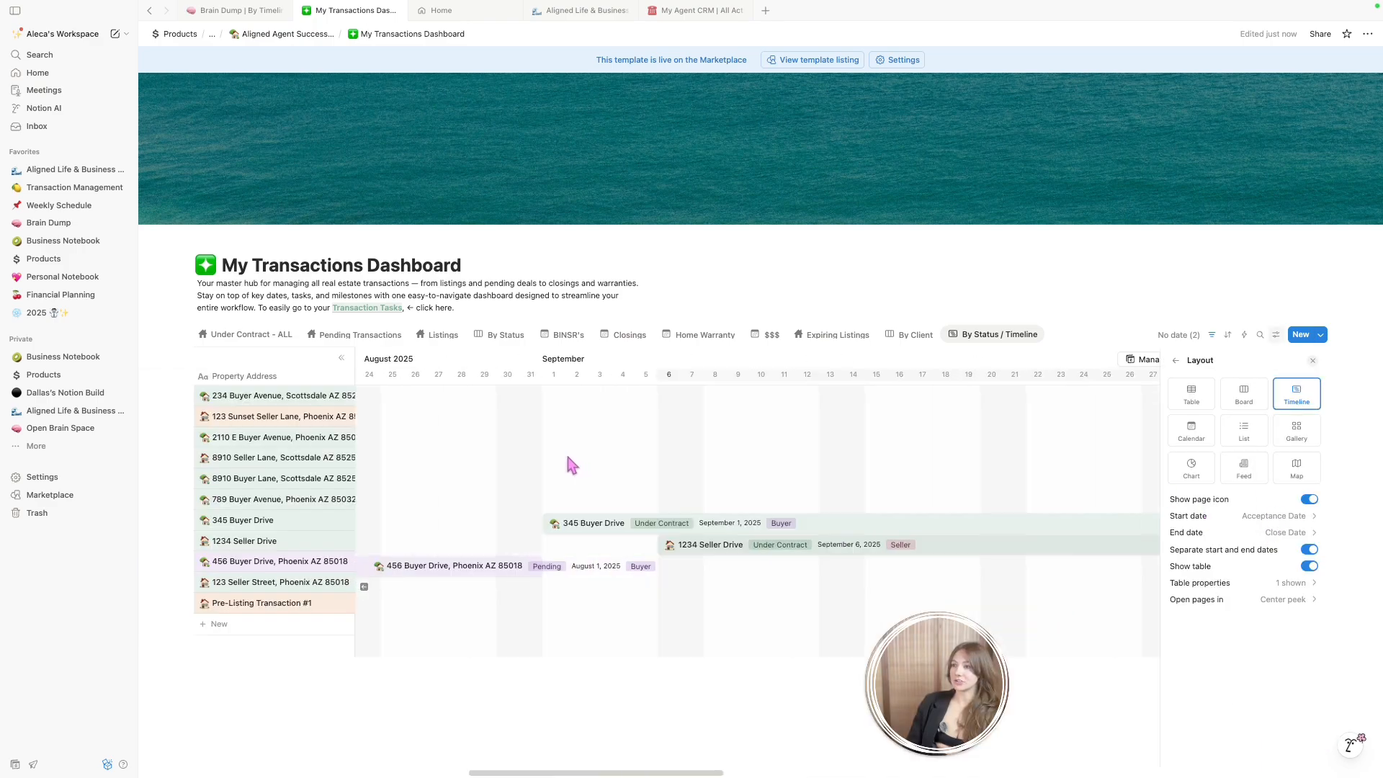
Check which properties the timeline layout offers as its start date, keeping Acceptance Date selected
{"action": "left_click", "coordinate": [1276, 517]}
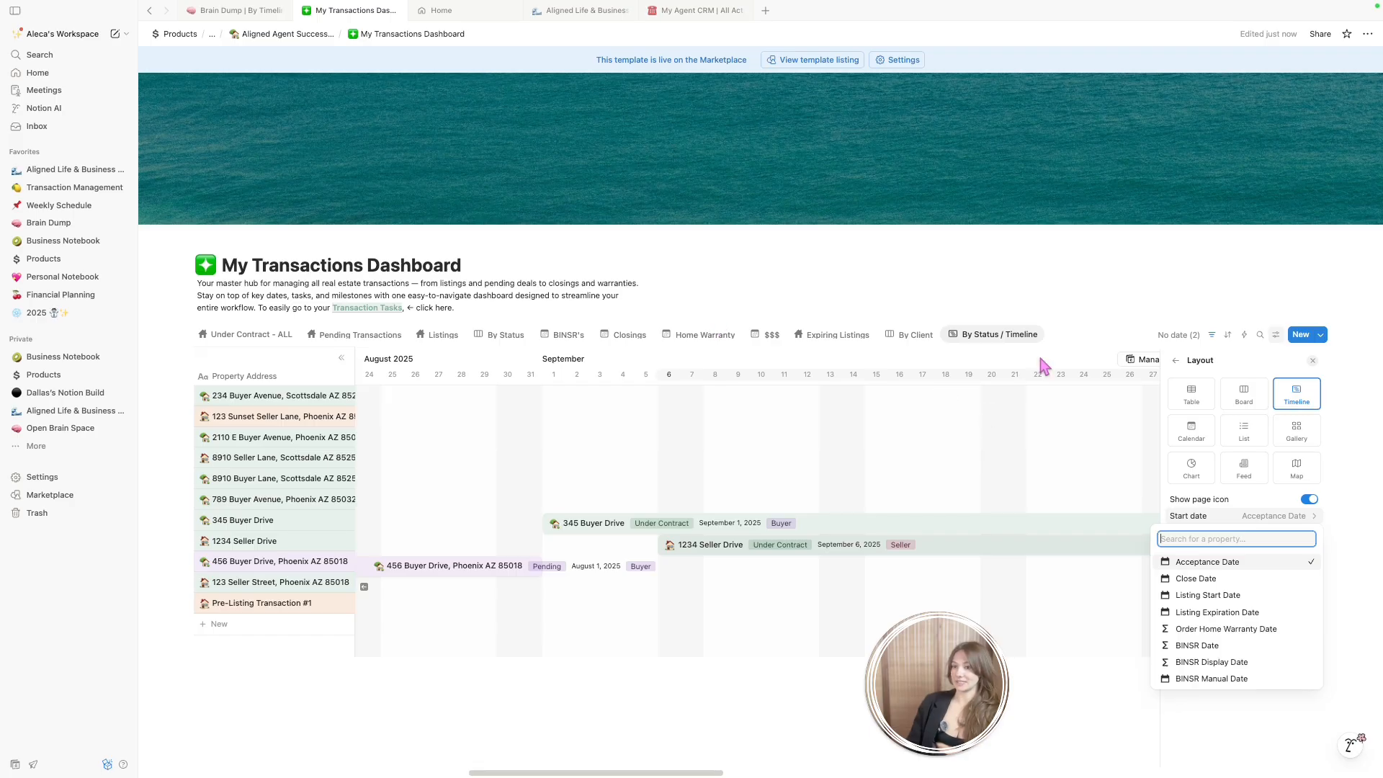
{"action": "left_click", "coordinate": [899, 463]}
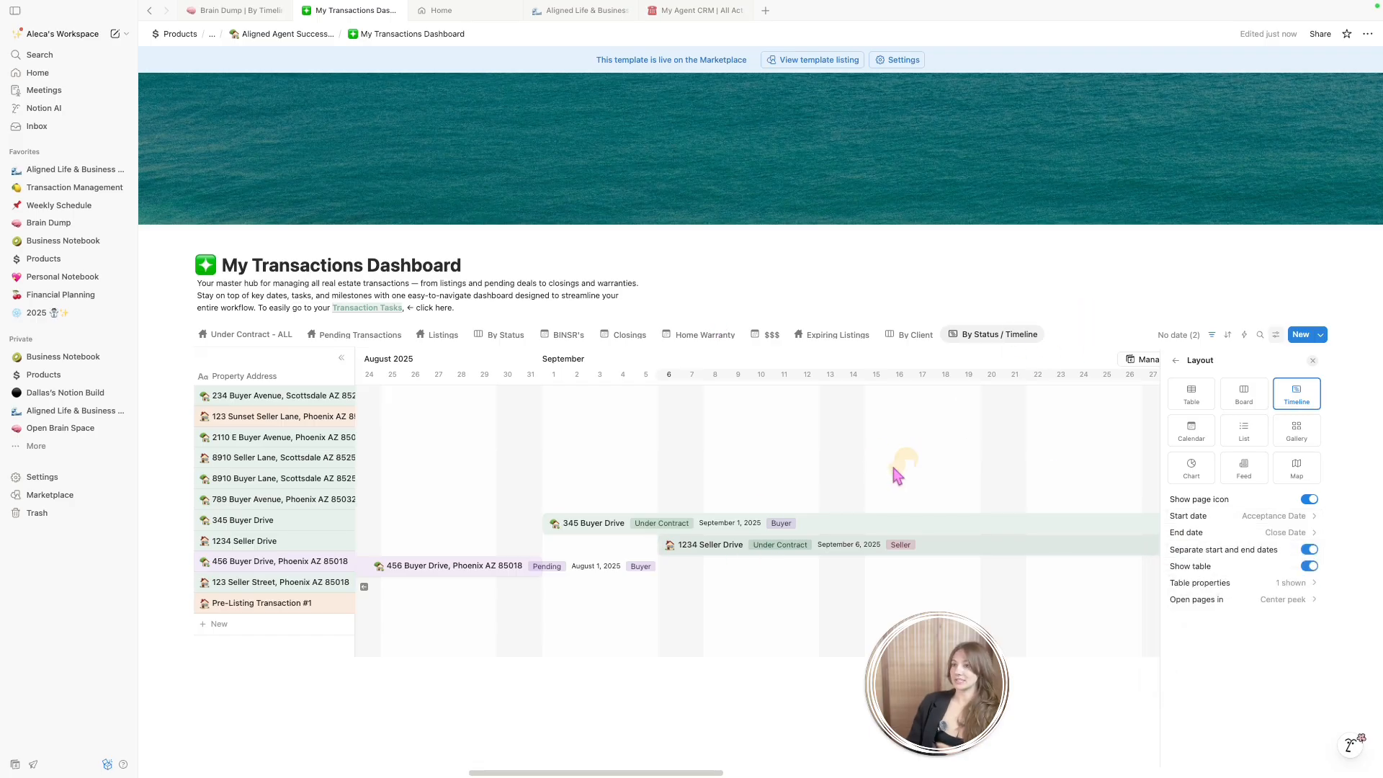
{"action": "scroll", "coordinate": [880, 482], "scroll_direction": "left", "scroll_amount": 15}
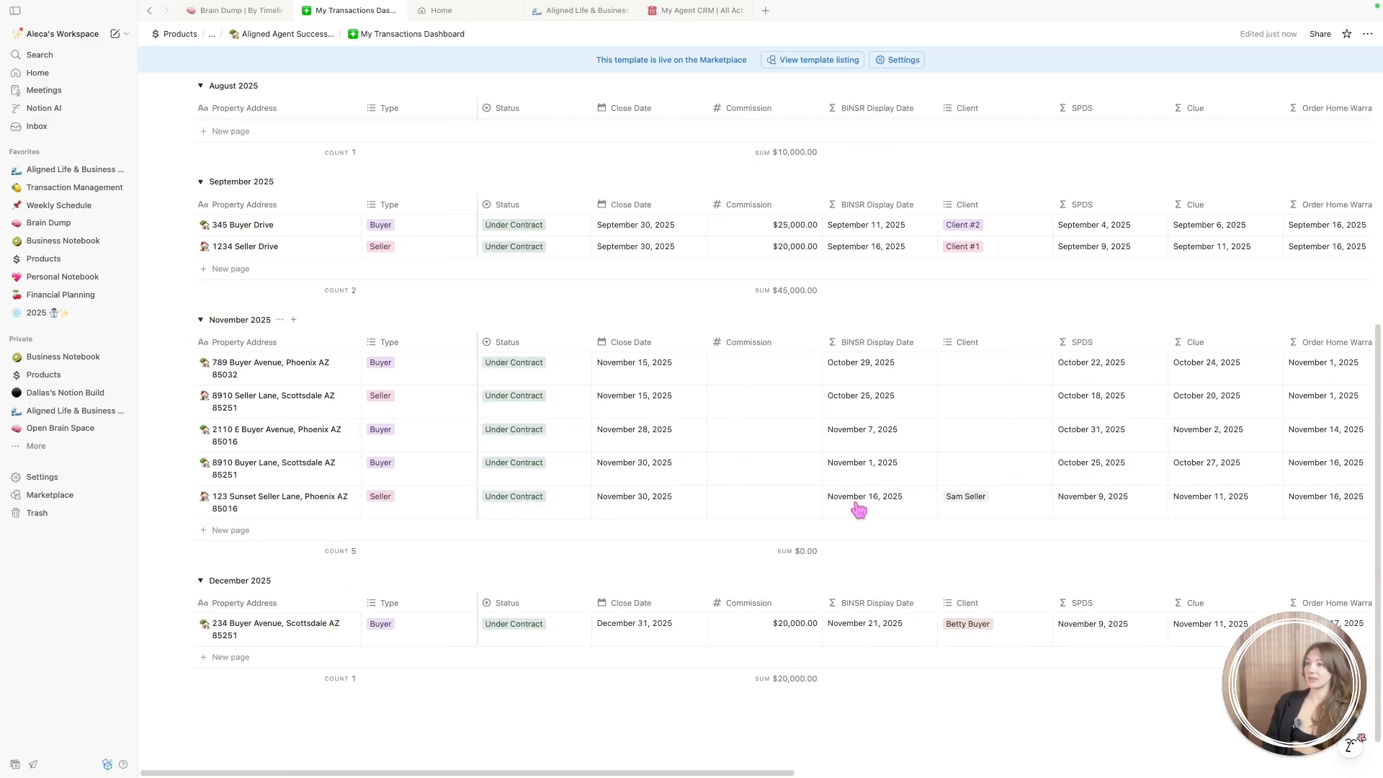
Open the seller transaction closing November 30, 2025 and clear its Acceptance Date and Close Date
{"action": "left_click", "coordinate": [344, 497]}
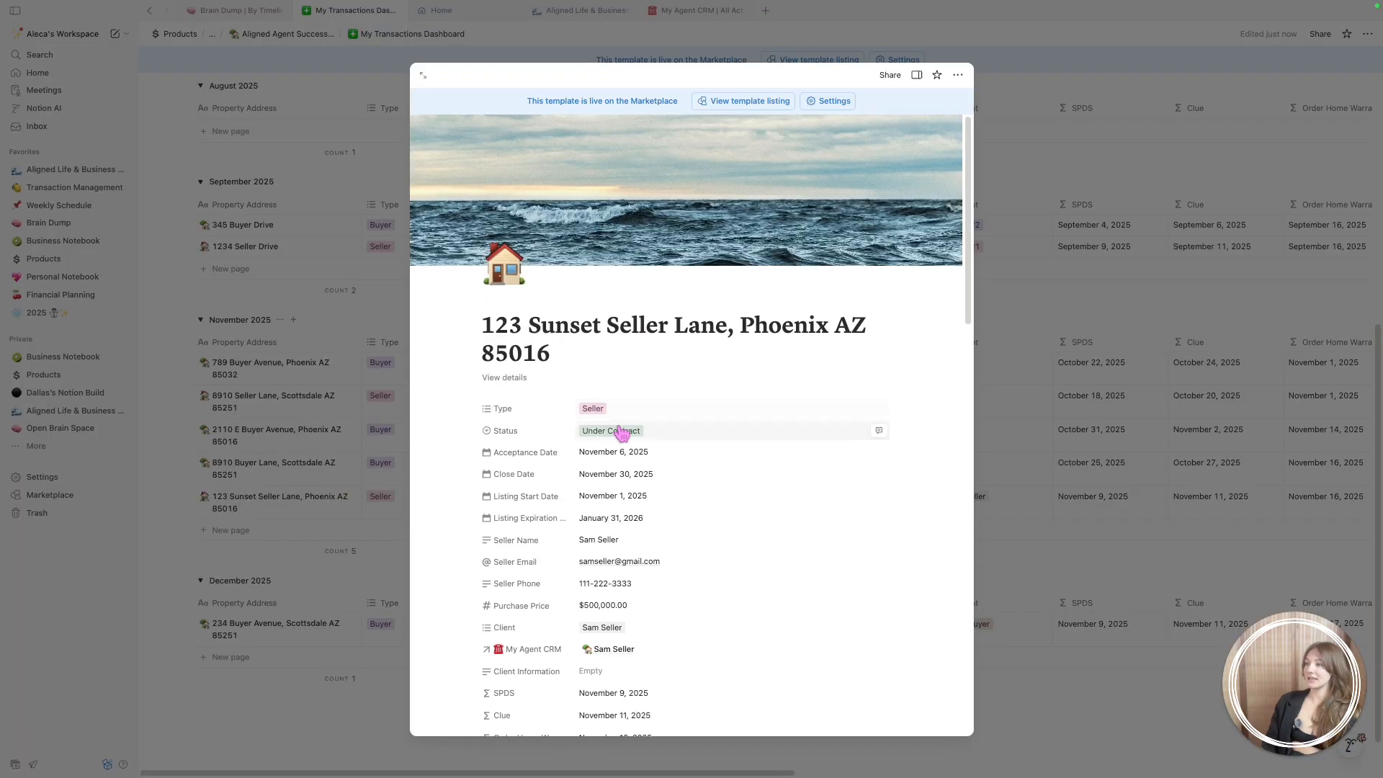
{"action": "left_click", "coordinate": [657, 405]}
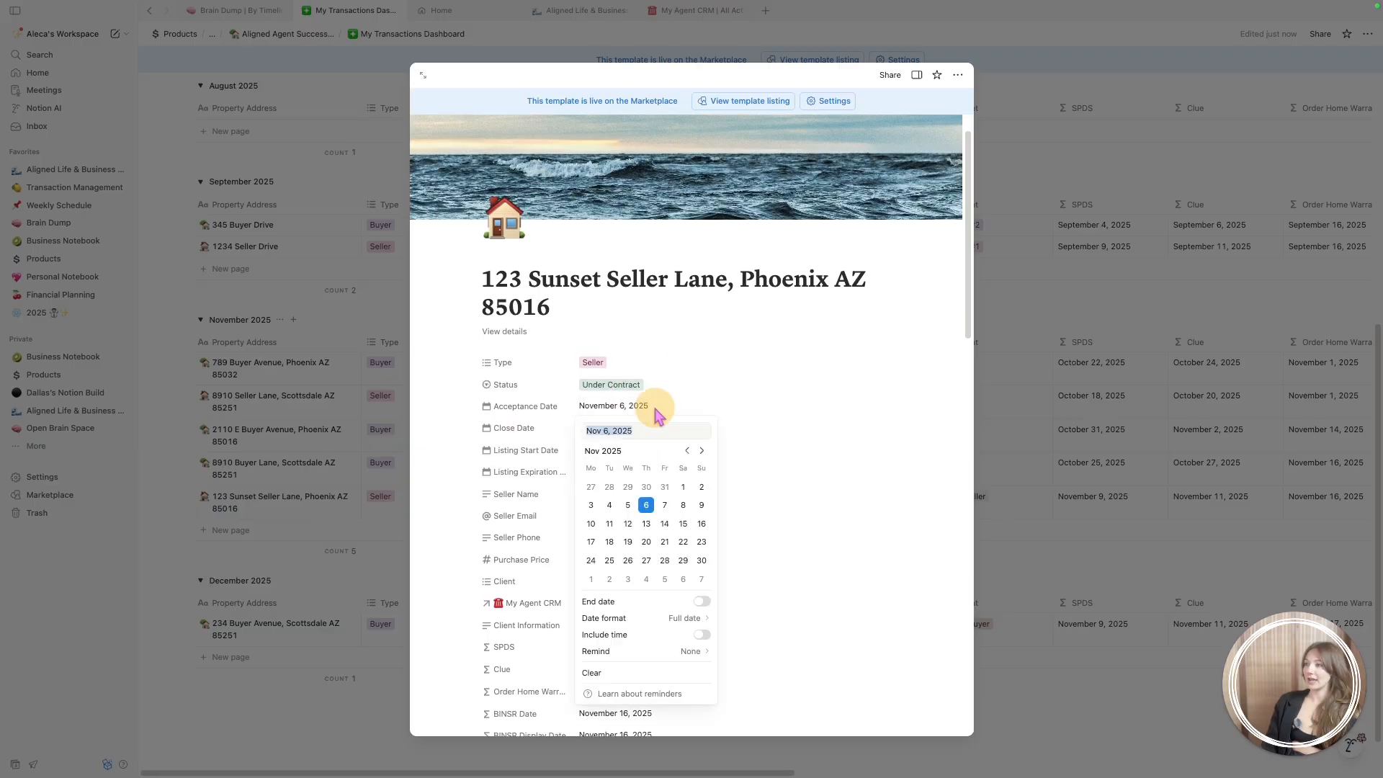
{"action": "left_click", "coordinate": [675, 407]}
{"action": "left_click", "coordinate": [666, 406]}
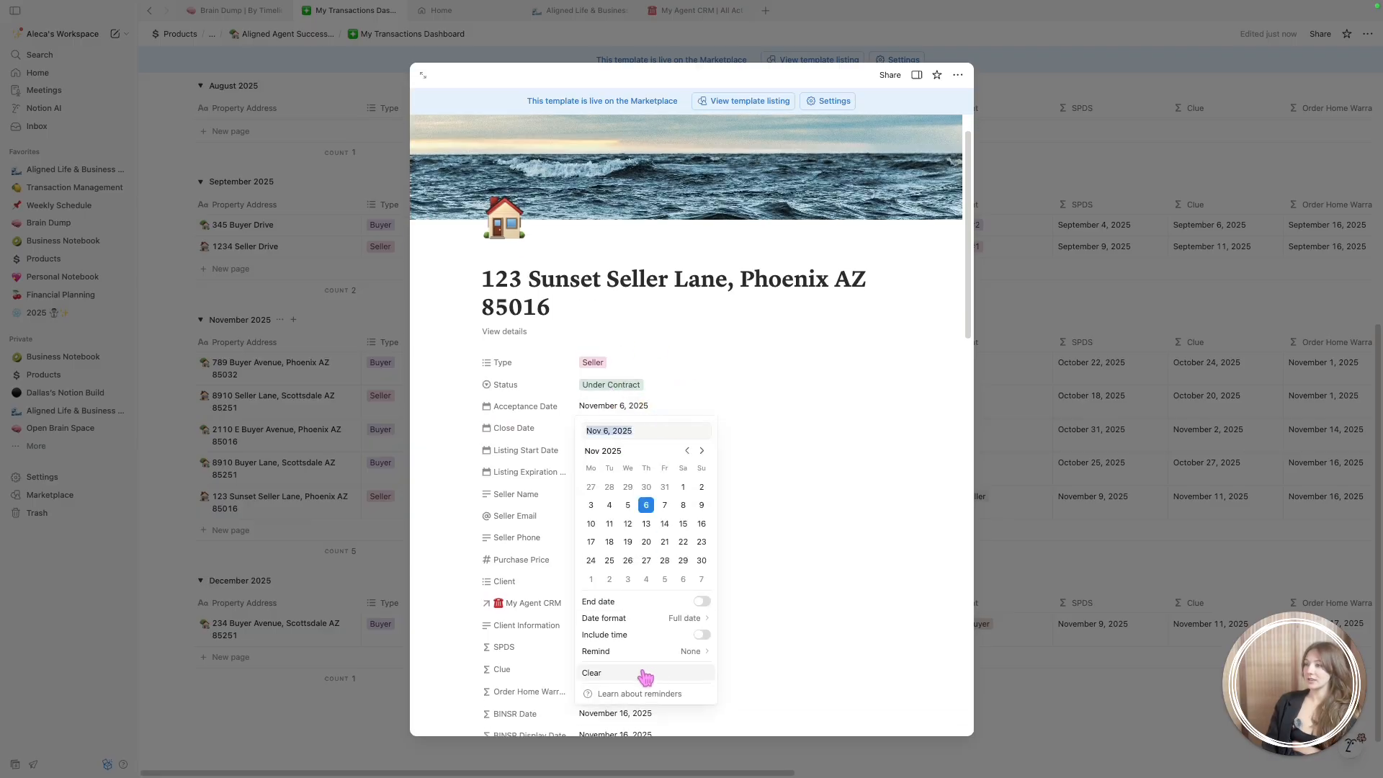
{"action": "left_click", "coordinate": [642, 675]}
{"action": "left_click", "coordinate": [657, 428]}
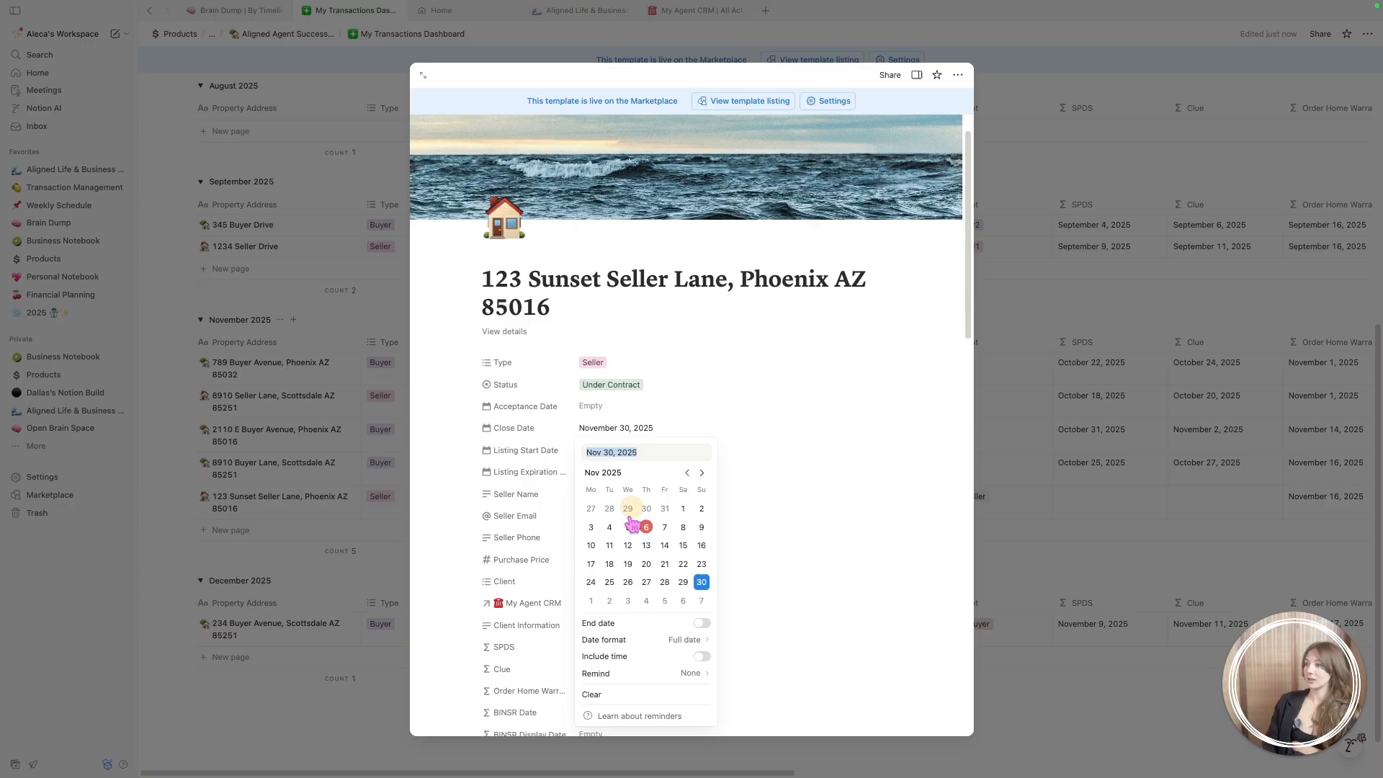
{"action": "left_click", "coordinate": [612, 693]}
Set the seller transaction's status to Pre-Contract, close its page and return to the Under Contract - ALL view
{"action": "scroll", "coordinate": [683, 448], "scroll_direction": "down", "scroll_amount": 10}
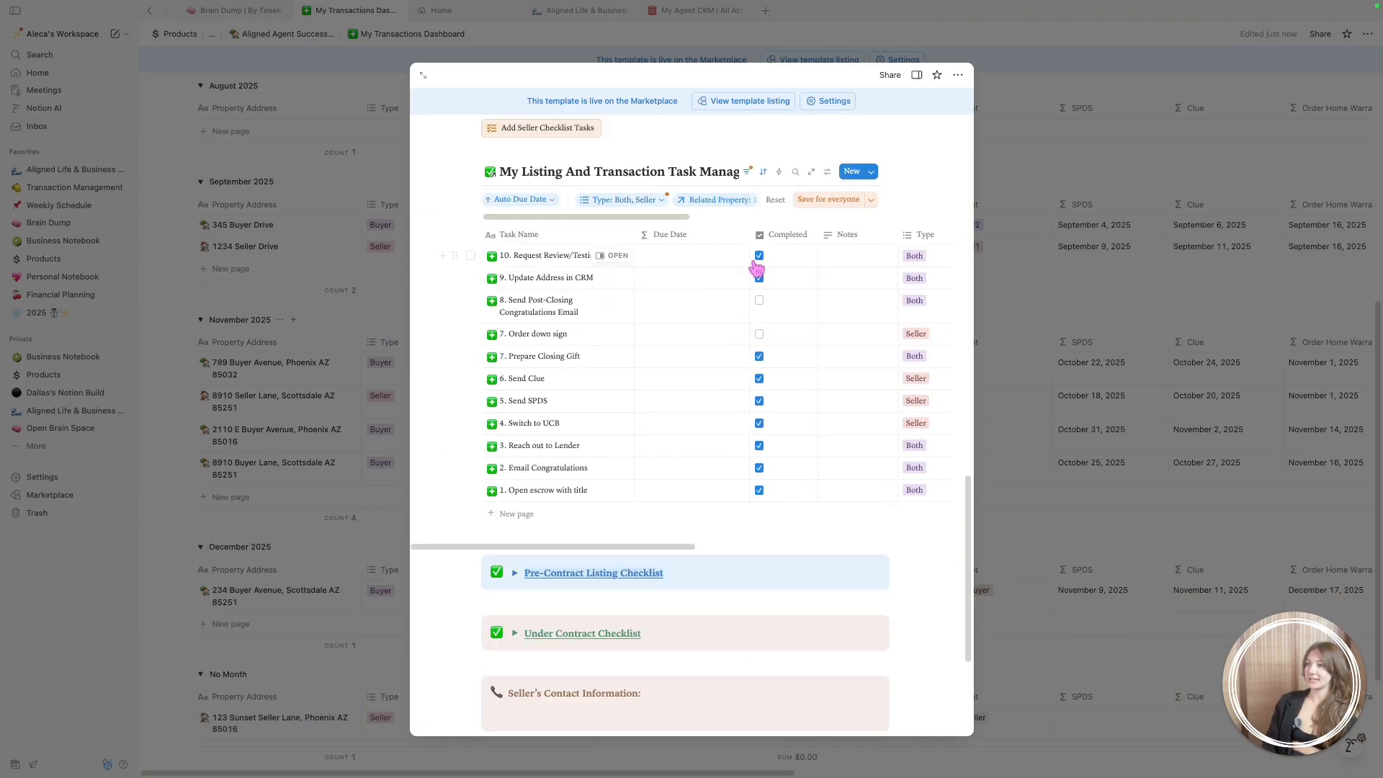
{"action": "scroll", "coordinate": [722, 378], "scroll_direction": "up", "scroll_amount": 5}
{"action": "scroll", "coordinate": [720, 377], "scroll_direction": "up", "scroll_amount": 10}
{"action": "scroll", "coordinate": [705, 371], "scroll_direction": "down", "scroll_amount": 2}
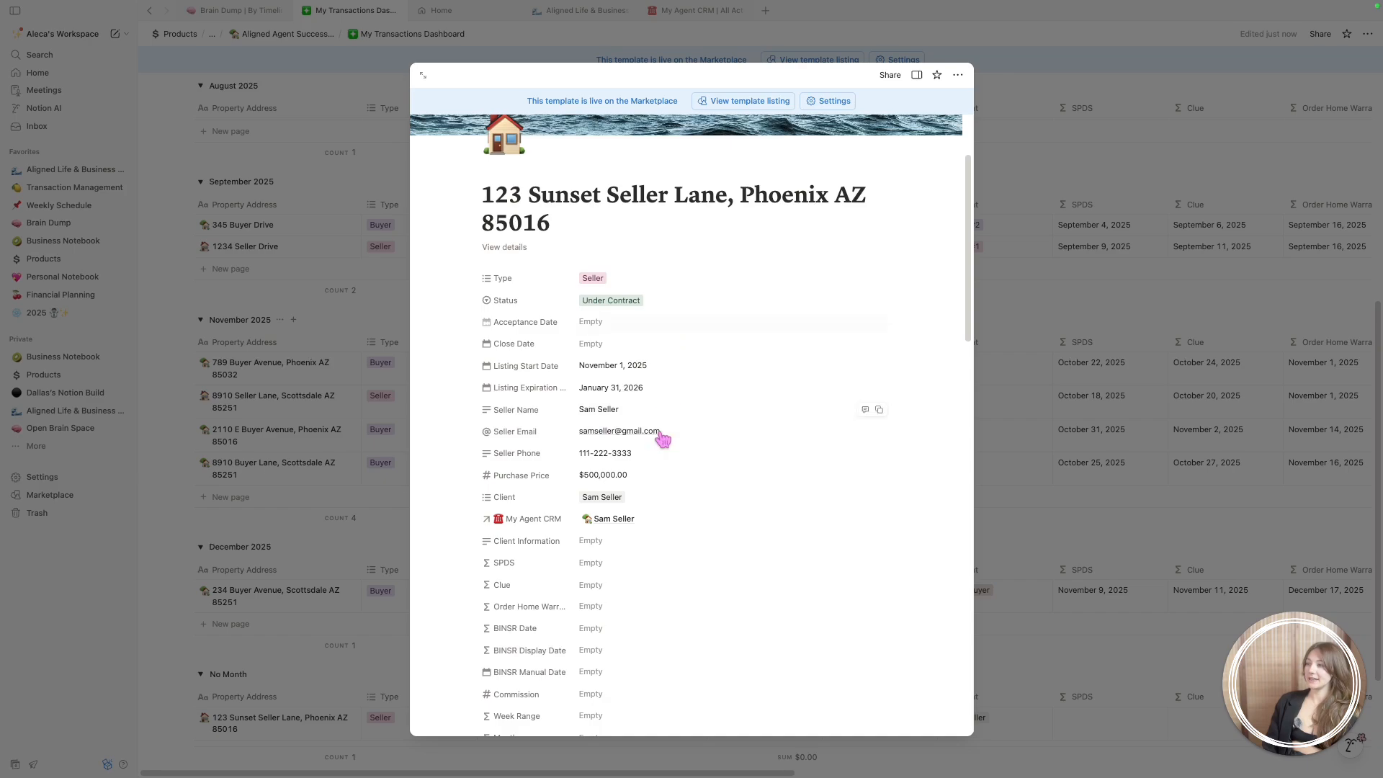
{"action": "scroll", "coordinate": [631, 376], "scroll_direction": "down", "scroll_amount": 1}
{"action": "scroll", "coordinate": [631, 376], "scroll_direction": "down", "scroll_amount": 1}
{"action": "left_click", "coordinate": [610, 274]}
{"action": "left_click", "coordinate": [615, 324]}
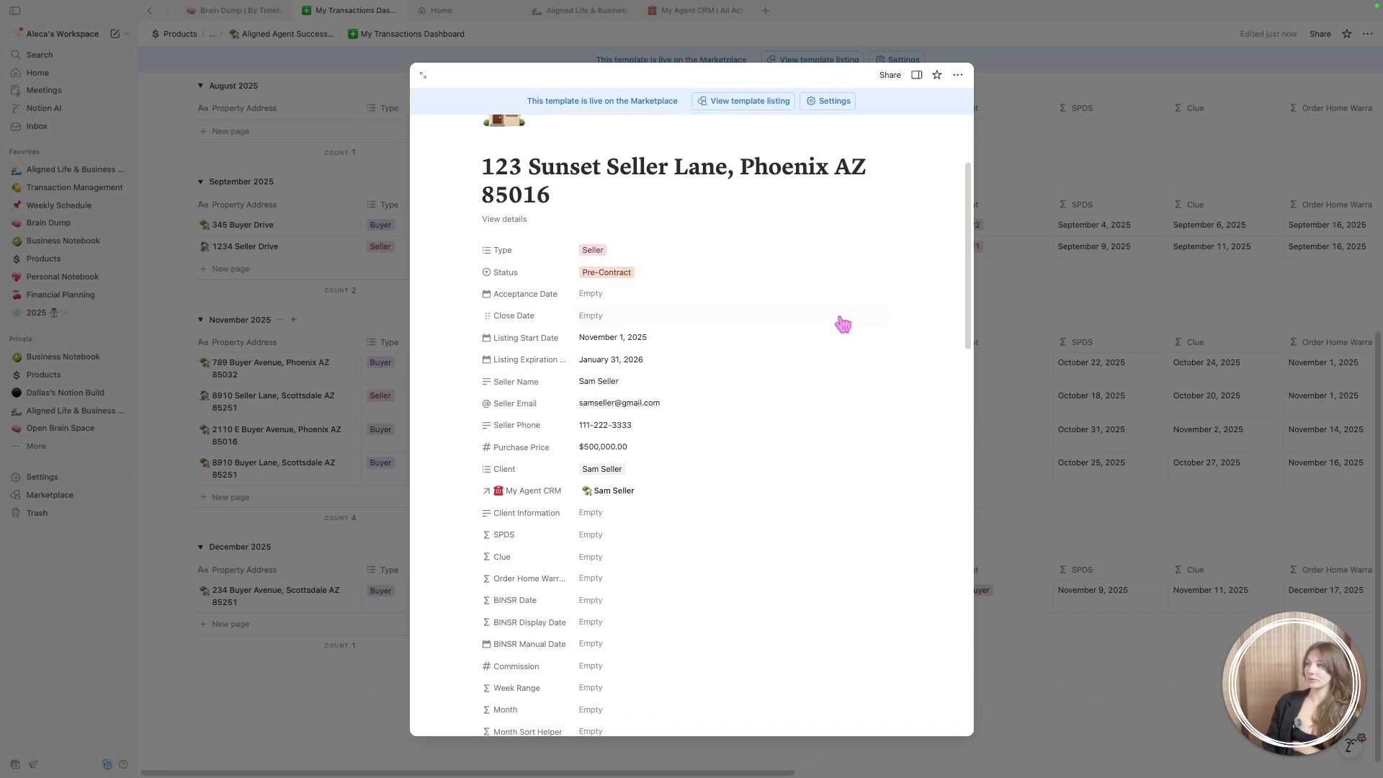
{"action": "key", "text": "Escape"}
{"action": "left_click", "coordinate": [242, 334]}
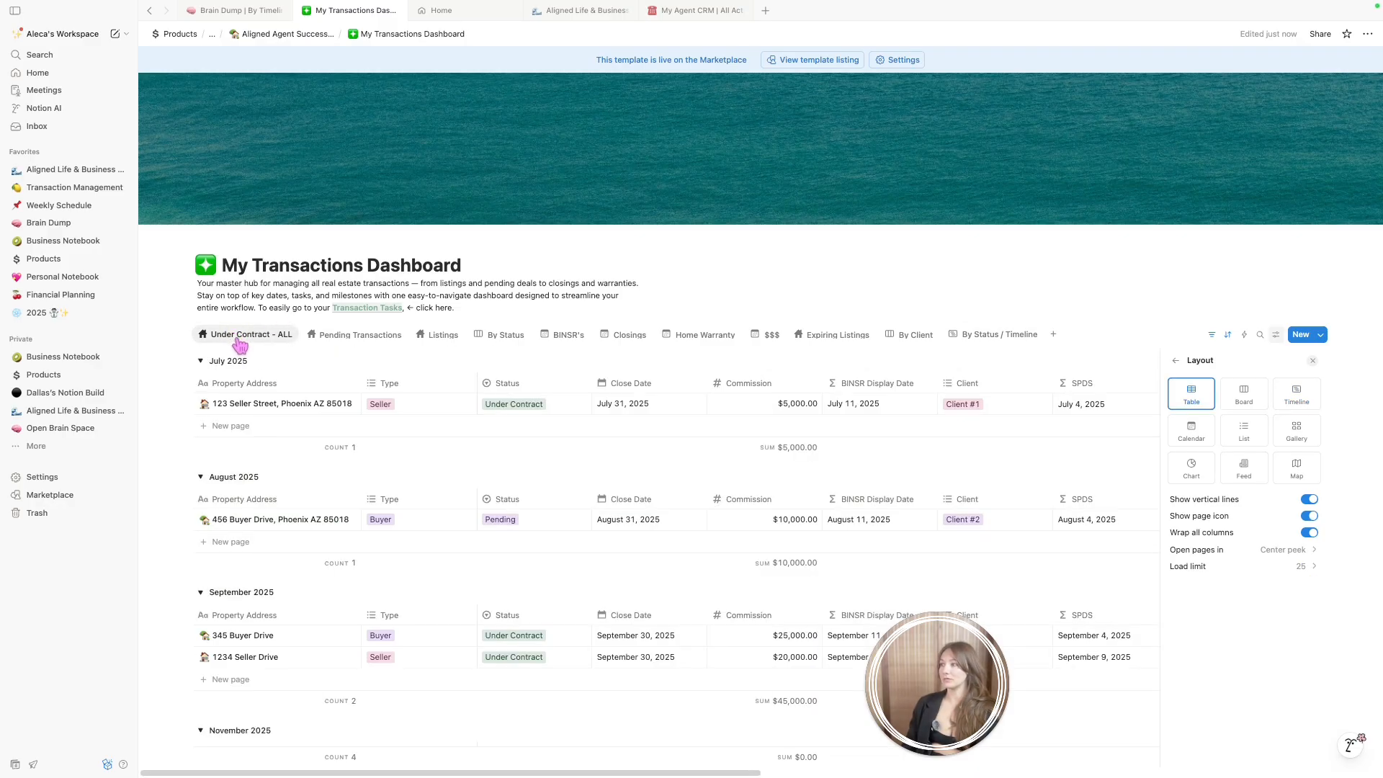